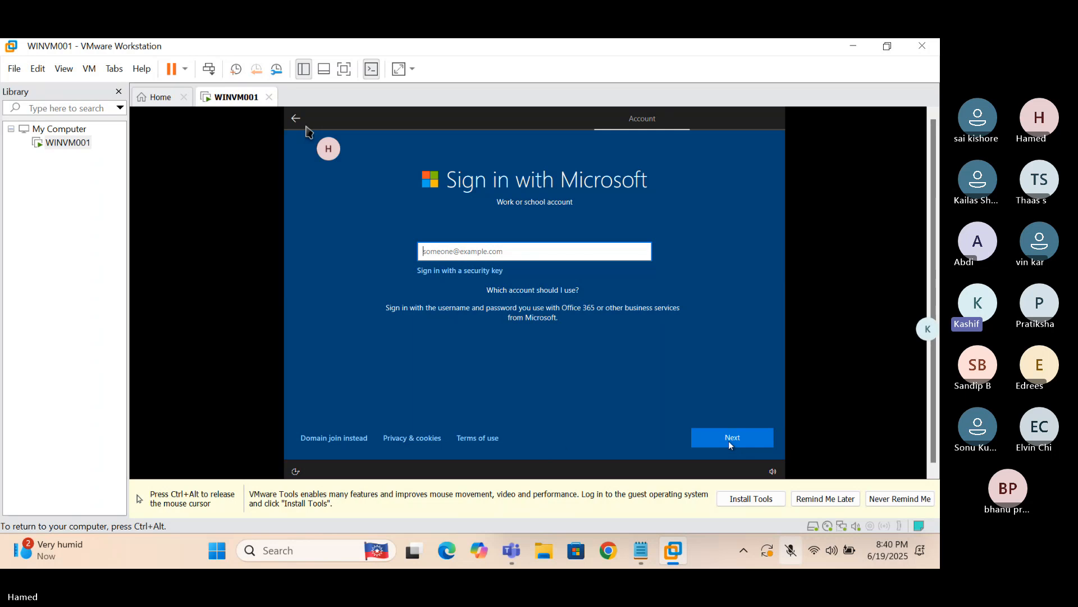
Release keyboard and mouse from the WINVM001 VM with Ctrl+Alt
{"action": "key", "text": "ctrl+alt"}
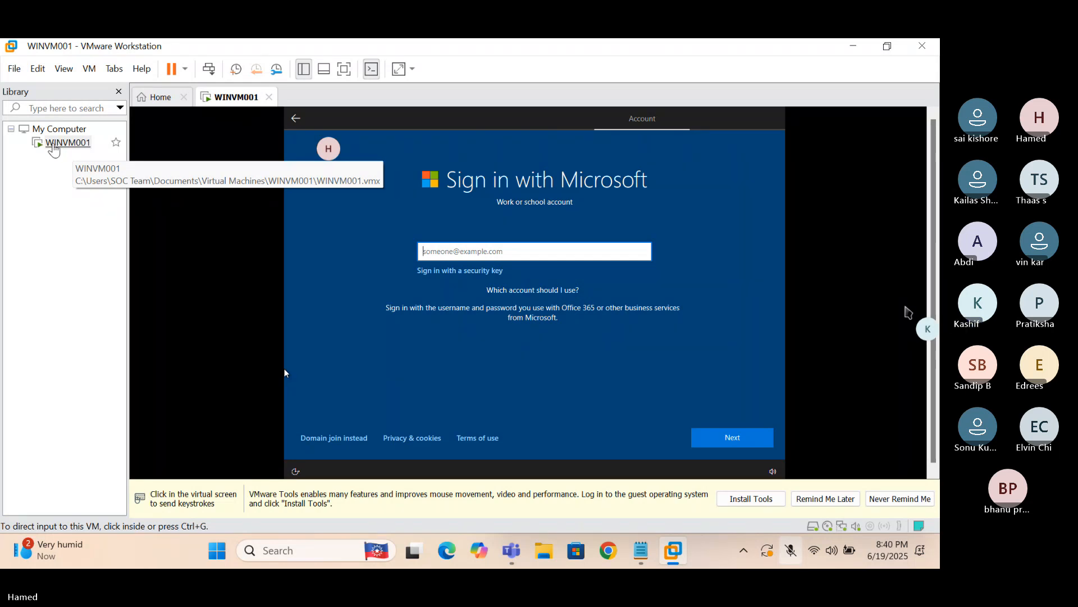
Take a snapshot of WINVM001 from the Library and name it 'Blank Machine'
{"action": "right_click", "coordinate": [56, 145]}
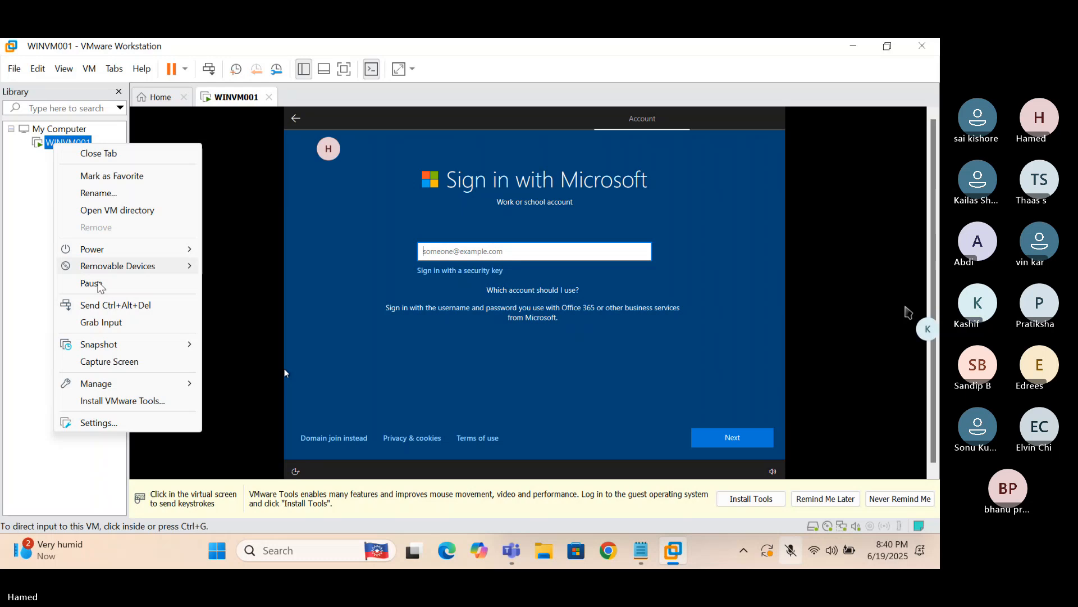
{"action": "mouse_move", "coordinate": [100, 345]}
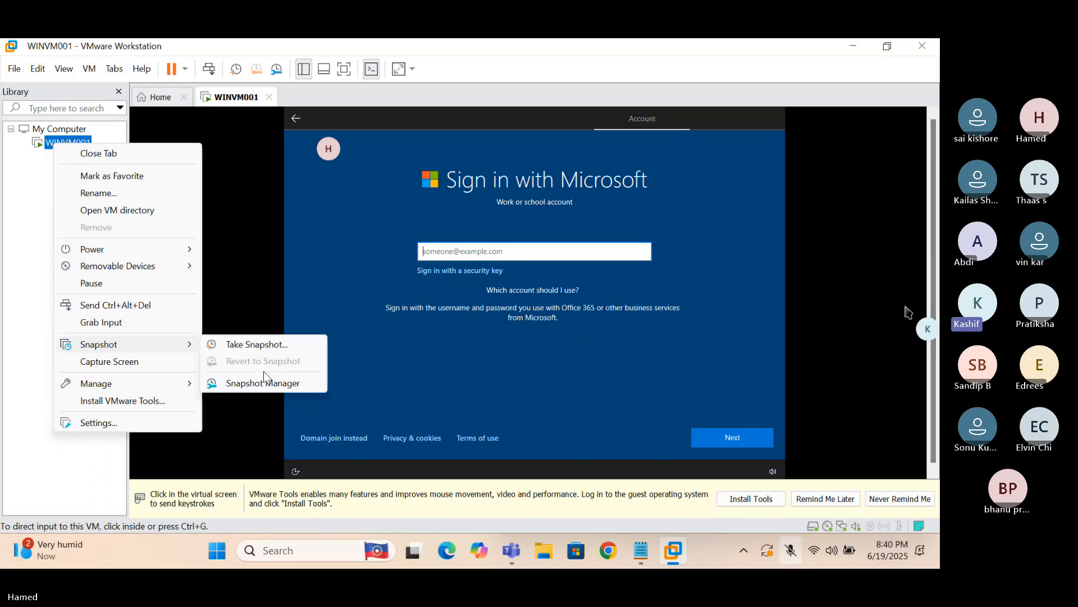
{"action": "left_click", "coordinate": [245, 345]}
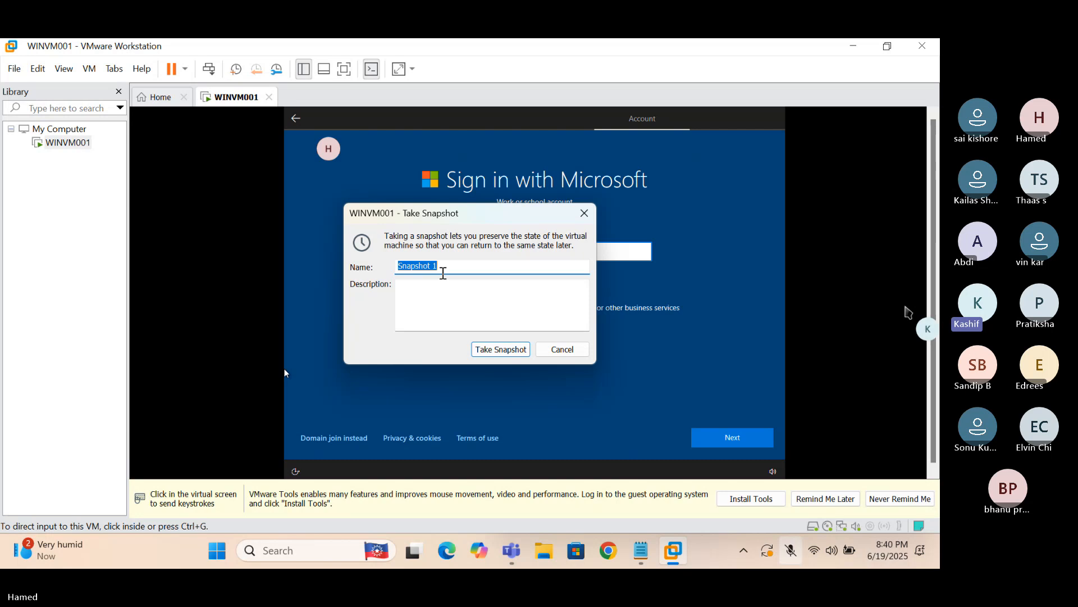
{"action": "type", "text": "Blank"}
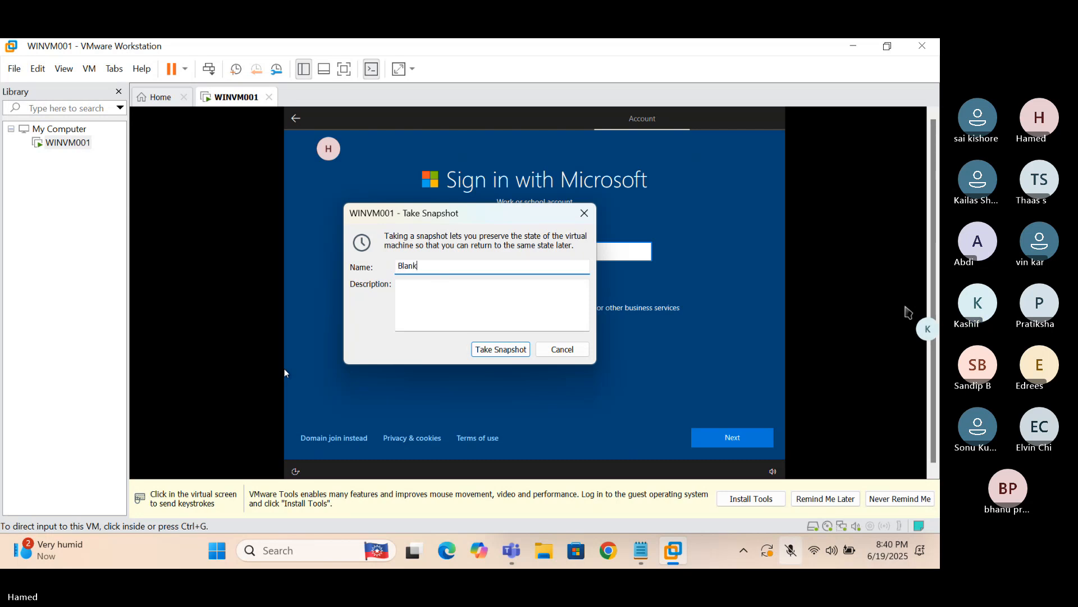
{"action": "type", "text": " Machine"}
{"action": "left_click", "coordinate": [500, 349]}
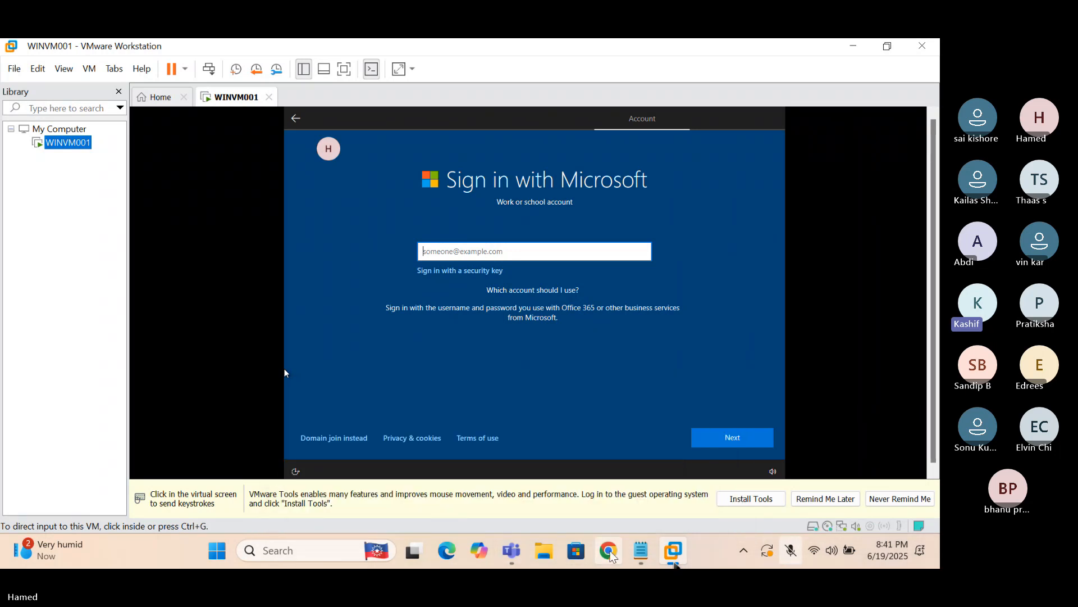
Google 'intune license' in Chrome and open the 'Licenses available for Microsoft Intune' article
{"action": "left_click", "coordinate": [610, 551]}
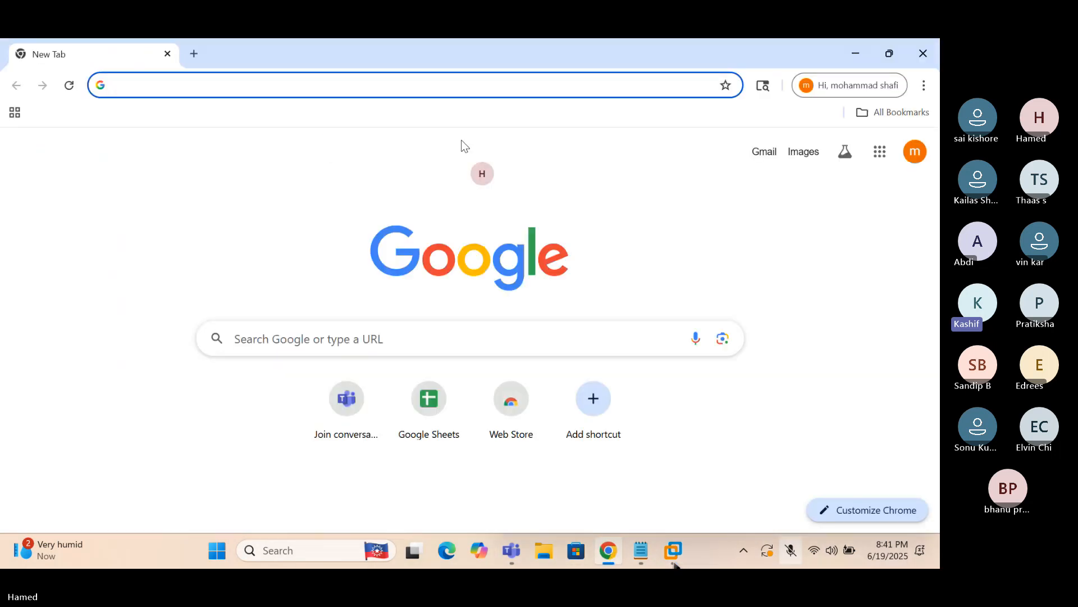
{"action": "left_click", "coordinate": [365, 89]}
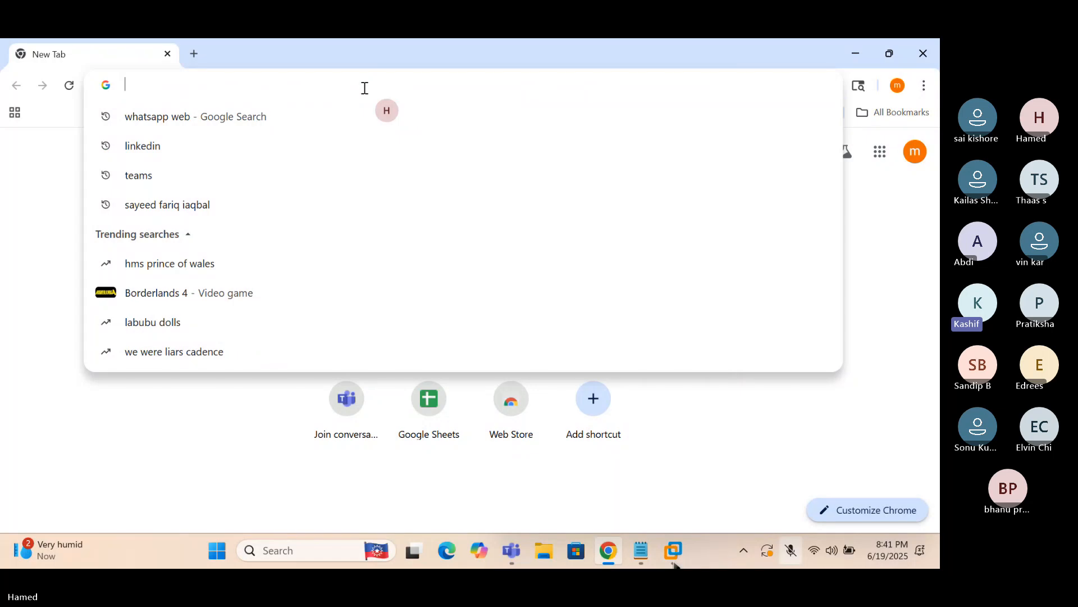
{"action": "type", "text": "int"}
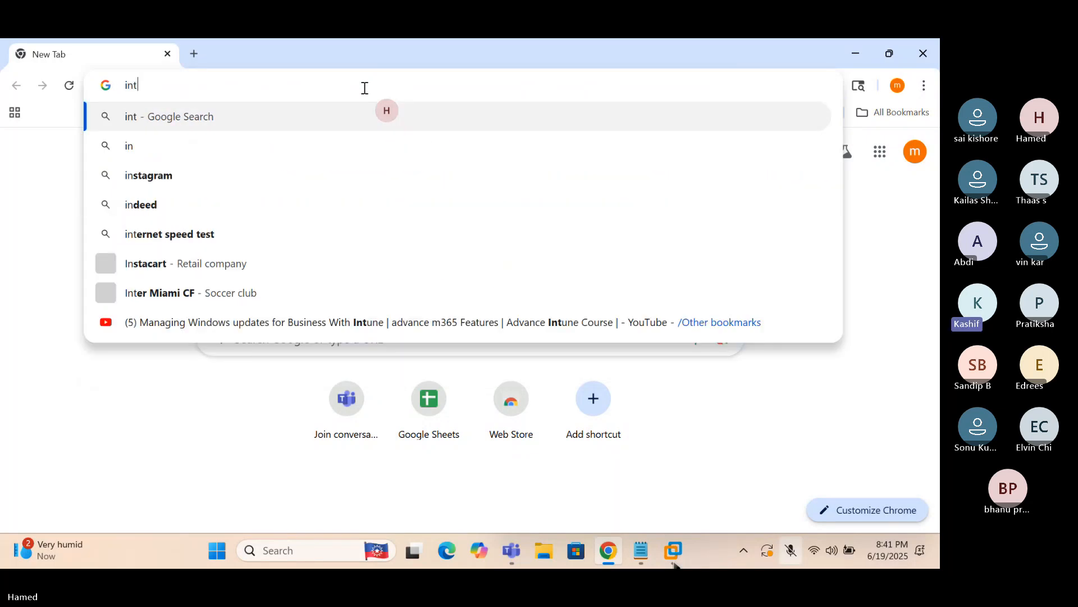
{"action": "type", "text": "une license"}
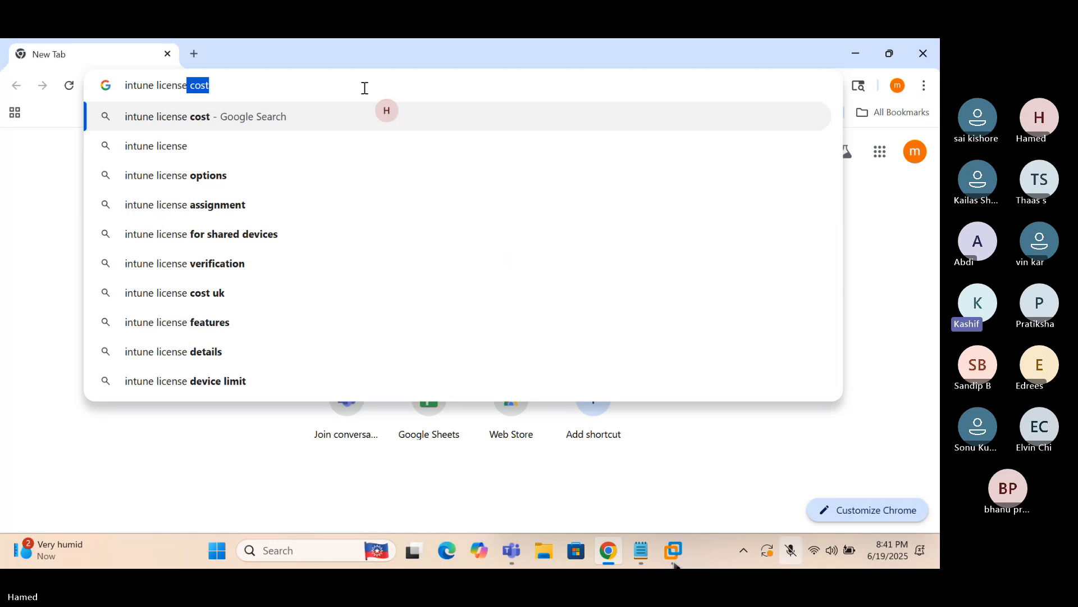
{"action": "left_click", "coordinate": [203, 145]}
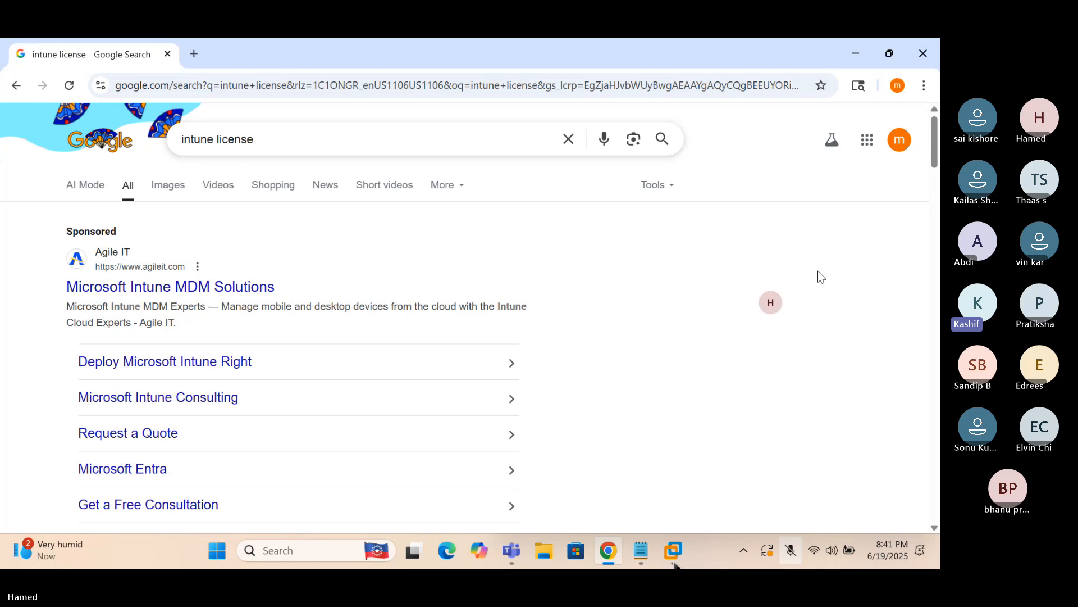
{"action": "left_click_drag", "start_coordinate": [933, 130], "coordinate": [936, 168]}
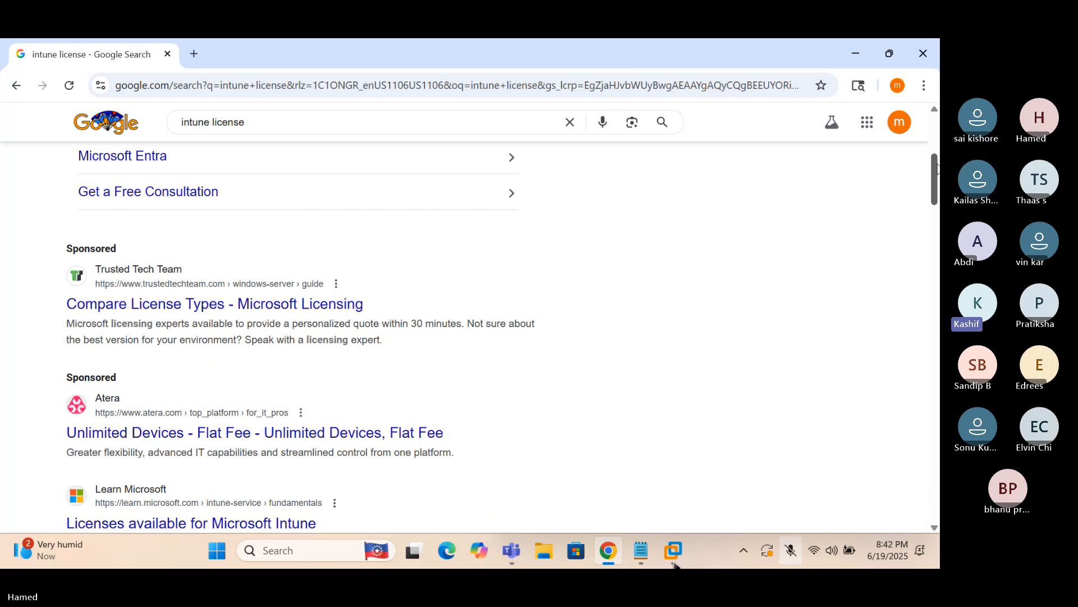
{"action": "scroll", "coordinate": [935, 167], "scroll_direction": "down", "scroll_amount": 4}
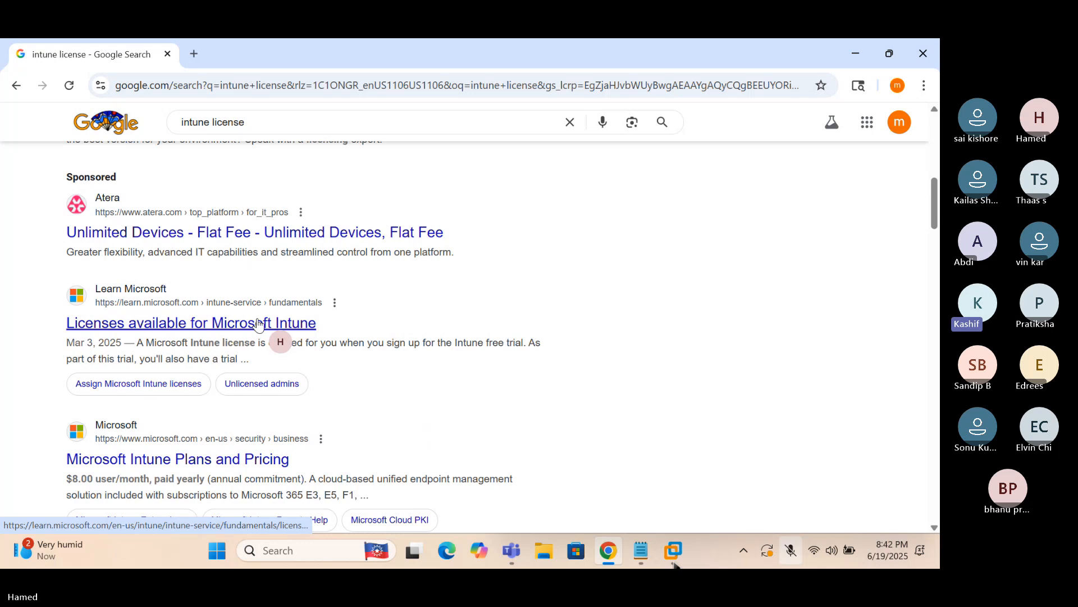
{"action": "left_click", "coordinate": [266, 325]}
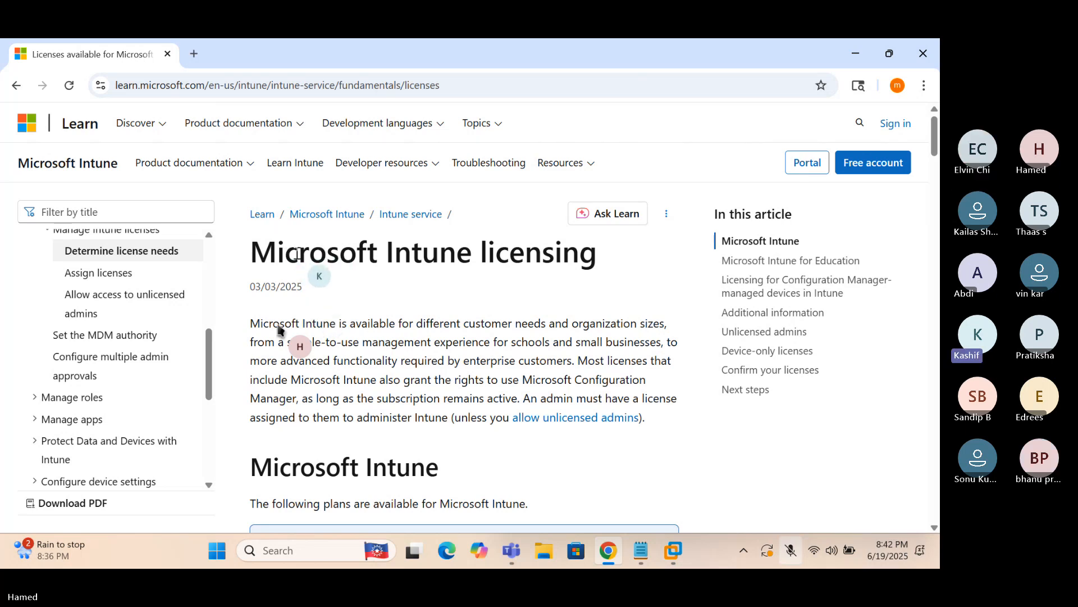
Scroll the Intune licensing article down to the Microsoft Intune Plan 1 heading and highlight it
{"action": "left_click_drag", "start_coordinate": [488, 254], "coordinate": [556, 256]}
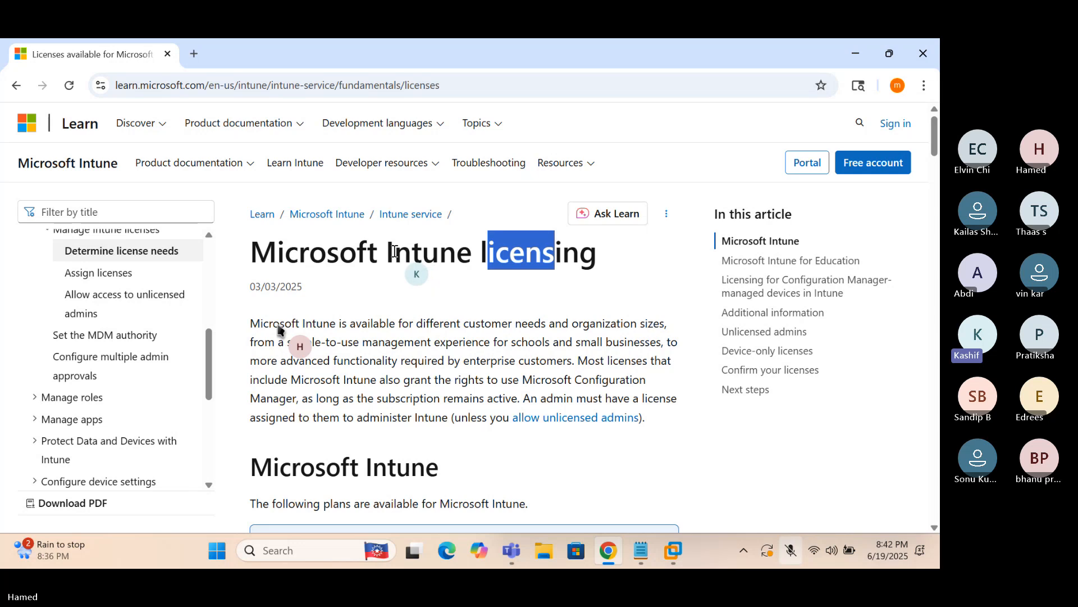
{"action": "left_click_drag", "start_coordinate": [395, 253], "coordinate": [448, 253]}
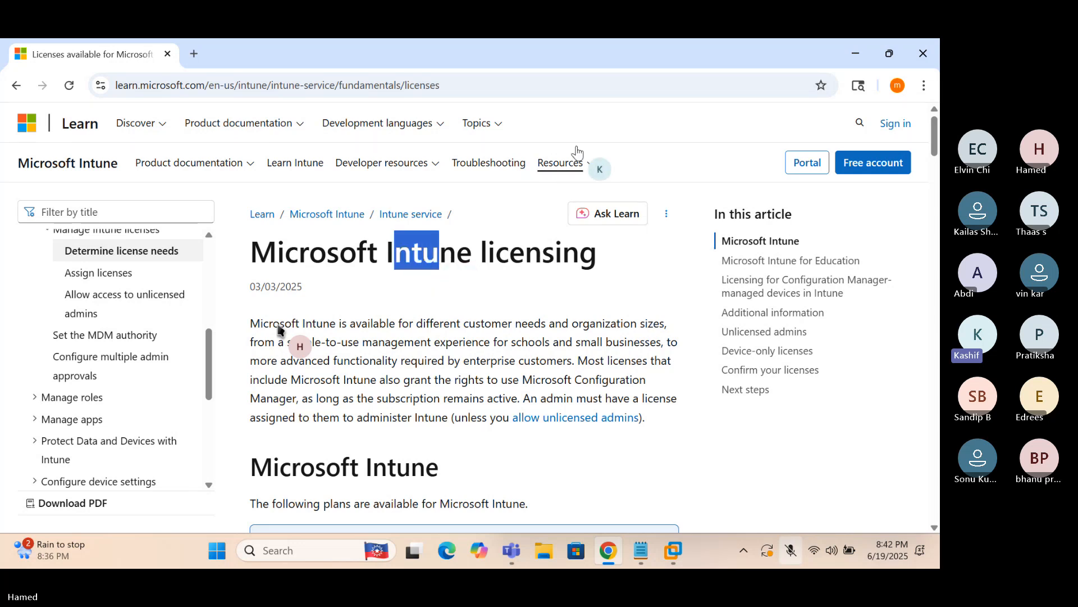
{"action": "left_click", "coordinate": [402, 325]}
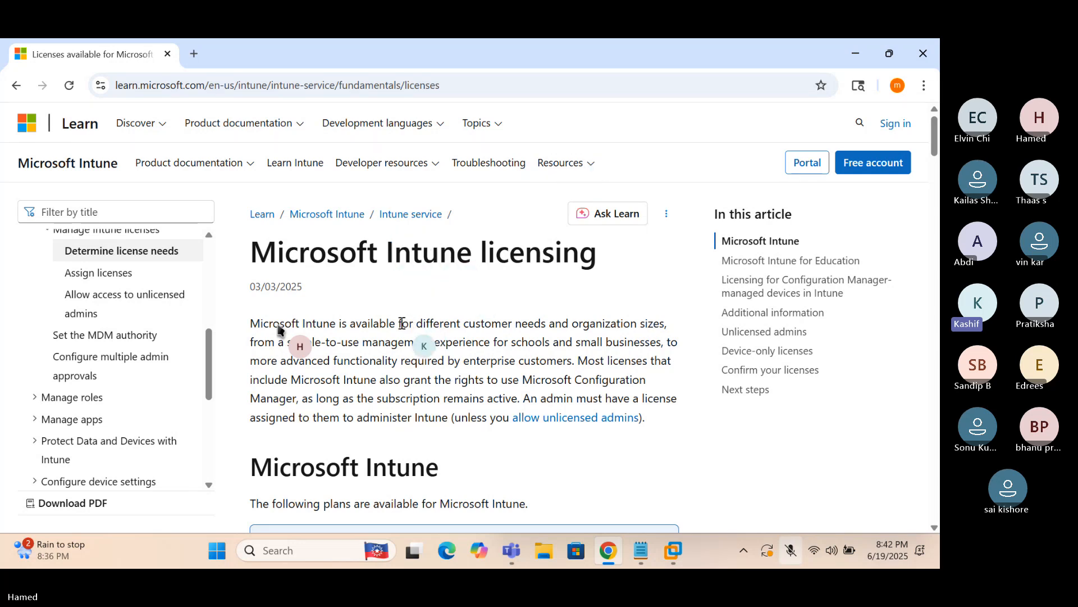
{"action": "scroll", "coordinate": [402, 324], "scroll_direction": "down", "scroll_amount": 2}
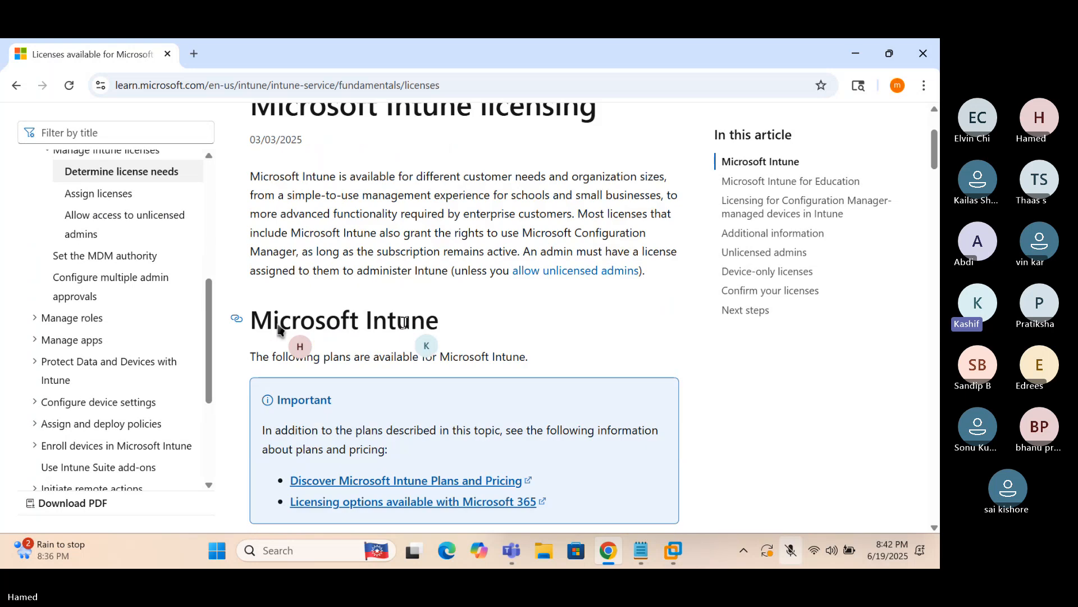
{"action": "scroll", "coordinate": [404, 323], "scroll_direction": "down", "scroll_amount": 1}
{"action": "scroll", "coordinate": [279, 331], "scroll_direction": "down", "scroll_amount": 4}
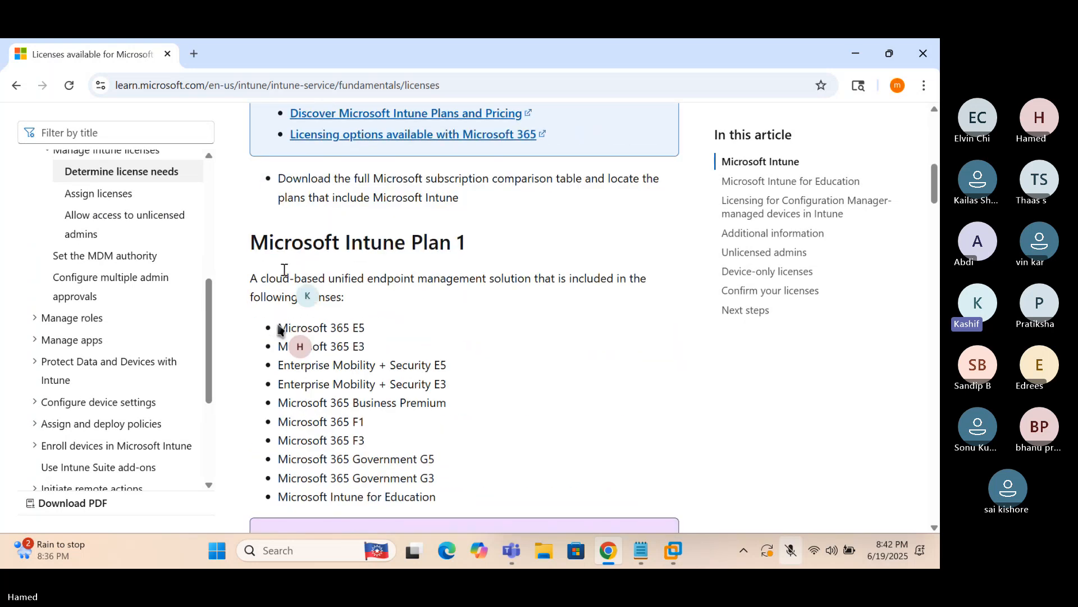
{"action": "left_click_drag", "start_coordinate": [251, 242], "coordinate": [463, 237]}
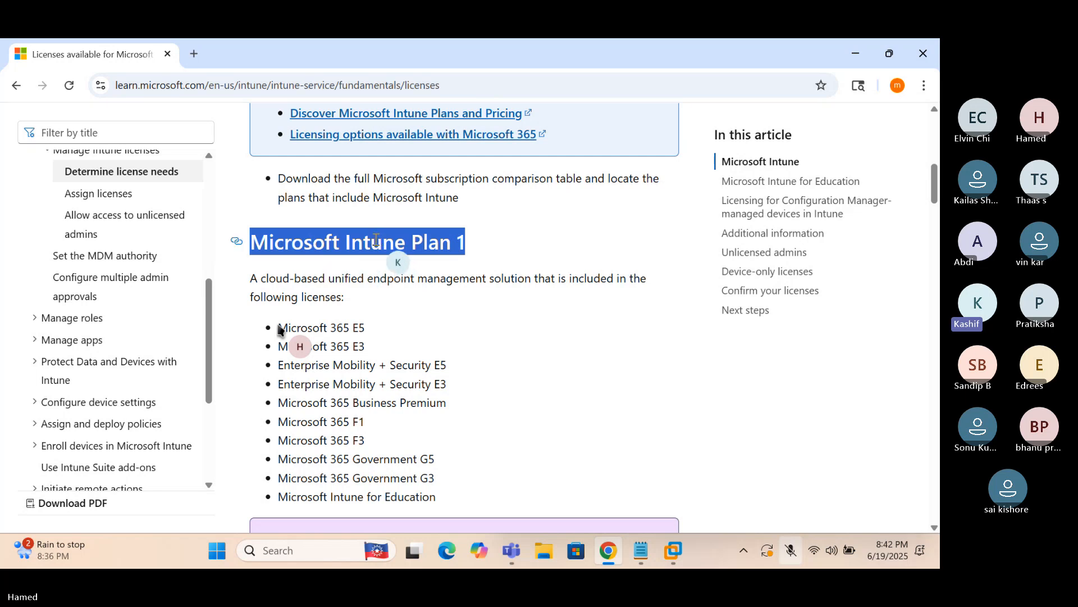
{"action": "scroll", "coordinate": [376, 241], "scroll_direction": "down", "scroll_amount": 1}
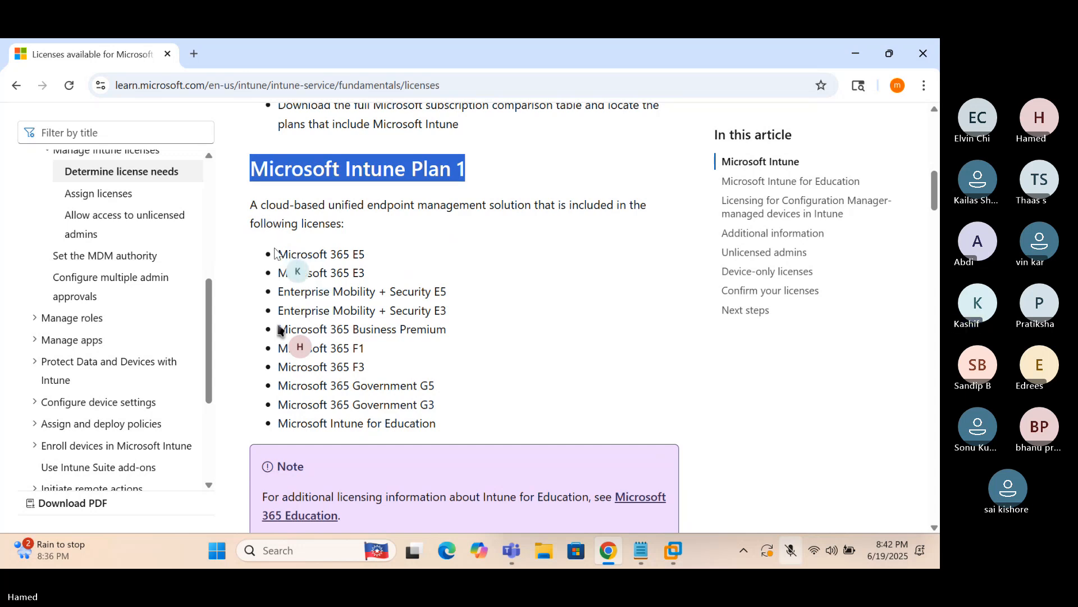
Highlight the Microsoft 365 E5 and E3 entries in the Intune Plan 1 license list
{"action": "left_click_drag", "start_coordinate": [278, 254], "coordinate": [430, 387]}
{"action": "left_click", "coordinate": [314, 292]}
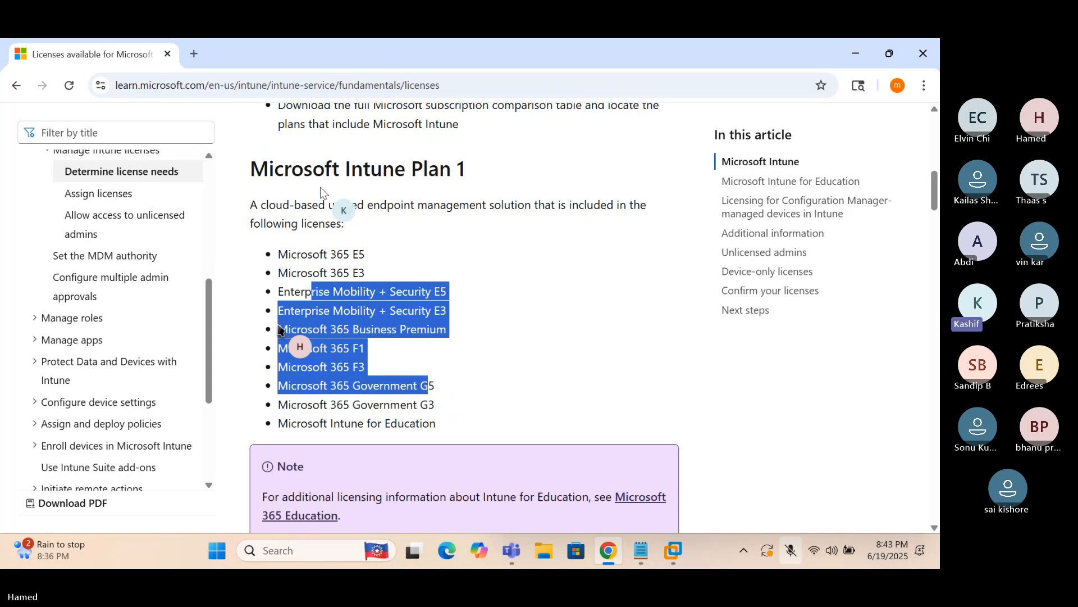
{"action": "left_click", "coordinate": [313, 173]}
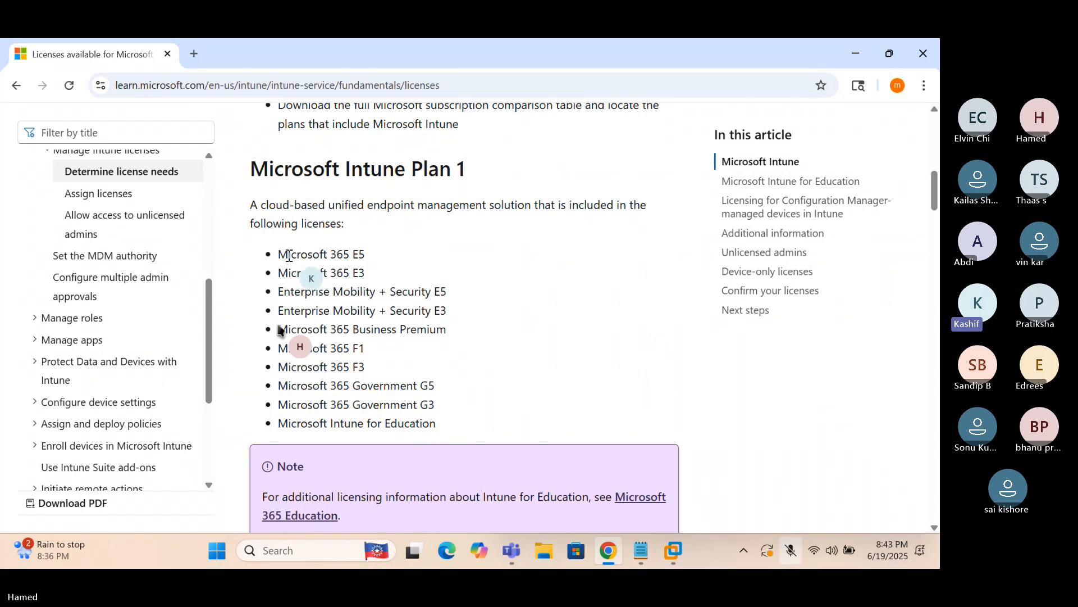
{"action": "left_click_drag", "start_coordinate": [278, 256], "coordinate": [367, 255]}
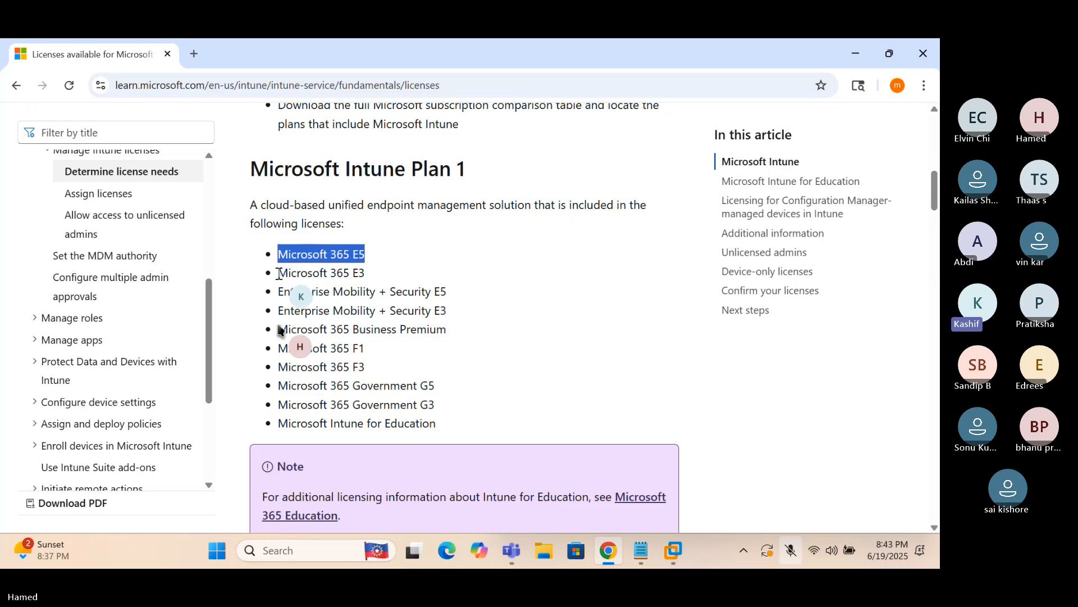
{"action": "left_click_drag", "start_coordinate": [279, 274], "coordinate": [364, 276]}
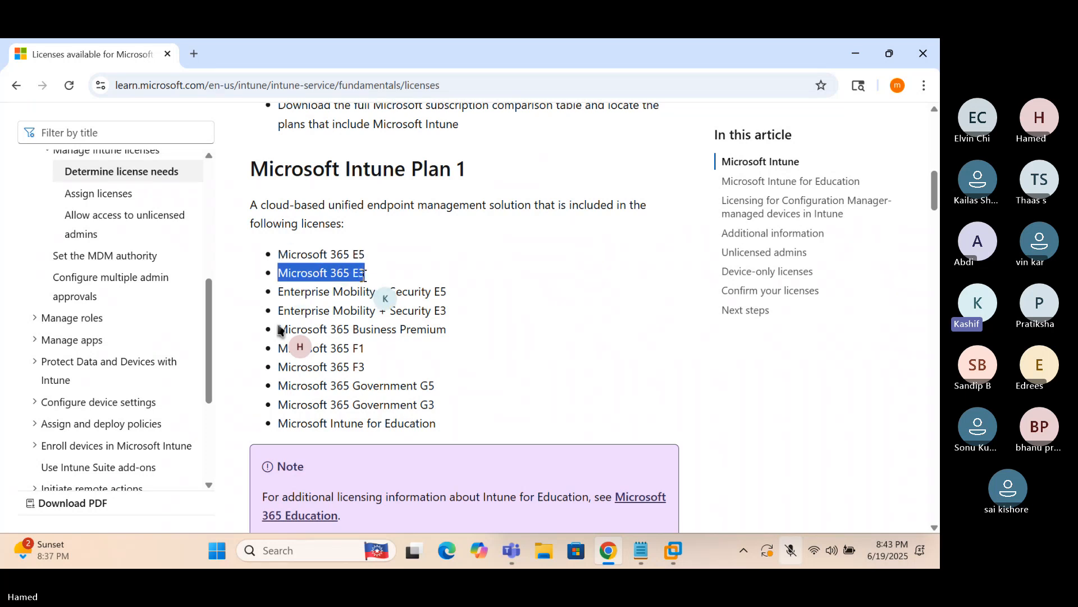
{"action": "triple_click", "coordinate": [320, 255]}
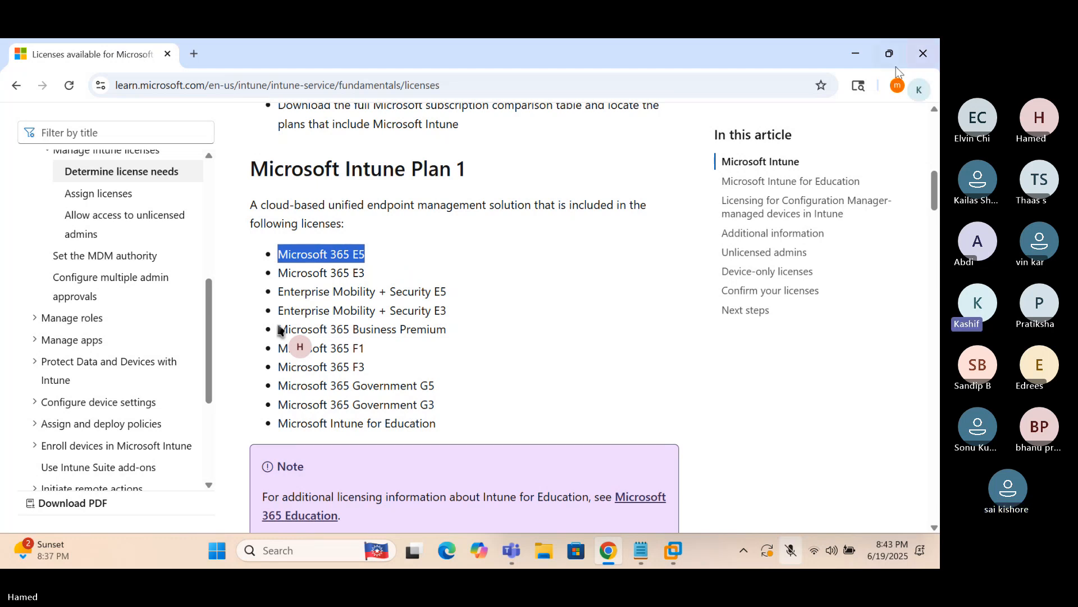
{"action": "left_click", "coordinate": [306, 260]}
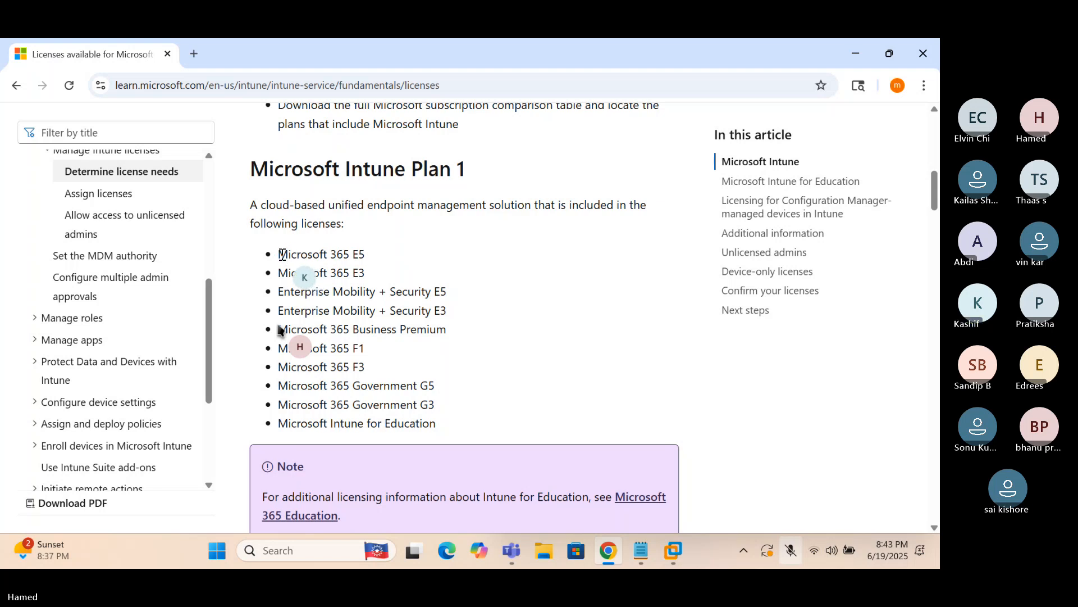
Highlight Microsoft 365 E3 in the license list and open a new blank tab
{"action": "left_click_drag", "start_coordinate": [279, 254], "coordinate": [366, 260]}
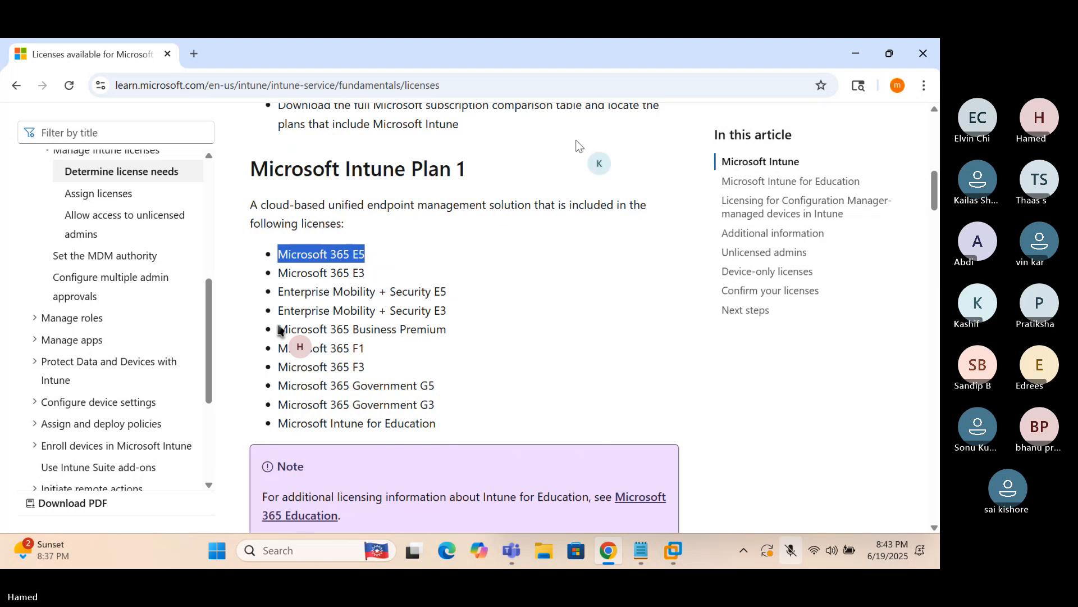
{"action": "left_click", "coordinate": [337, 258]}
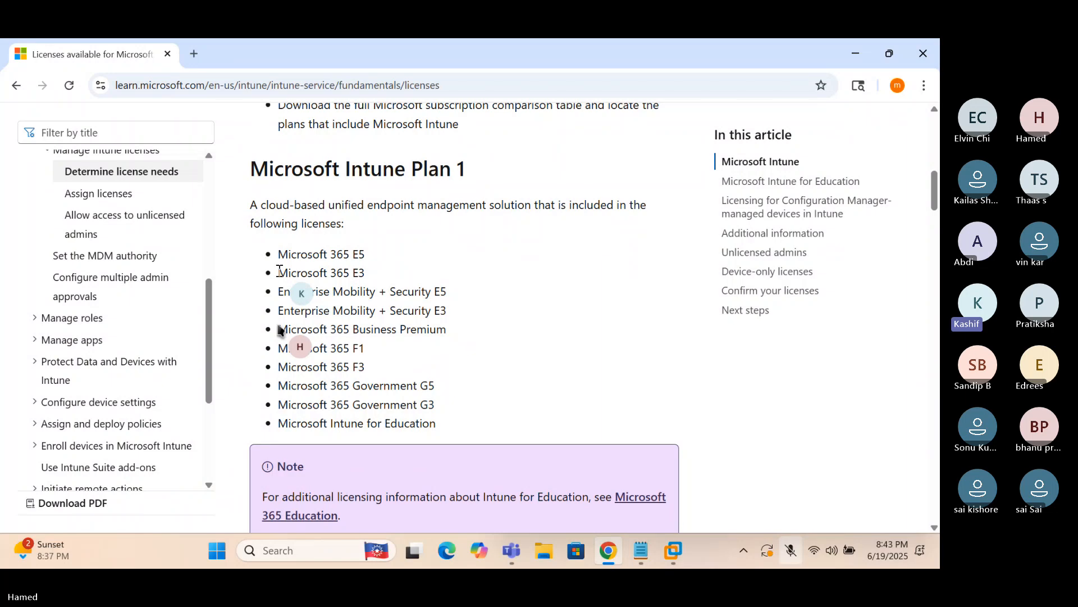
{"action": "left_click_drag", "start_coordinate": [279, 273], "coordinate": [362, 273]}
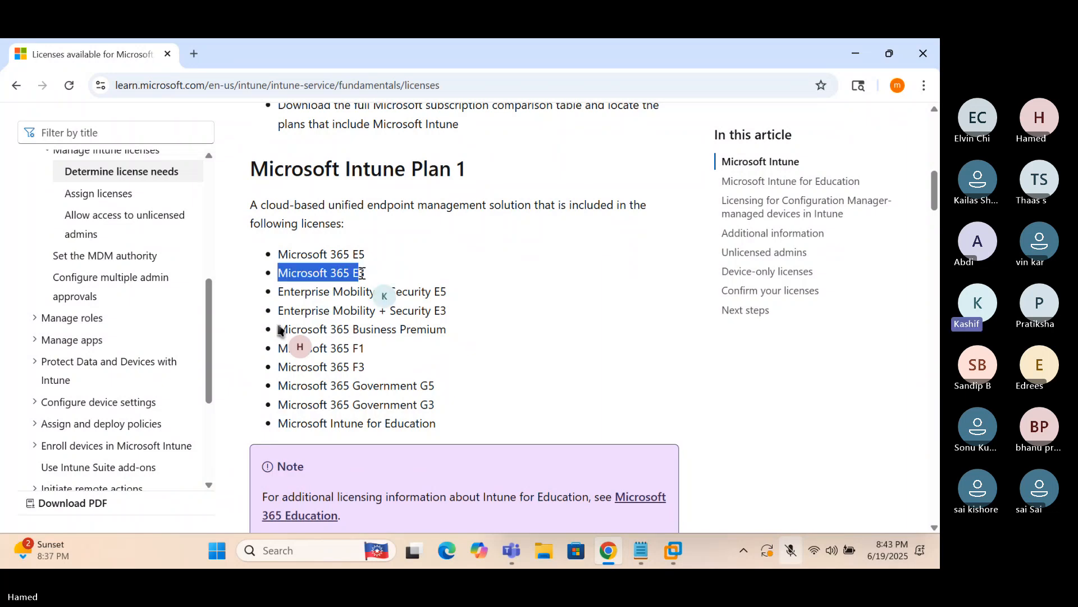
{"action": "left_click", "coordinate": [331, 277]}
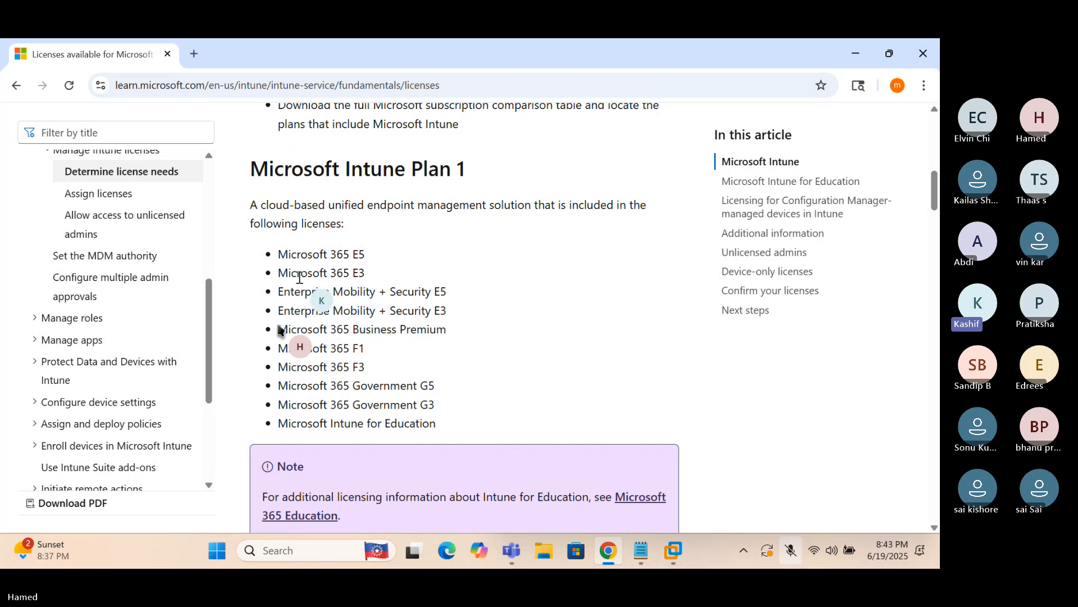
{"action": "left_click_drag", "start_coordinate": [278, 274], "coordinate": [366, 278]}
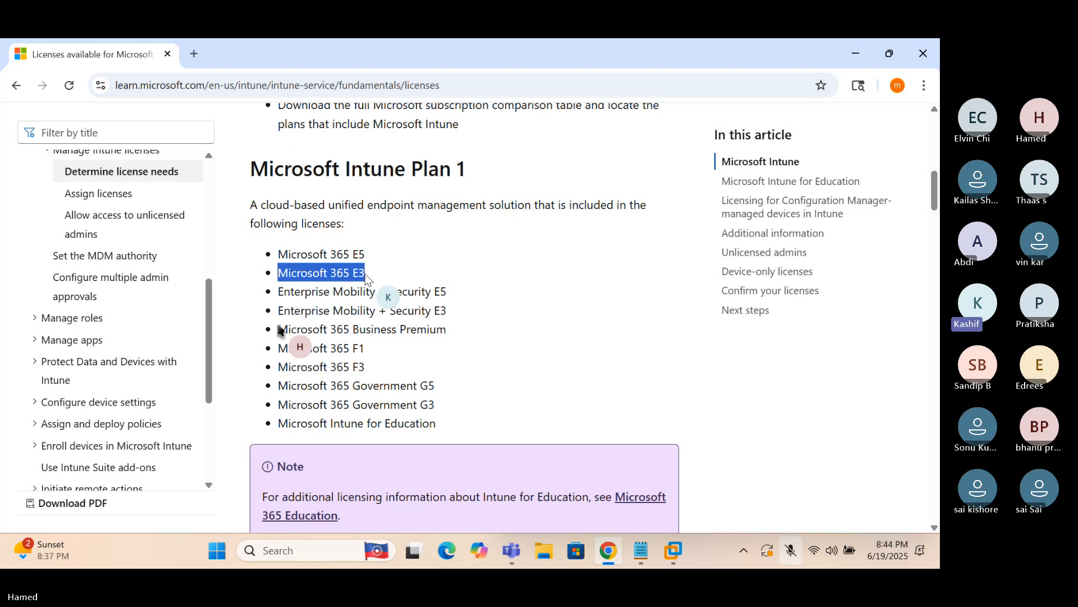
{"action": "left_click", "coordinate": [193, 54]}
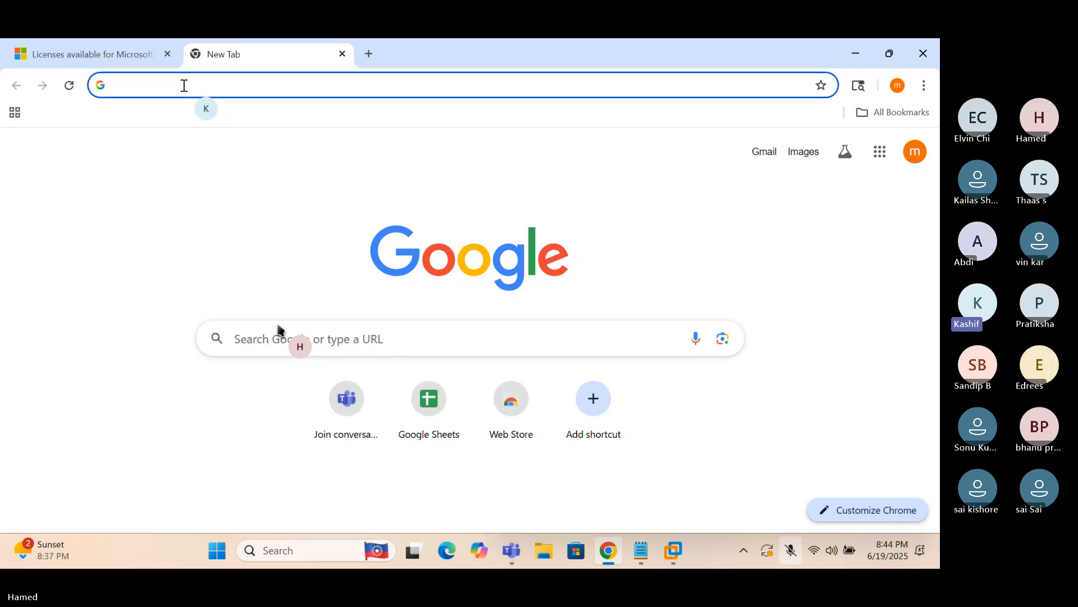
Search 'microsoft 365 e5 license cost' and open Microsoft's Compare Enterprise Plans page
{"action": "type", "text": "micro"}
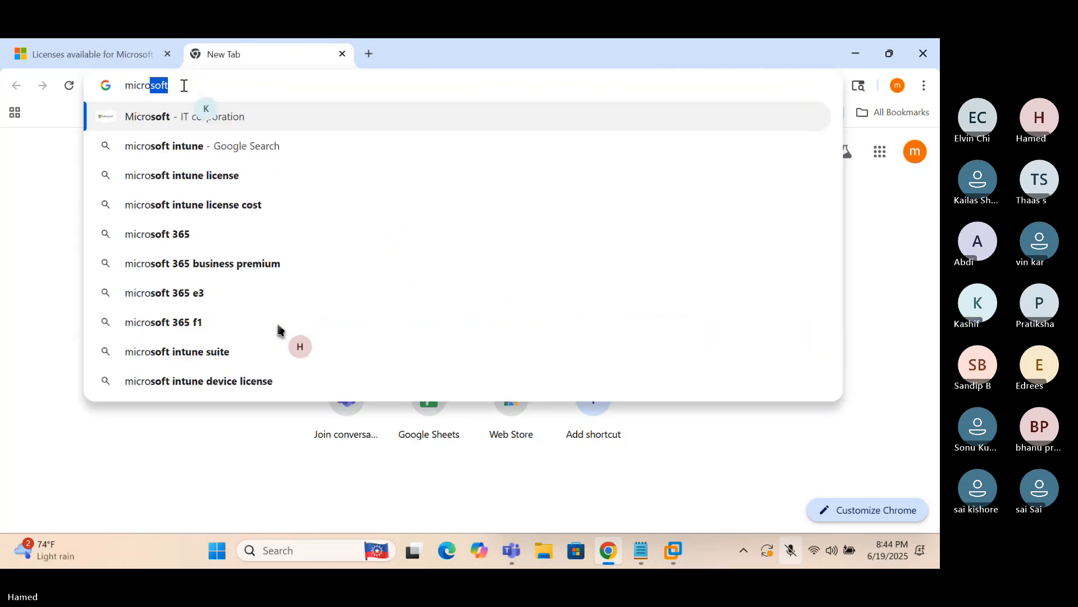
{"action": "type", "text": "soft "}
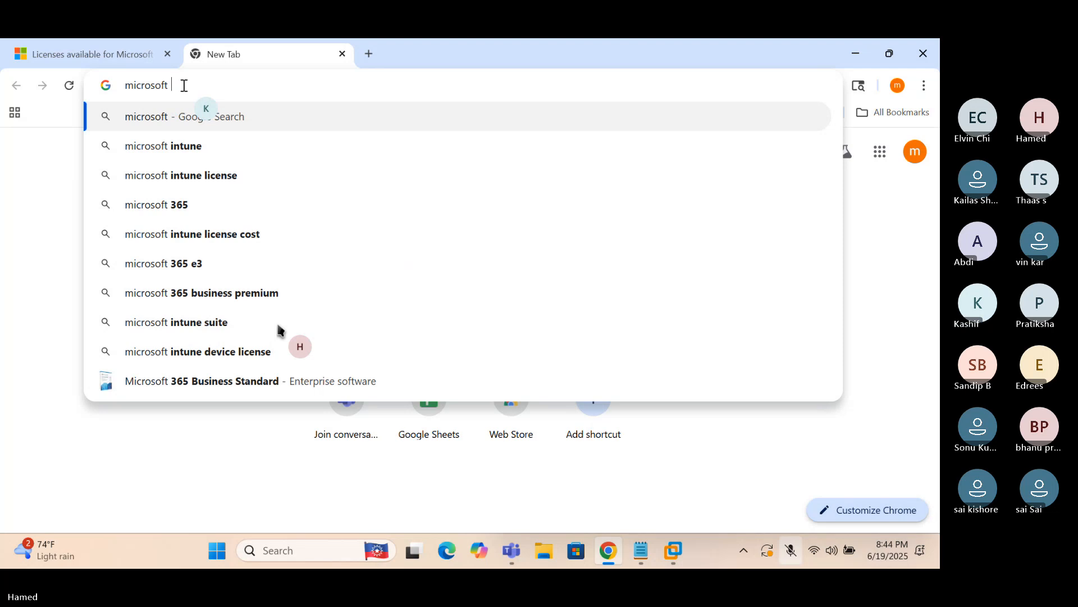
{"action": "type", "text": "365 e5"}
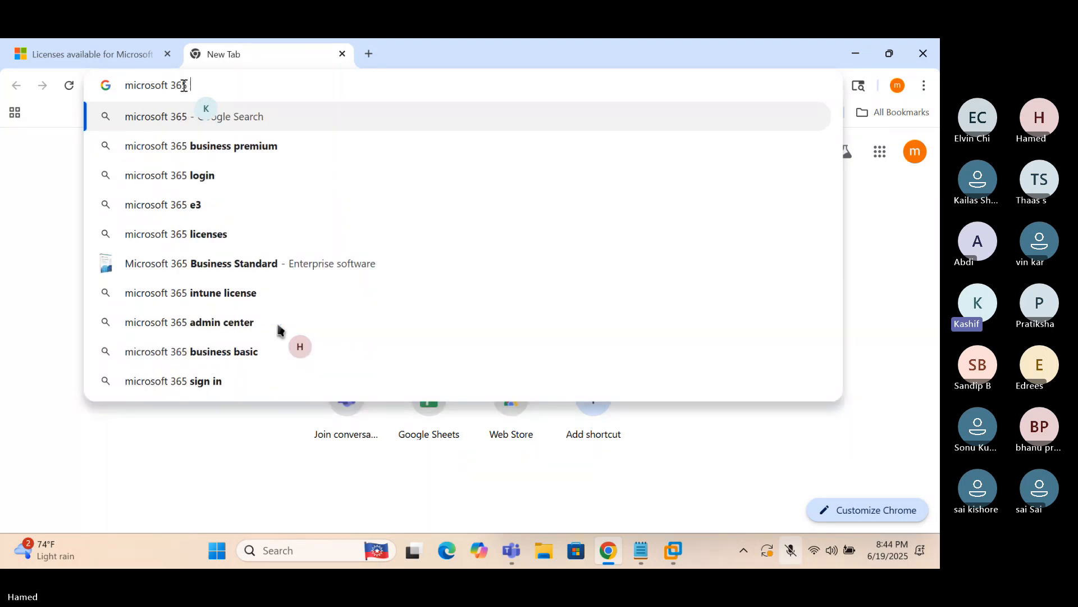
{"action": "type", "text": " lice"}
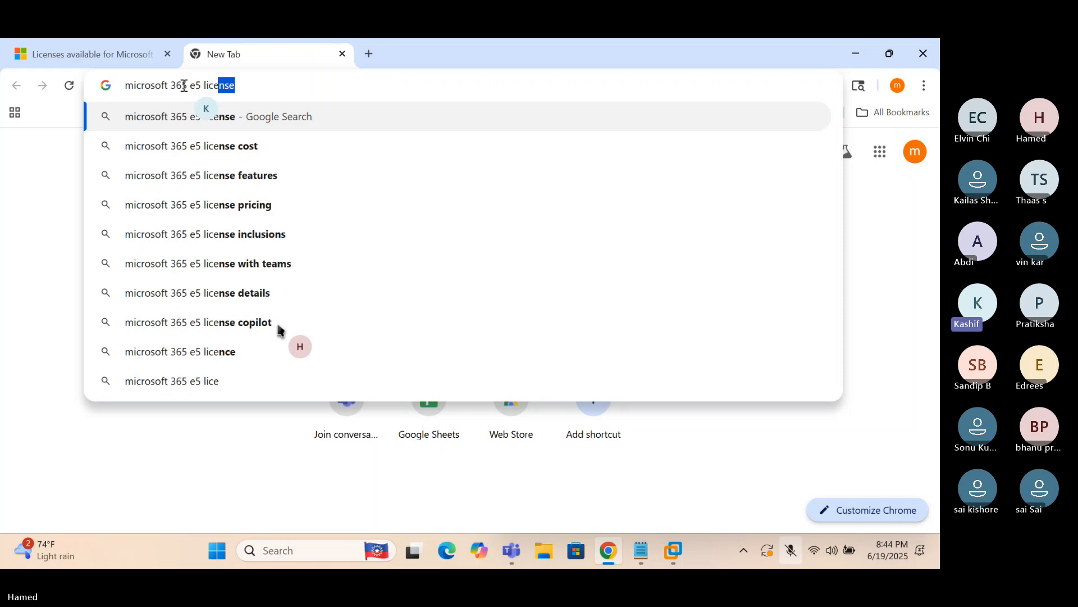
{"action": "key", "text": "Down"}
{"action": "key", "text": "Return"}
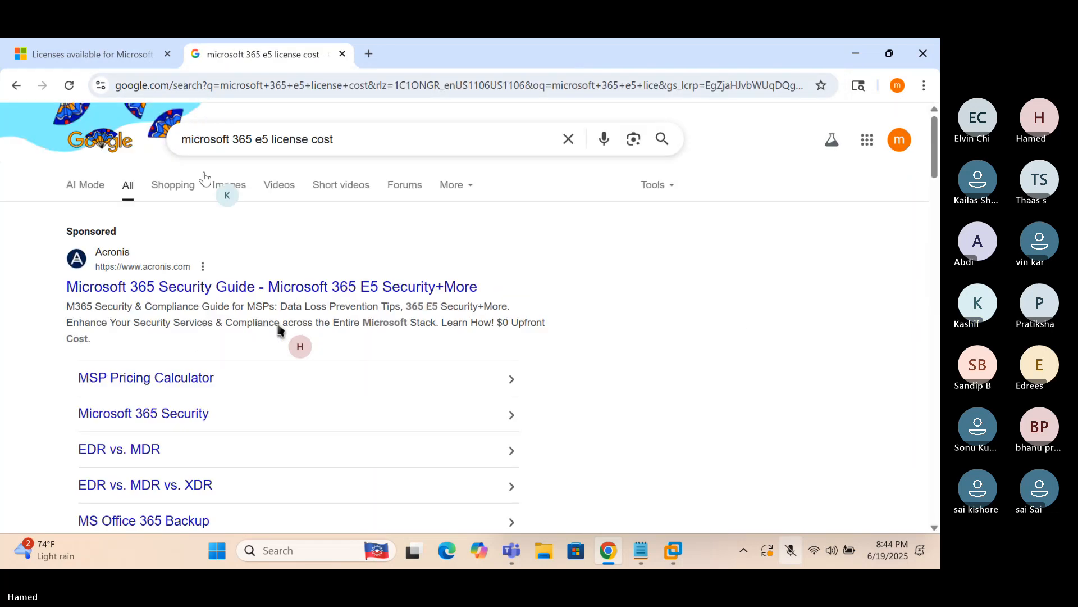
{"action": "scroll", "coordinate": [215, 269], "scroll_direction": "down", "scroll_amount": 4}
{"action": "scroll", "coordinate": [214, 288], "scroll_direction": "down", "scroll_amount": 4}
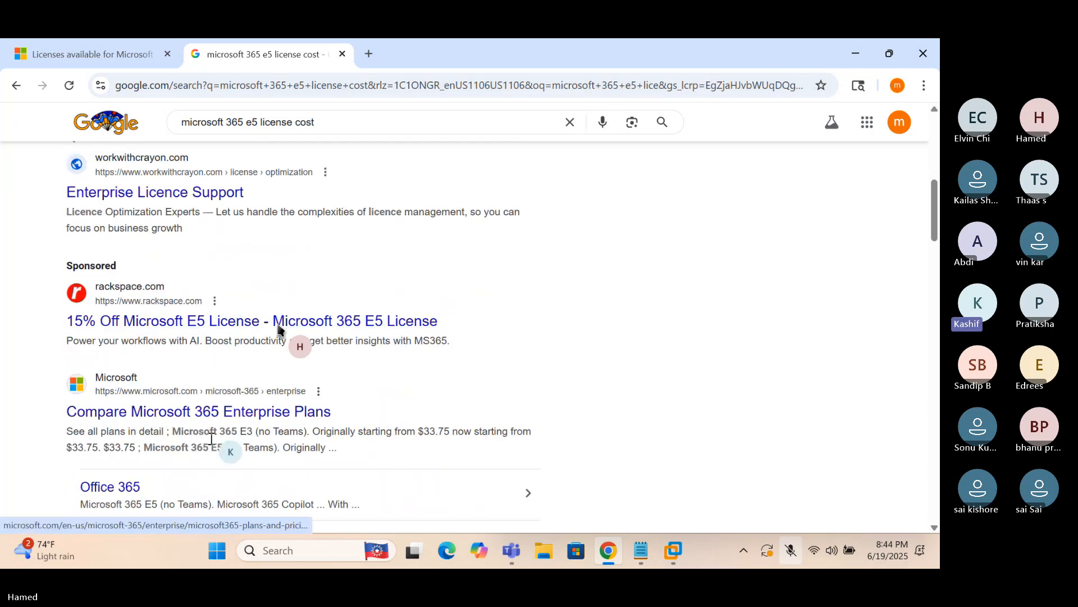
{"action": "left_click", "coordinate": [176, 413]}
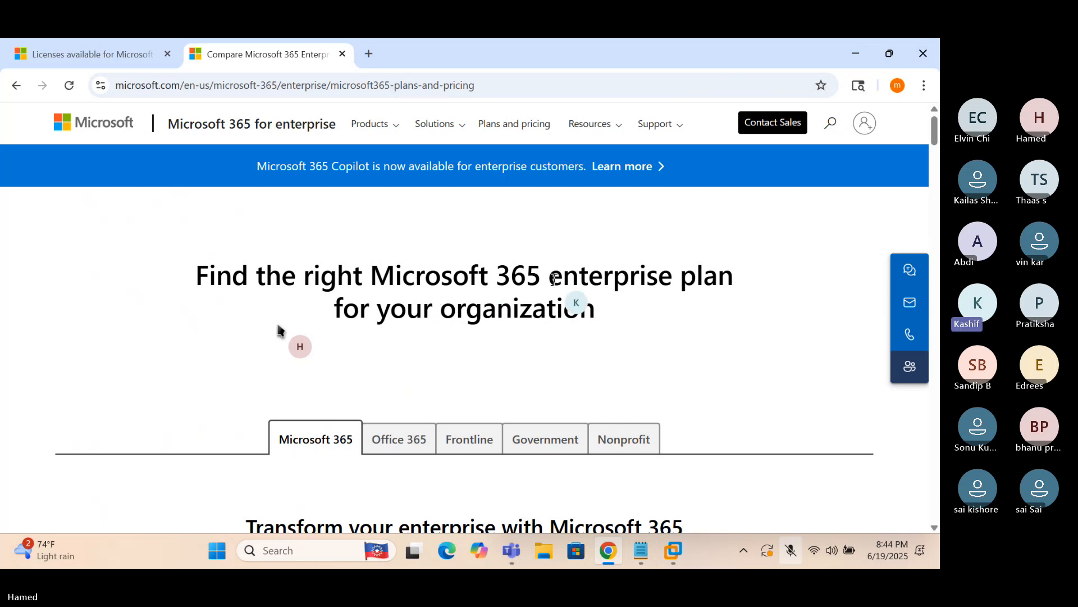
Scroll to the plan cards, highlight the E3 name and its one-month free trial, and select the URL
{"action": "scroll", "coordinate": [573, 290], "scroll_direction": "down", "scroll_amount": 3}
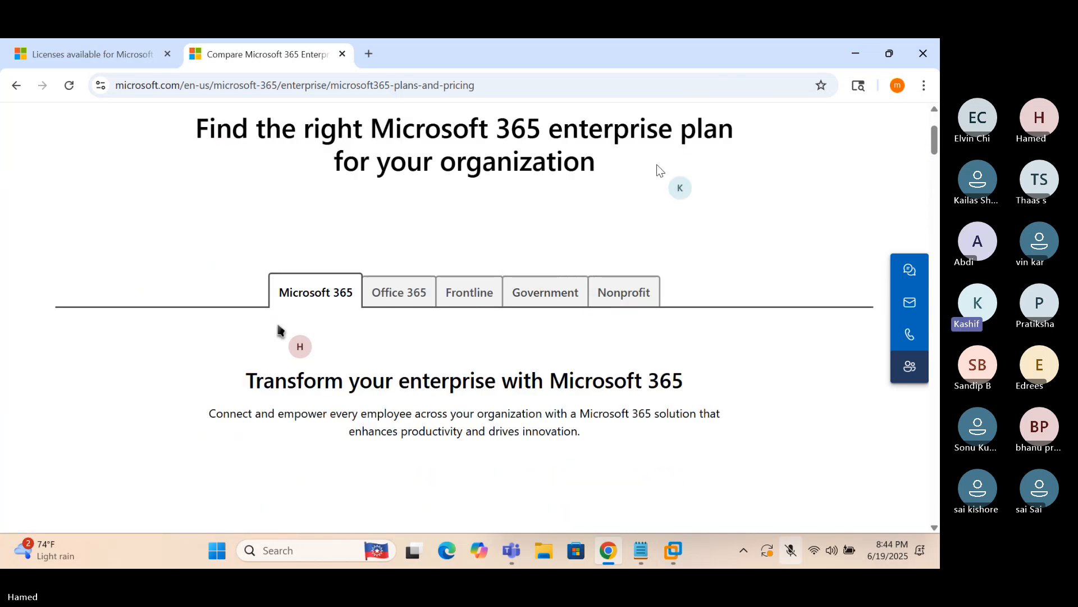
{"action": "scroll", "coordinate": [513, 295], "scroll_direction": "down", "scroll_amount": 2}
{"action": "scroll", "coordinate": [514, 295], "scroll_direction": "down", "scroll_amount": 3}
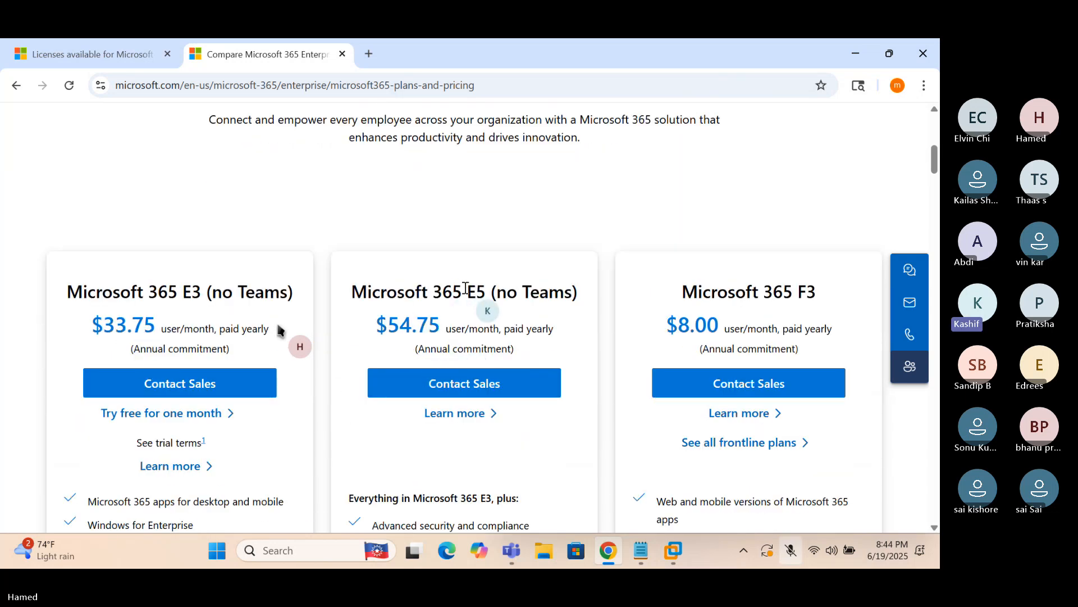
{"action": "scroll", "coordinate": [278, 330], "scroll_direction": "down", "scroll_amount": 1}
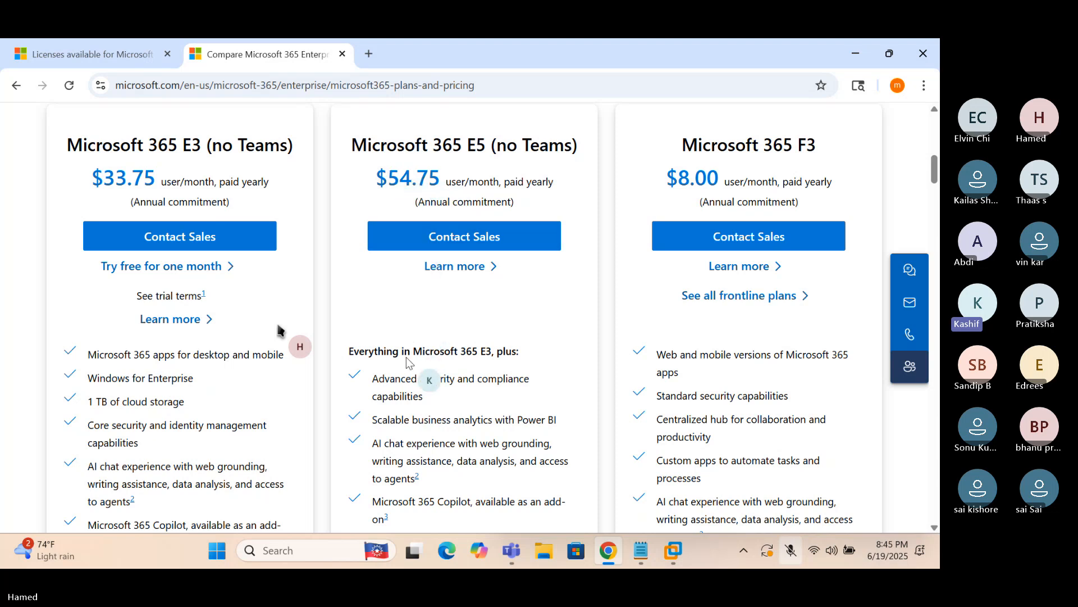
{"action": "scroll", "coordinate": [409, 363], "scroll_direction": "down", "scroll_amount": 1}
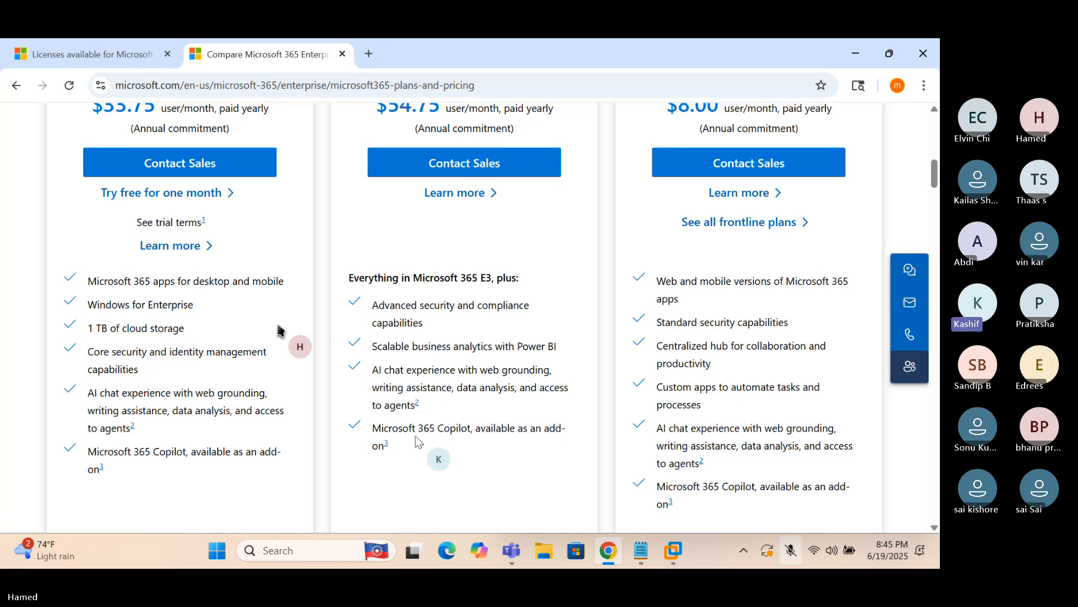
{"action": "scroll", "coordinate": [533, 266], "scroll_direction": "up", "scroll_amount": 1}
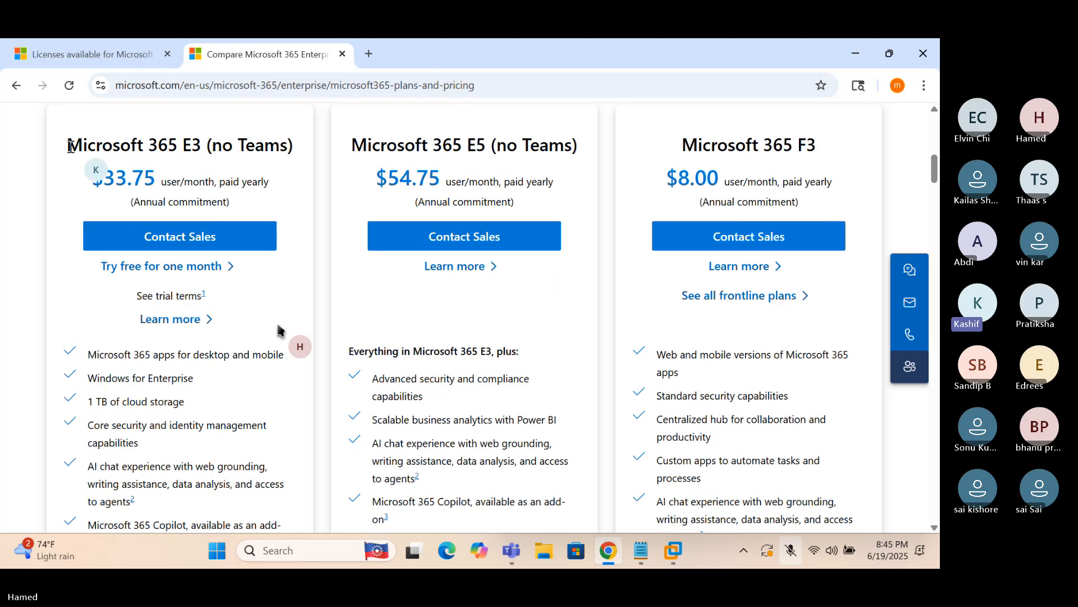
{"action": "left_click_drag", "start_coordinate": [71, 147], "coordinate": [202, 149]}
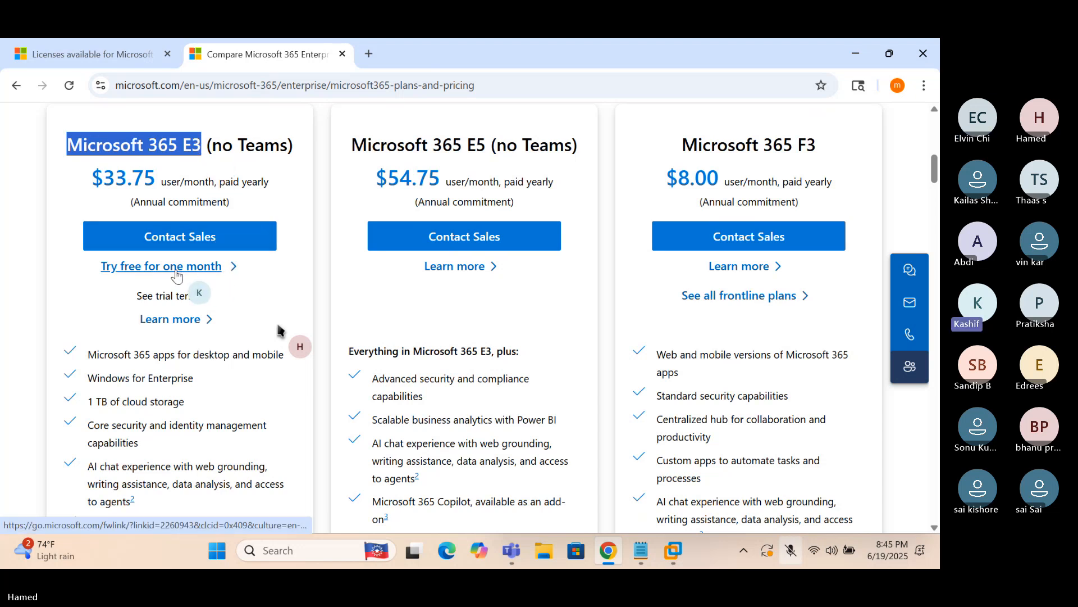
{"action": "left_click_drag", "start_coordinate": [100, 267], "coordinate": [236, 265]}
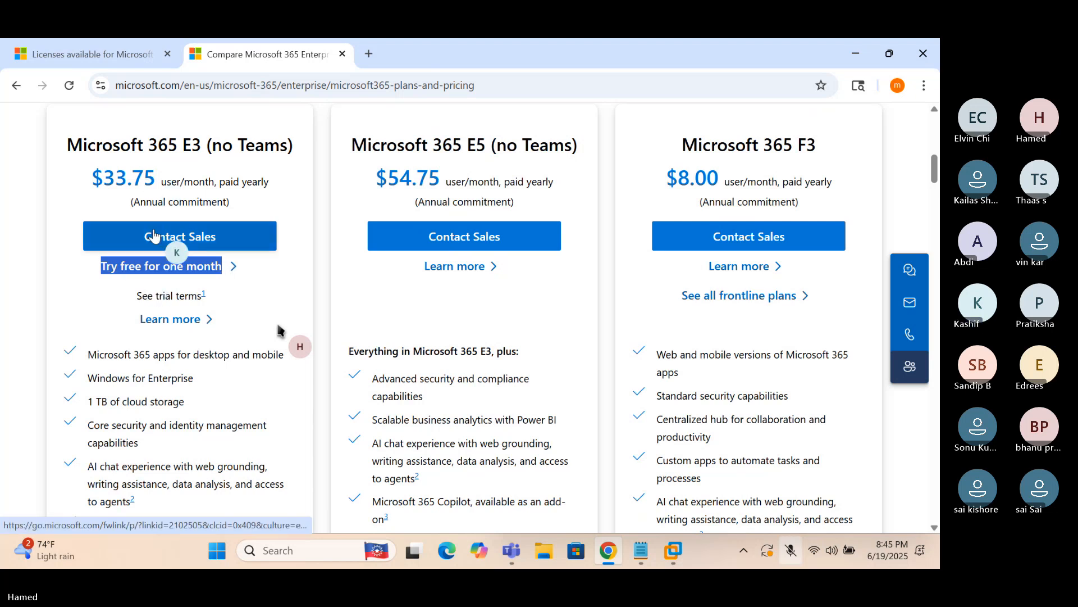
{"action": "left_click", "coordinate": [244, 85]}
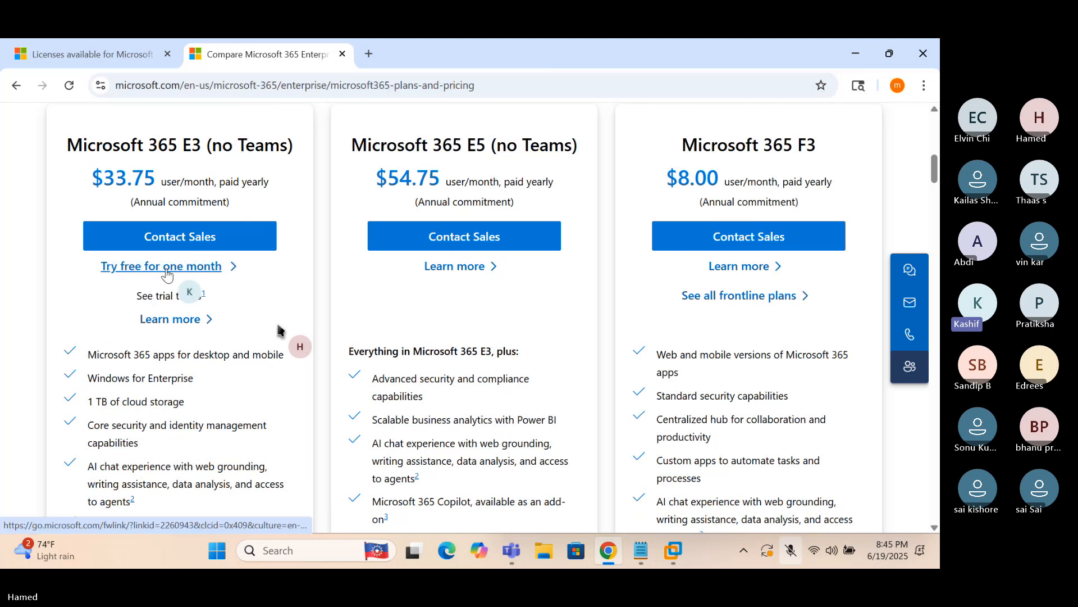
Start the E3 (no Teams) free trial with a 1-month subscription and check the $40.50 subtotal
{"action": "left_click", "coordinate": [198, 268]}
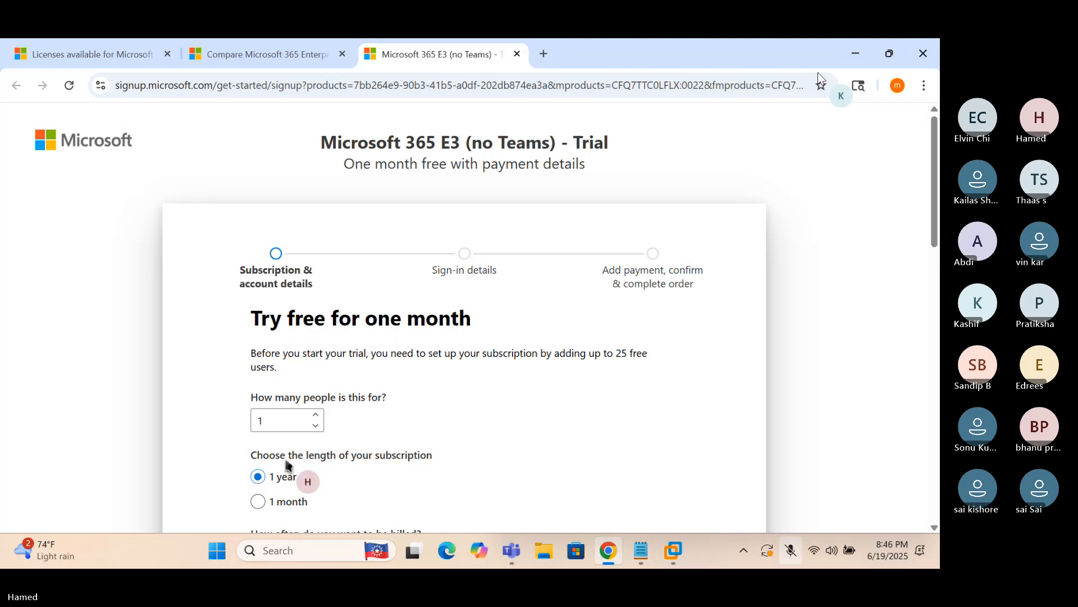
{"action": "left_click", "coordinate": [280, 502]}
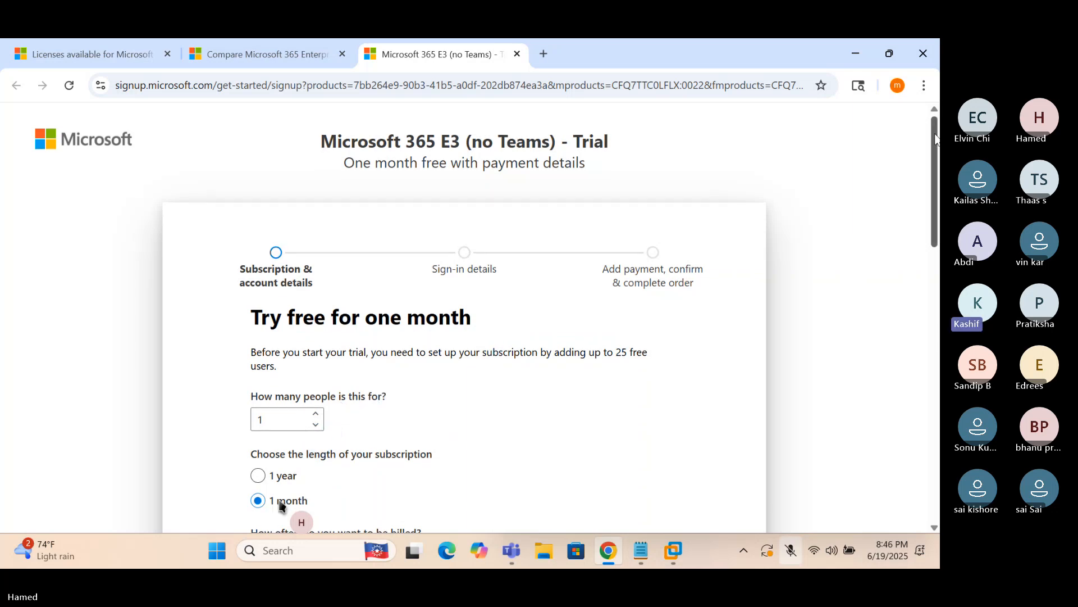
{"action": "left_click_drag", "start_coordinate": [936, 139], "coordinate": [928, 184]}
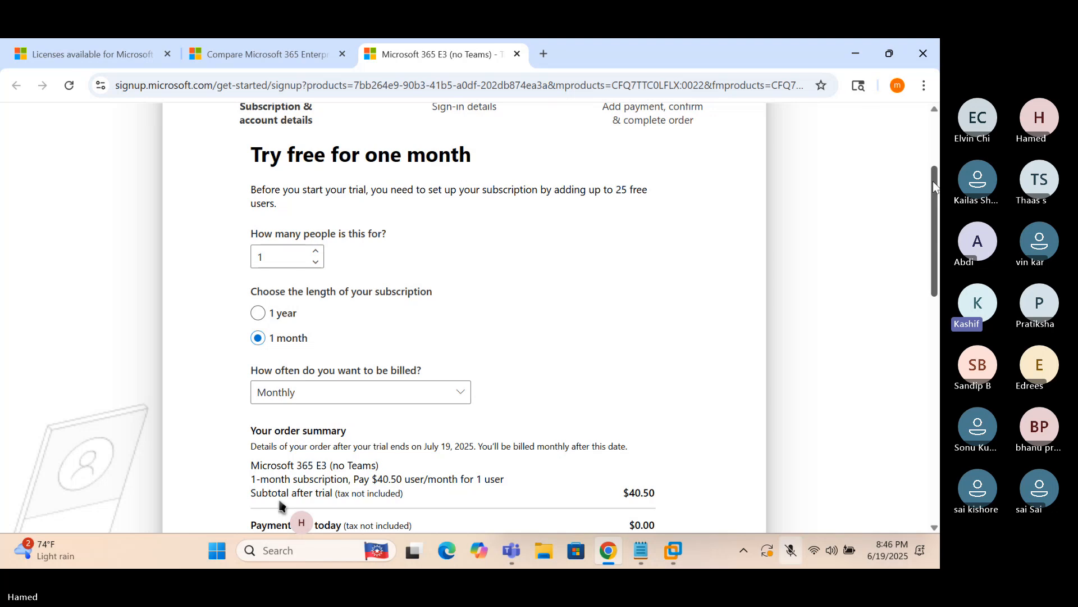
{"action": "left_click_drag", "start_coordinate": [932, 181], "coordinate": [931, 215]}
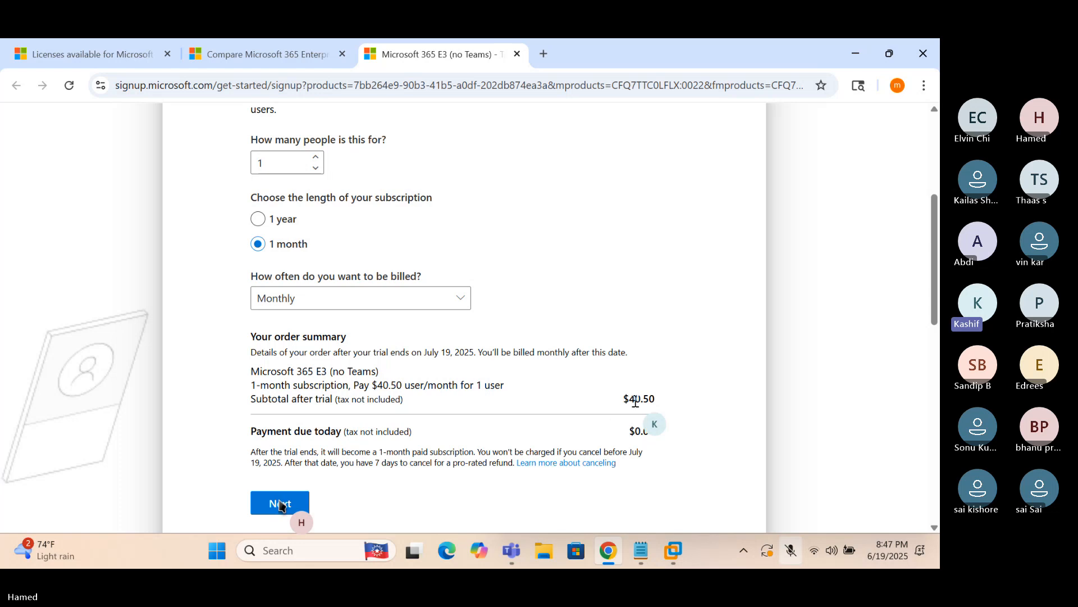
{"action": "left_click_drag", "start_coordinate": [630, 399], "coordinate": [657, 398]}
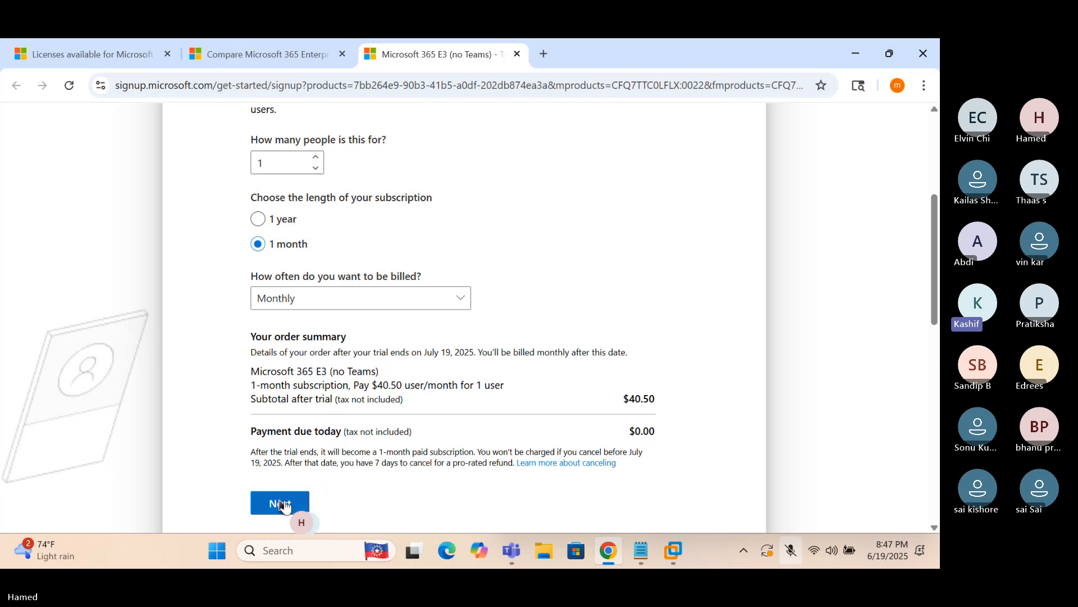
Continue to the sign-in details step and submit the admin's email address
{"action": "left_click", "coordinate": [283, 504]}
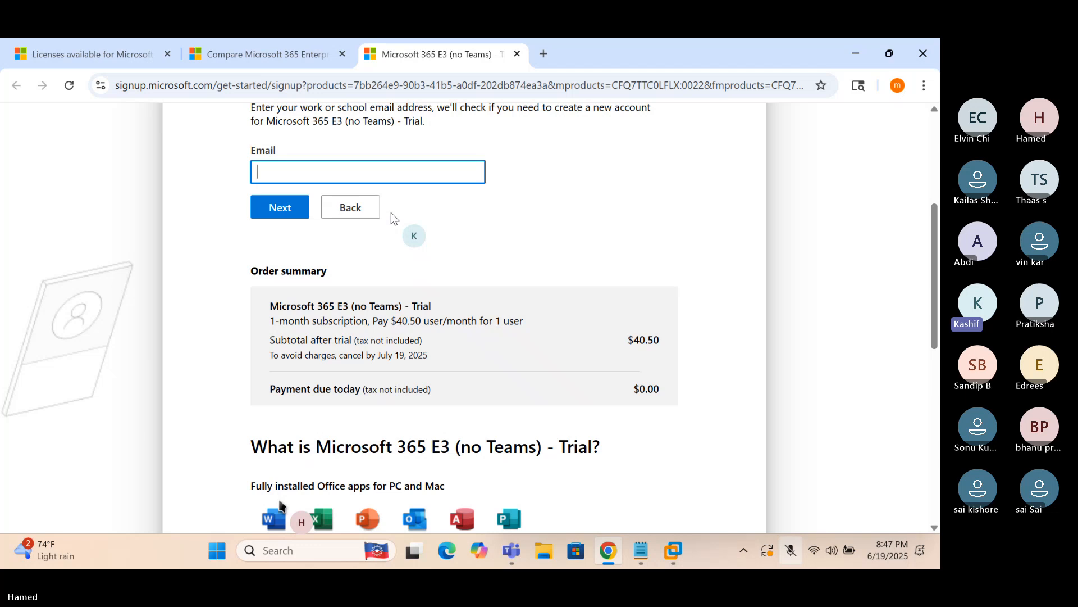
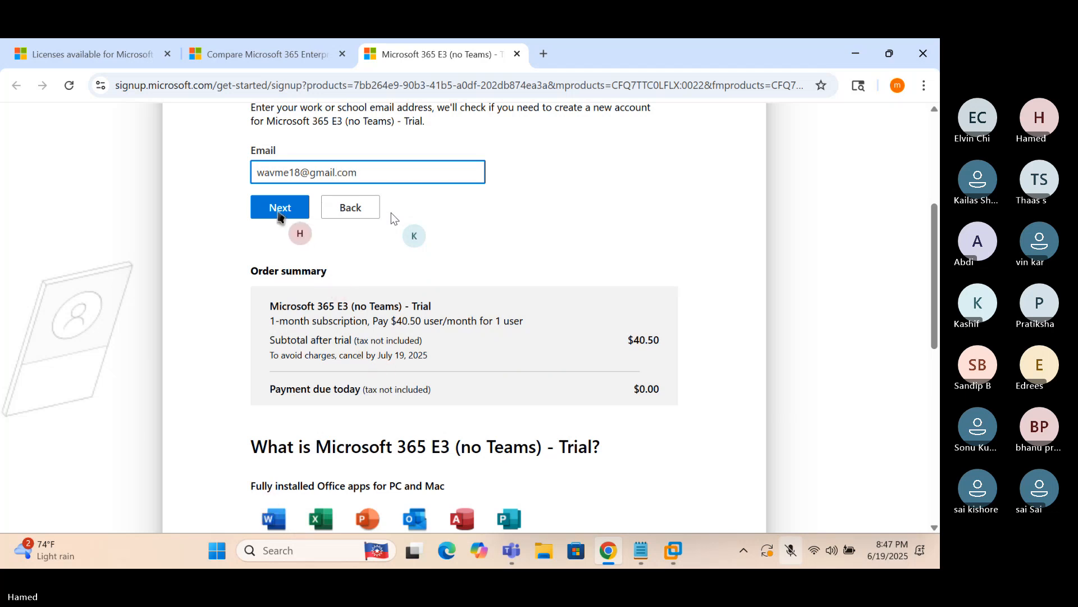
{"action": "left_click", "coordinate": [279, 213]}
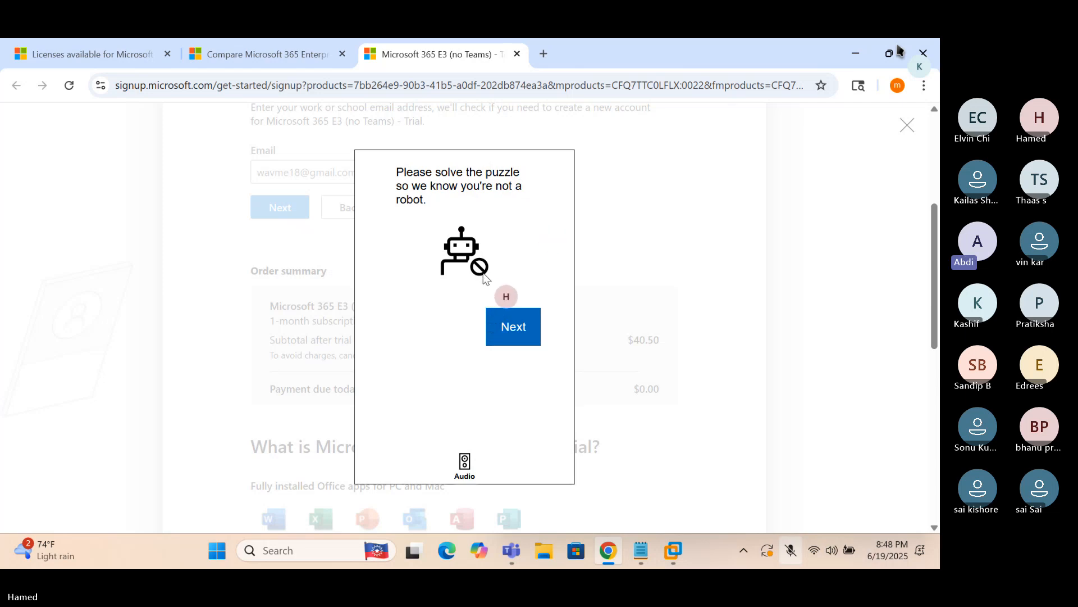
Solve the robot-check puzzle by picking the tile with two identical objects, retrying once
{"action": "left_click", "coordinate": [511, 324]}
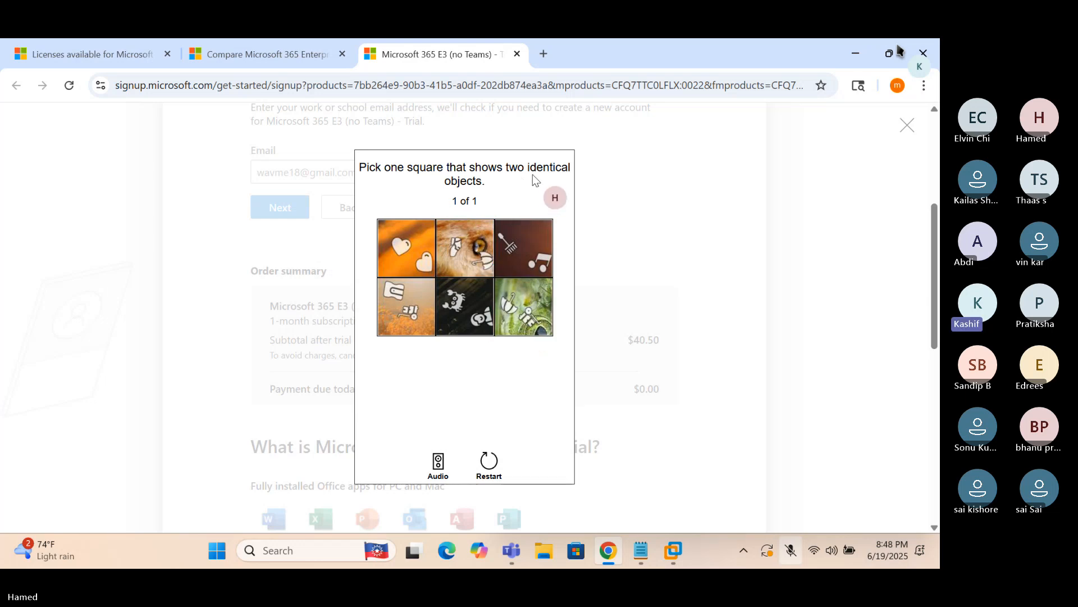
{"action": "left_click", "coordinate": [482, 268]}
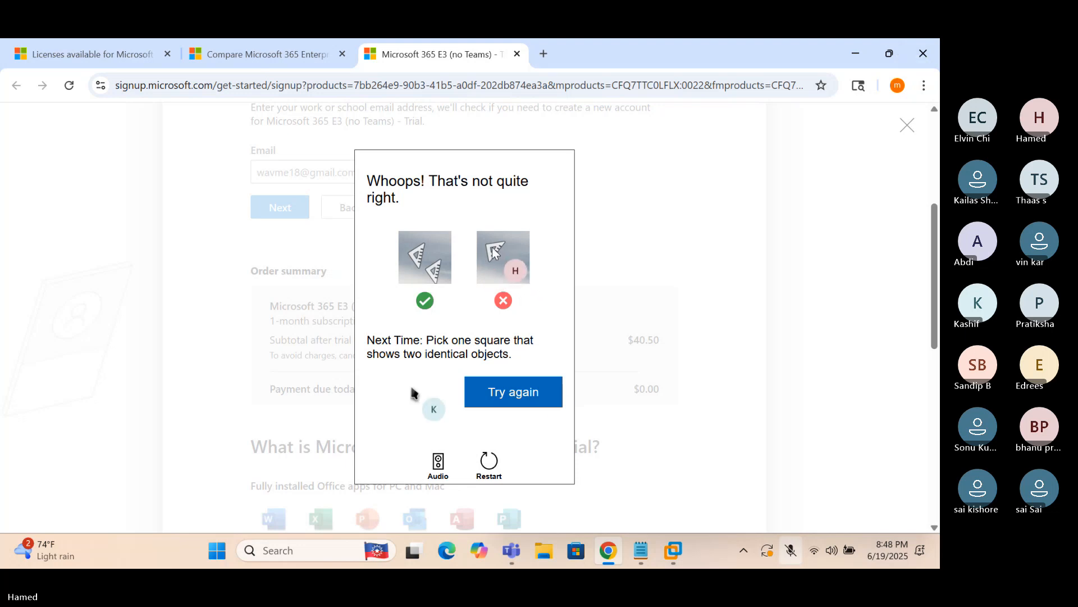
{"action": "left_click", "coordinate": [514, 392]}
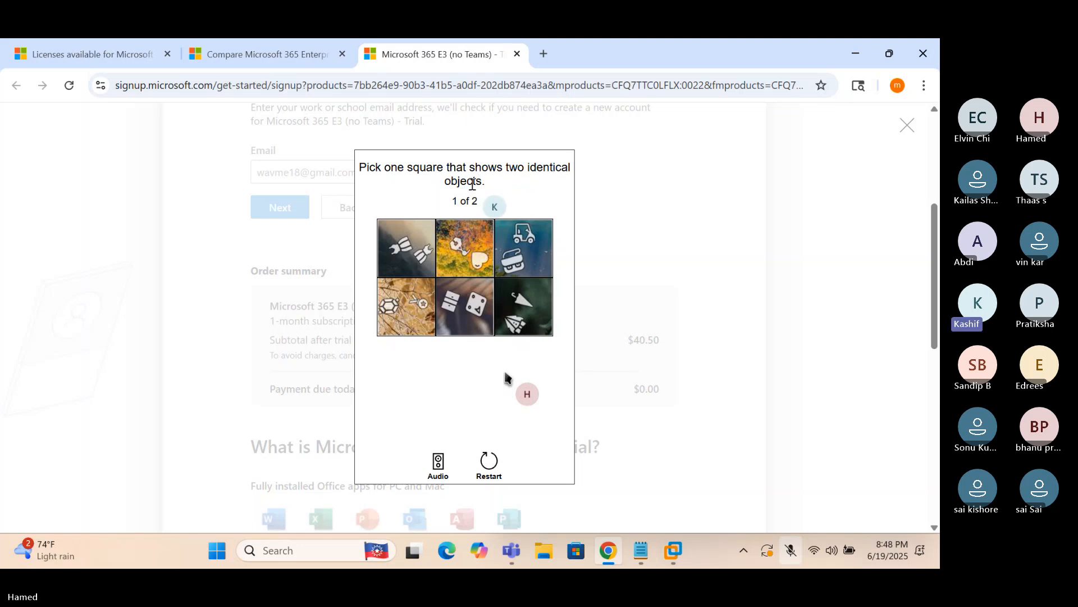
{"action": "left_click", "coordinate": [396, 250]}
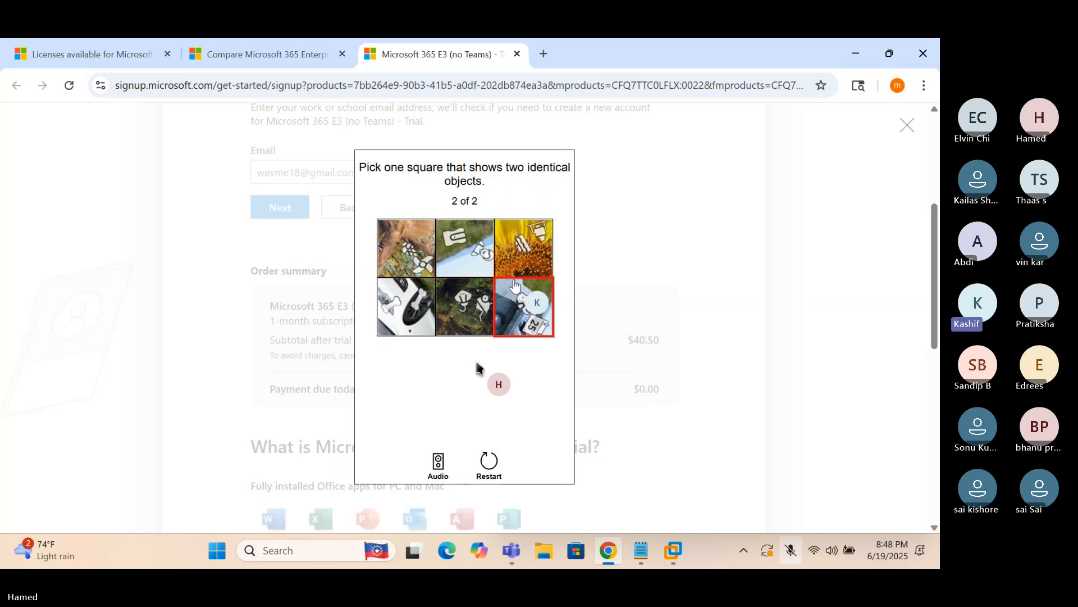
{"action": "left_click", "coordinate": [392, 318]}
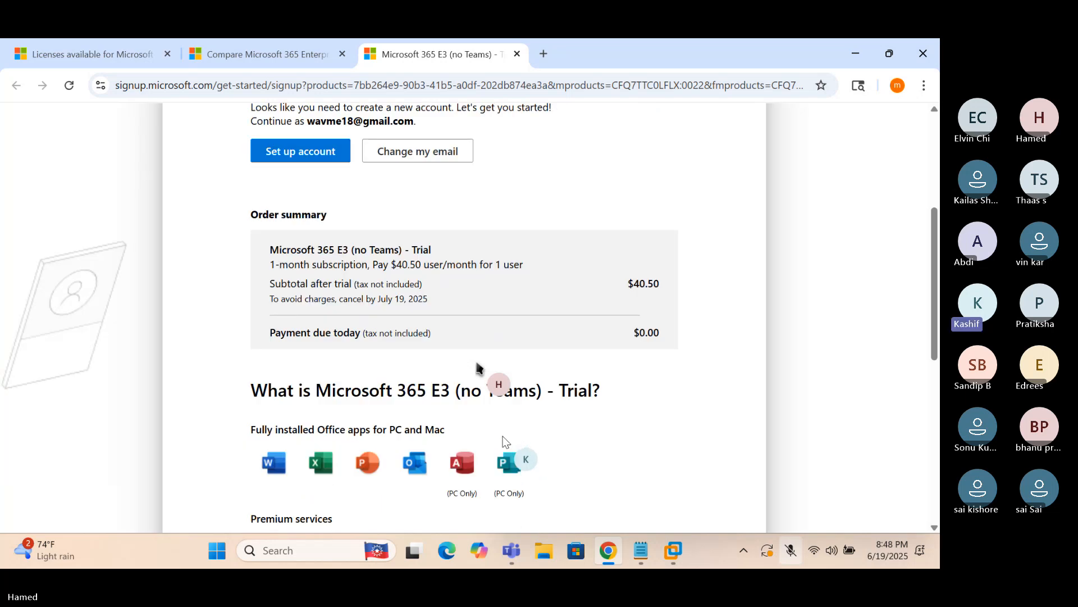
Scroll back up the Microsoft 365 signup page
{"action": "scroll", "coordinate": [497, 413], "scroll_direction": "up", "scroll_amount": 2}
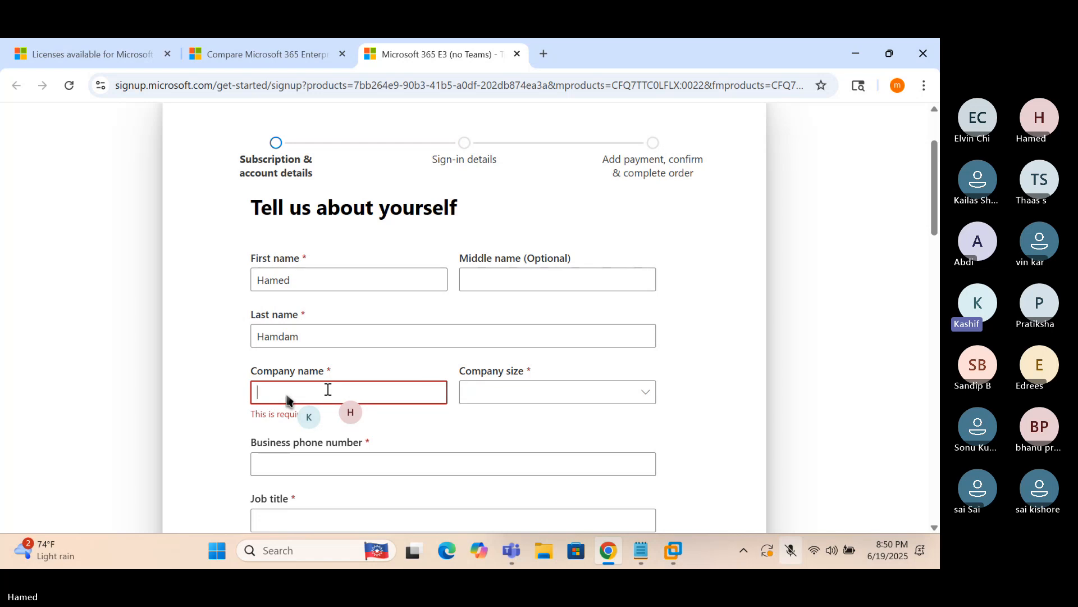
Enter company name IntuneTraining, choose company size 1 person, and enter the business phone number
{"action": "type", "text": "A"}
{"action": "key", "text": "BackSpace"}
{"action": "type", "text": "Intu"}
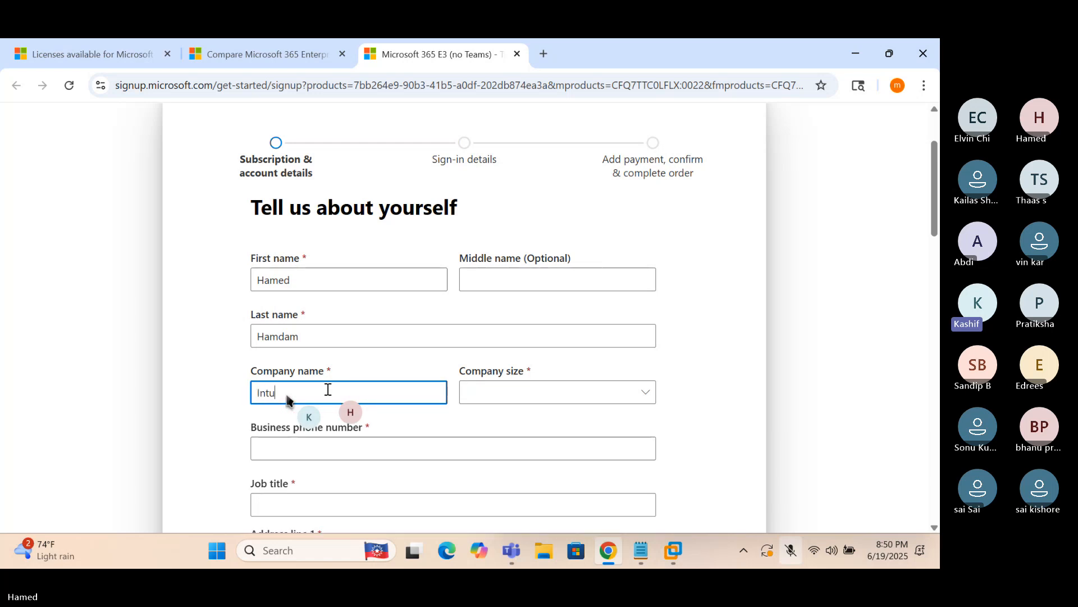
{"action": "key", "text": "BackSpace"}
{"action": "type", "text": "uneTraining"}
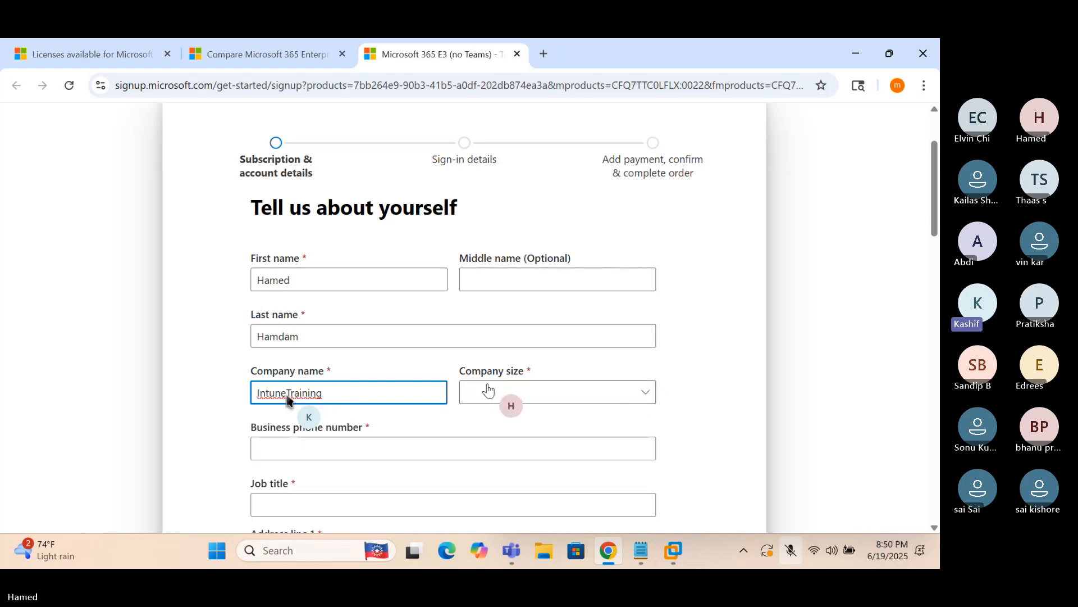
{"action": "left_click", "coordinate": [486, 396]}
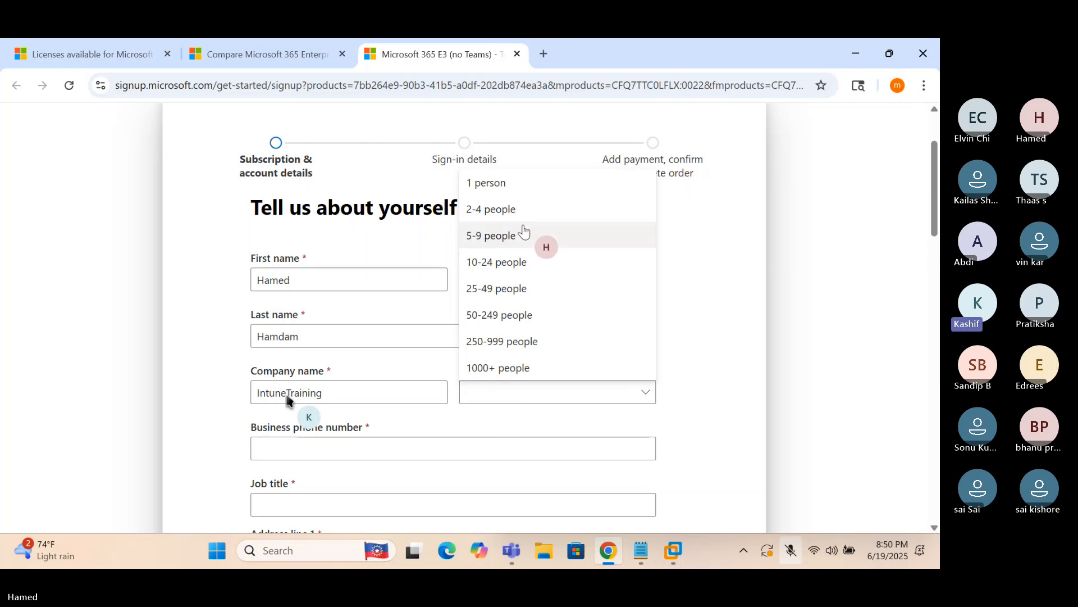
{"action": "left_click", "coordinate": [499, 186]}
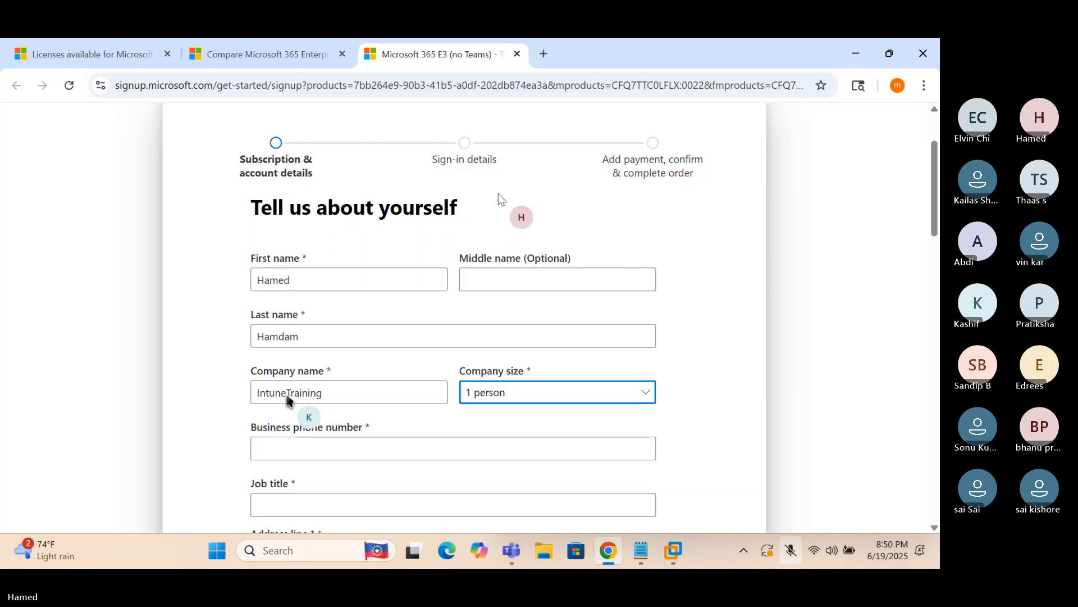
{"action": "left_click", "coordinate": [706, 335]}
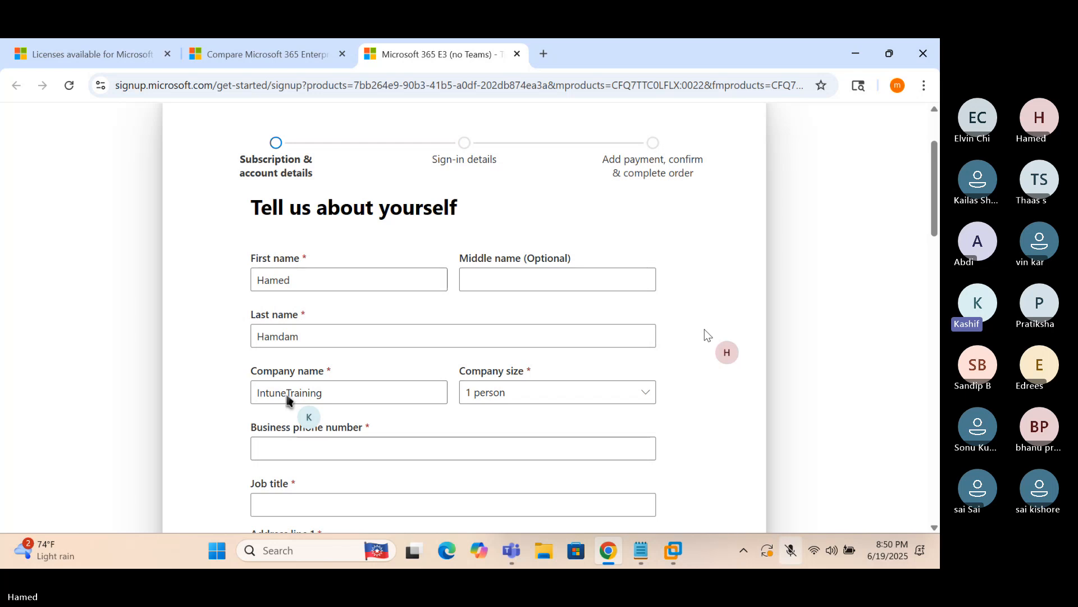
{"action": "left_click", "coordinate": [352, 444]}
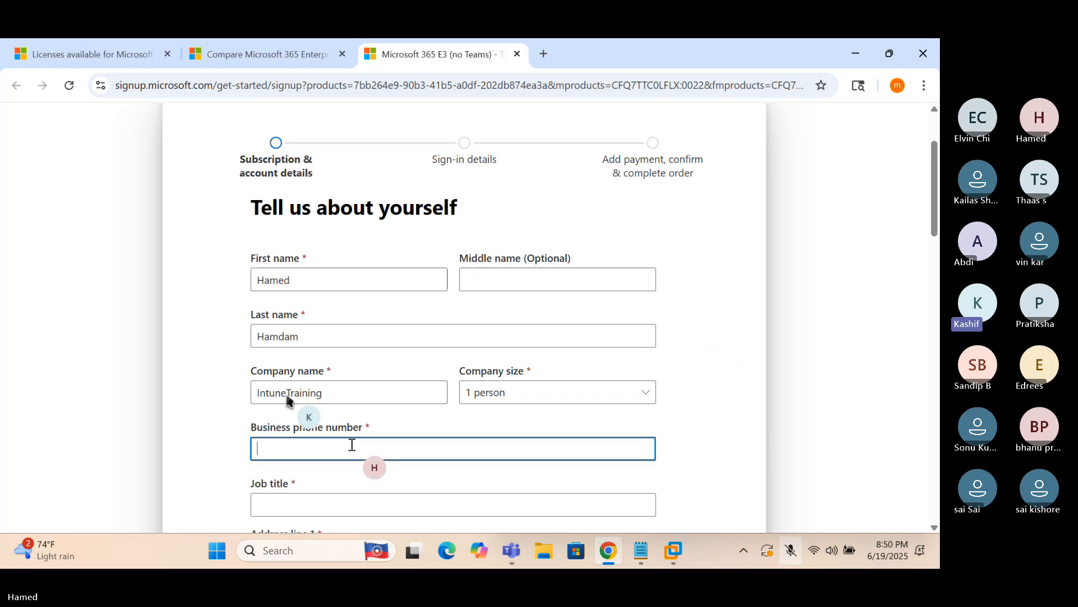
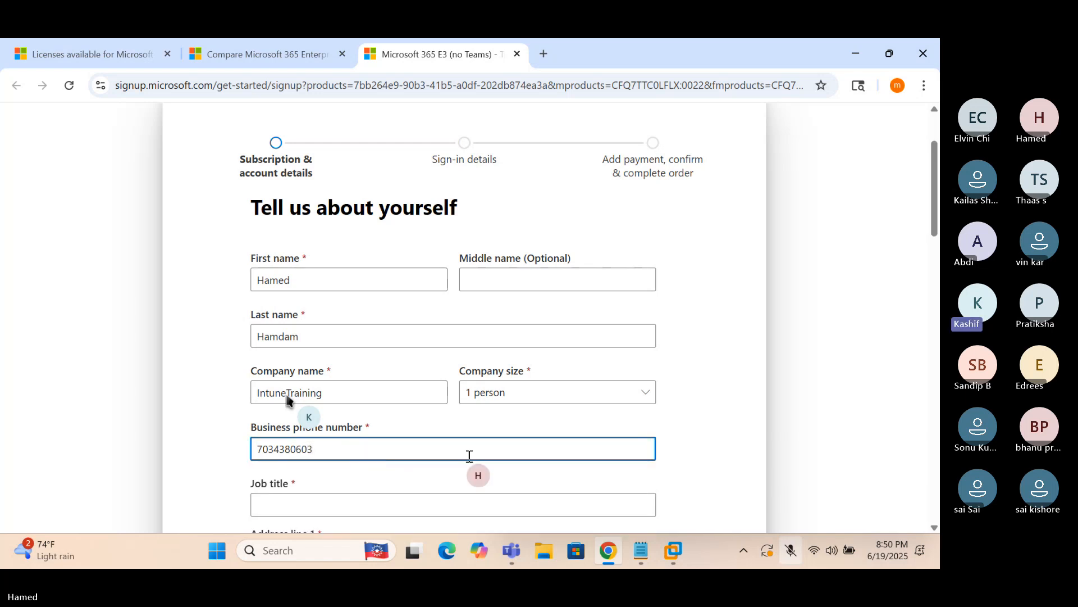
Enter job title IT Analyst, the street address line, and the city
{"action": "scroll", "coordinate": [423, 287], "scroll_direction": "down", "scroll_amount": 4}
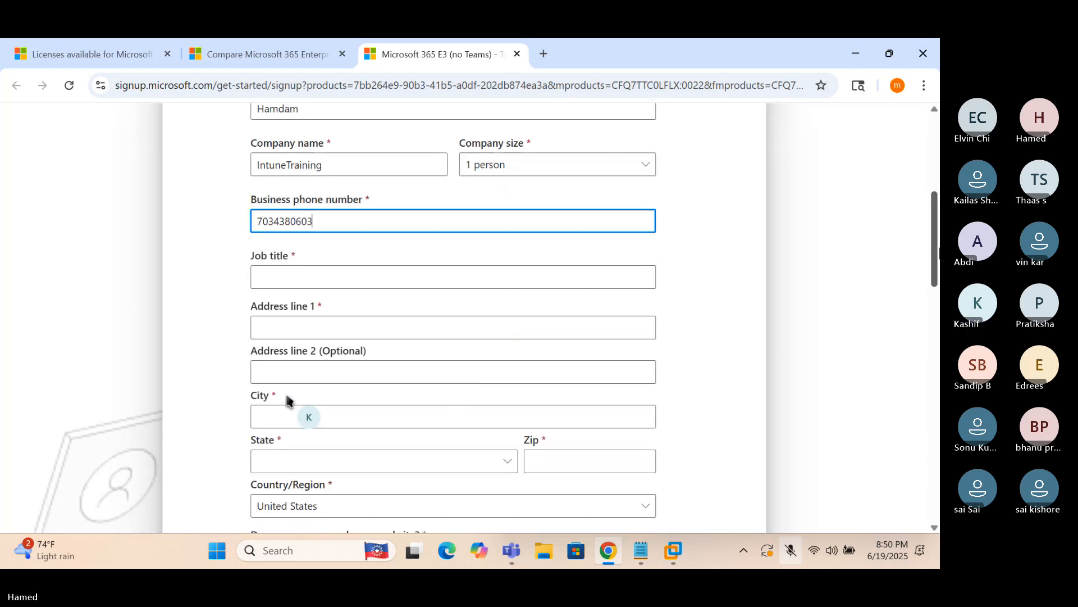
{"action": "left_click", "coordinate": [413, 279]}
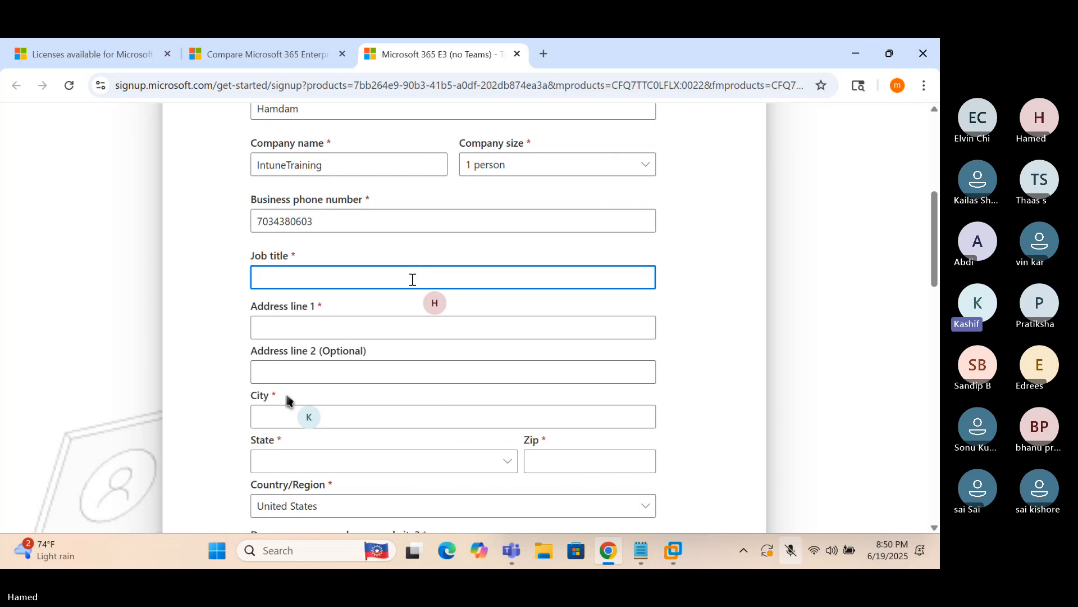
{"action": "type", "text": "IT Analyst"}
{"action": "left_click", "coordinate": [337, 325]}
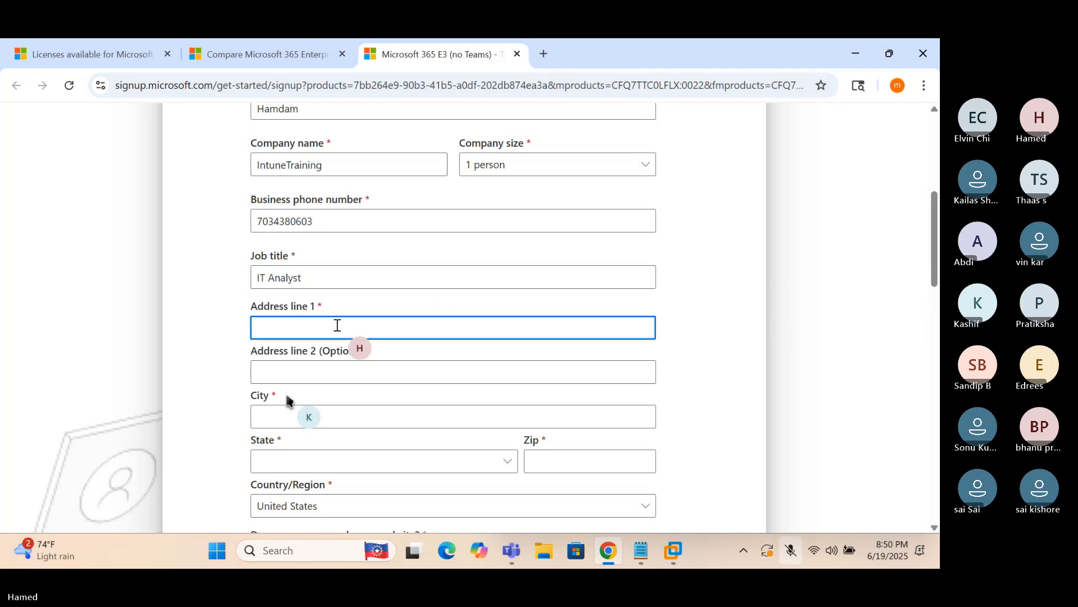
{"action": "key", "text": "BackSpace"}
{"action": "key", "text": "BackSpace"}
{"action": "key", "text": "BackSpace"}
{"action": "key", "text": "BackSpace"}
{"action": "key", "text": "BackSpace"}
{"action": "key", "text": "BackSpace"}
{"action": "key", "text": "BackSpace"}
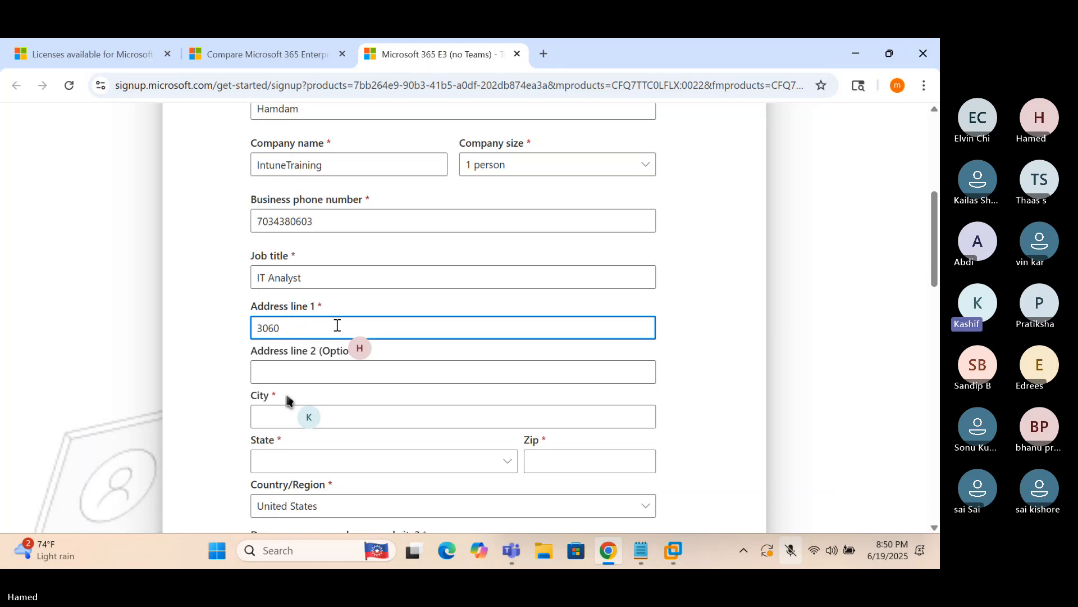
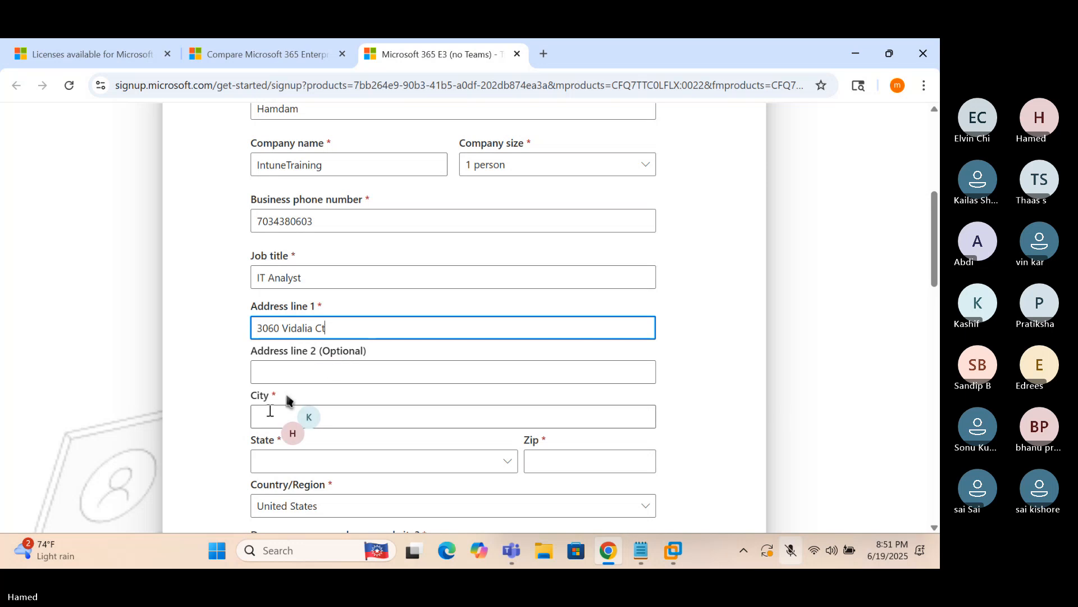
{"action": "left_click", "coordinate": [270, 411]}
{"action": "type", "text": "Dumfries"}
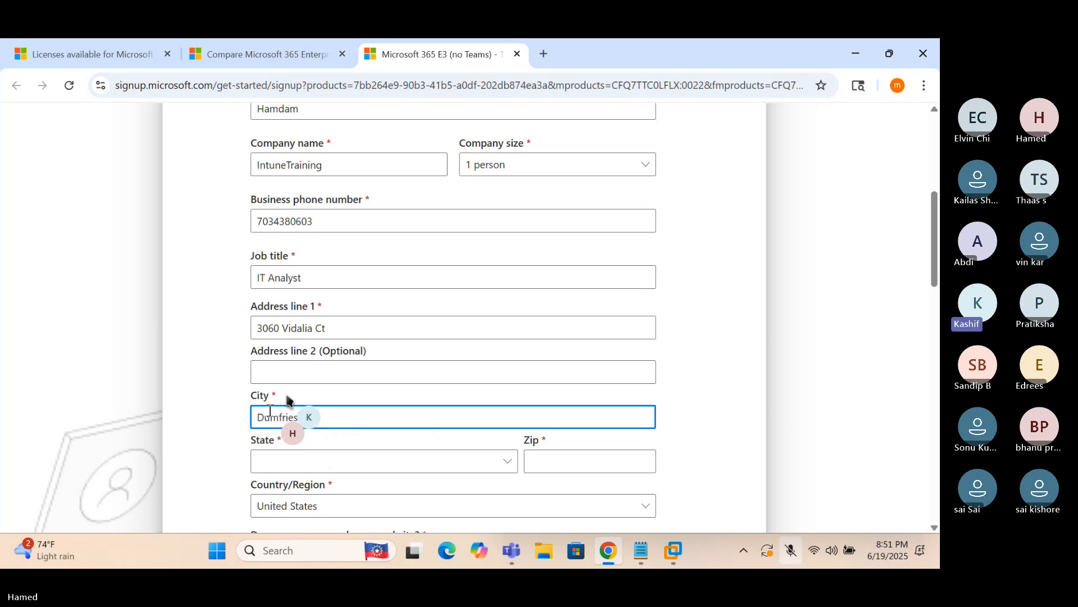
Set state to Virginia, keep United States as country, and enter the zip code
{"action": "left_click", "coordinate": [269, 457]}
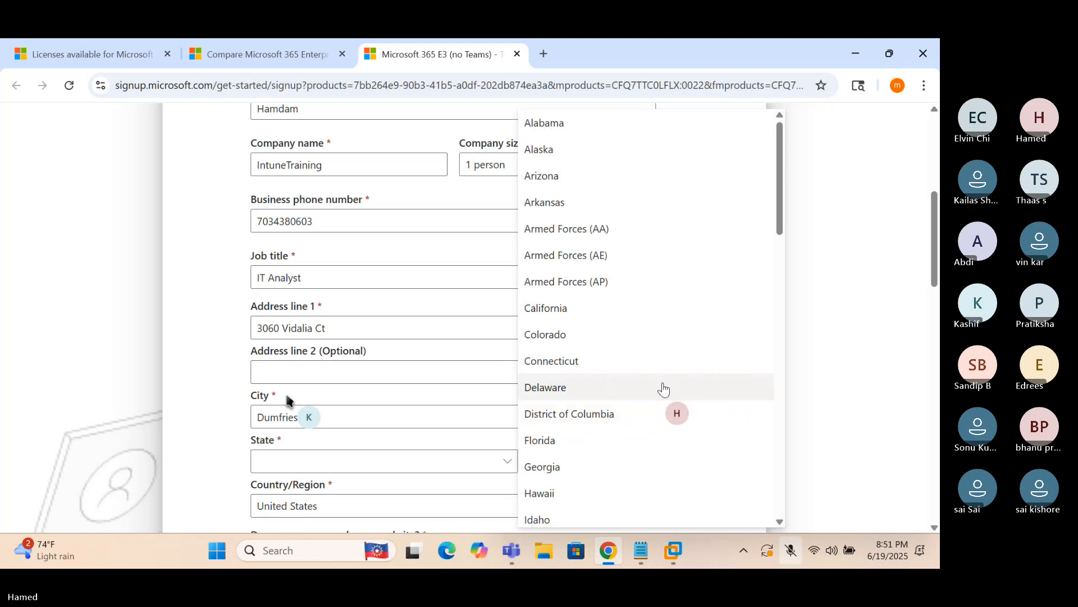
{"action": "scroll", "coordinate": [784, 225], "scroll_direction": "down", "scroll_amount": 1}
{"action": "left_click_drag", "start_coordinate": [783, 223], "coordinate": [819, 509]}
{"action": "left_click", "coordinate": [573, 429]}
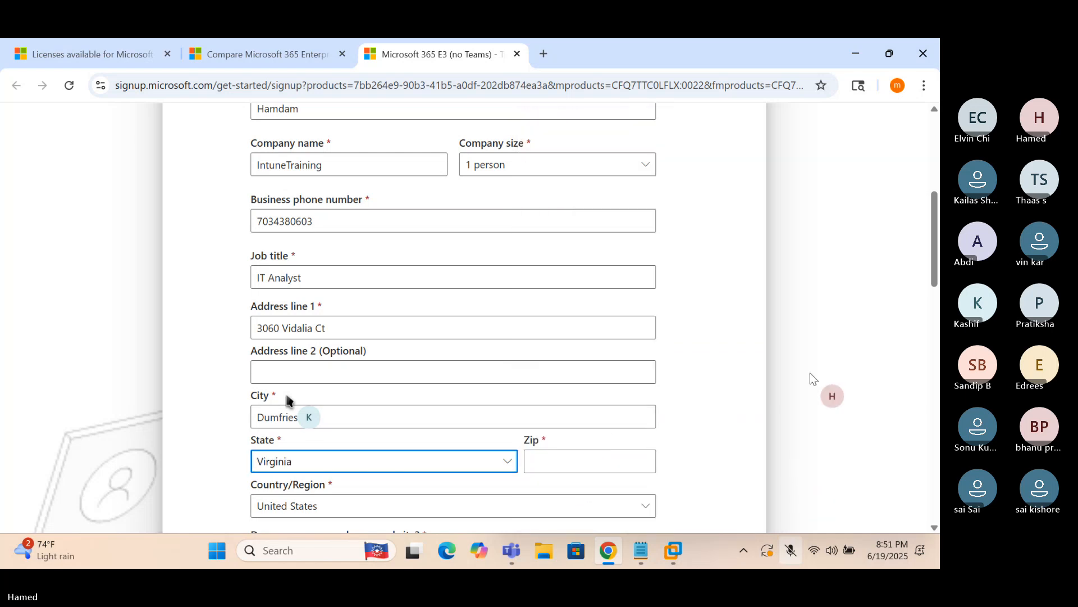
{"action": "scroll", "coordinate": [286, 400], "scroll_direction": "down", "scroll_amount": 3}
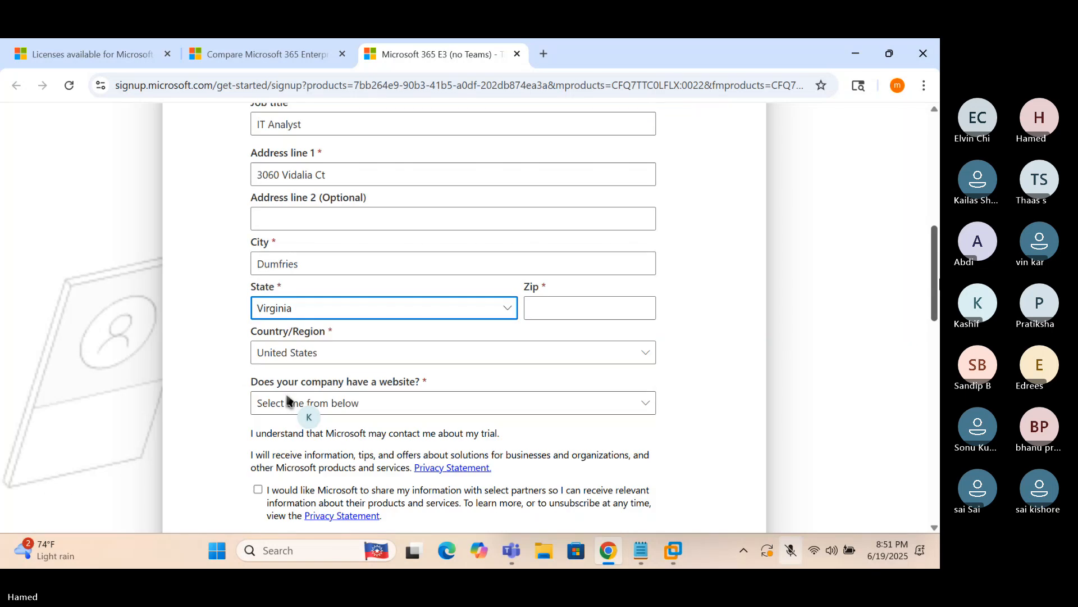
{"action": "scroll", "coordinate": [287, 400], "scroll_direction": "down", "scroll_amount": 2}
{"action": "left_click", "coordinate": [338, 251]}
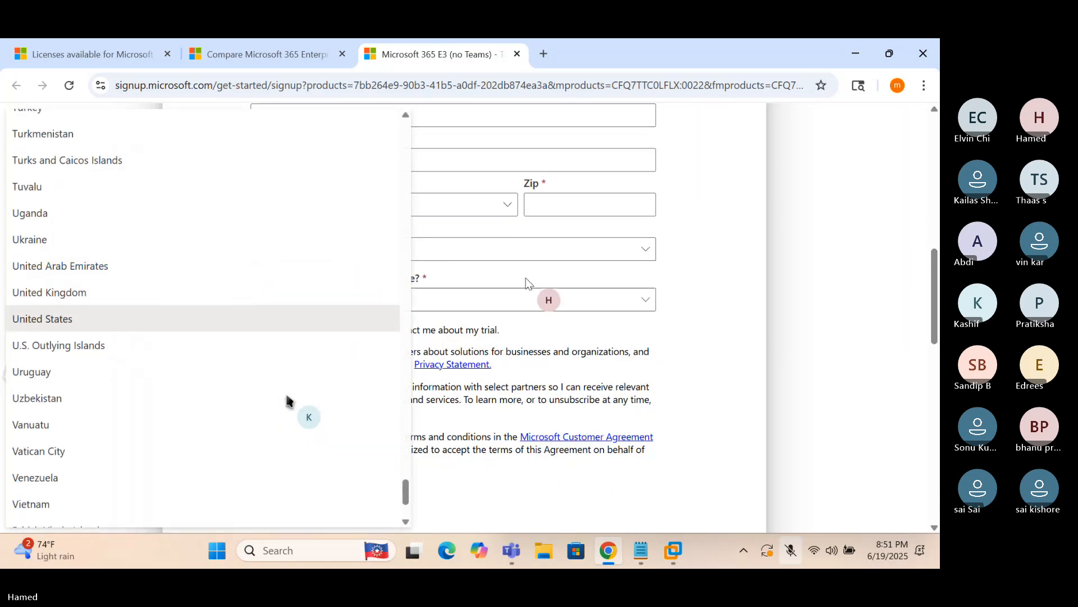
{"action": "left_click", "coordinate": [712, 264]}
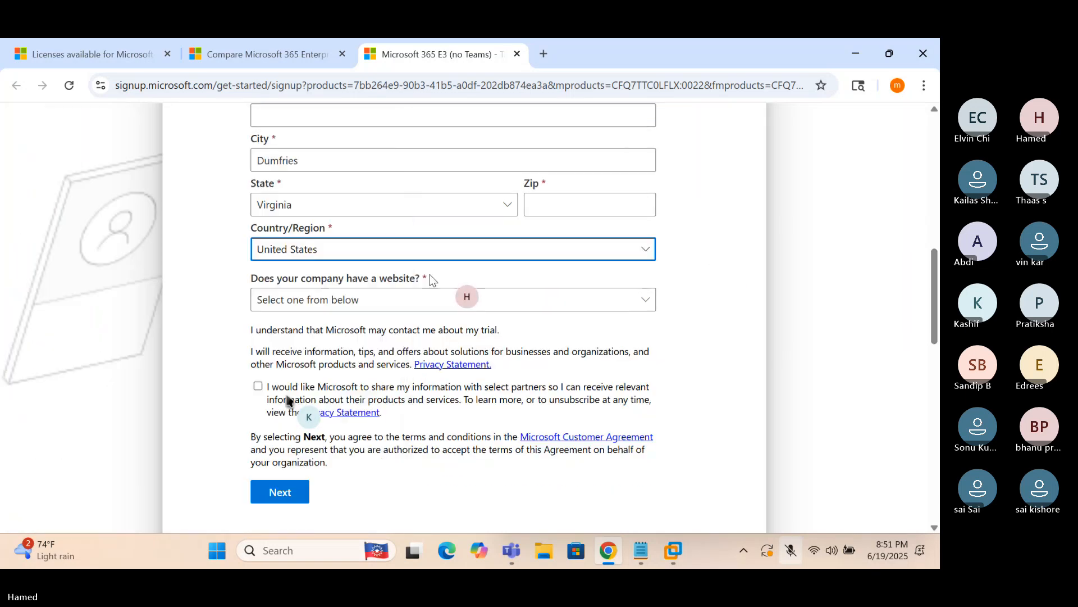
{"action": "left_click", "coordinate": [588, 211]}
{"action": "type", "text": "22026"}
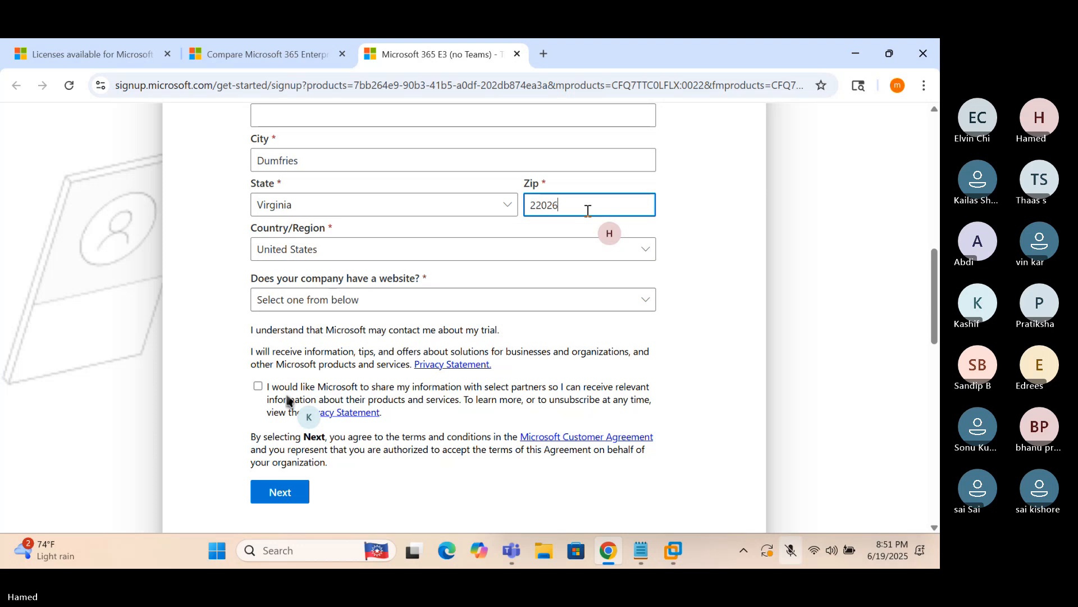
{"action": "left_click", "coordinate": [727, 231]}
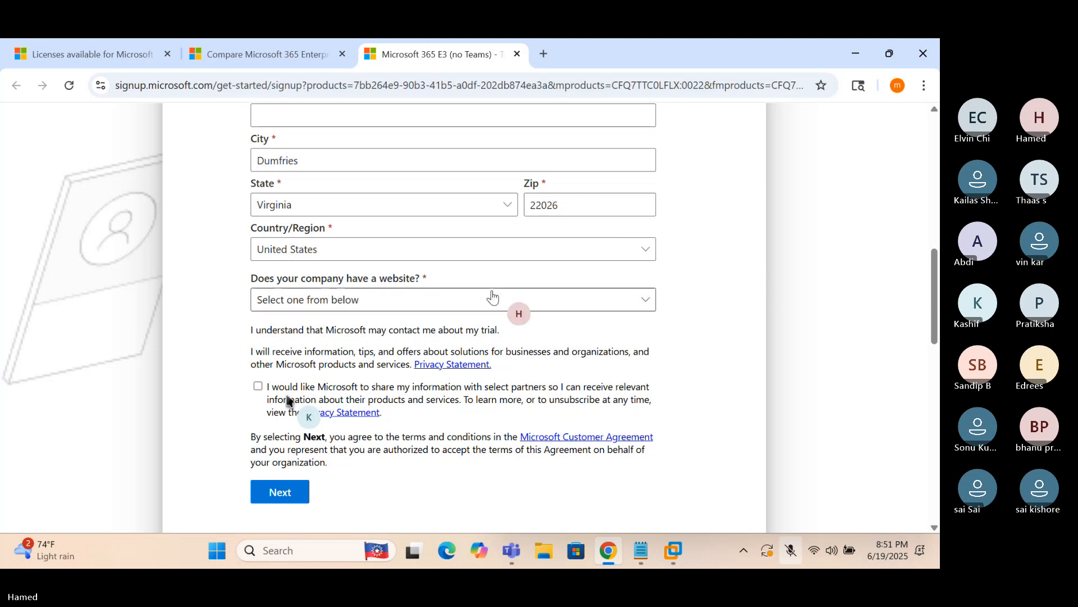
Answer No to the company website question and submit the company details
{"action": "left_click", "coordinate": [458, 298]}
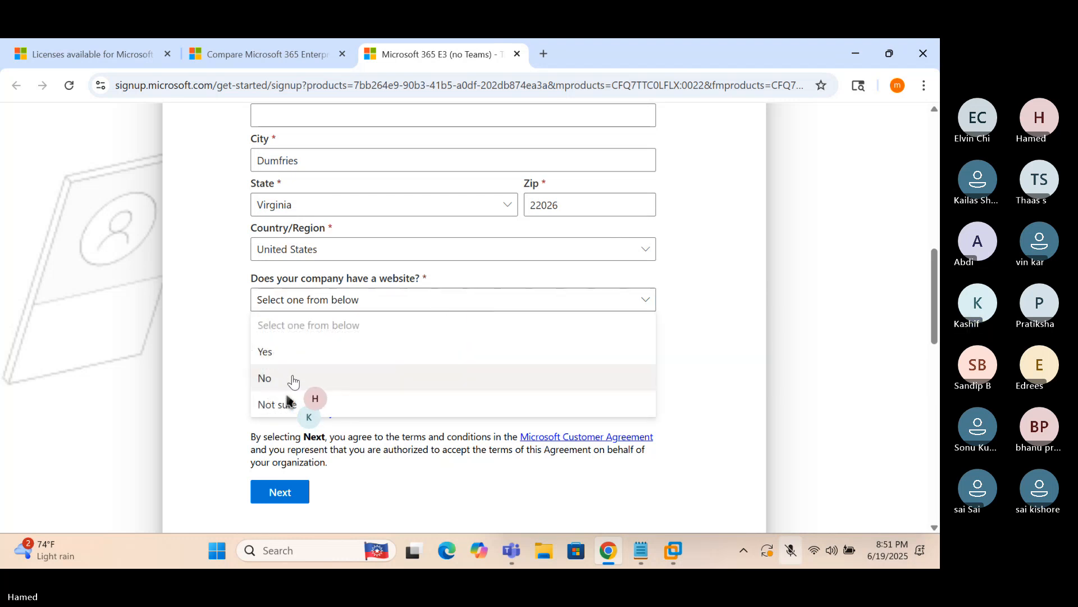
{"action": "left_click", "coordinate": [289, 380]}
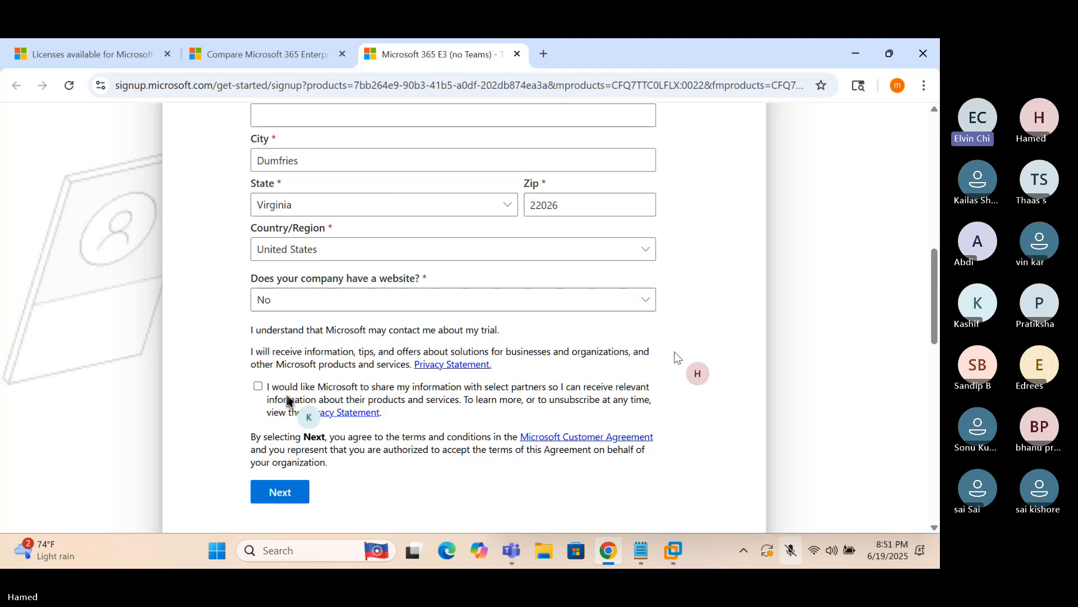
{"action": "left_click", "coordinate": [283, 491]}
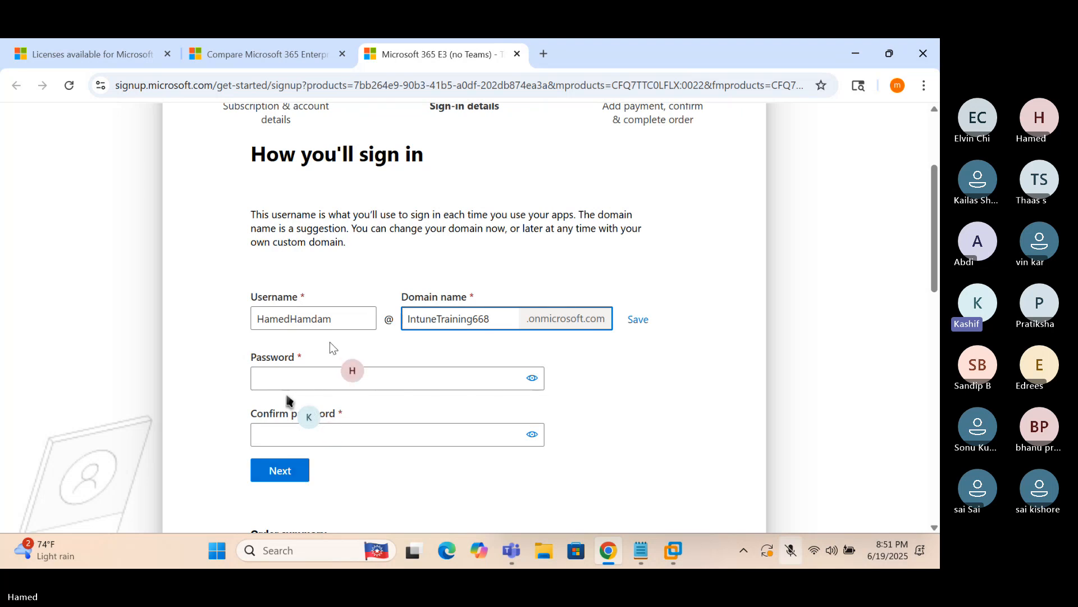
Replace the suggested username with the admin's chosen username
{"action": "left_click", "coordinate": [334, 322]}
{"action": "left_click_drag", "start_coordinate": [334, 322], "coordinate": [247, 329]}
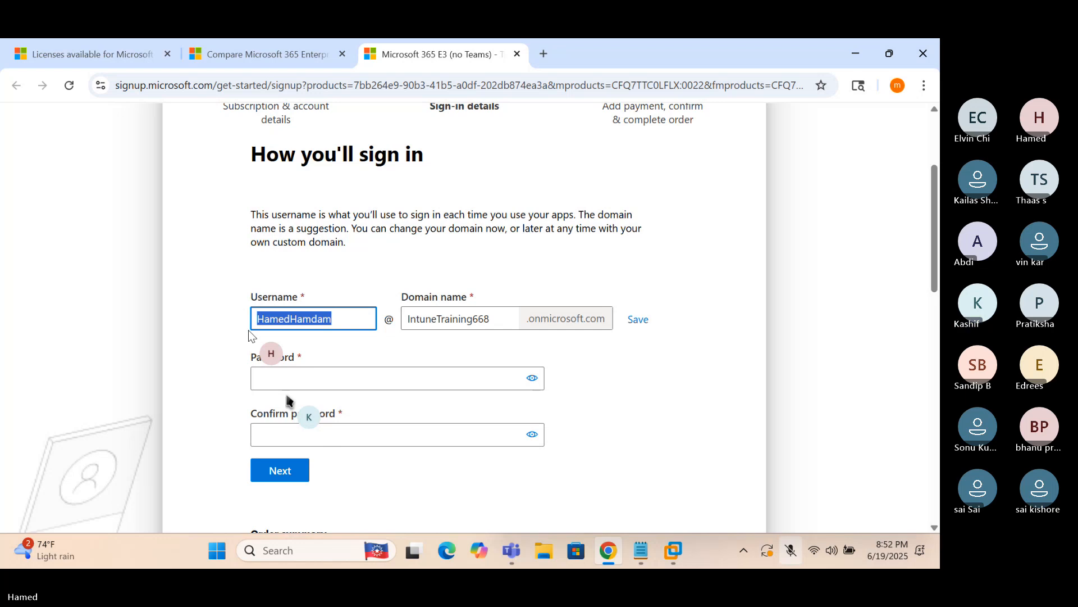
{"action": "type", "text": "hamed1"}
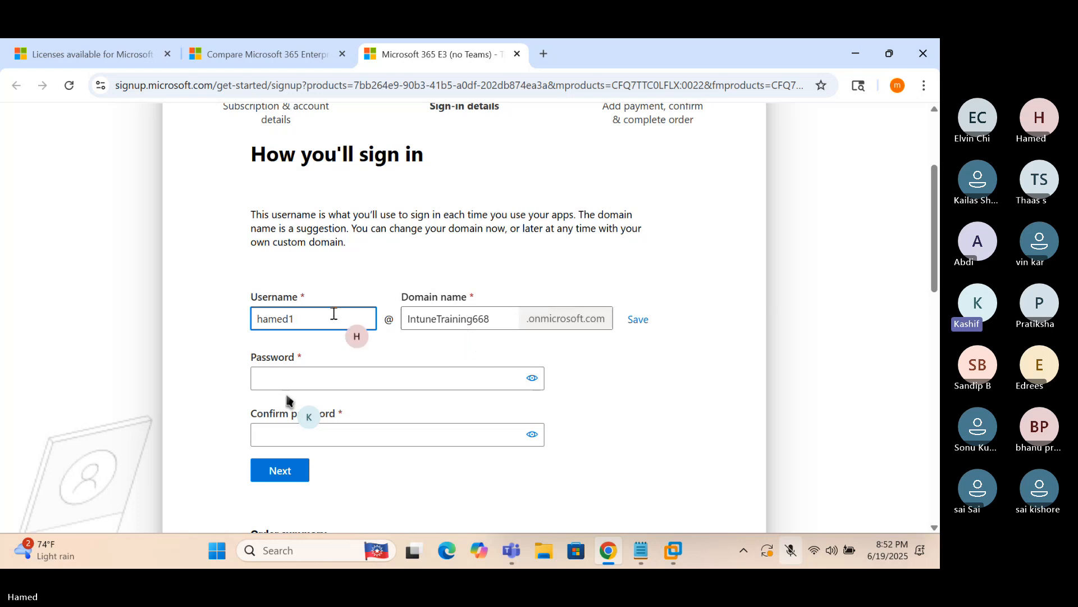
Change the domain name from IntuneTraining668 to INTTRN68.onmicrosoft.com
{"action": "left_click", "coordinate": [466, 321]}
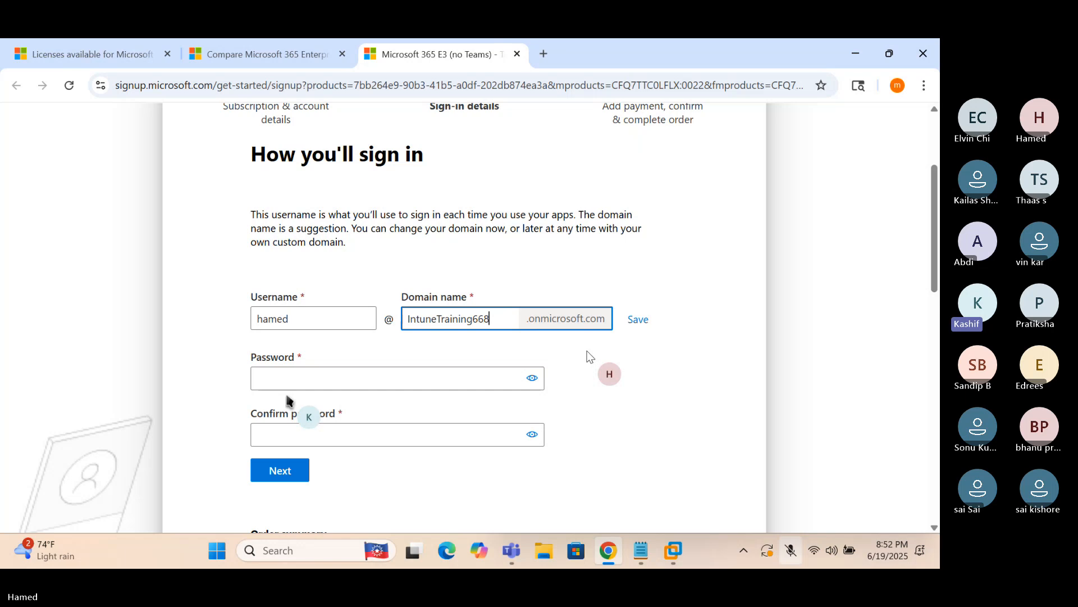
{"action": "double_click", "coordinate": [474, 319]}
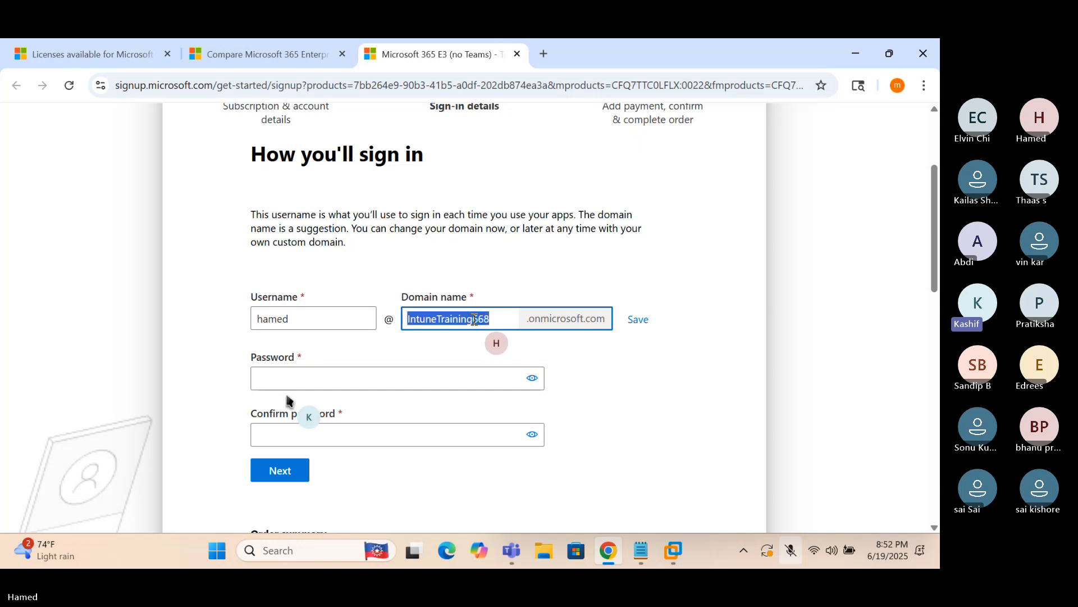
{"action": "key", "text": "BackSpace"}
{"action": "type", "text": "INT"}
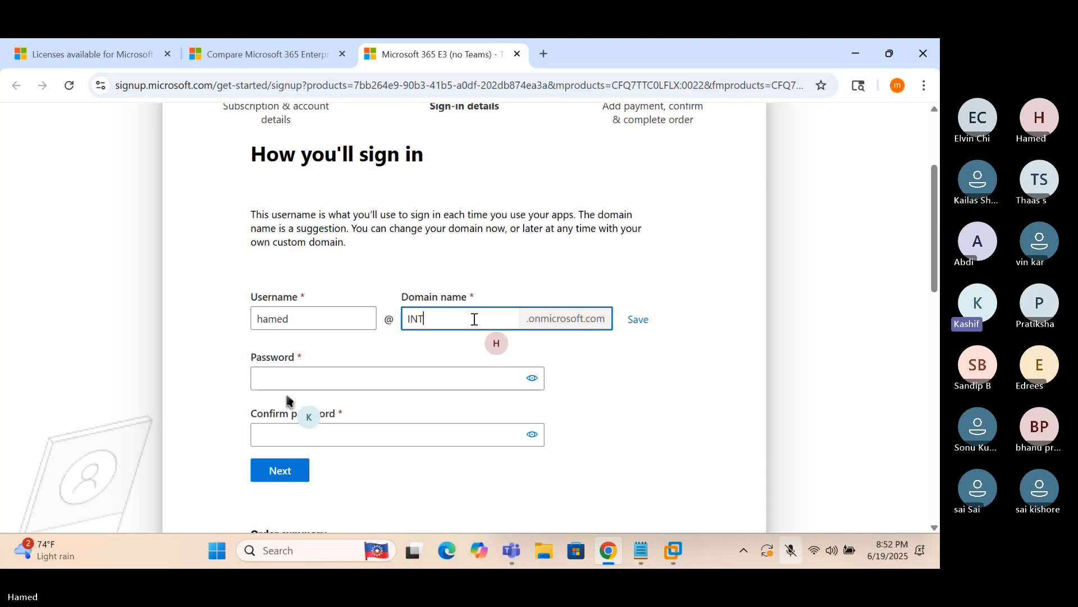
{"action": "type", "text": "TRN68"}
{"action": "left_click", "coordinate": [599, 368]}
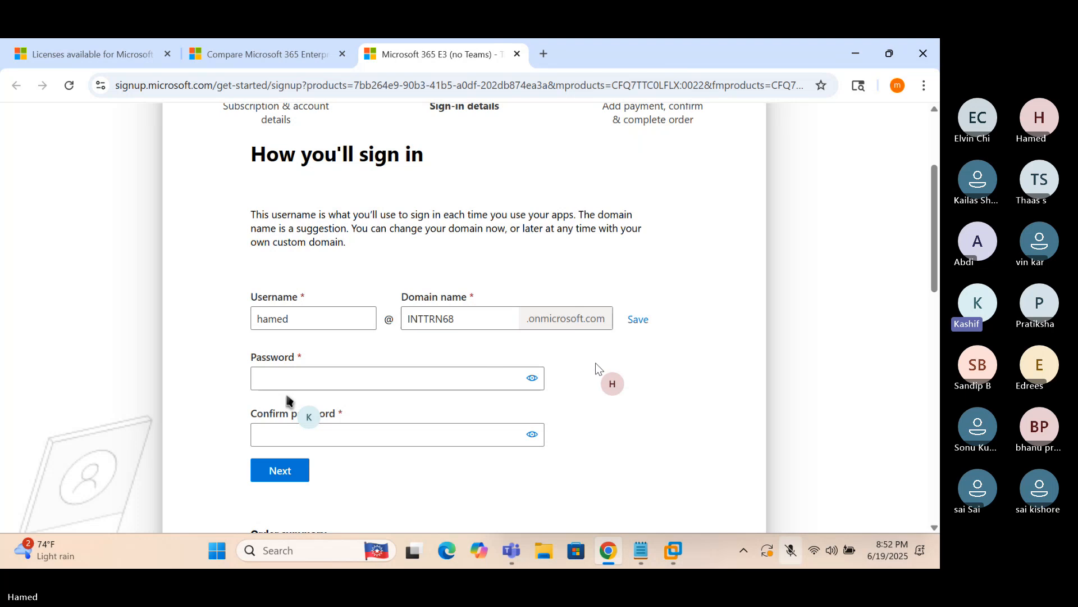
Save the INTTRN68 domain name and enter the admin account password
{"action": "left_click", "coordinate": [638, 319]}
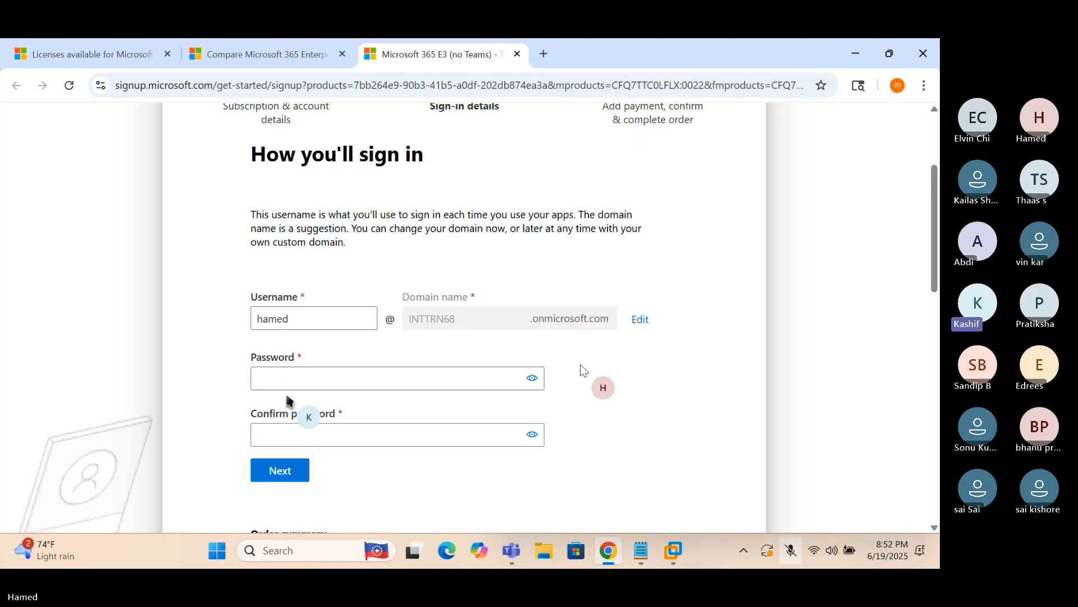
{"action": "left_click", "coordinate": [396, 381]}
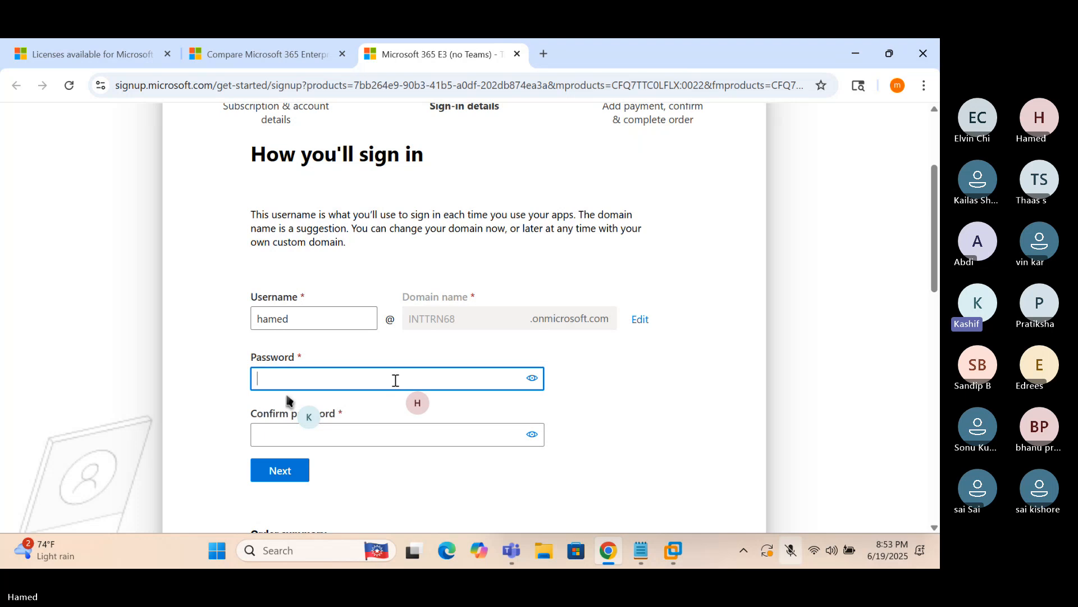
{"action": "type", "text": "•••••••••"}
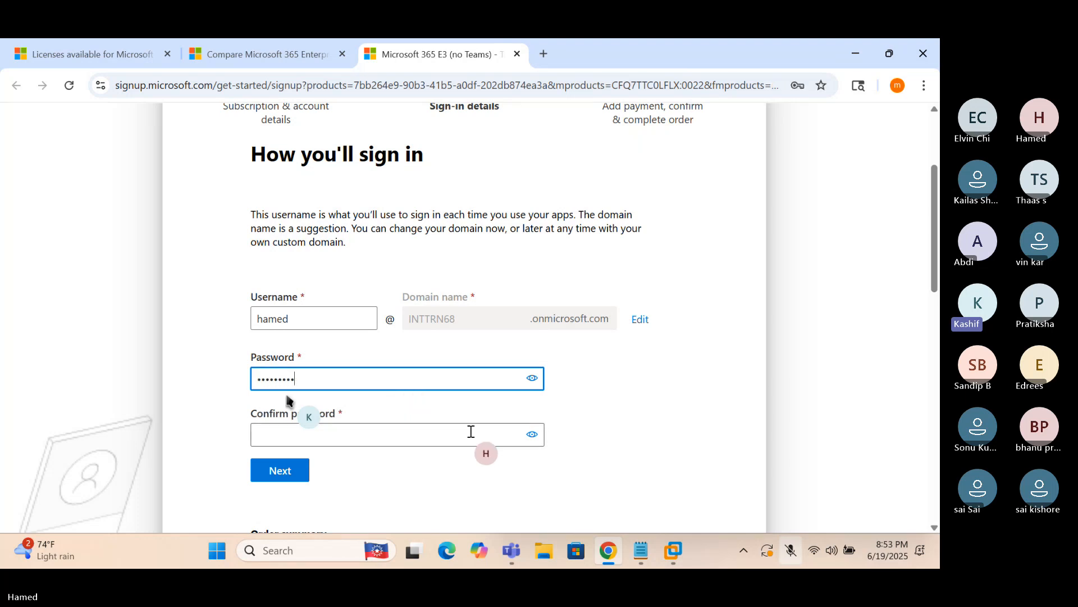
{"action": "left_click", "coordinate": [582, 417]}
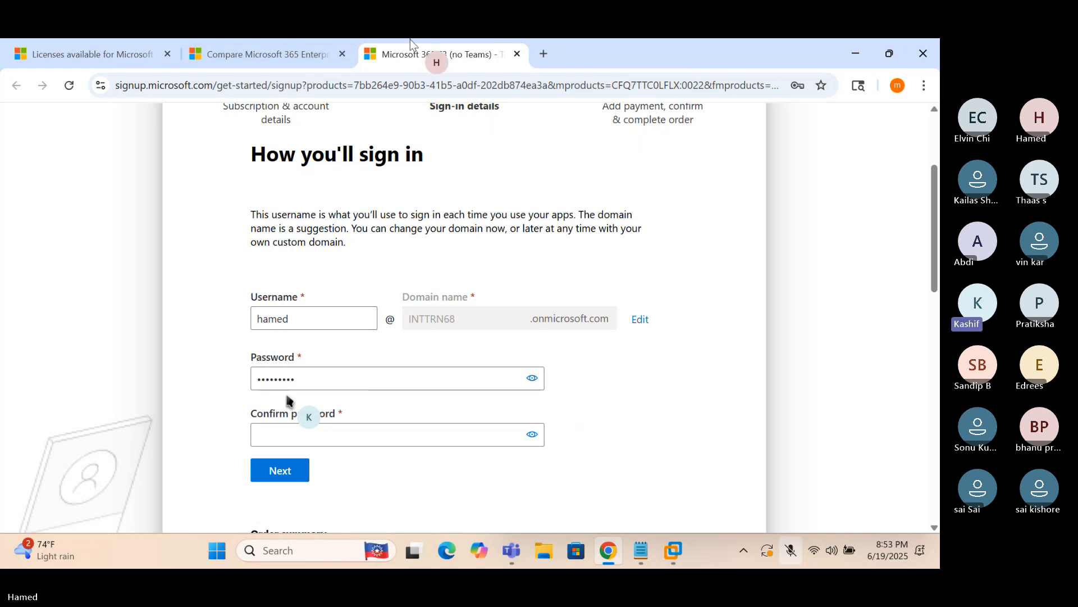
Confirm the admin password and submit the sign-in details
{"action": "left_click", "coordinate": [286, 429]}
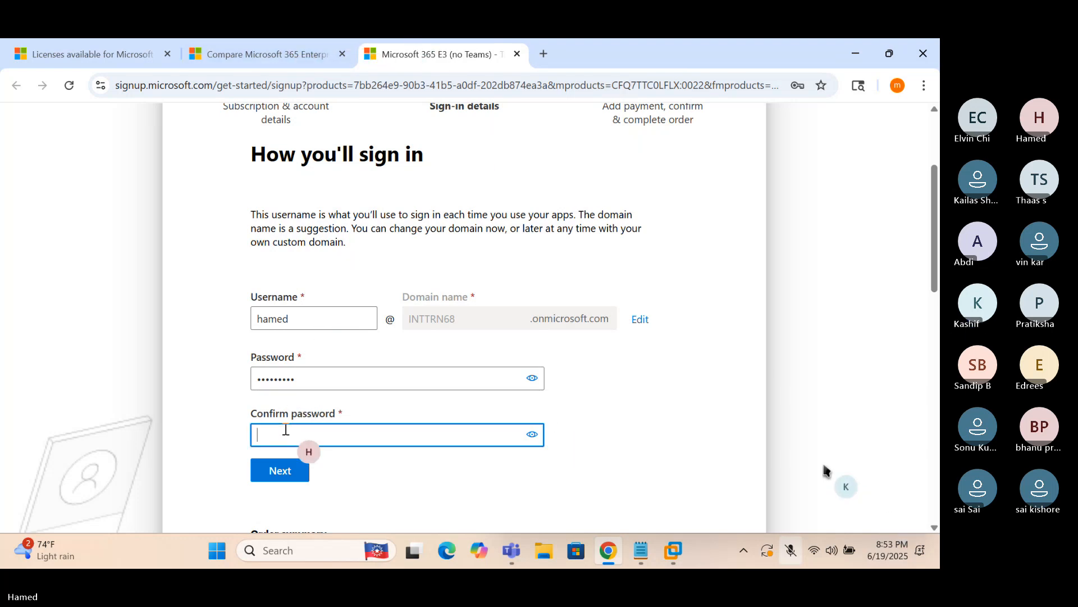
{"action": "type", "text": "*********"}
{"action": "left_click", "coordinate": [468, 465]}
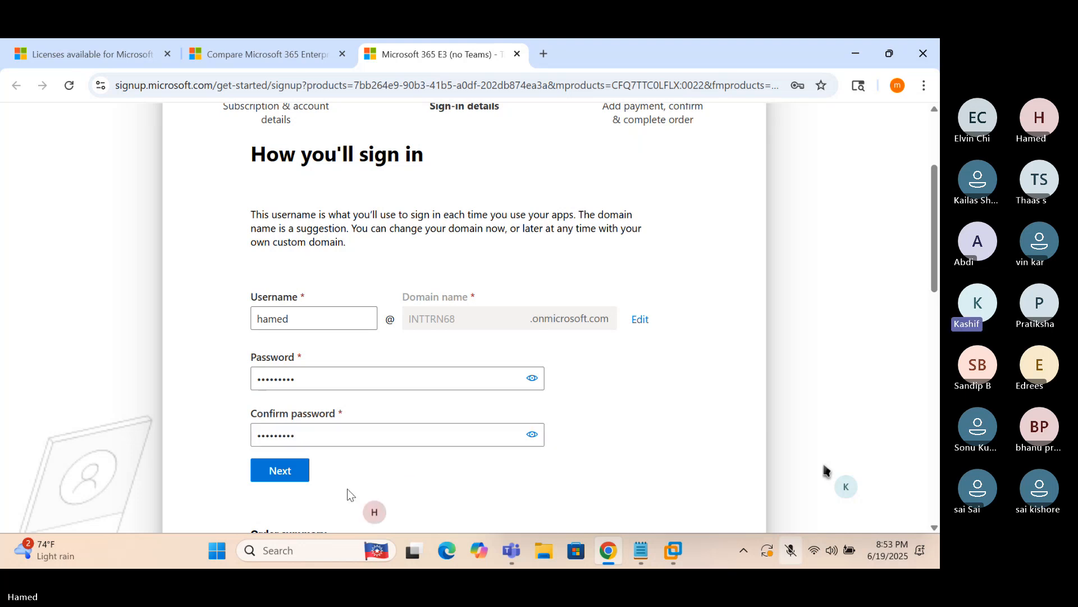
{"action": "left_click", "coordinate": [280, 470]}
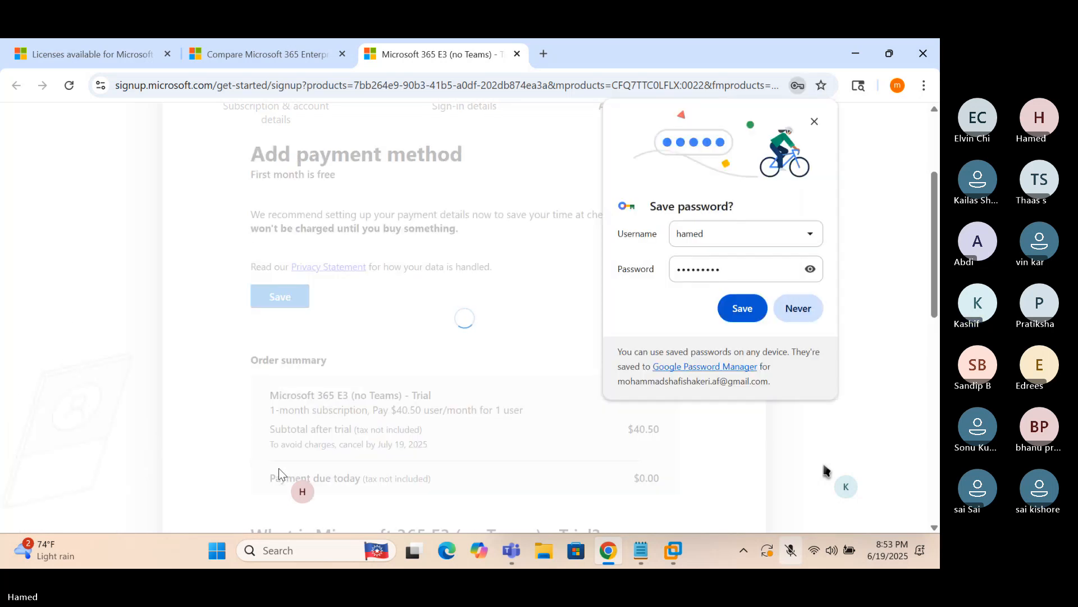
Decline Chrome's offer to save the password, then bring up Windows search
{"action": "left_click", "coordinate": [796, 309]}
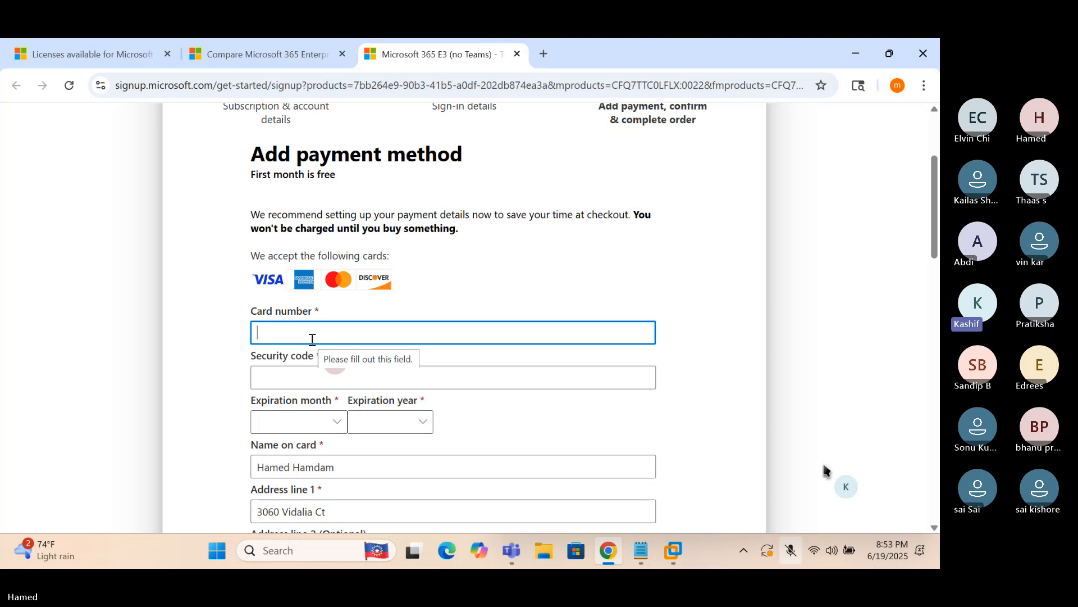
{"action": "left_click", "coordinate": [293, 553]}
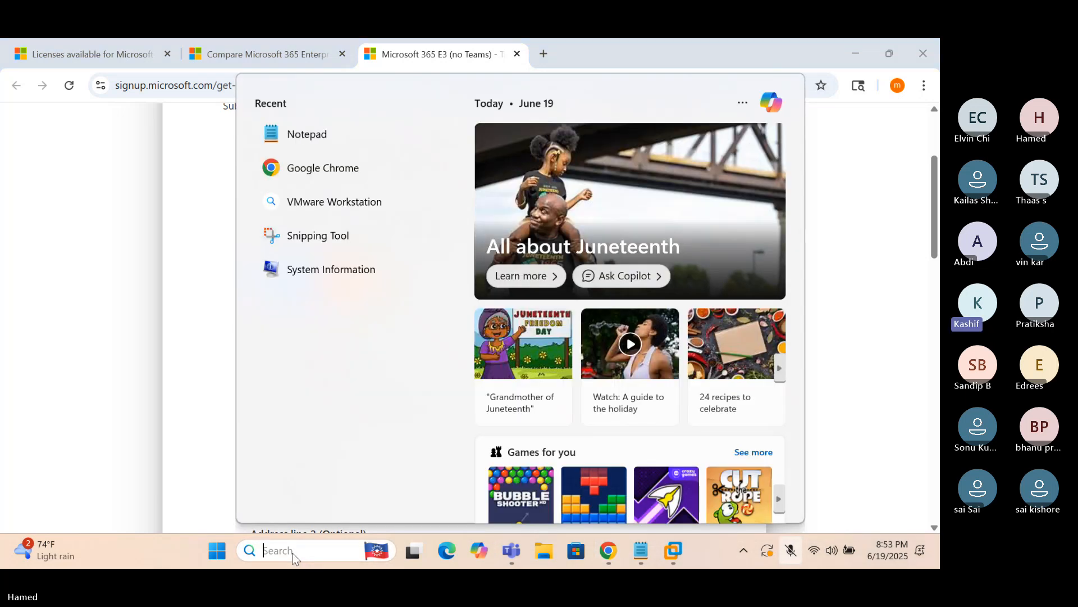
Open Notepad, note the new admin account's sign-in address, then return to the payment page
{"action": "type", "text": "notepad"}
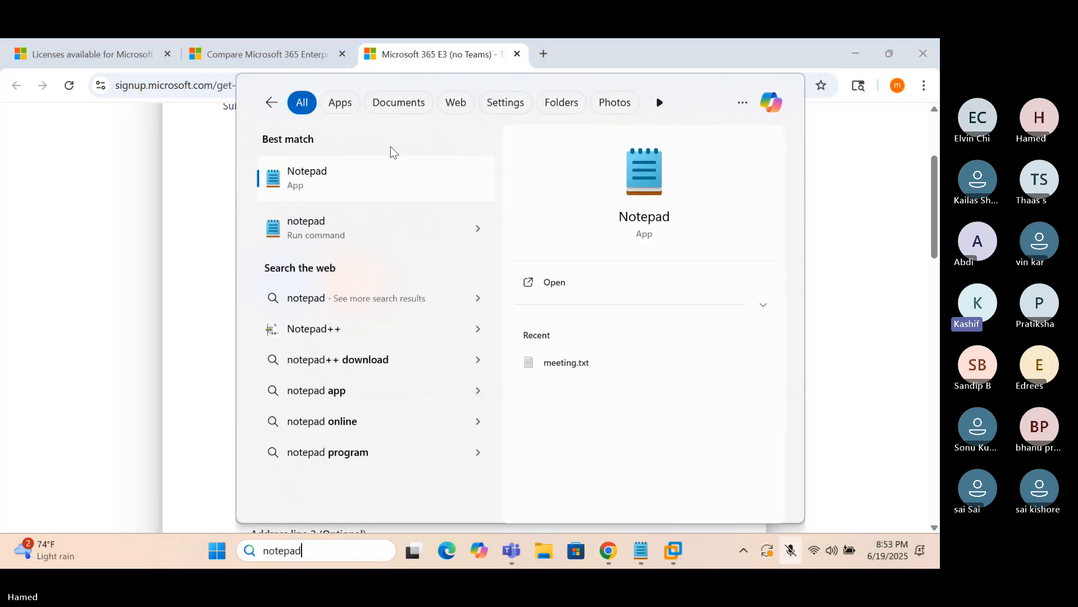
{"action": "left_click", "coordinate": [350, 167]}
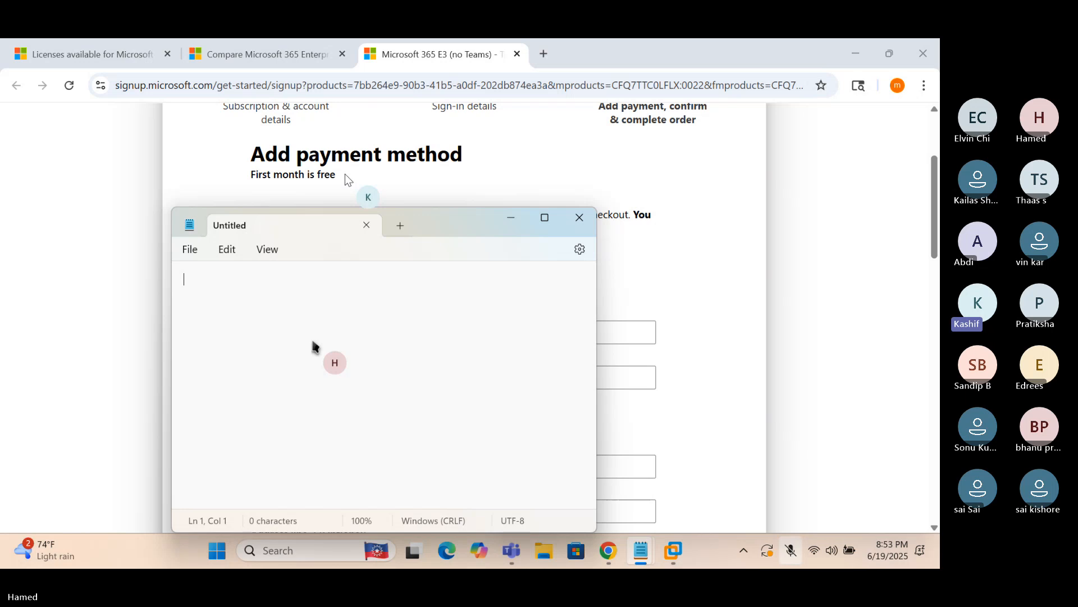
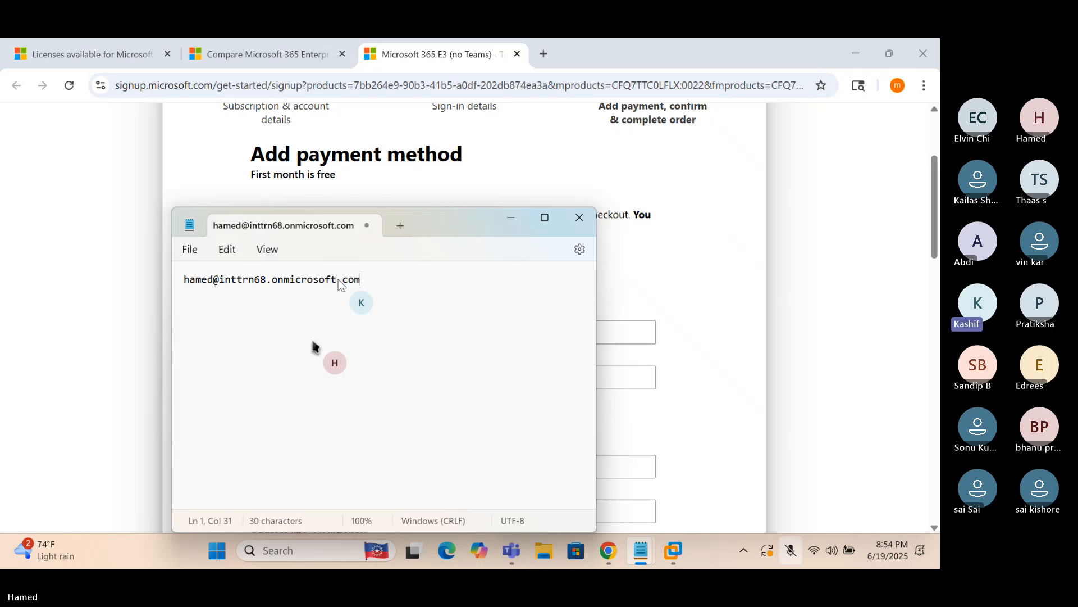
{"action": "key", "text": "Return"}
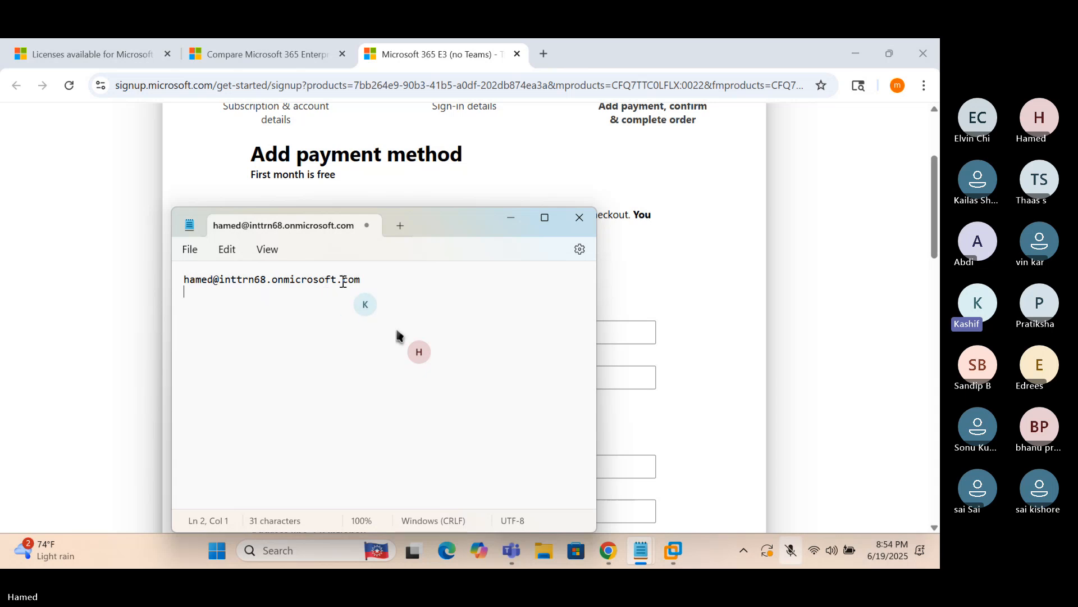
{"action": "left_click", "coordinate": [123, 321]}
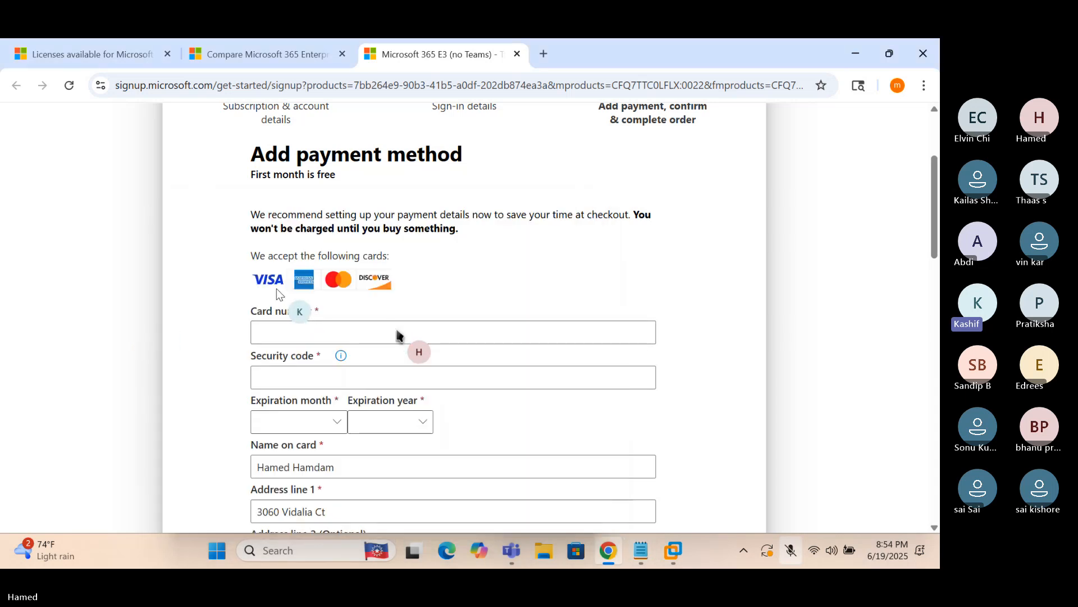
Review the card number and billing address fields without filling them, then stop sharing the screen
{"action": "left_click", "coordinate": [304, 331]}
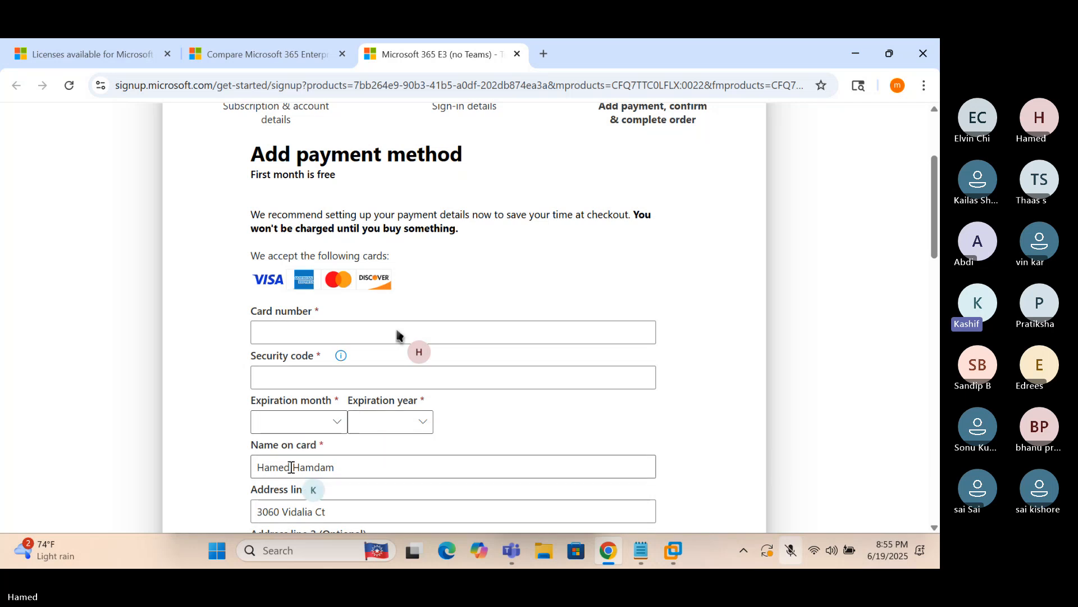
{"action": "scroll", "coordinate": [339, 502], "scroll_direction": "down", "scroll_amount": 2}
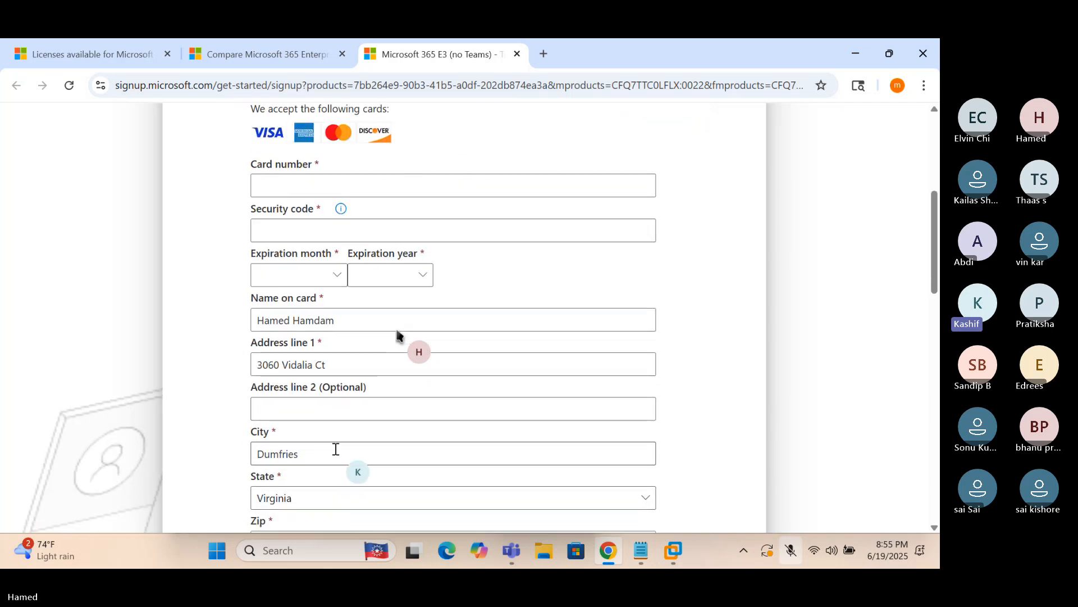
{"action": "scroll", "coordinate": [303, 505], "scroll_direction": "down", "scroll_amount": 2}
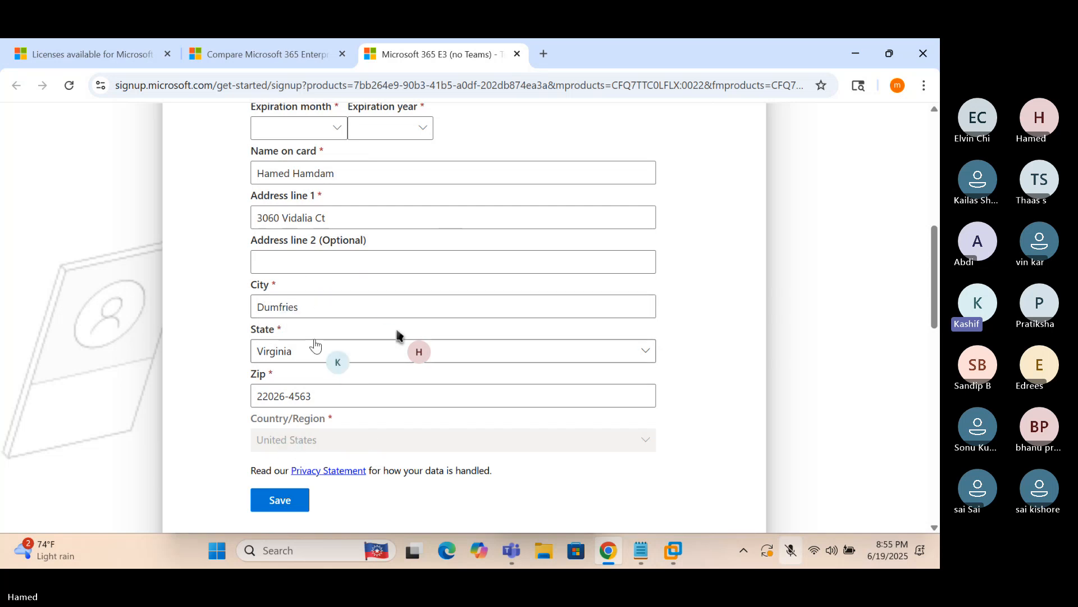
{"action": "scroll", "coordinate": [313, 344], "scroll_direction": "up", "scroll_amount": 6}
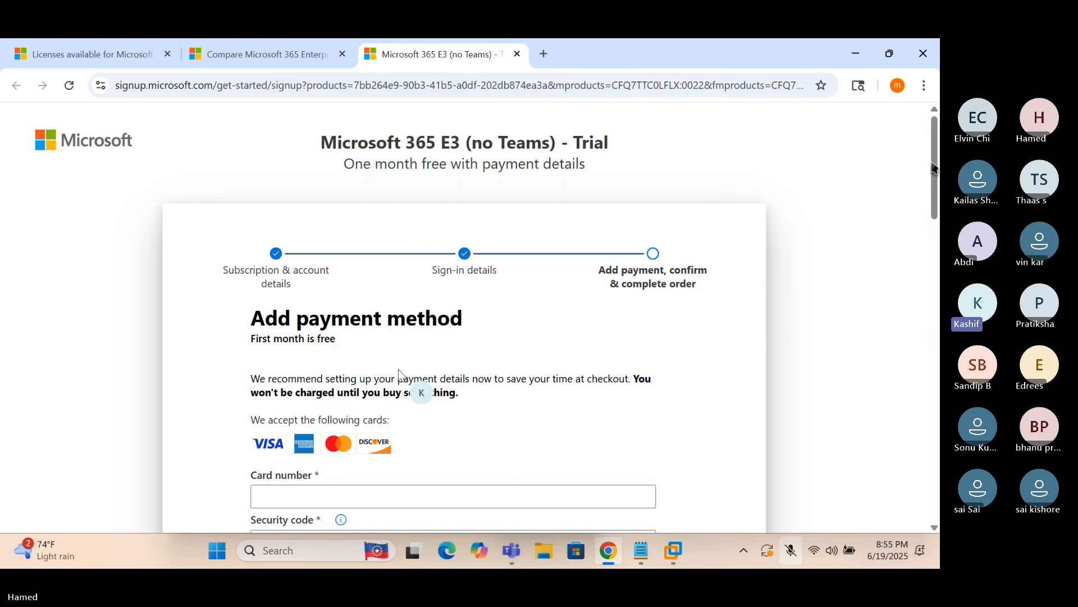
{"action": "scroll", "coordinate": [399, 369], "scroll_direction": "down", "scroll_amount": 2}
{"action": "scroll", "coordinate": [399, 374], "scroll_direction": "down", "scroll_amount": 3}
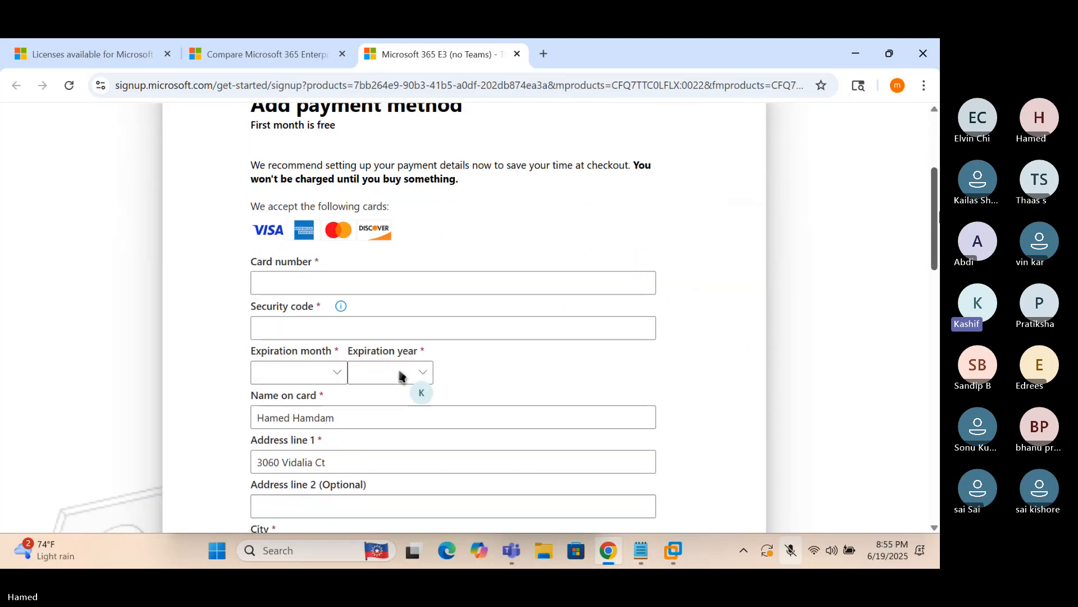
{"action": "scroll", "coordinate": [399, 374], "scroll_direction": "up", "scroll_amount": 5}
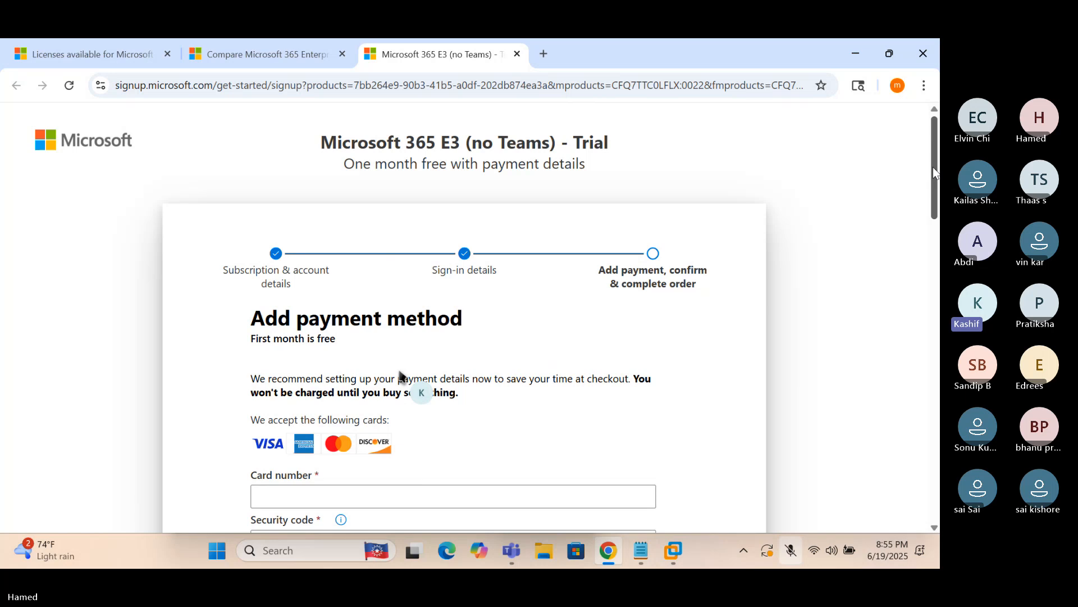
{"action": "scroll", "coordinate": [401, 376], "scroll_direction": "down", "scroll_amount": 3}
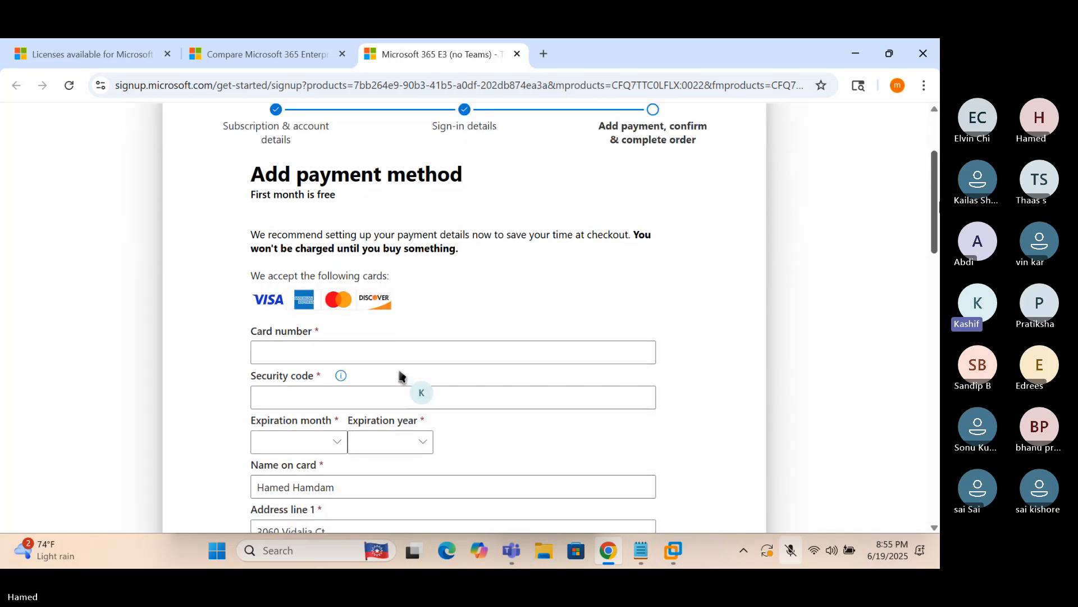
{"action": "left_click", "coordinate": [543, 57]}
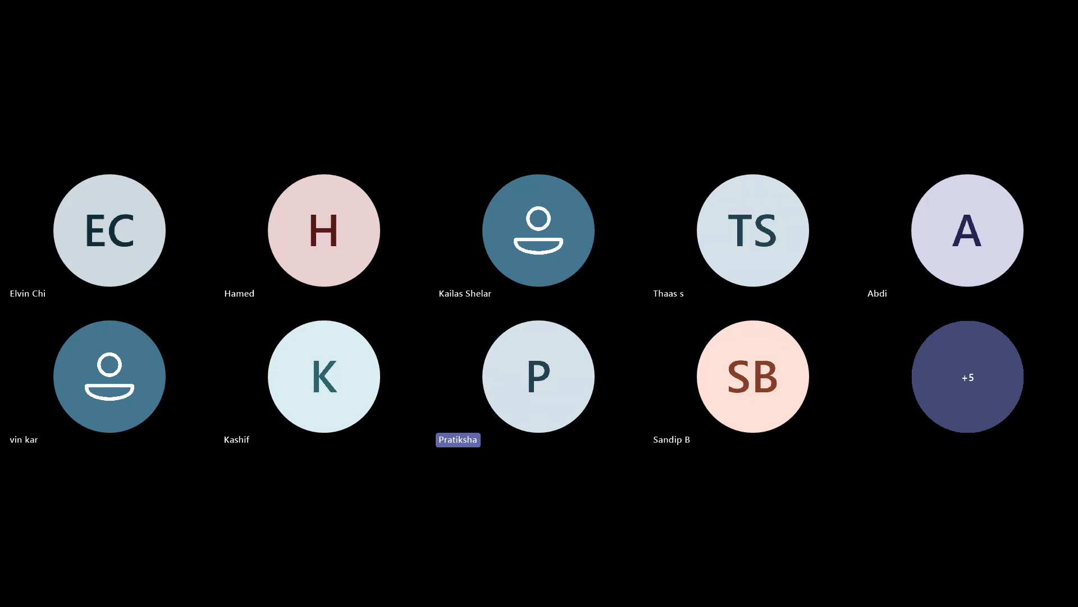
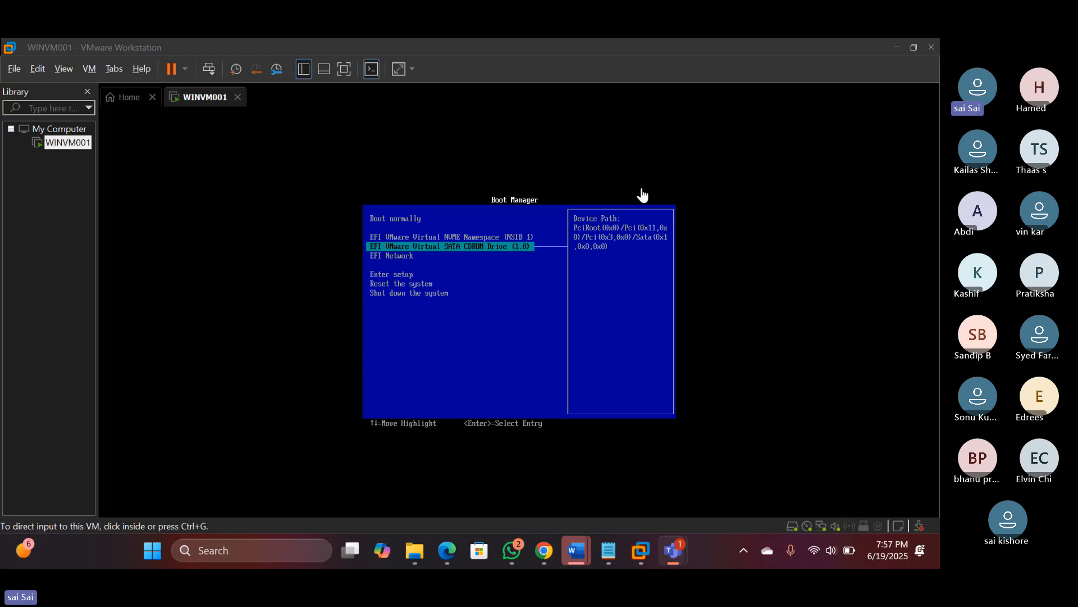
In WINVM001's Boot Manager, try booting from the SATA CDROM entry, then release input to the host
{"action": "left_click", "coordinate": [451, 252]}
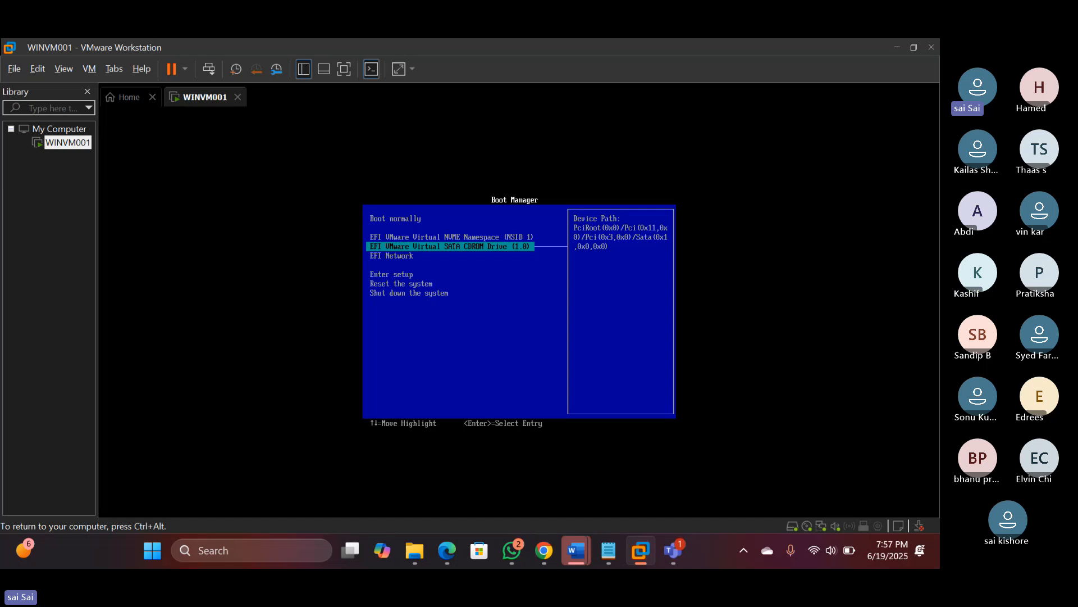
{"action": "key", "text": "Up"}
{"action": "key", "text": "Down"}
{"action": "key", "text": "Return"}
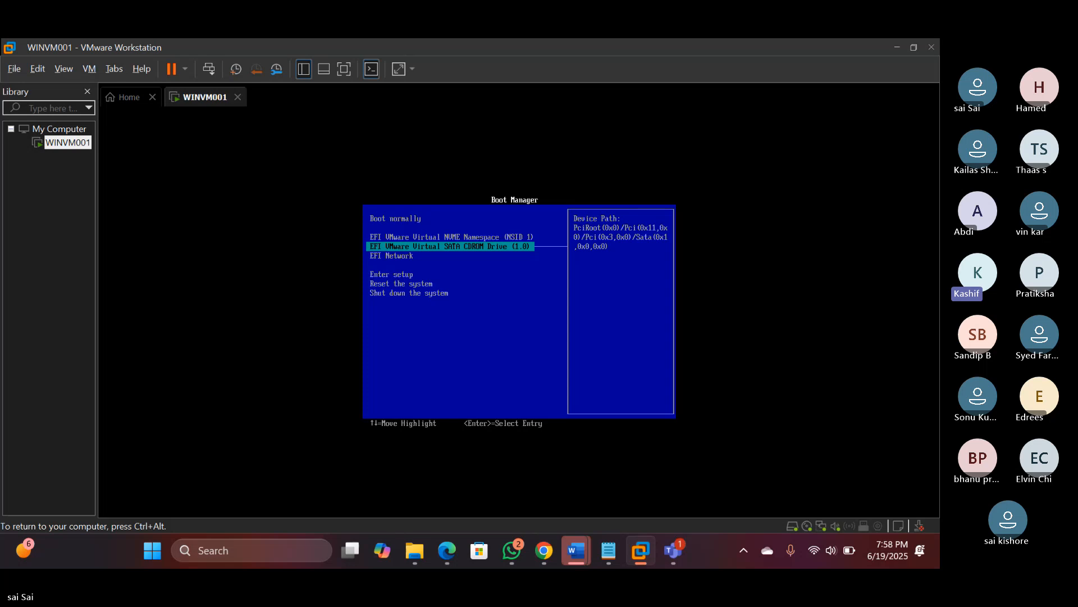
{"action": "key", "text": "ctrl+alt"}
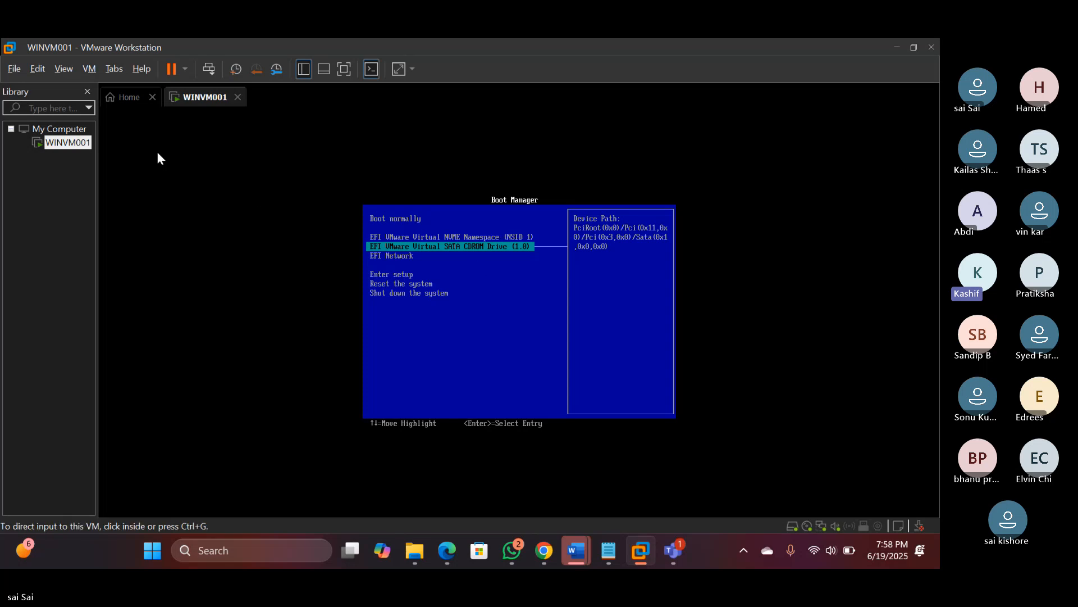
Power off WINVM001 from its Library context menu and confirm
{"action": "right_click", "coordinate": [80, 145]}
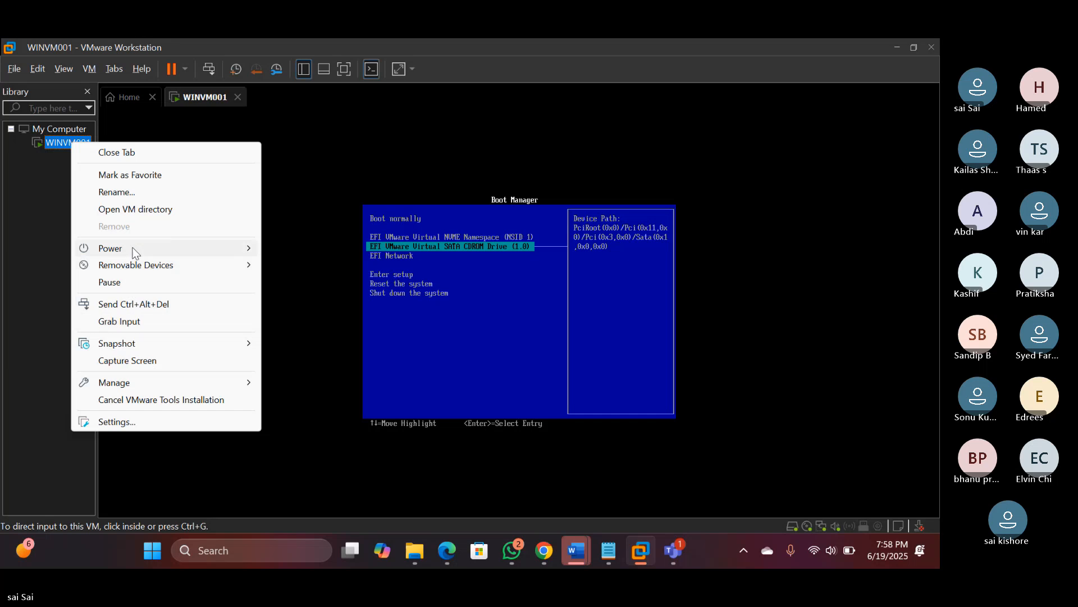
{"action": "mouse_move", "coordinate": [134, 253]}
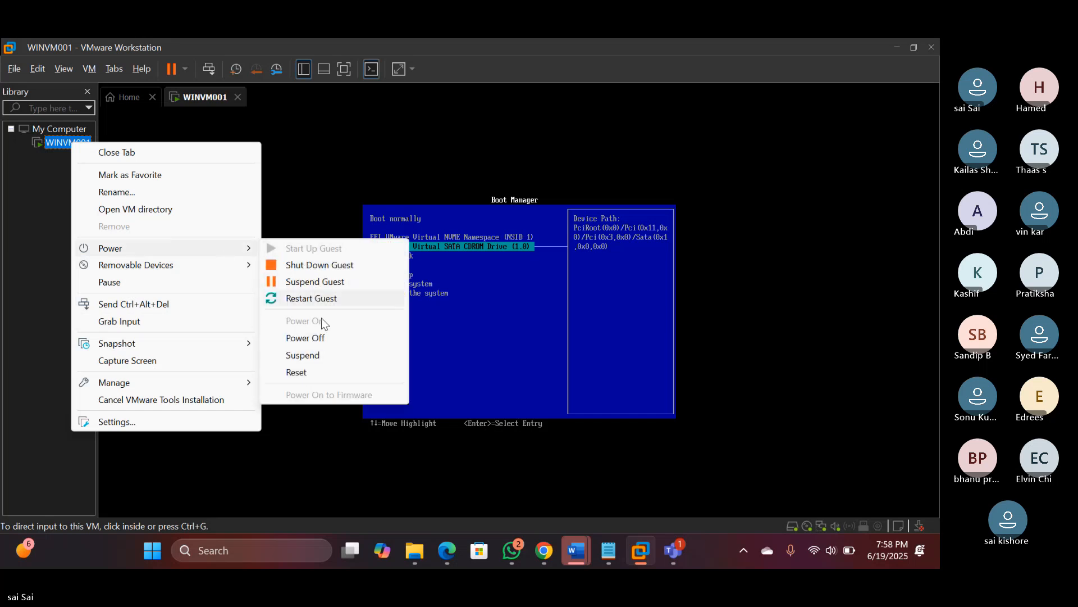
{"action": "left_click", "coordinate": [329, 336]}
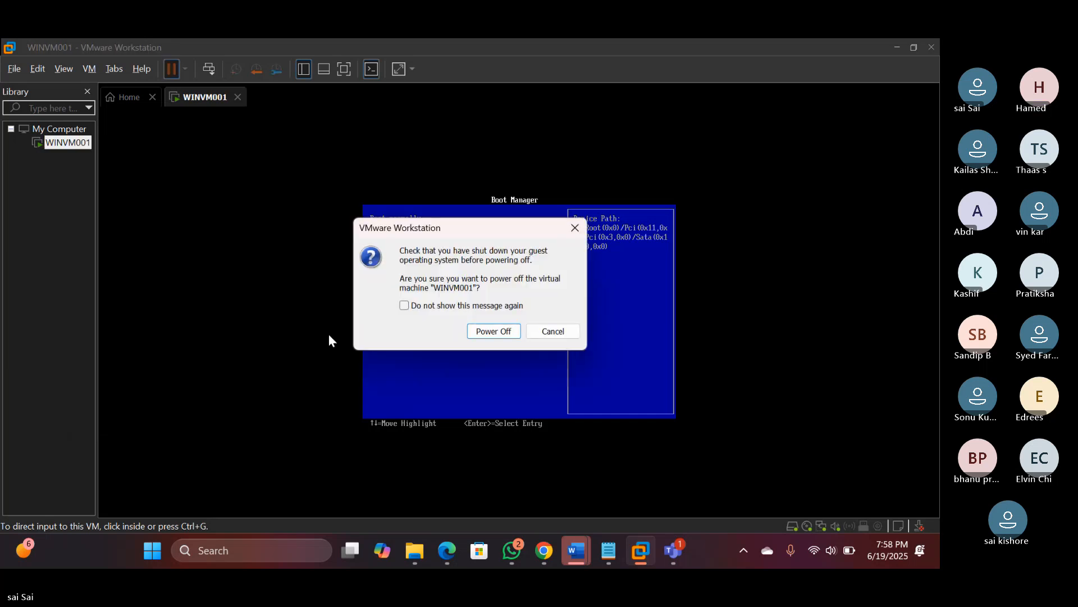
{"action": "left_click", "coordinate": [497, 329]}
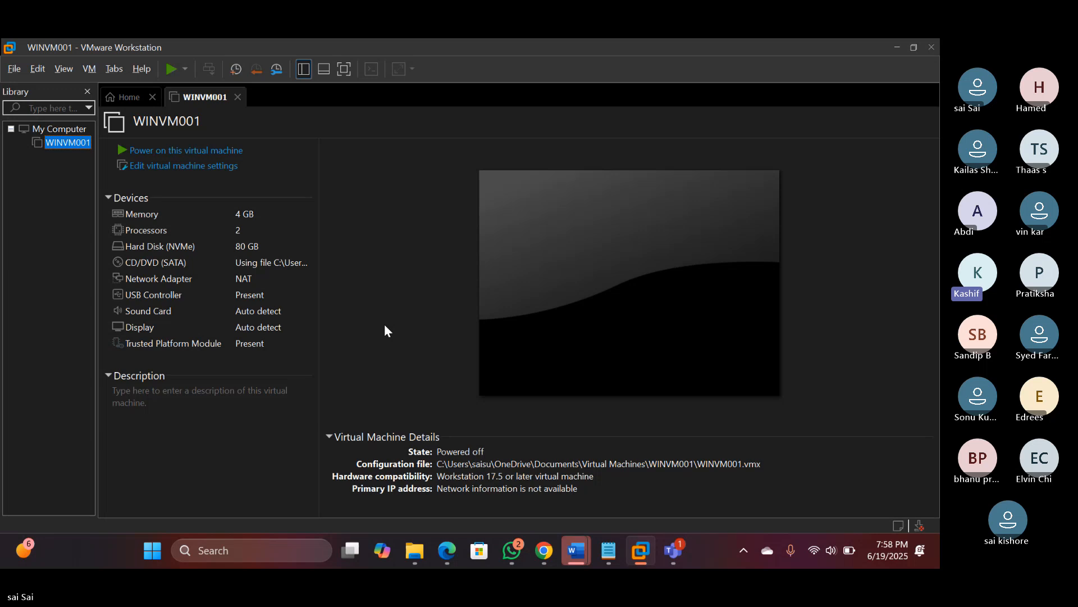
{"action": "left_click", "coordinate": [181, 166]}
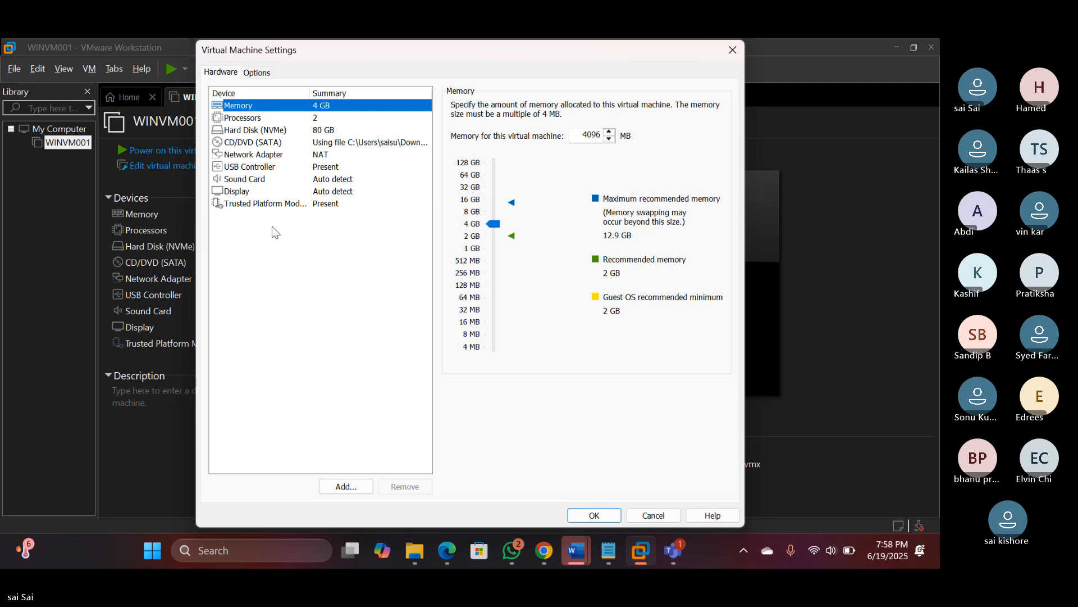
{"action": "left_click", "coordinate": [255, 142]}
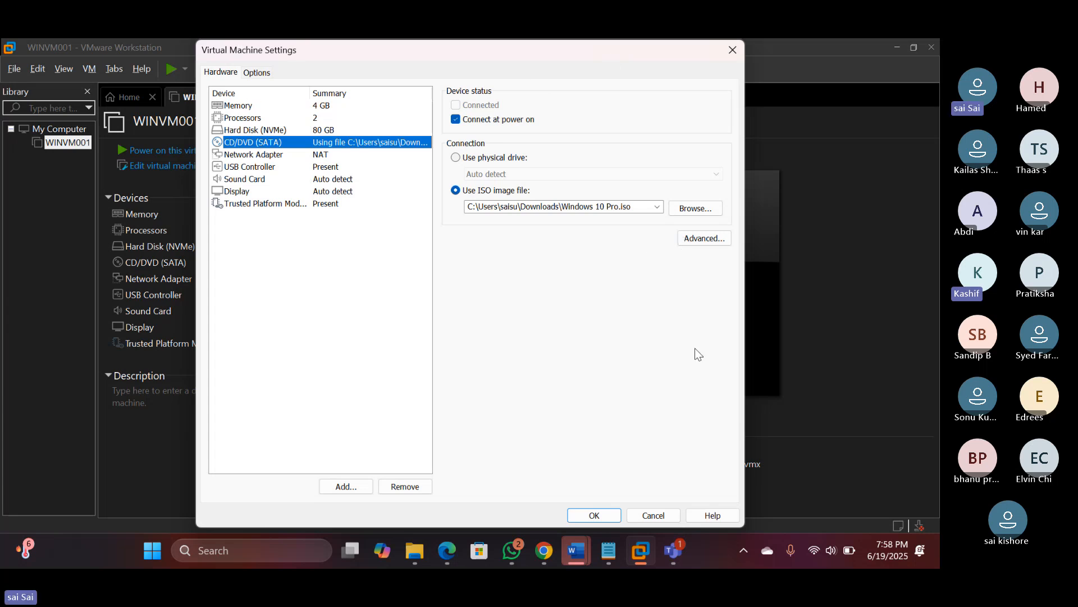
{"action": "left_click", "coordinate": [595, 516]}
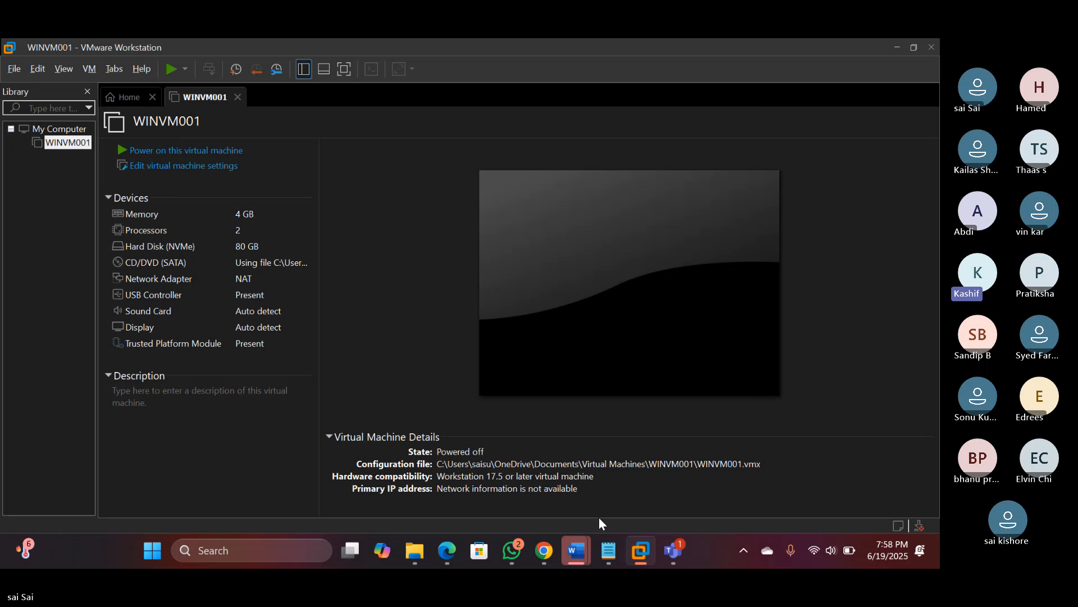
Start up WINVM001 with Start Up Guest, dismiss the mitigations hint, and interact with the booting VM
{"action": "right_click", "coordinate": [70, 143]}
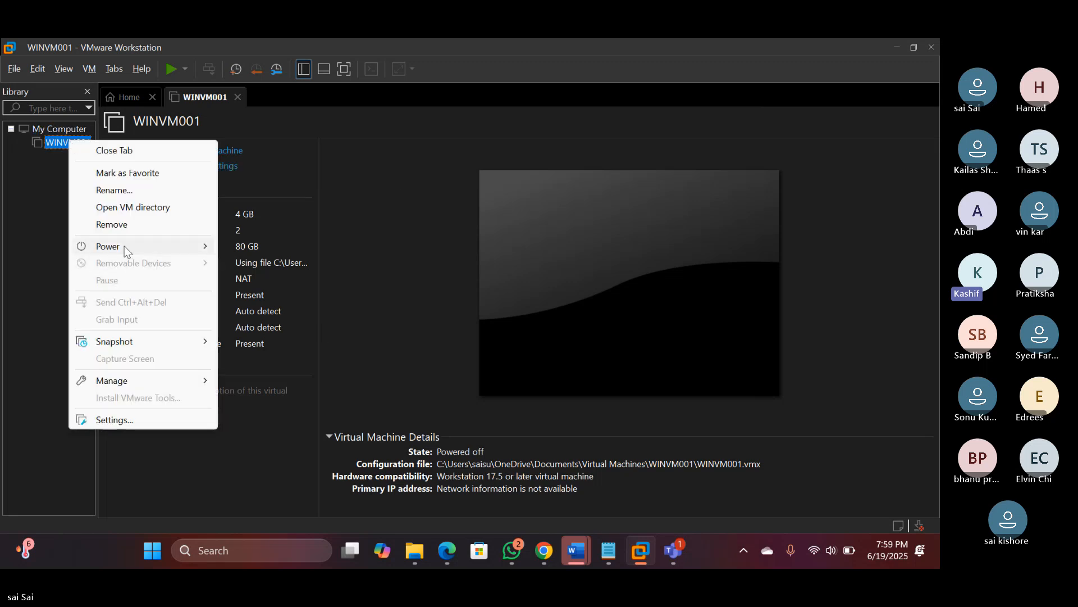
{"action": "mouse_move", "coordinate": [127, 251]}
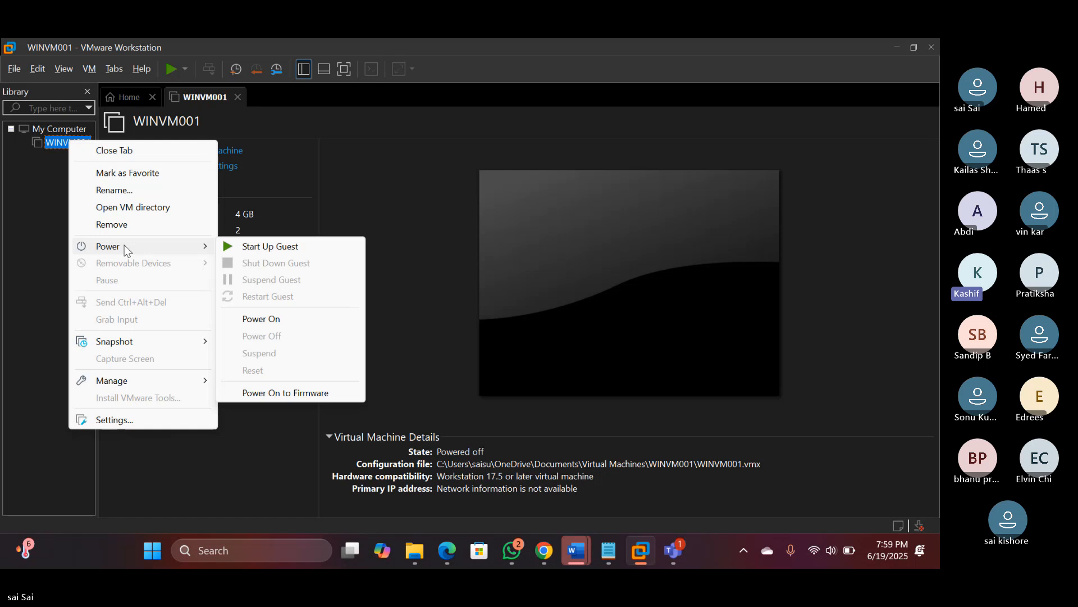
{"action": "left_click", "coordinate": [255, 248]}
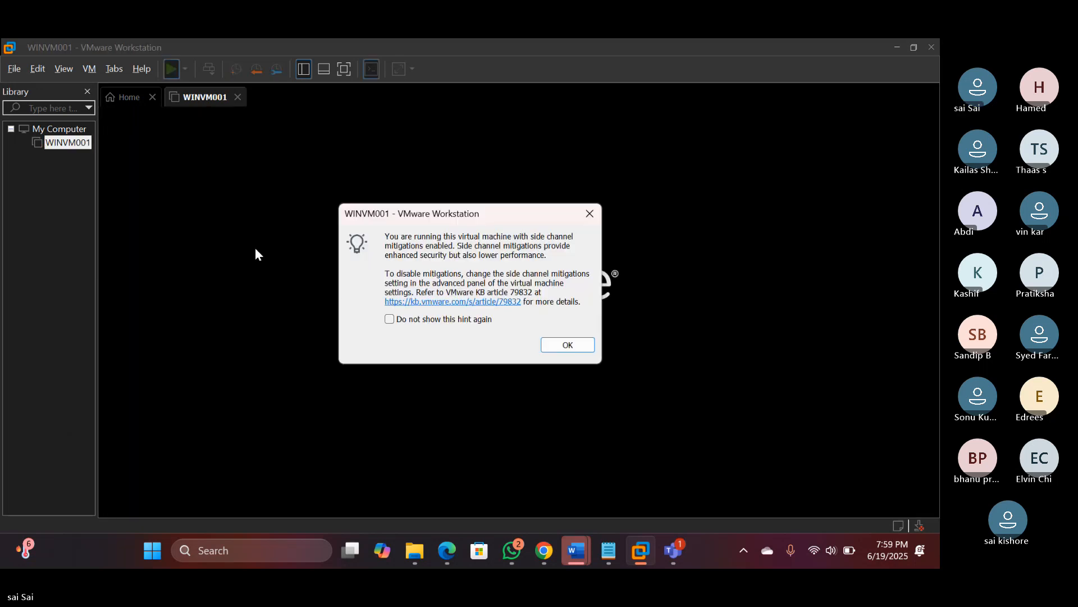
{"action": "left_click", "coordinate": [571, 345]}
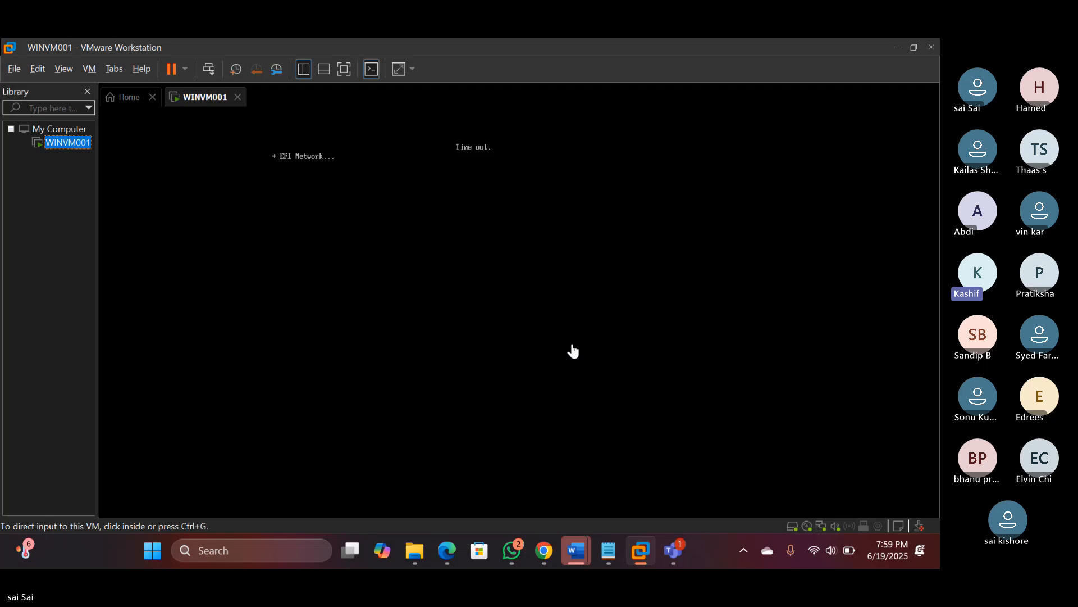
{"action": "left_click", "coordinate": [572, 346]}
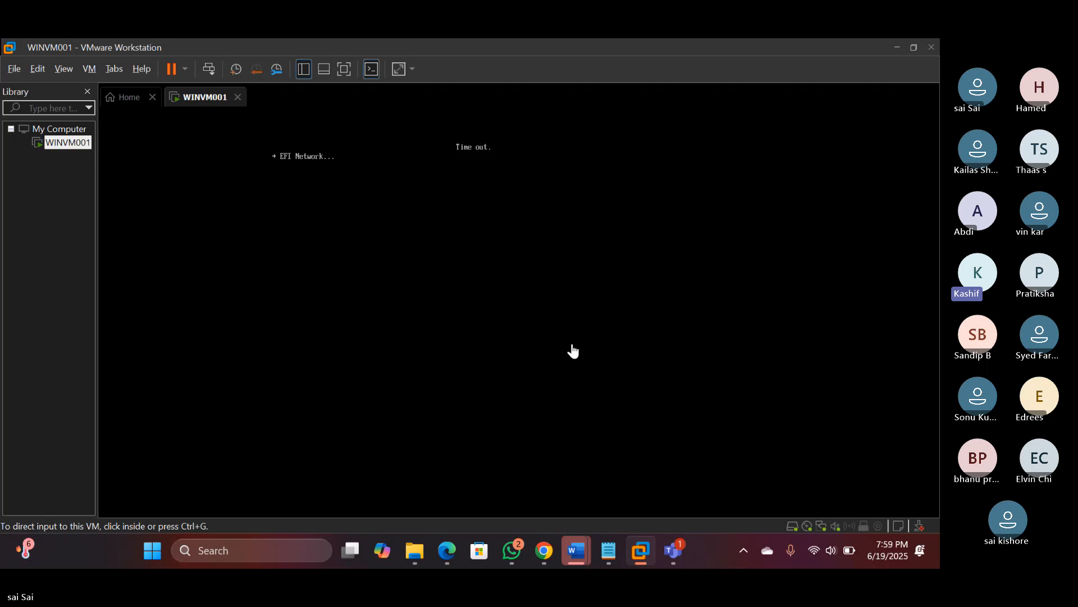
{"action": "left_click", "coordinate": [537, 335]}
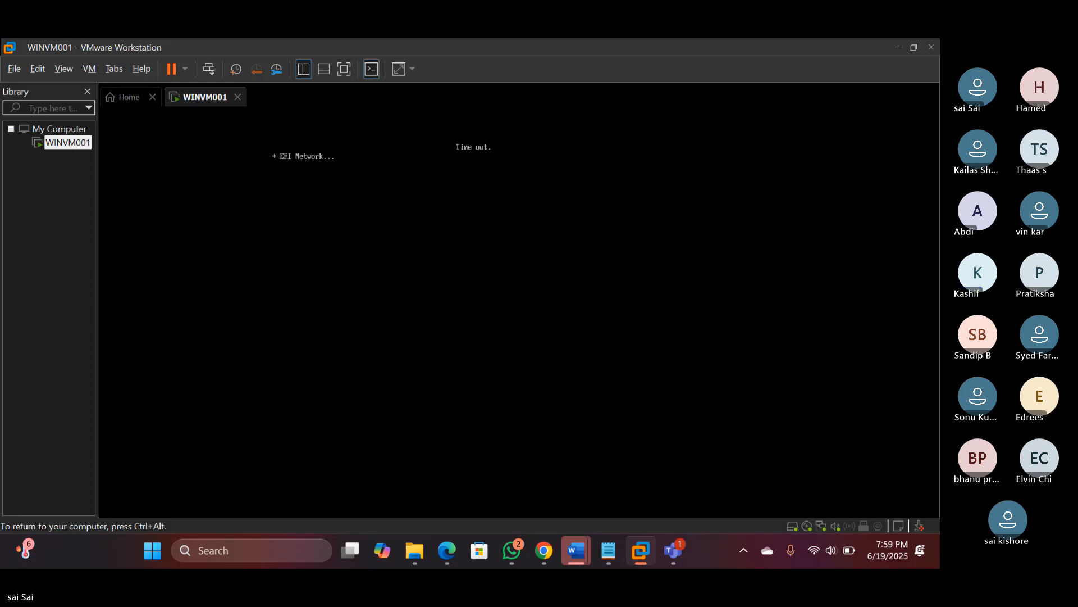
{"action": "key", "text": "ctrl+alt"}
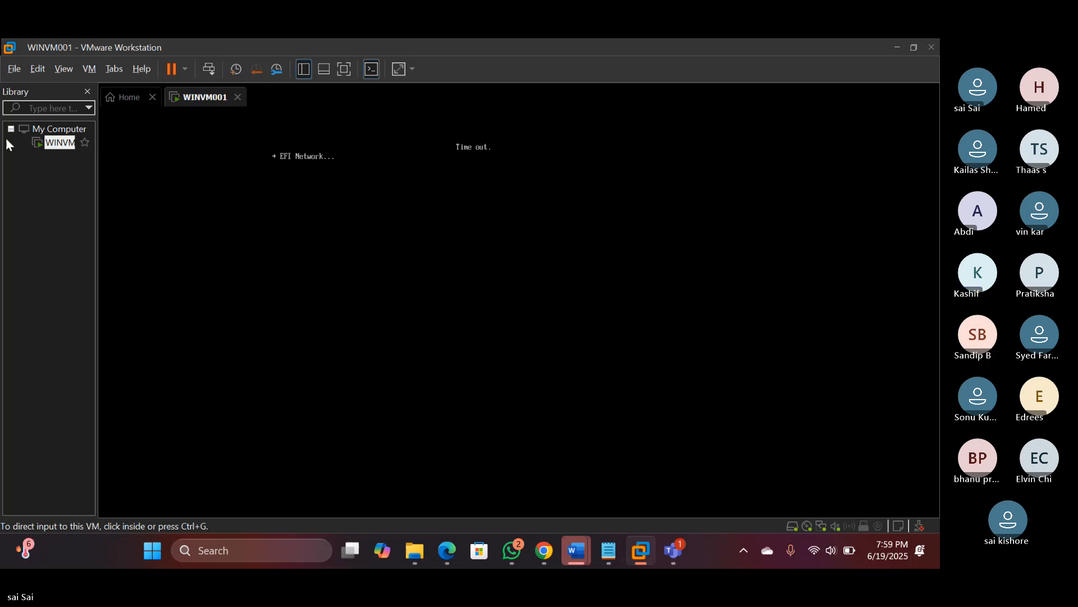
Power off WINVM001 and confirm the power-off
{"action": "right_click", "coordinate": [57, 134]}
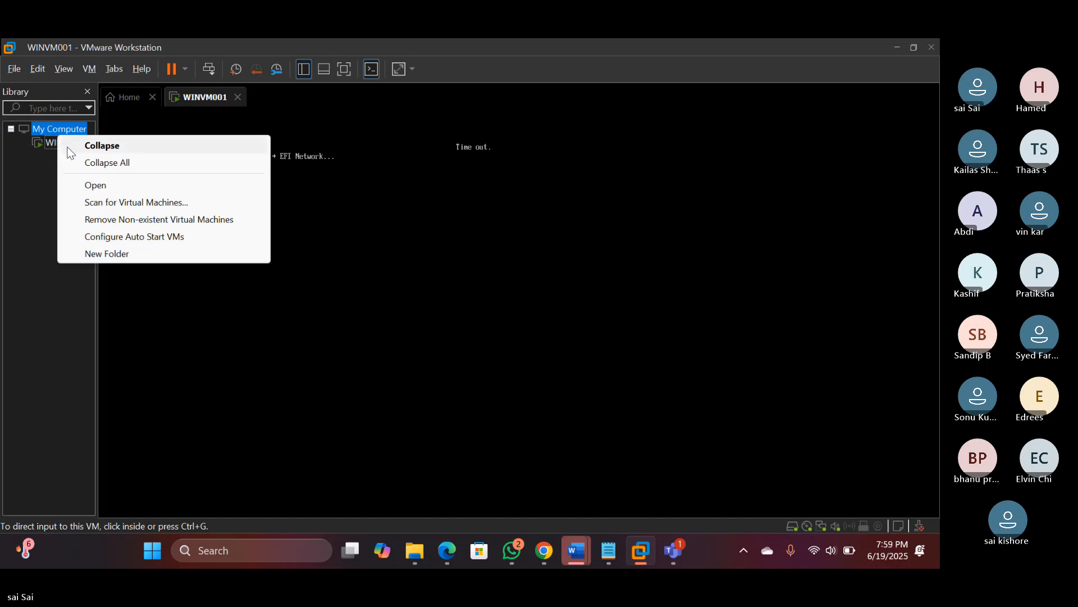
{"action": "right_click", "coordinate": [70, 142]}
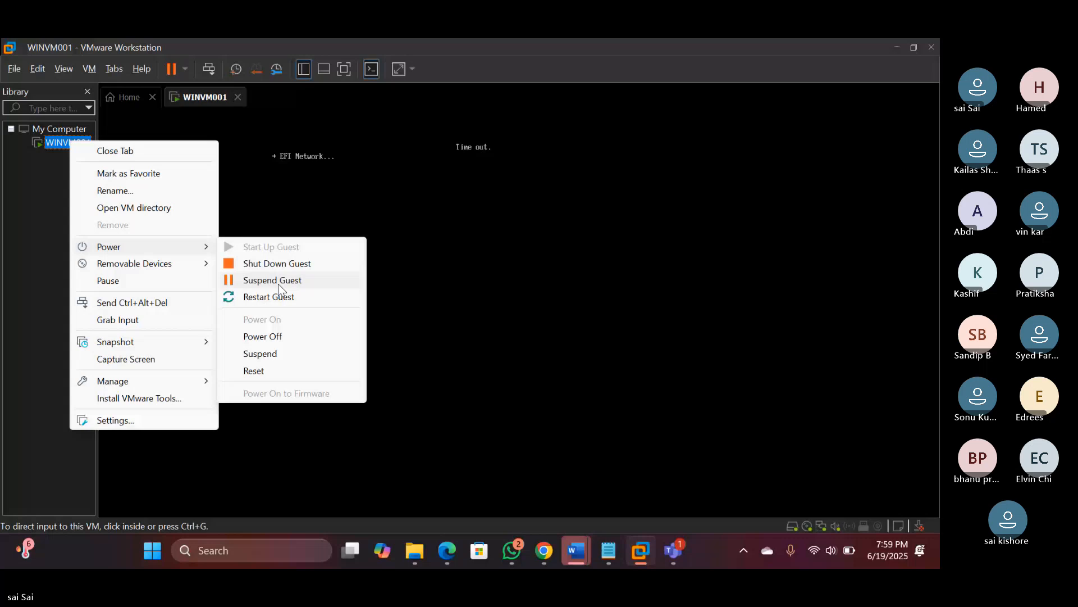
{"action": "left_click", "coordinate": [277, 337]}
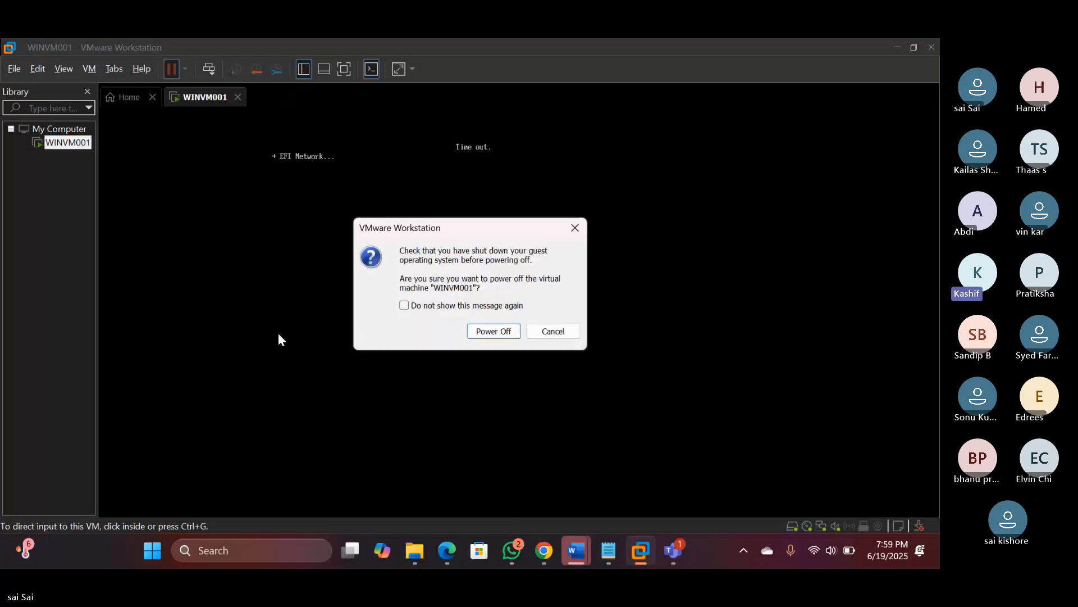
{"action": "left_click", "coordinate": [497, 330]}
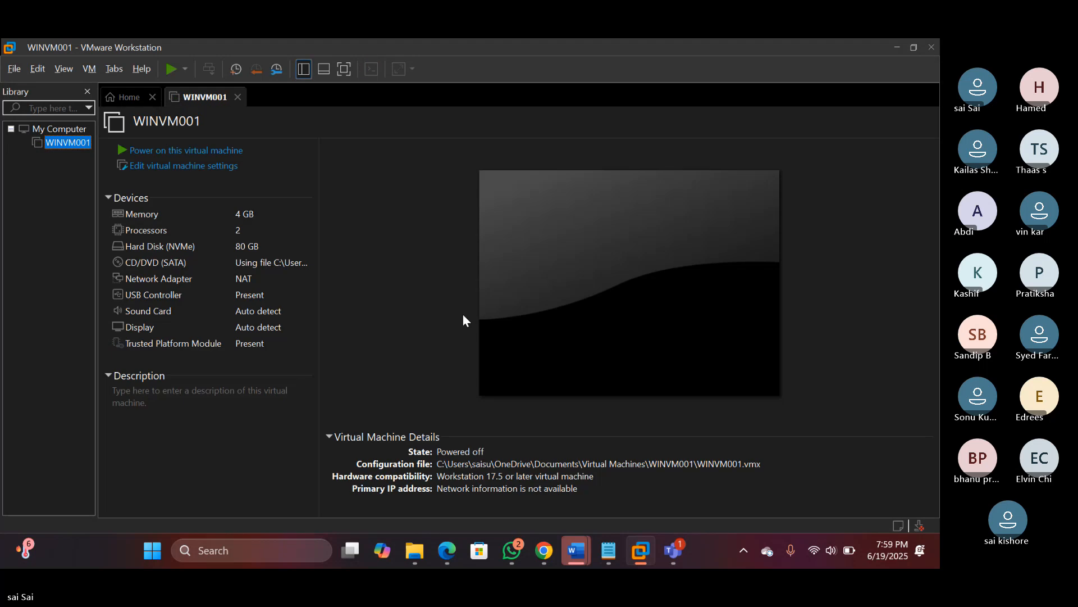
Start up WINVM001 again, dismiss the side-channel mitigations hint, and click into the VM
{"action": "right_click", "coordinate": [72, 143]}
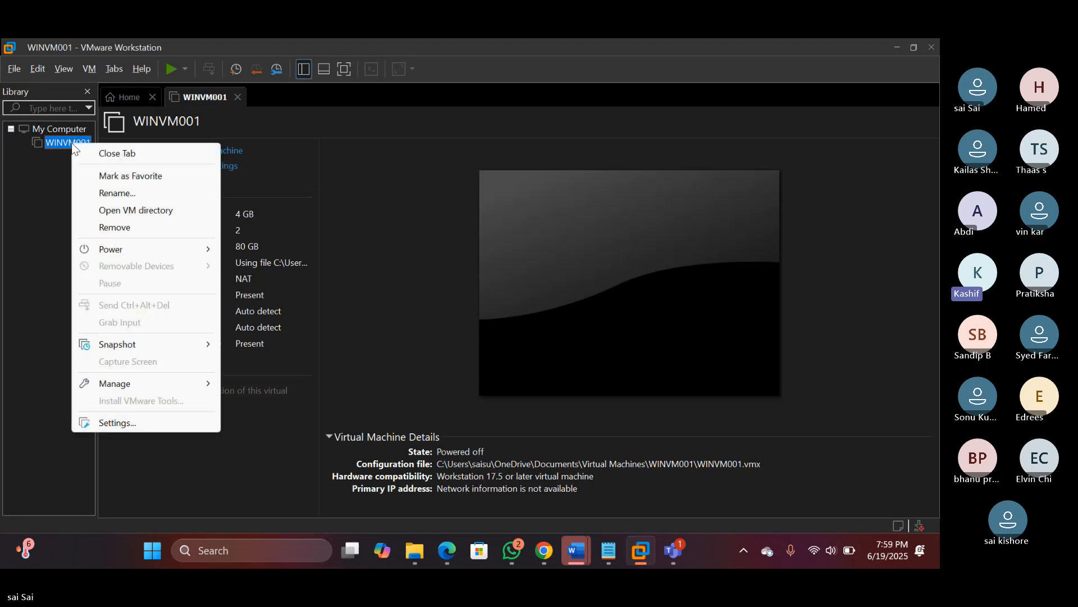
{"action": "mouse_move", "coordinate": [136, 248]}
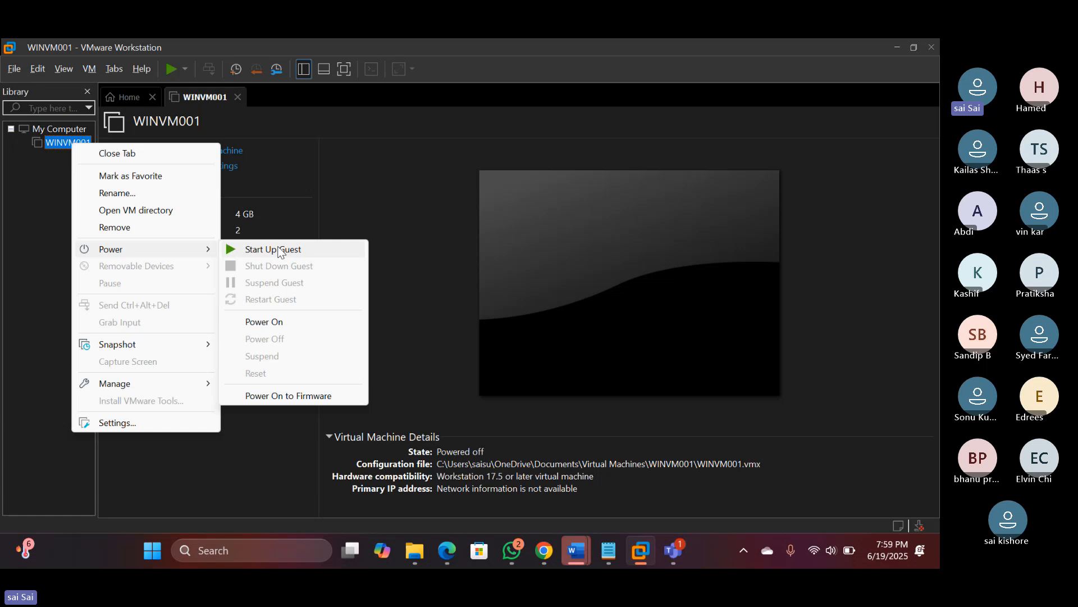
{"action": "left_click", "coordinate": [302, 249]}
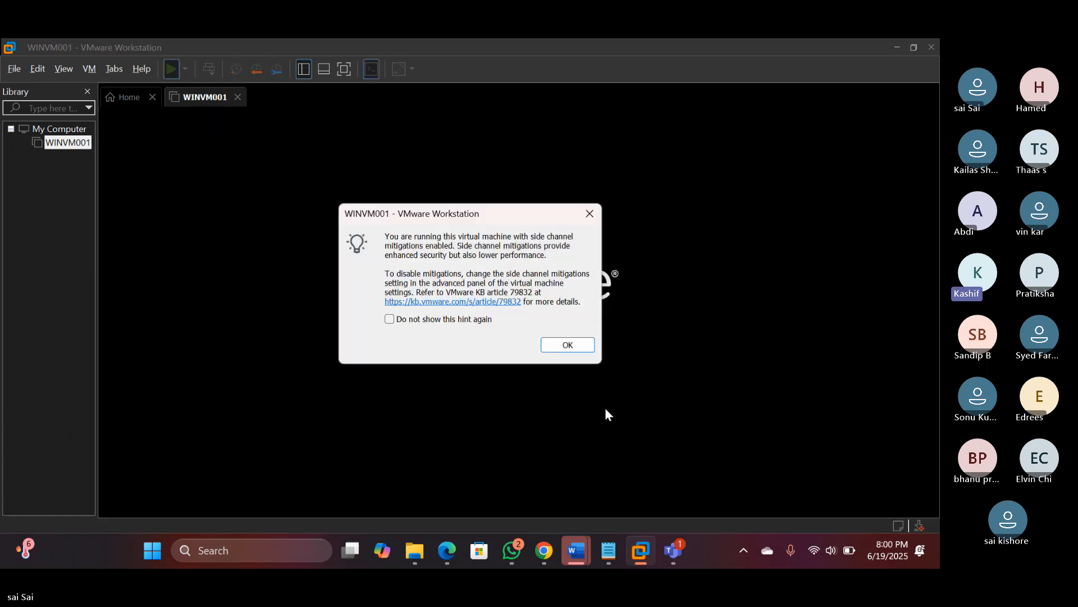
{"action": "left_click", "coordinate": [574, 346]}
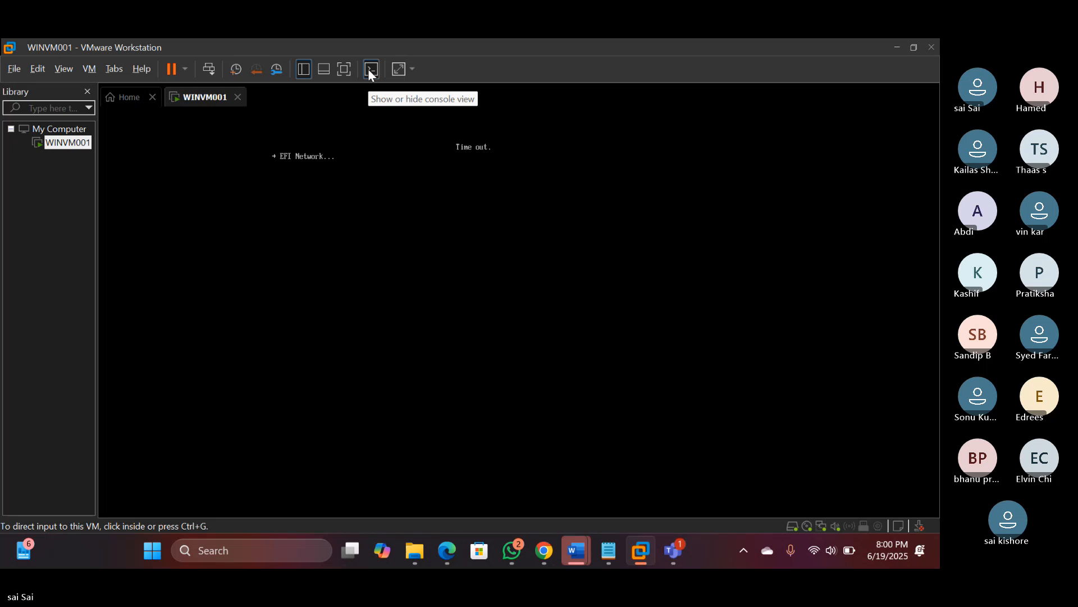
{"action": "left_click", "coordinate": [356, 154]}
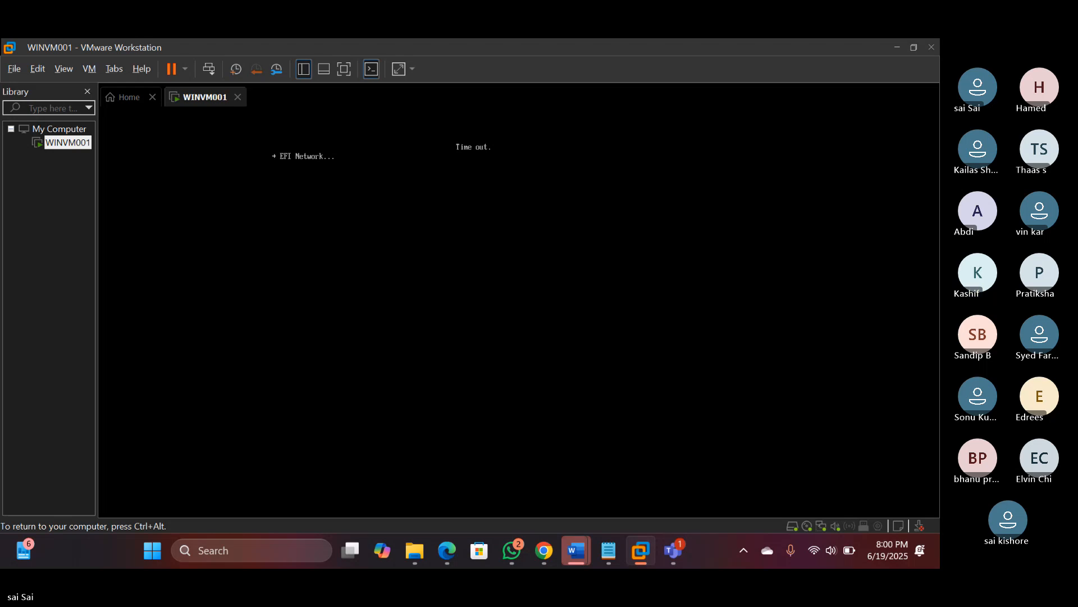
Release input from the VM and power off WINVM001, confirming the prompt
{"action": "key", "text": "ctrl+alt"}
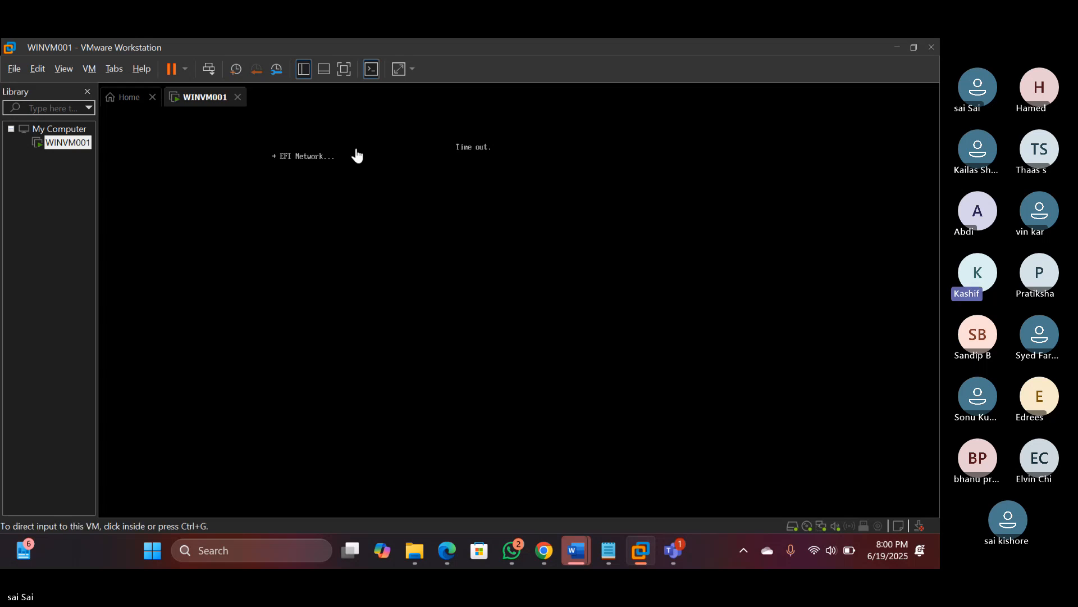
{"action": "right_click", "coordinate": [63, 147]}
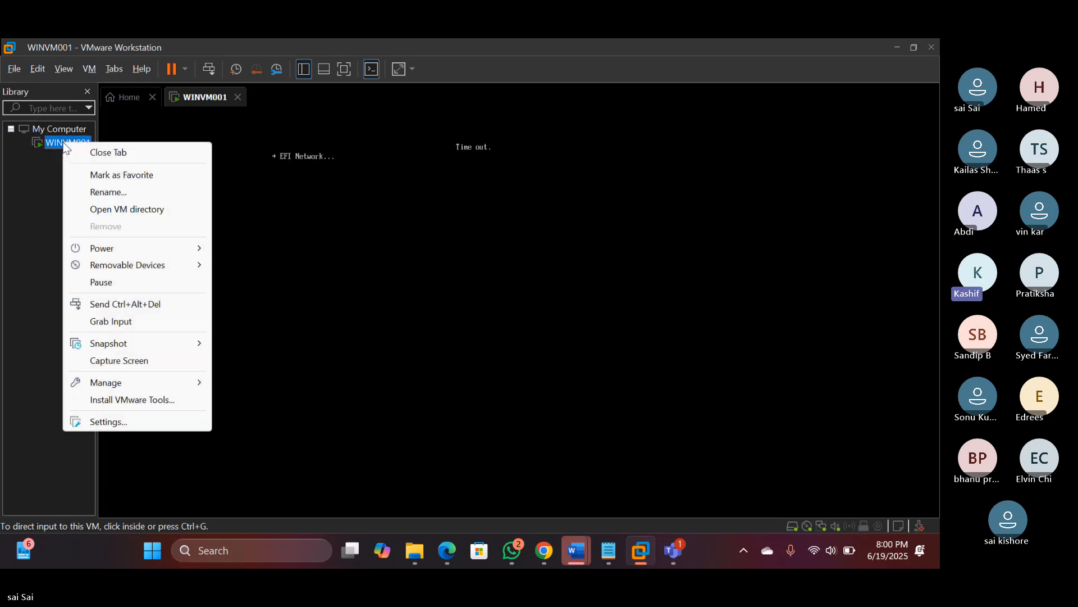
{"action": "mouse_move", "coordinate": [117, 249]}
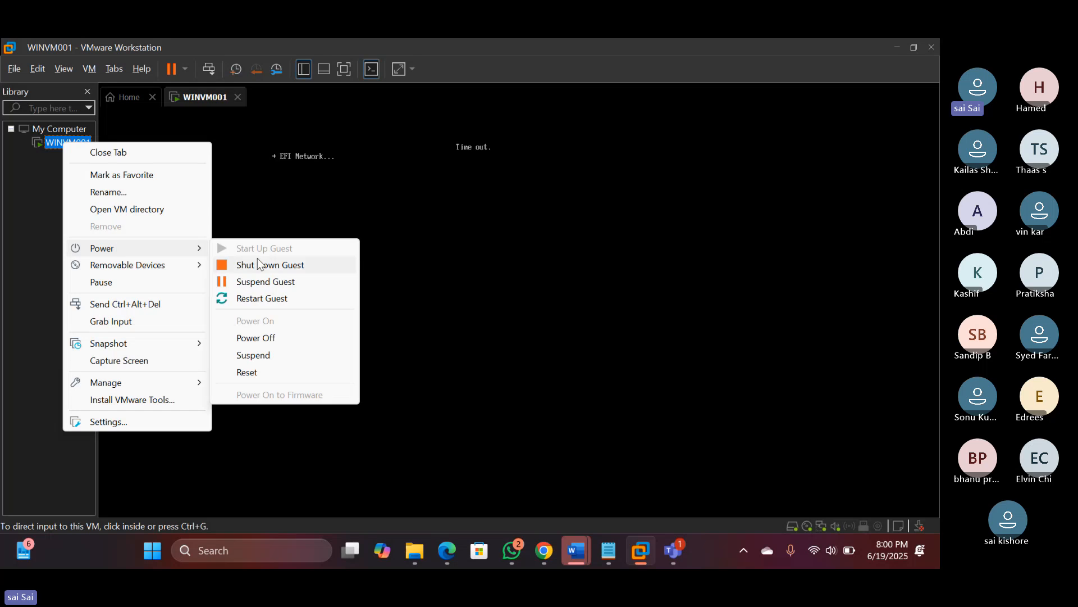
{"action": "left_click", "coordinate": [273, 339]}
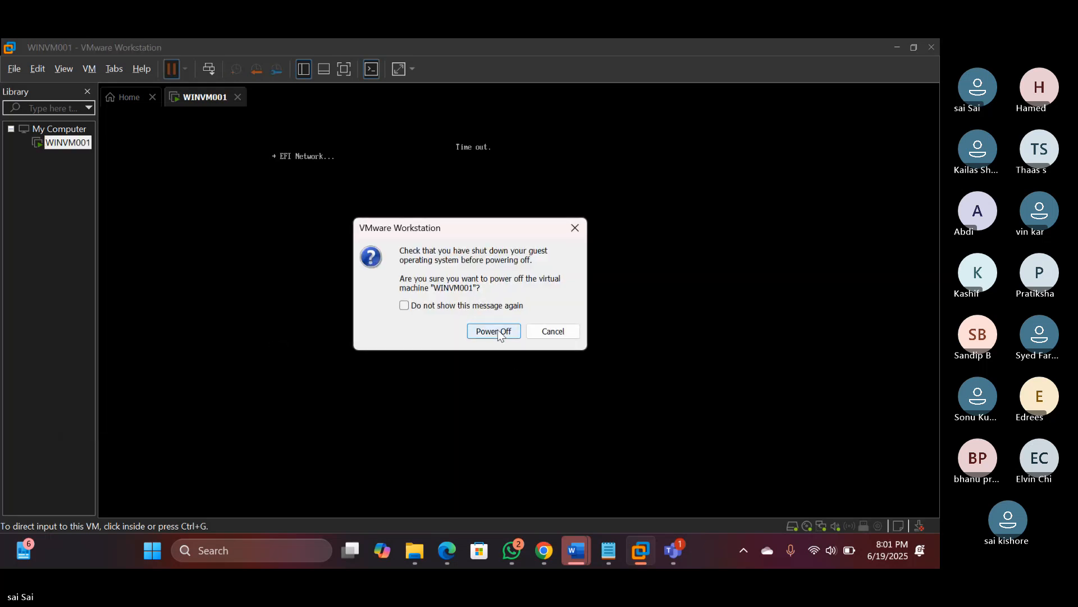
{"action": "left_click", "coordinate": [497, 333]}
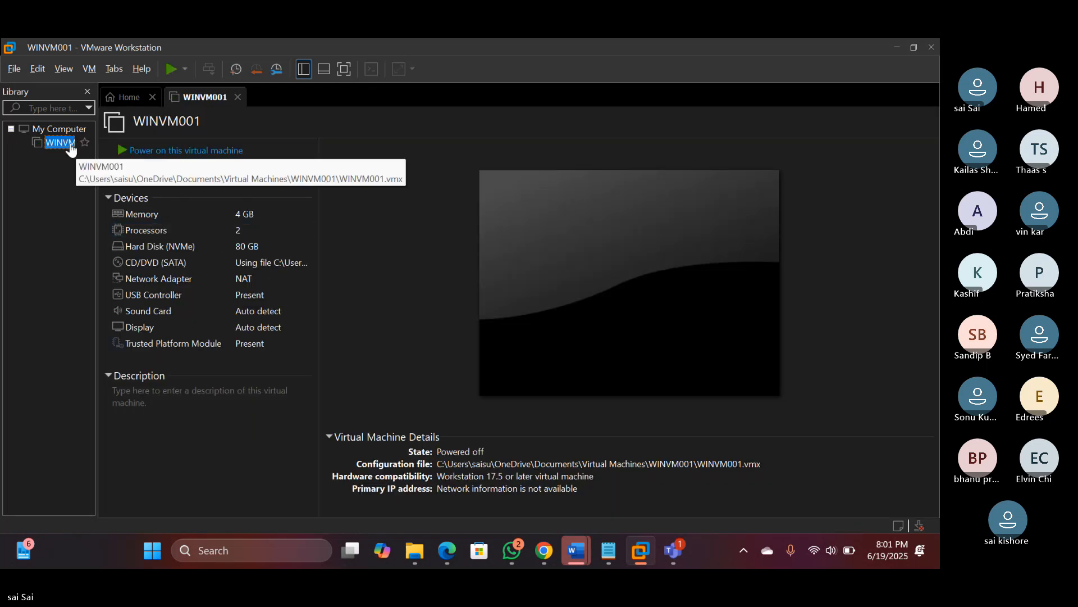
Start up WINVM001 again, dismiss the mitigations hint, and click into the booting VM
{"action": "right_click", "coordinate": [75, 145]}
{"action": "mouse_move", "coordinate": [122, 249]}
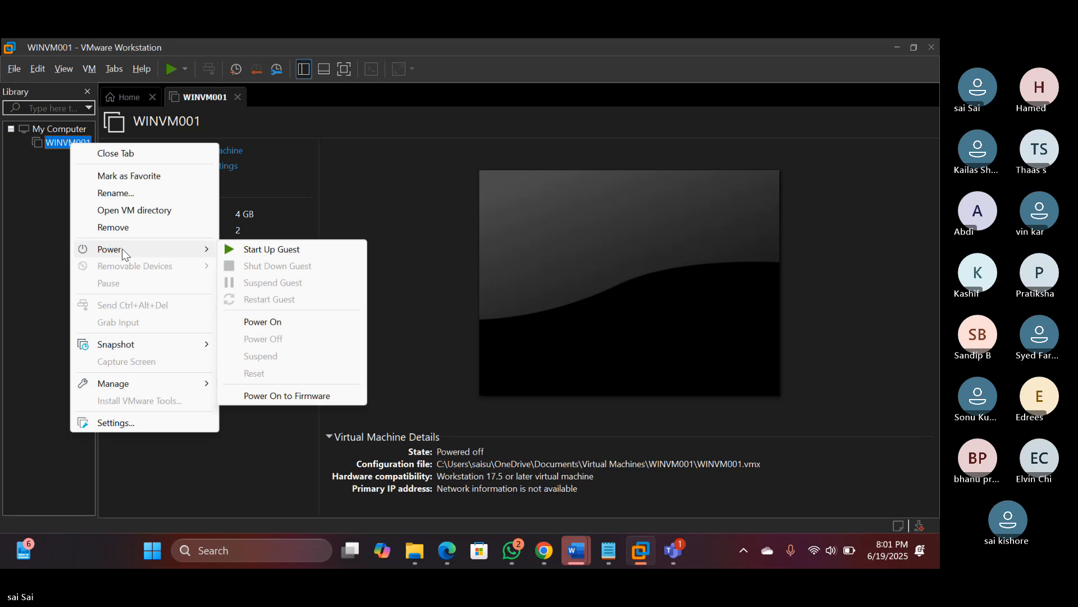
{"action": "left_click", "coordinate": [249, 251]}
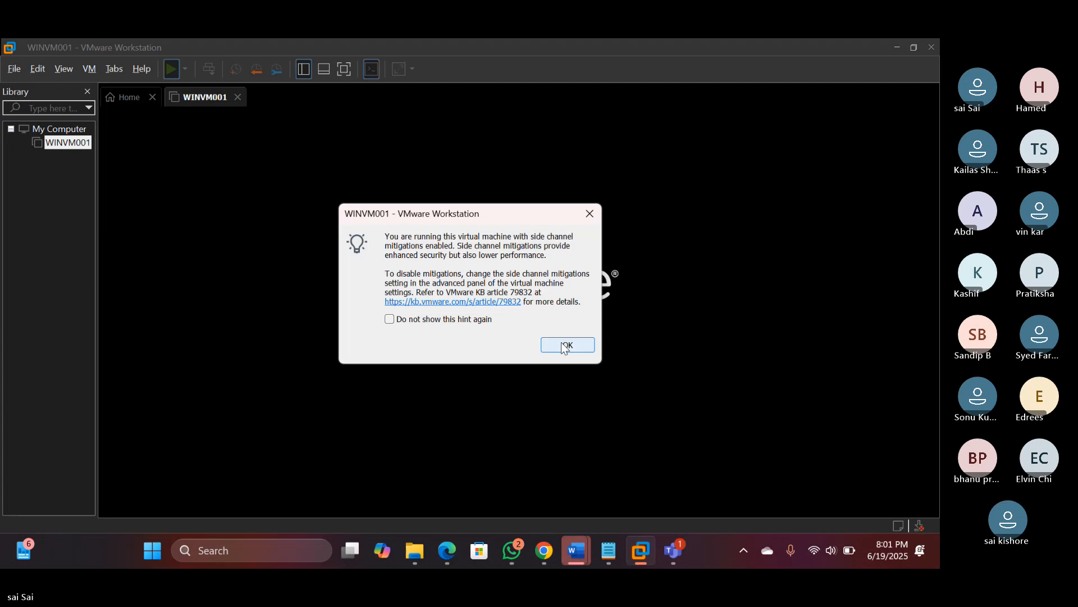
{"action": "left_click", "coordinate": [564, 347]}
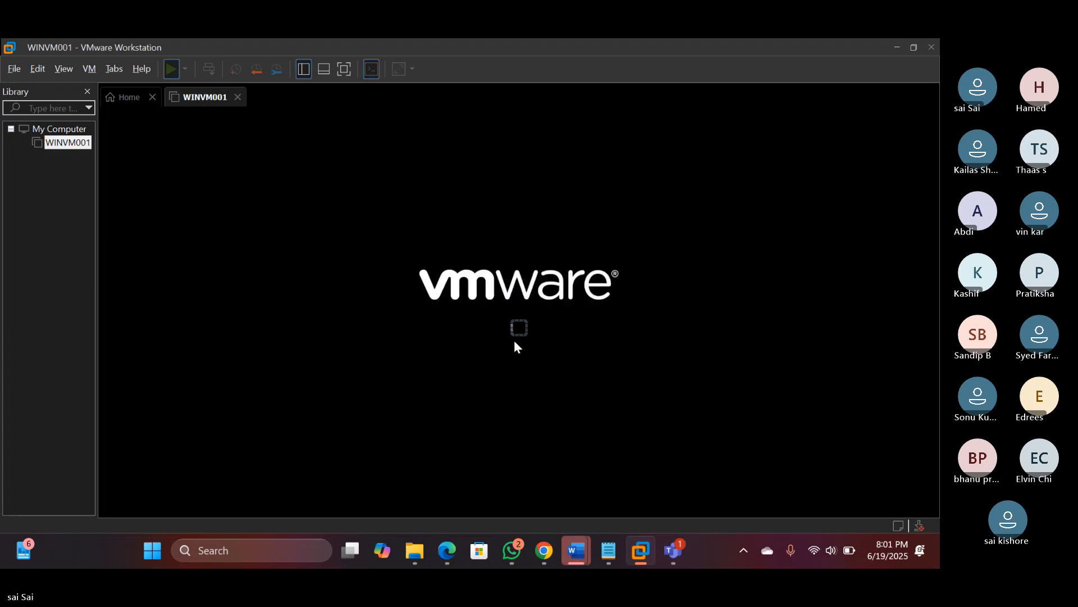
{"action": "left_click", "coordinate": [469, 323]}
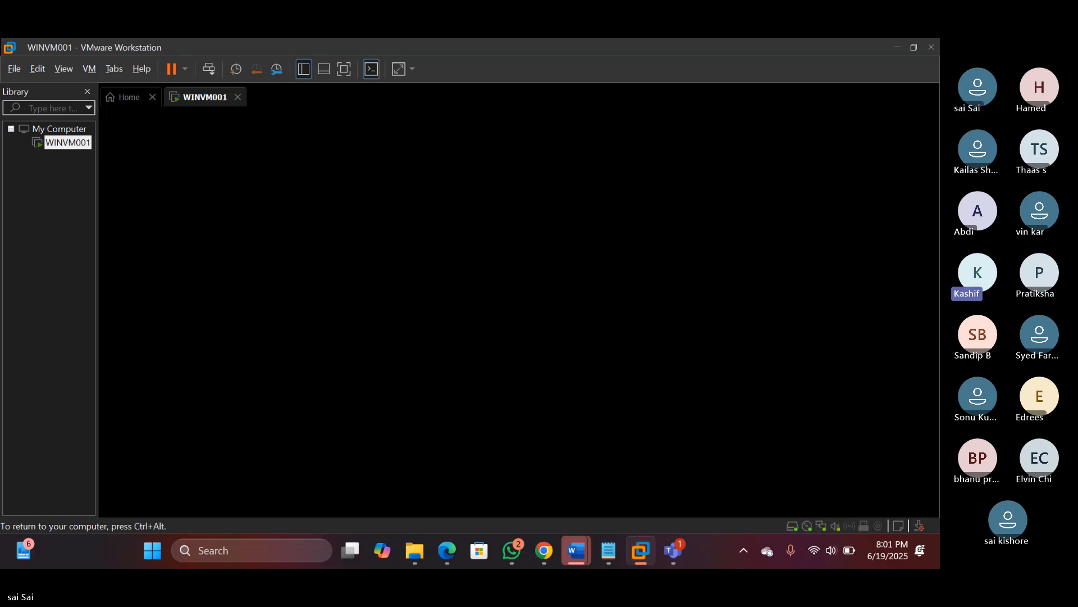
Answer WINVM001's boot-from-disc prompt, release input, and stop sharing the VM screen
{"action": "key", "text": "Return"}
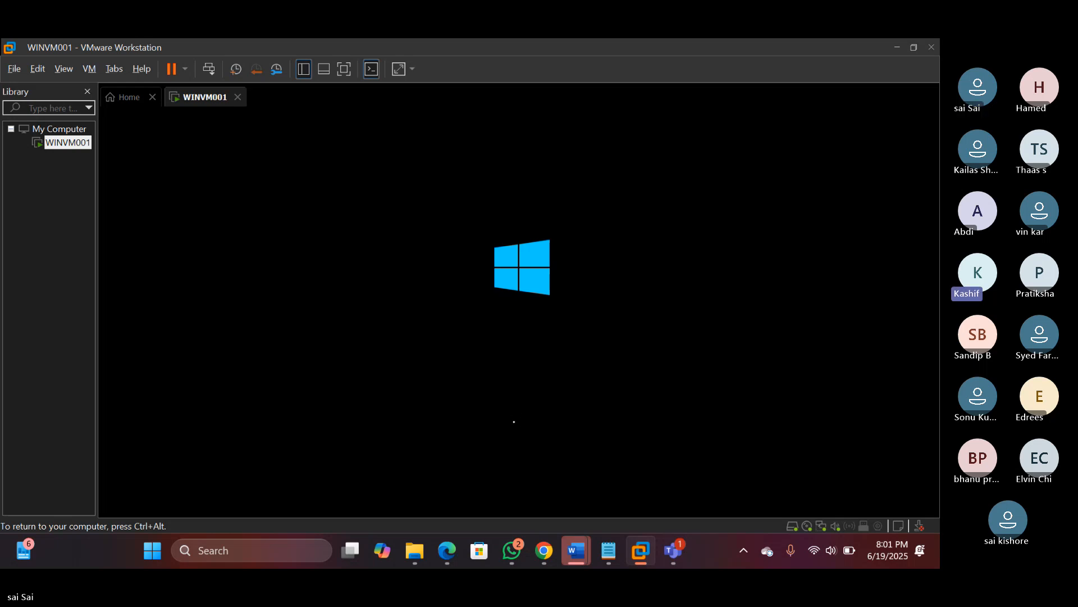
{"action": "key", "text": "ctrl+alt"}
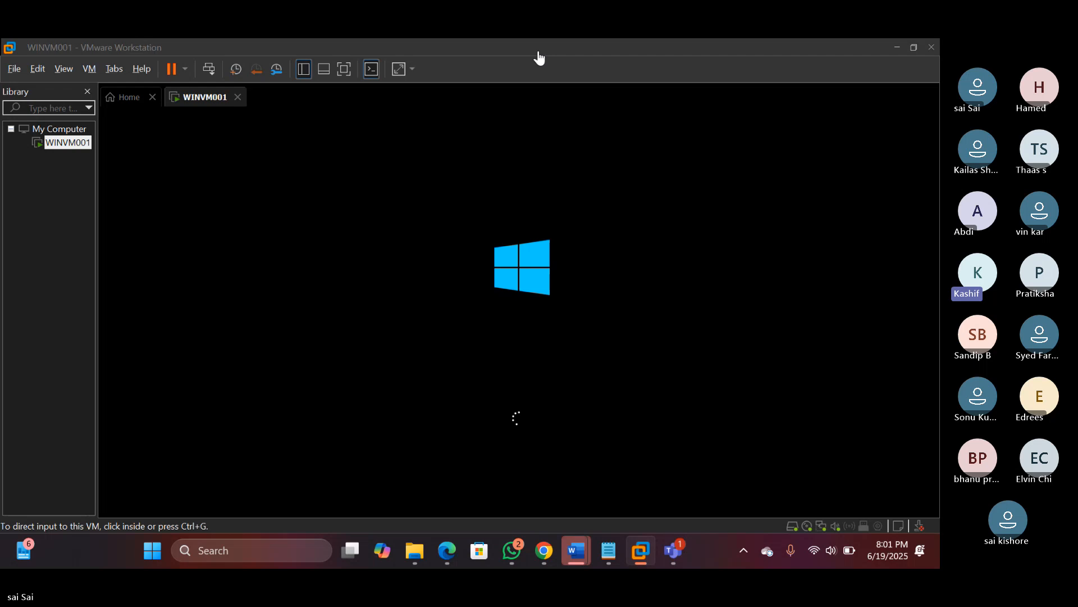
{"action": "left_click", "coordinate": [539, 54]}
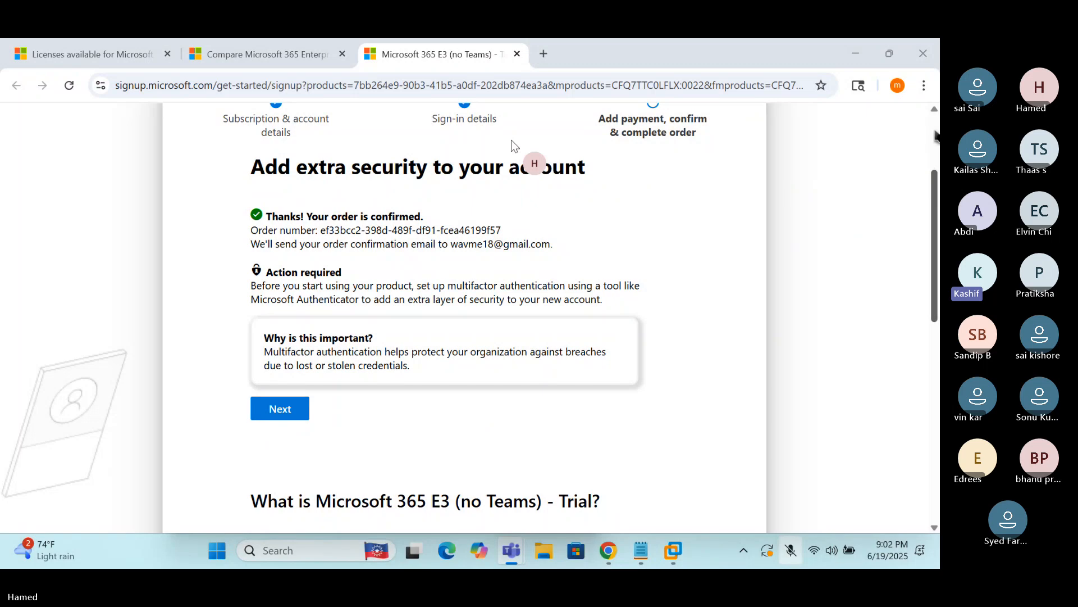
Bring the top of the Microsoft 365 order confirmation page into view
{"action": "left_click", "coordinate": [934, 133]}
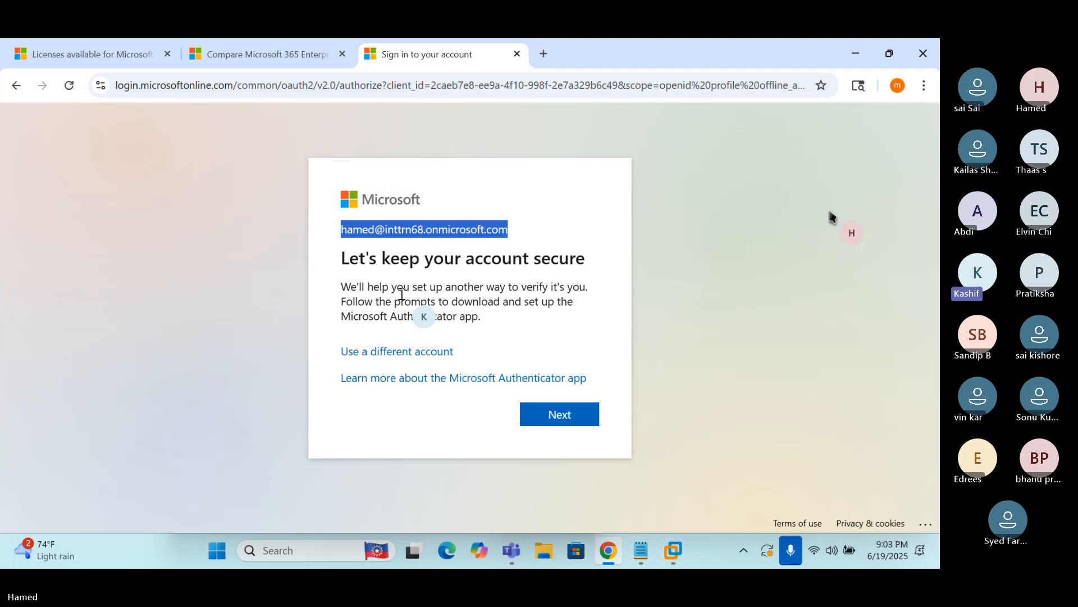
{"action": "left_click_drag", "start_coordinate": [342, 317], "coordinate": [458, 316]}
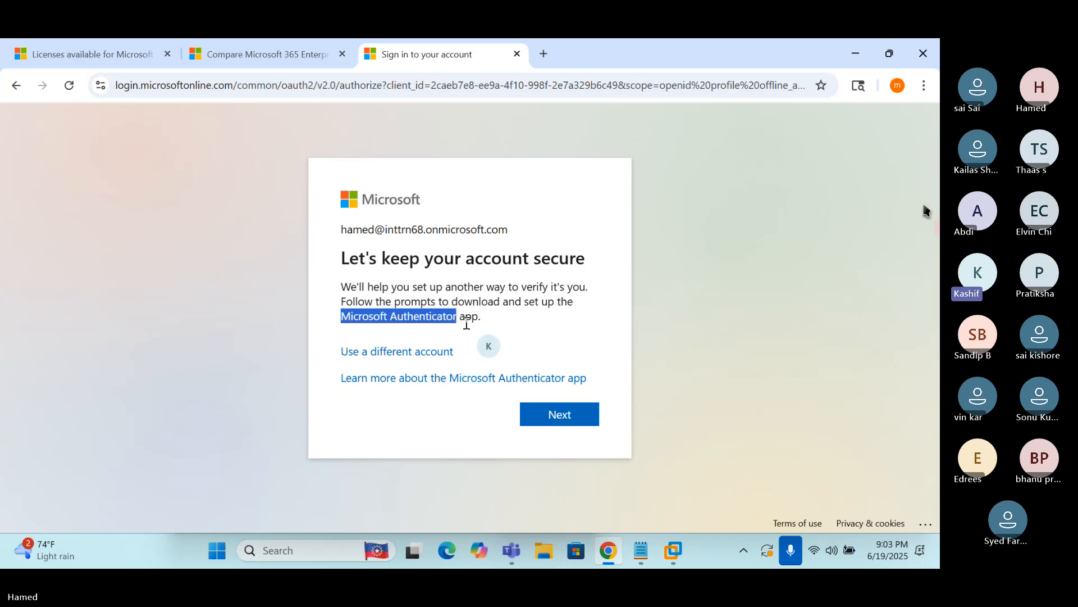
{"action": "left_click", "coordinate": [468, 329]}
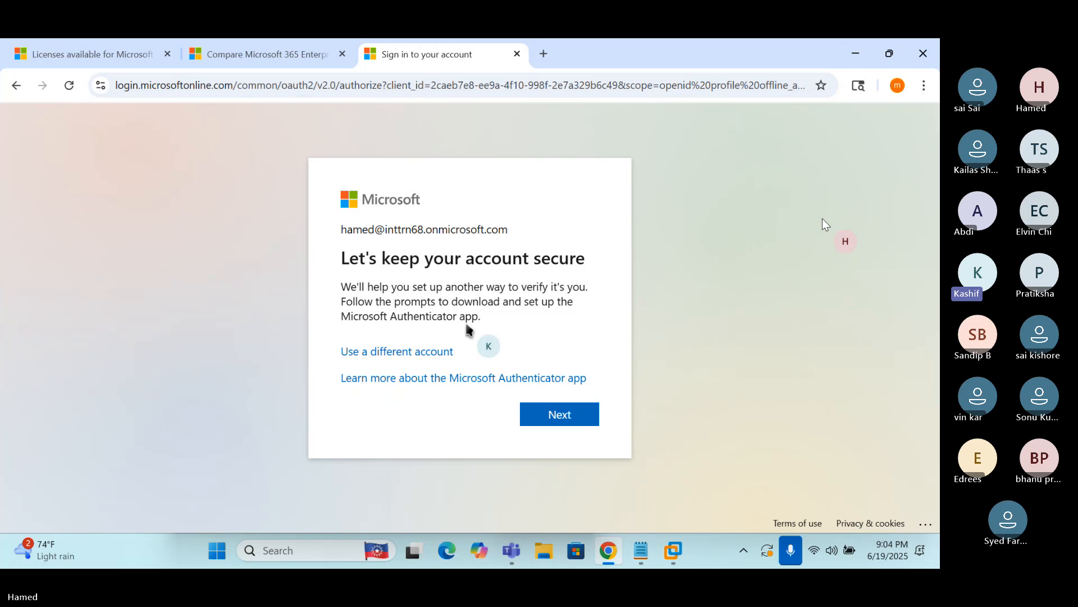
Continue through the security setup and 'Start by getting the app' screens to the Authenticator QR code
{"action": "left_click", "coordinate": [565, 418]}
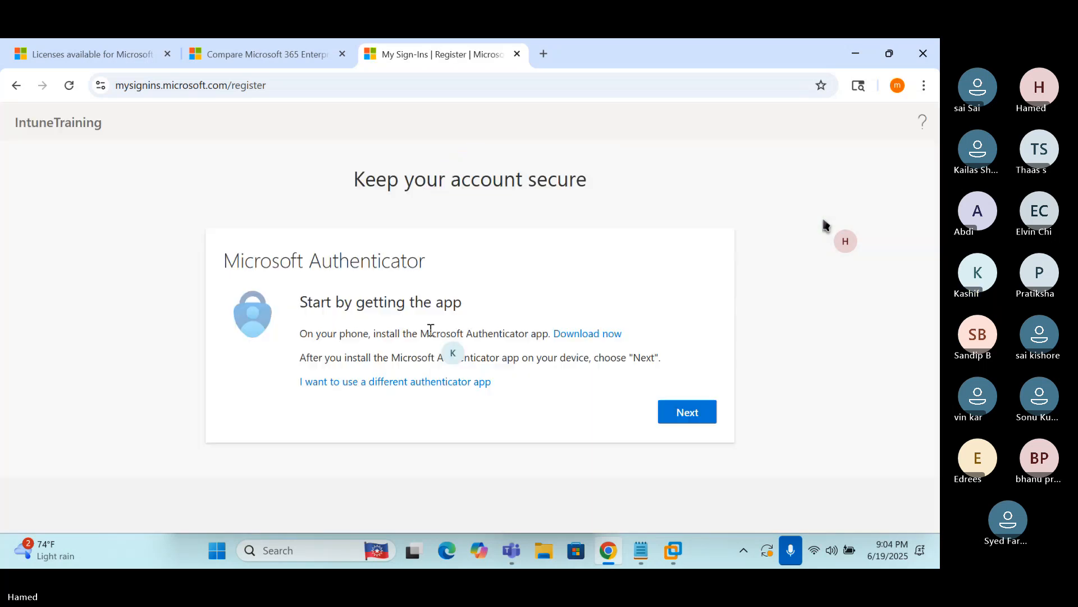
{"action": "left_click", "coordinate": [682, 415]}
{"action": "left_click", "coordinate": [682, 415]}
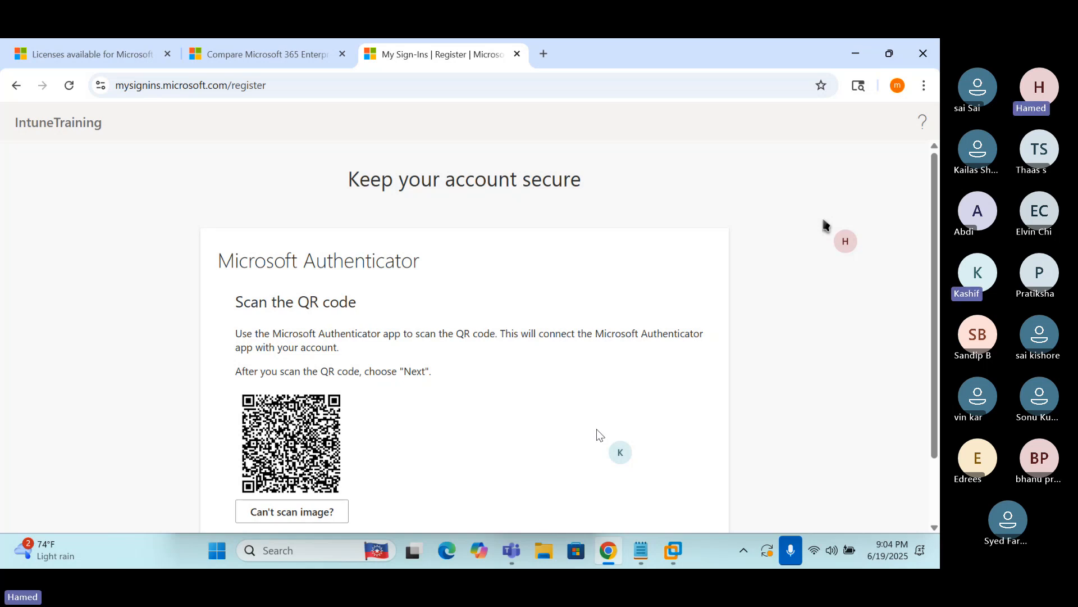
{"action": "scroll", "coordinate": [596, 429], "scroll_direction": "down", "scroll_amount": 2}
Confirm the QR code scan and the approved test notification, then finish Authenticator setup
{"action": "left_click", "coordinate": [665, 480]}
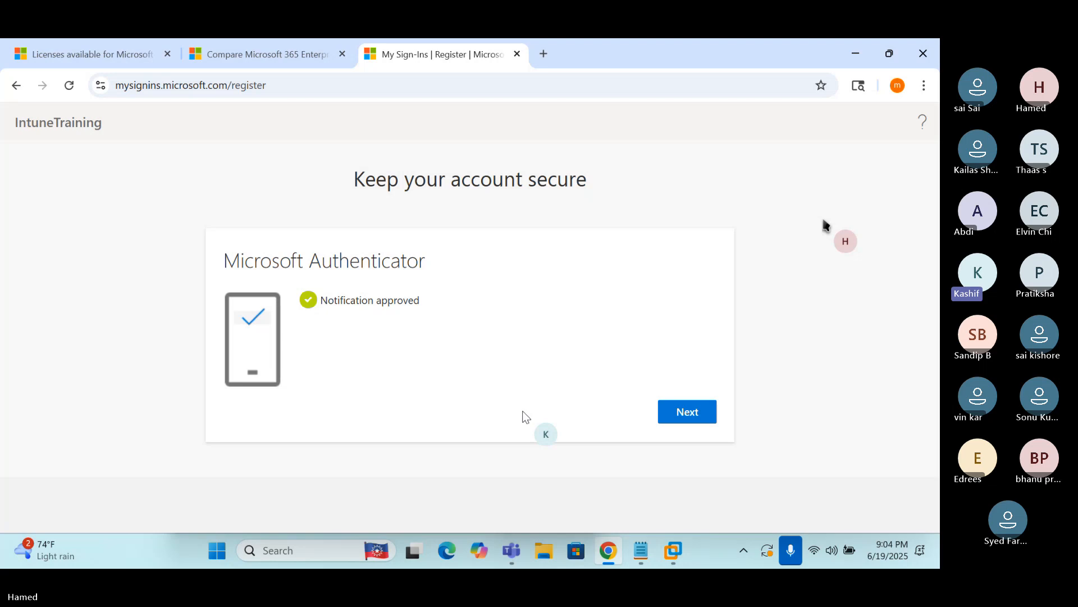
{"action": "left_click", "coordinate": [685, 412]}
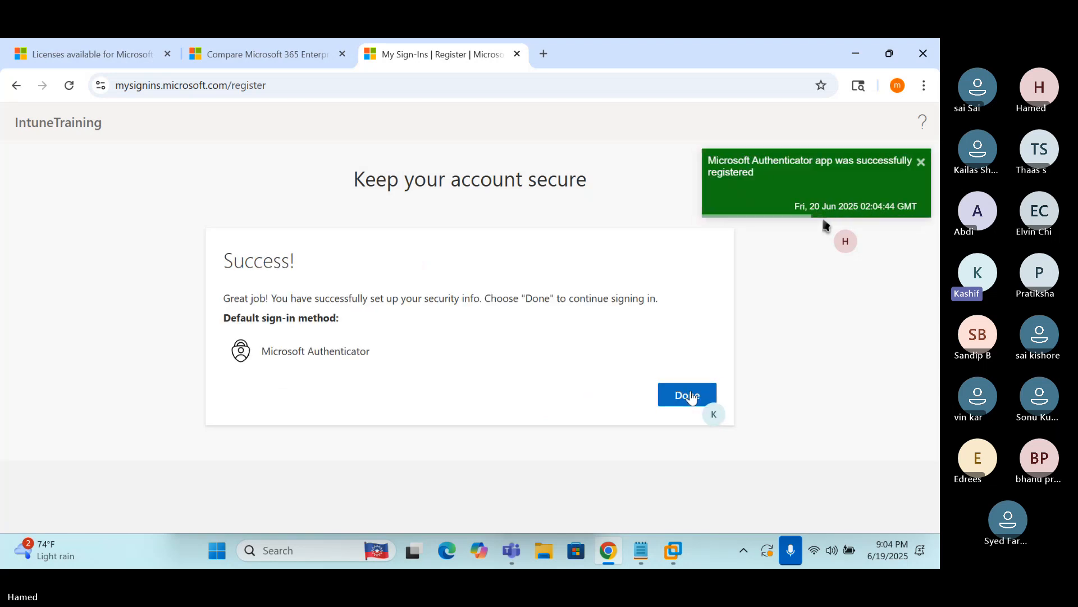
{"action": "left_click", "coordinate": [690, 397]}
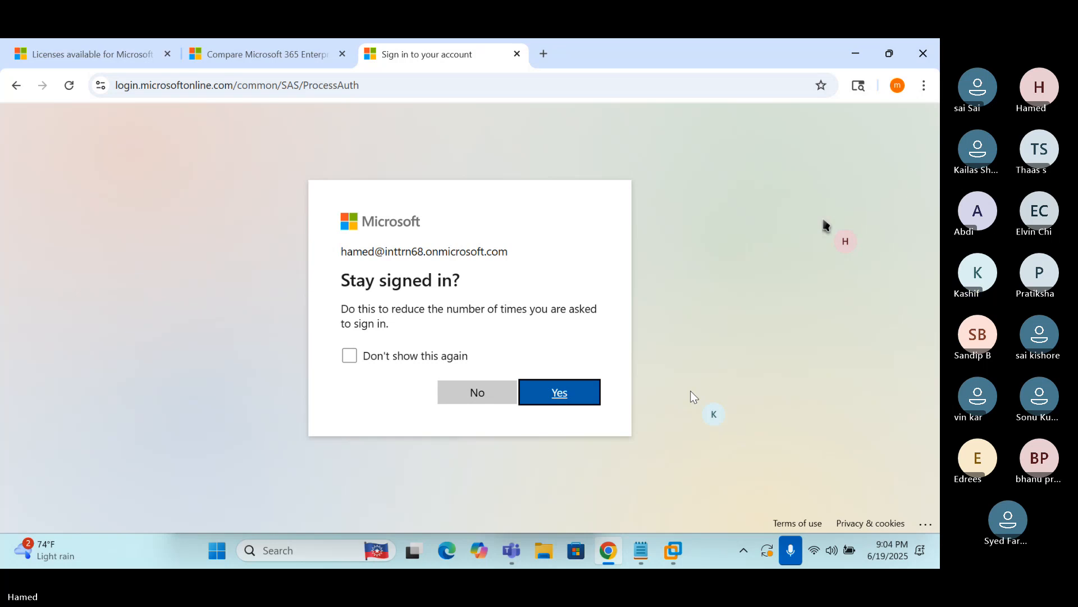
Stay signed in, ticking 'Don't show this again'
{"action": "left_click", "coordinate": [349, 358]}
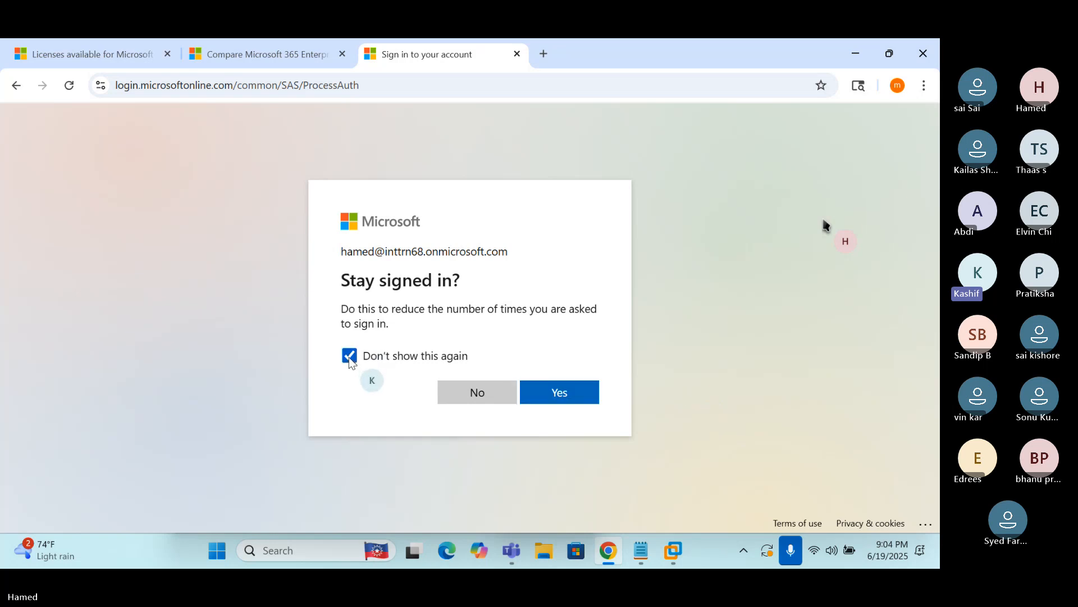
{"action": "left_click", "coordinate": [562, 395]}
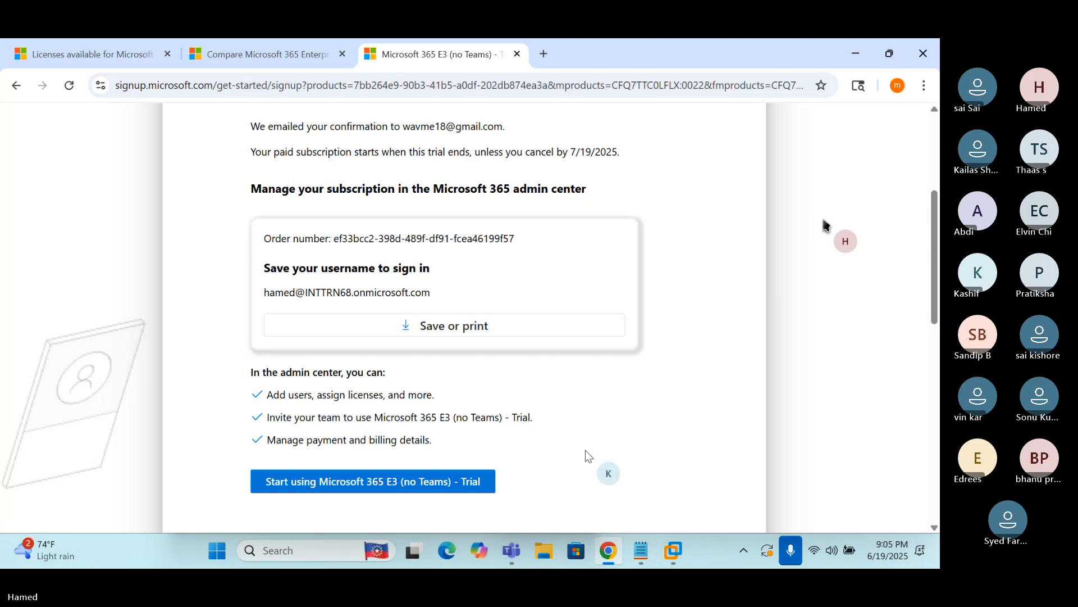
{"action": "scroll", "coordinate": [585, 450], "scroll_direction": "up", "scroll_amount": 1}
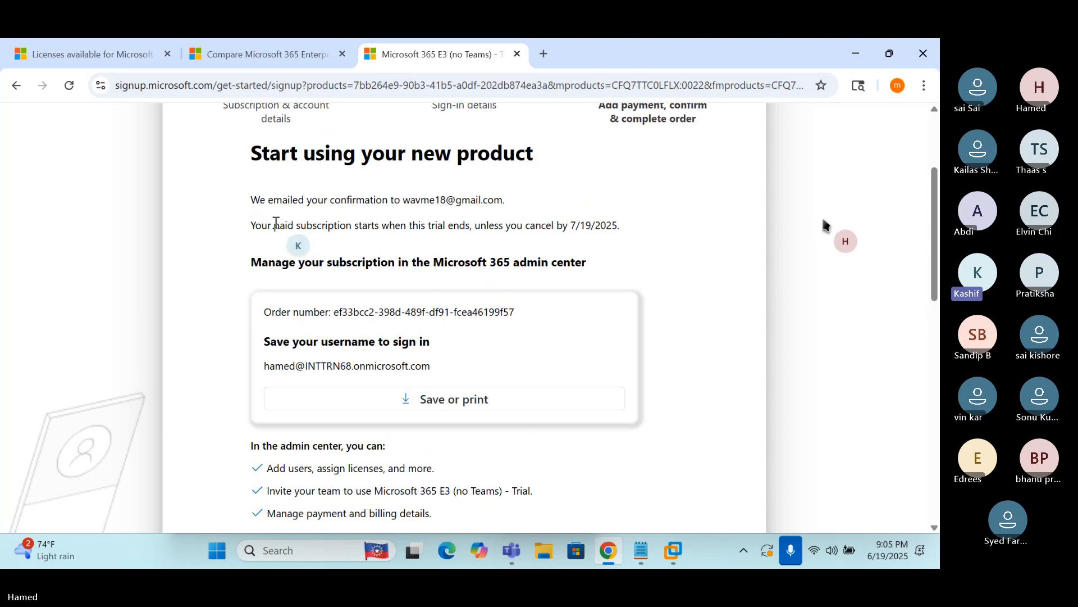
Highlight when paid billing starts and the 7/19/2025 trial cancellation date
{"action": "left_click_drag", "start_coordinate": [275, 223], "coordinate": [484, 226]}
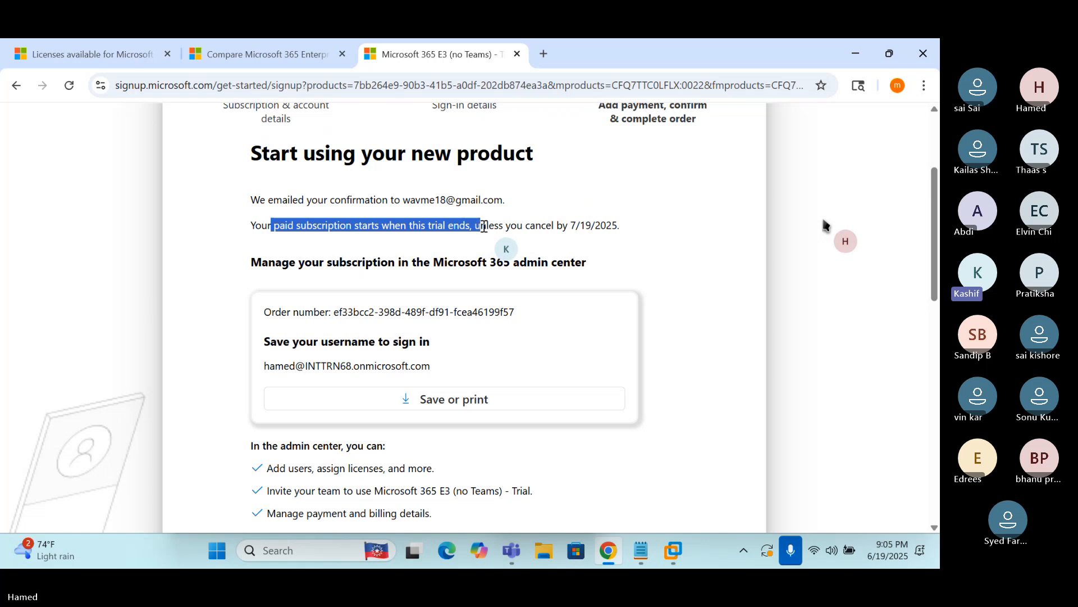
{"action": "left_click", "coordinate": [358, 224]}
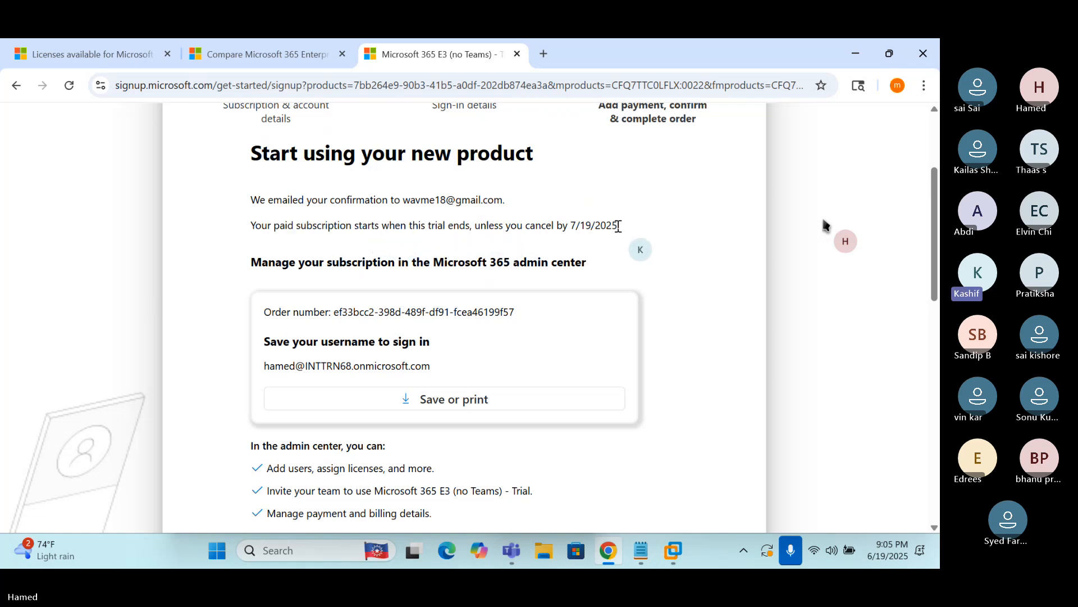
{"action": "left_click_drag", "start_coordinate": [618, 225], "coordinate": [571, 226]}
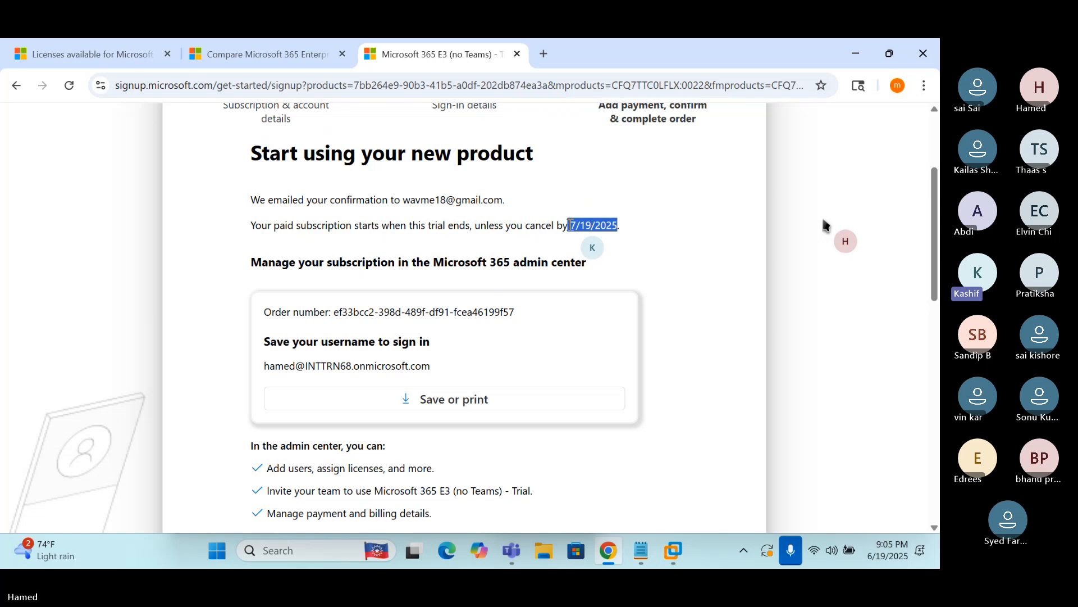
{"action": "left_click", "coordinate": [643, 552]}
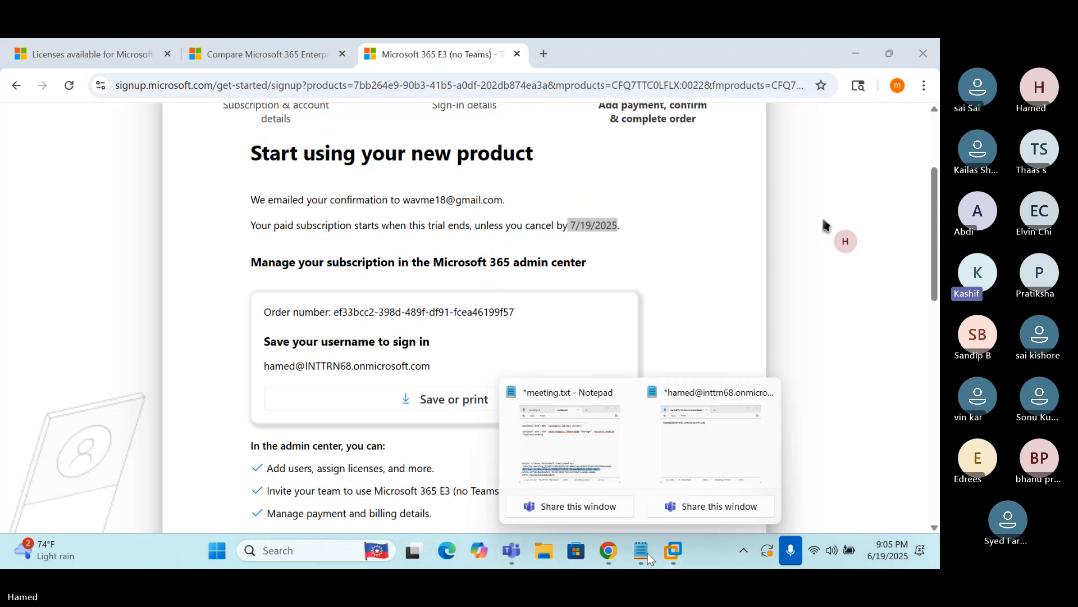
Below the username in Notepad, add '20th June Topics:' and '1. Take Microsoft 365 E3 License'
{"action": "left_click", "coordinate": [705, 447]}
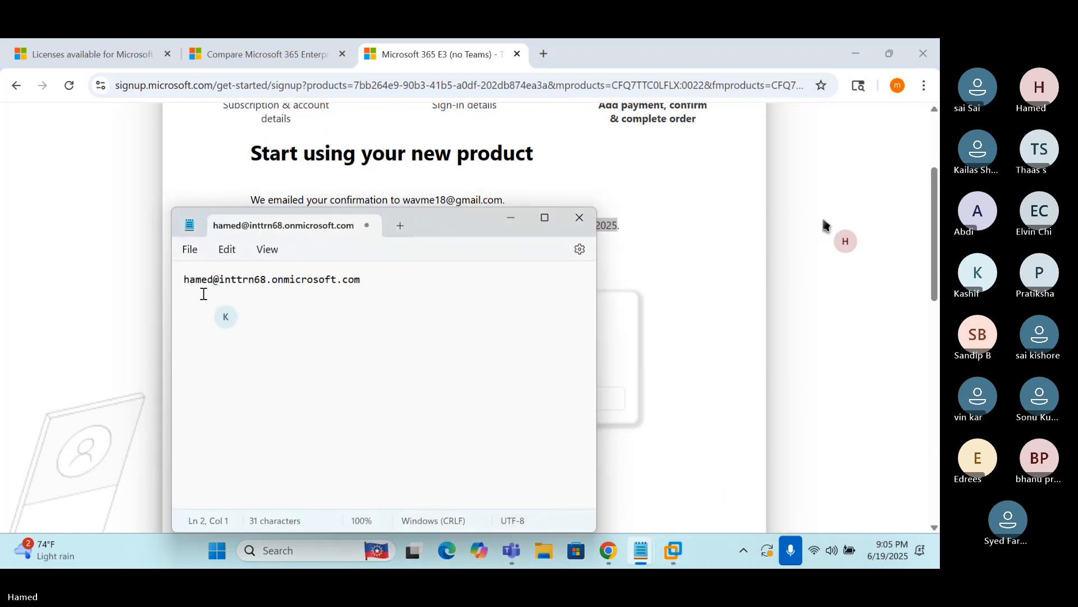
{"action": "key", "text": "Return"}
{"action": "type", "text": "20"}
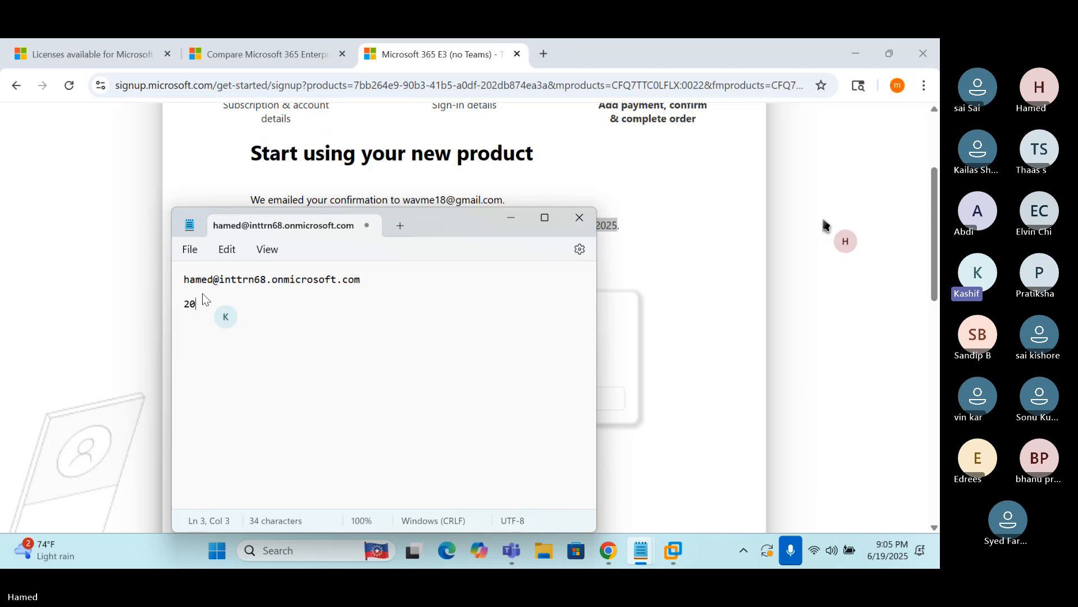
{"action": "type", "text": "th June Topics:"}
{"action": "key", "text": "Return"}
{"action": "type", "text": "1. "}
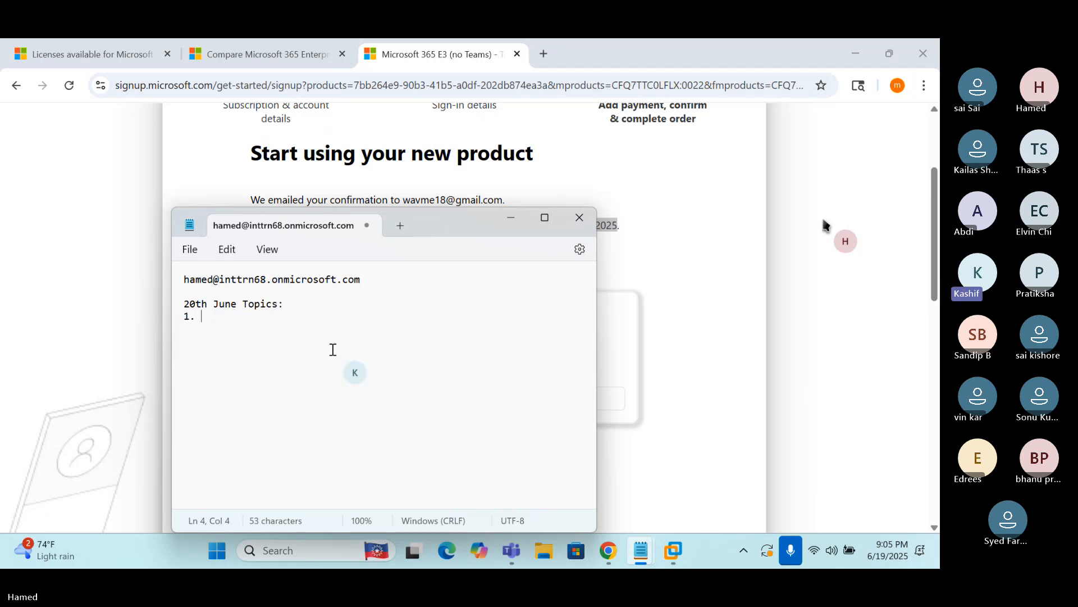
{"action": "type", "text": "Take Microsoft"}
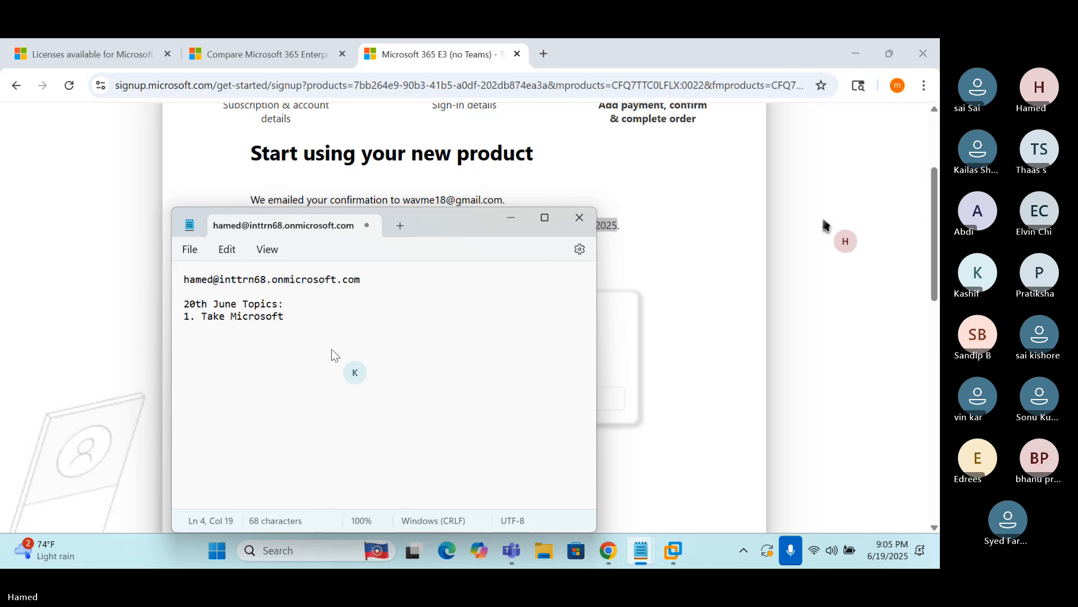
{"action": "type", "text": " 365 E3 "}
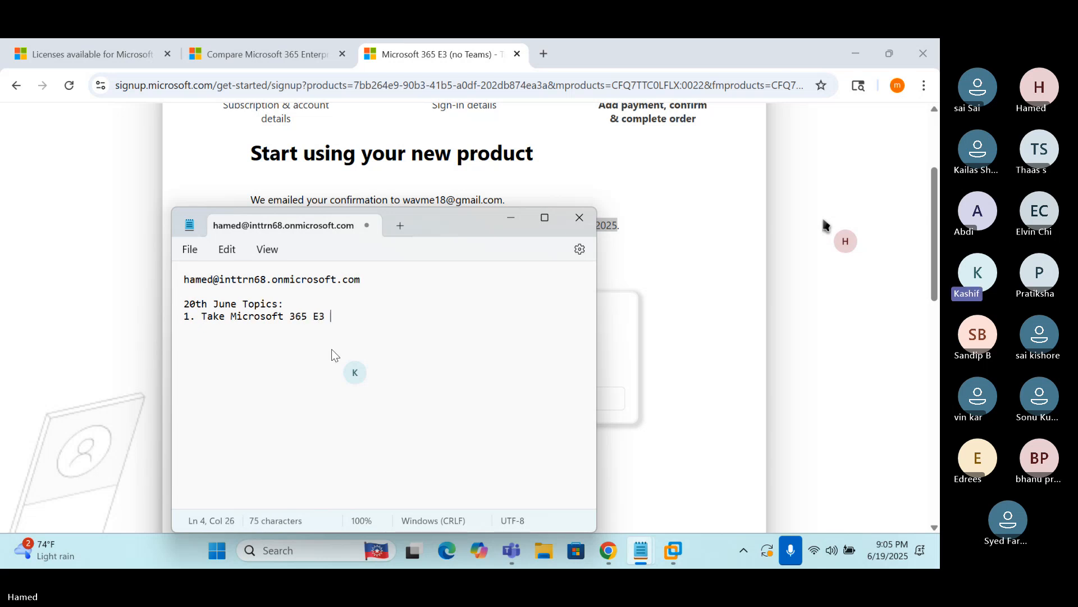
{"action": "type", "text": "License"}
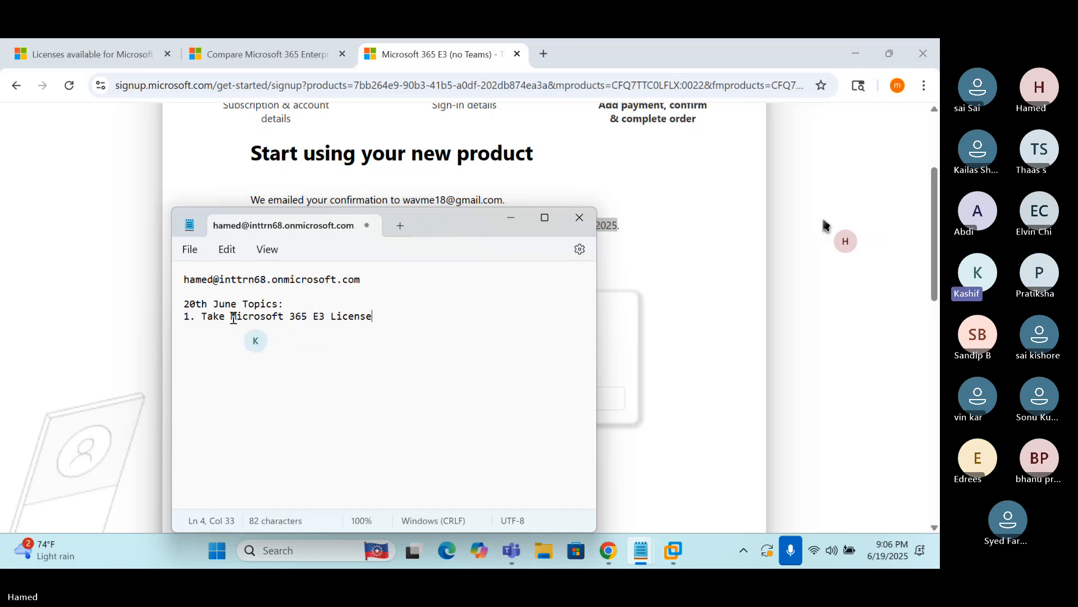
{"action": "left_click_drag", "start_coordinate": [230, 317], "coordinate": [310, 318]}
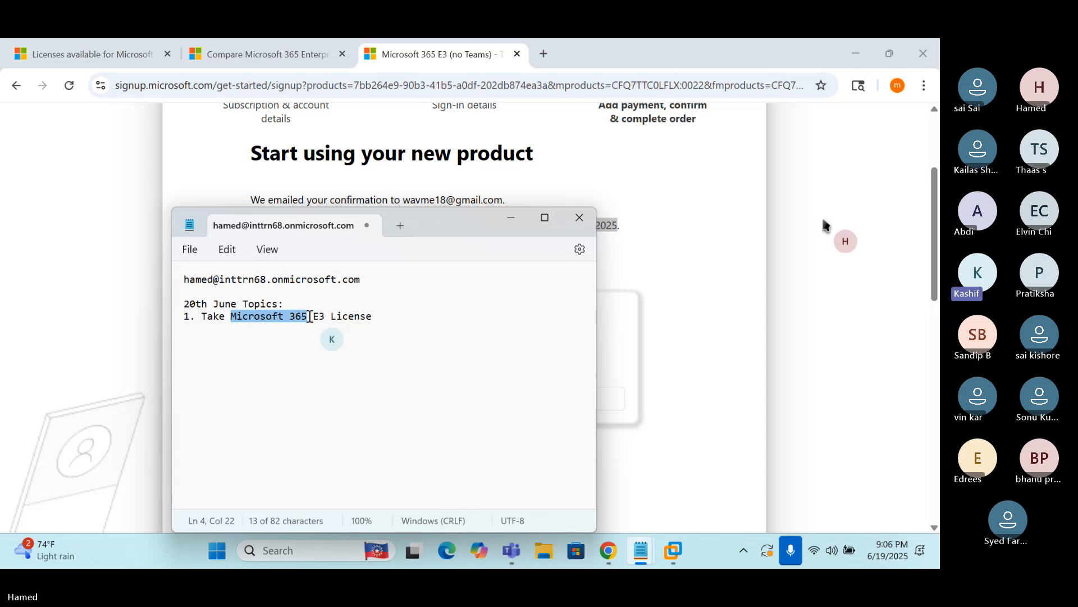
{"action": "left_click", "coordinate": [400, 319]}
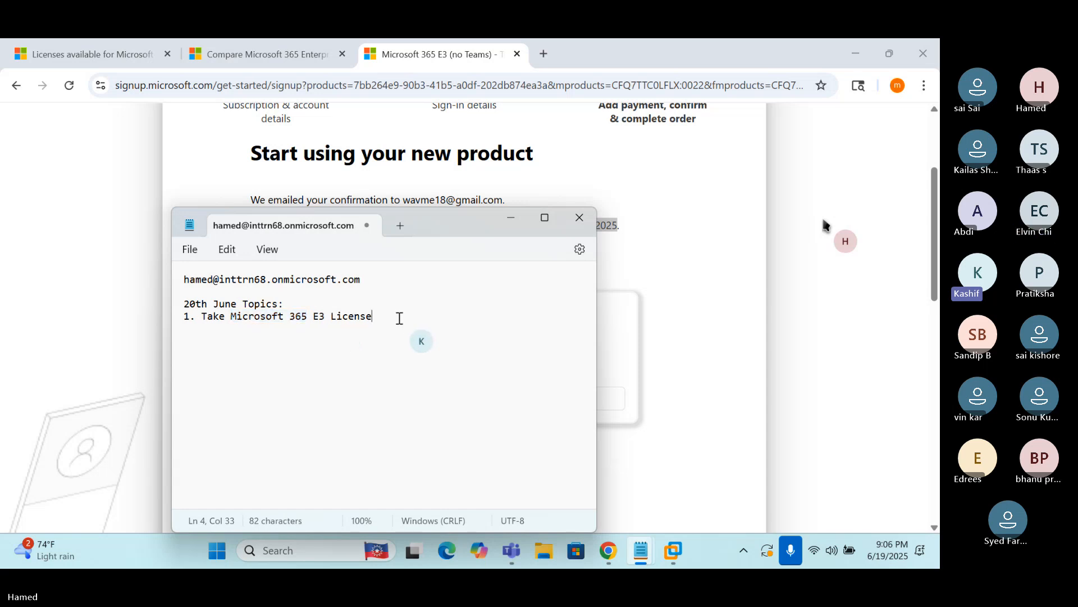
{"action": "key", "text": "Return"}
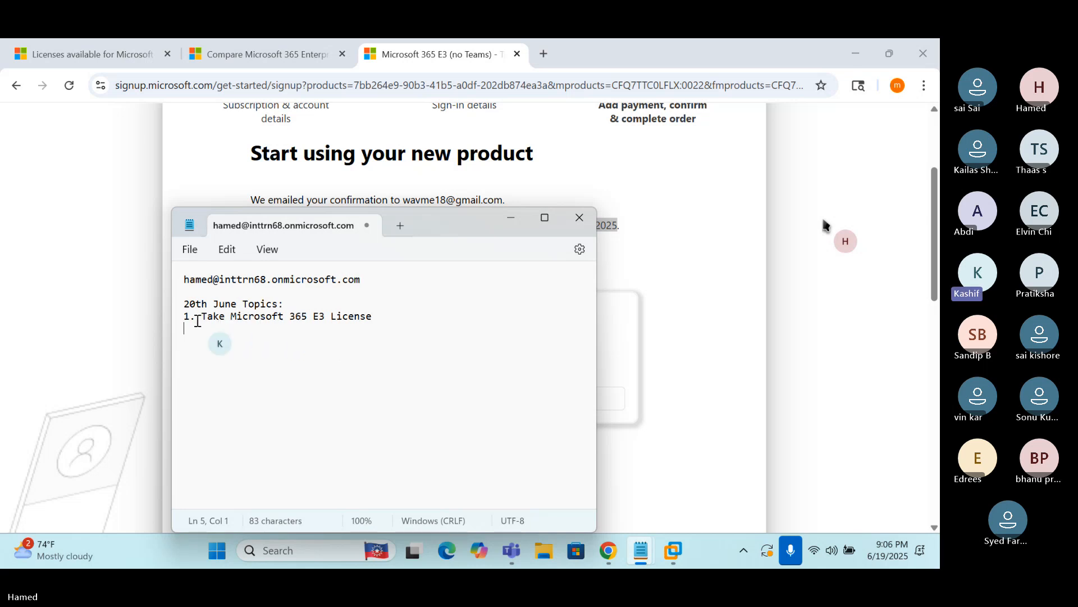
Bring the E3 (no Teams) trial's 'Start using your new product' page forward and scroll through it
{"action": "key", "text": "alt+Tab"}
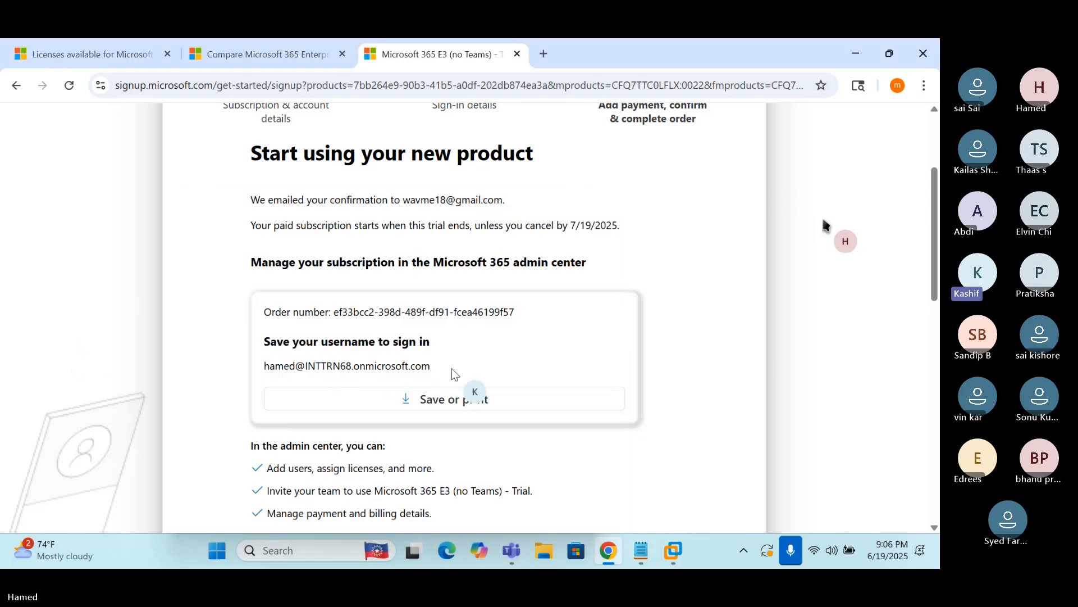
{"action": "scroll", "coordinate": [451, 369], "scroll_direction": "down", "scroll_amount": 1}
{"action": "scroll", "coordinate": [450, 369], "scroll_direction": "down", "scroll_amount": 2}
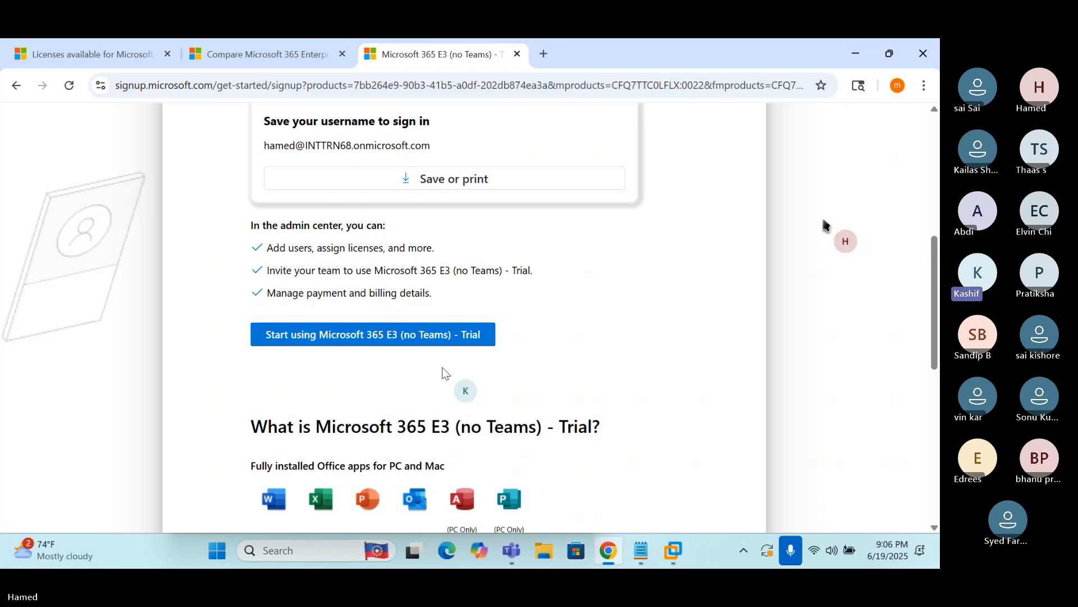
{"action": "scroll", "coordinate": [442, 368], "scroll_direction": "up", "scroll_amount": 5}
{"action": "scroll", "coordinate": [440, 367], "scroll_direction": "up", "scroll_amount": 1}
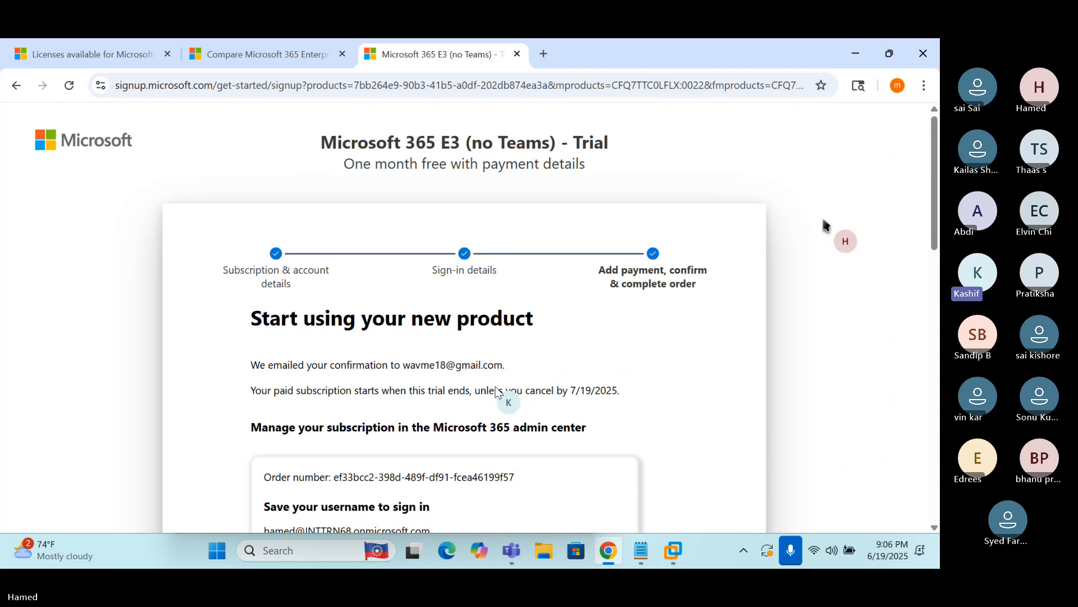
{"action": "left_click", "coordinate": [642, 556]}
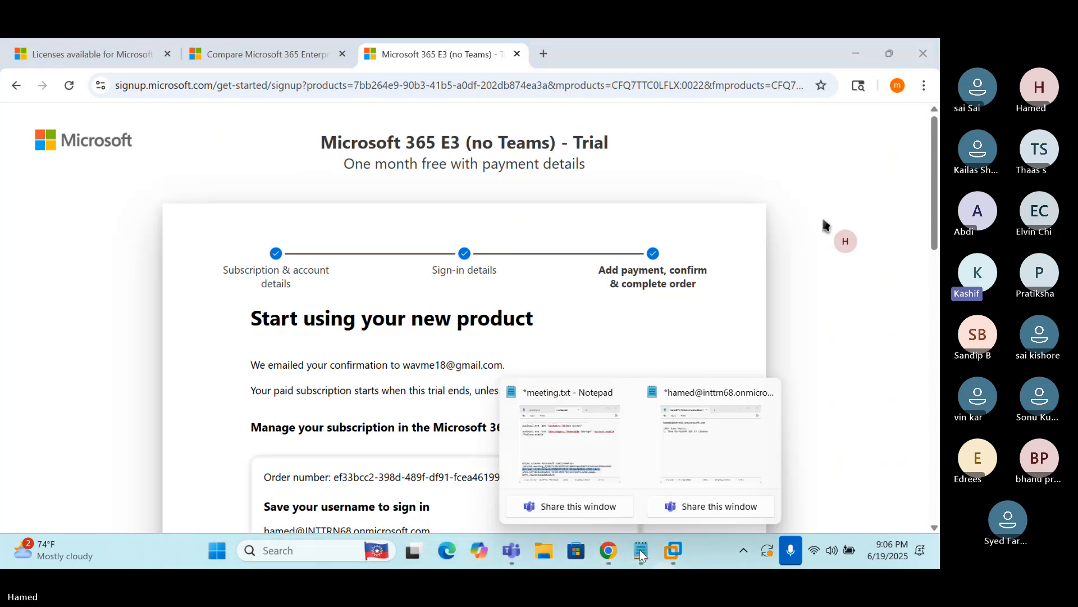
Add item '2. Extend free trail license for one more month' to the 20th June topics note
{"action": "left_click", "coordinate": [679, 464]}
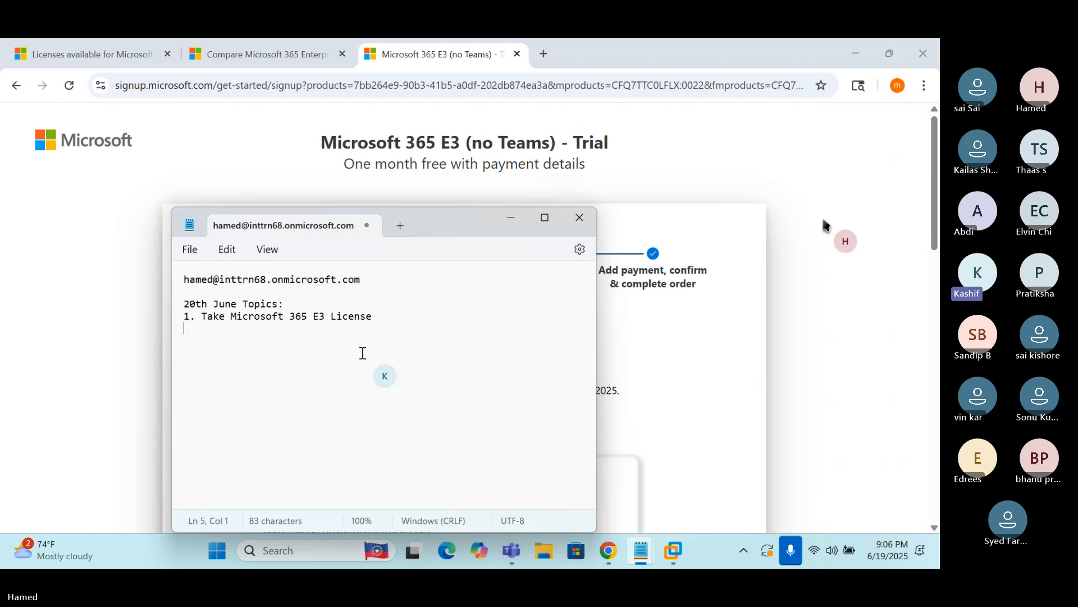
{"action": "type", "text": "2. Exted"}
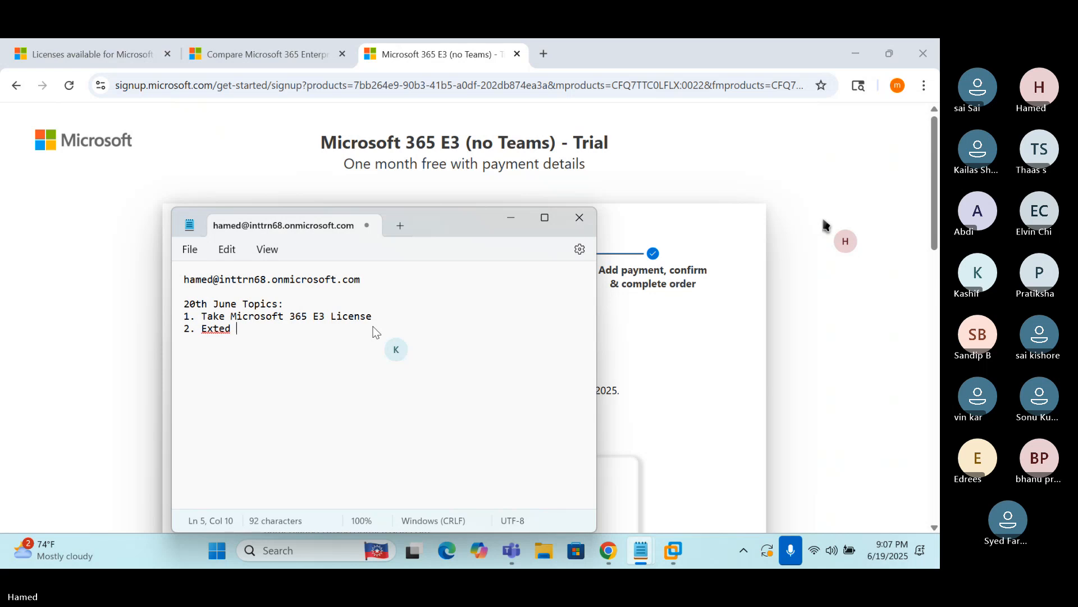
{"action": "key", "text": "BackSpace"}
{"action": "key", "text": "BackSpace"}
{"action": "type", "text": "nd free"}
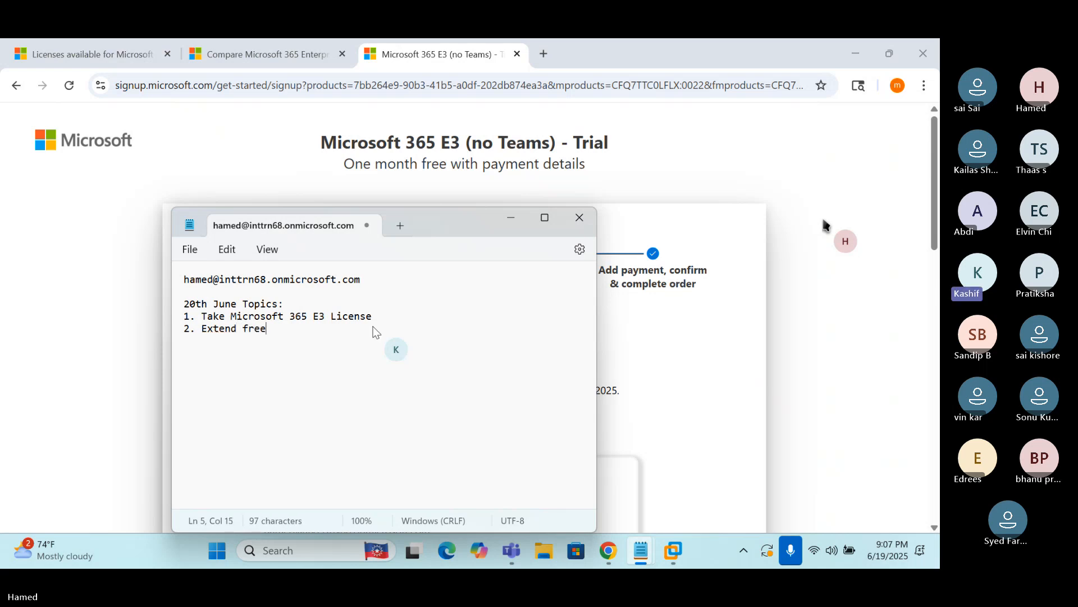
{"action": "type", "text": " trail"}
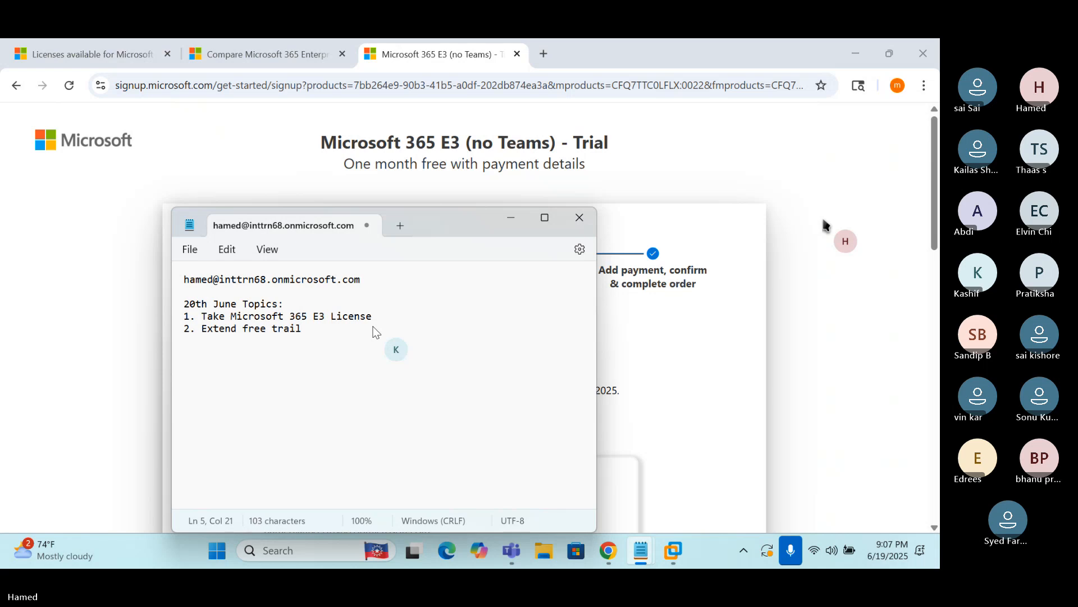
{"action": "type", "text": " lie"}
{"action": "key", "text": "BackSpace"}
{"action": "type", "text": "cense"}
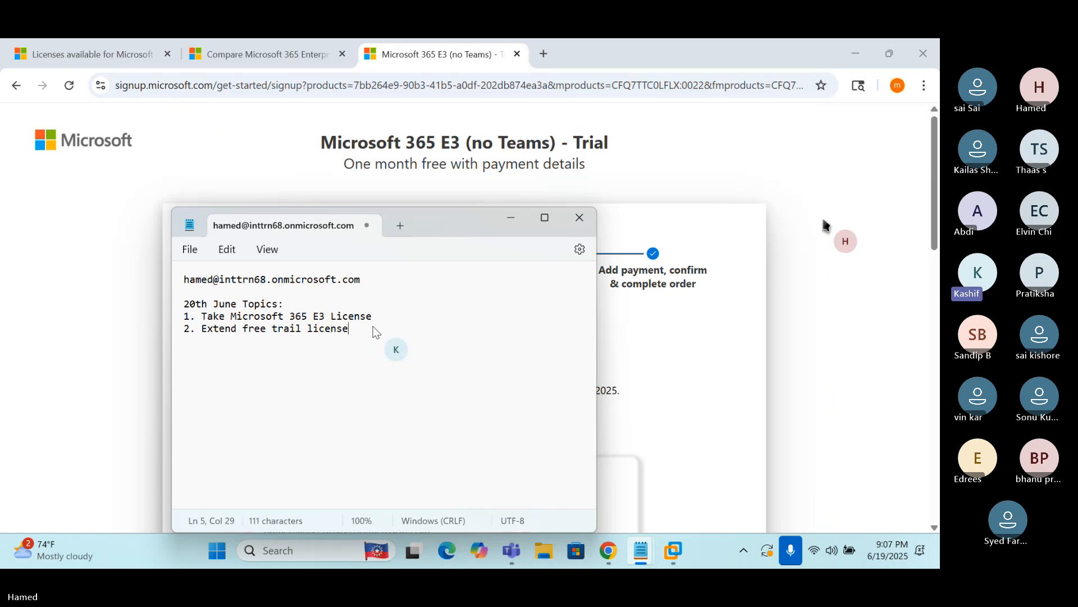
{"action": "type", "text": " f"}
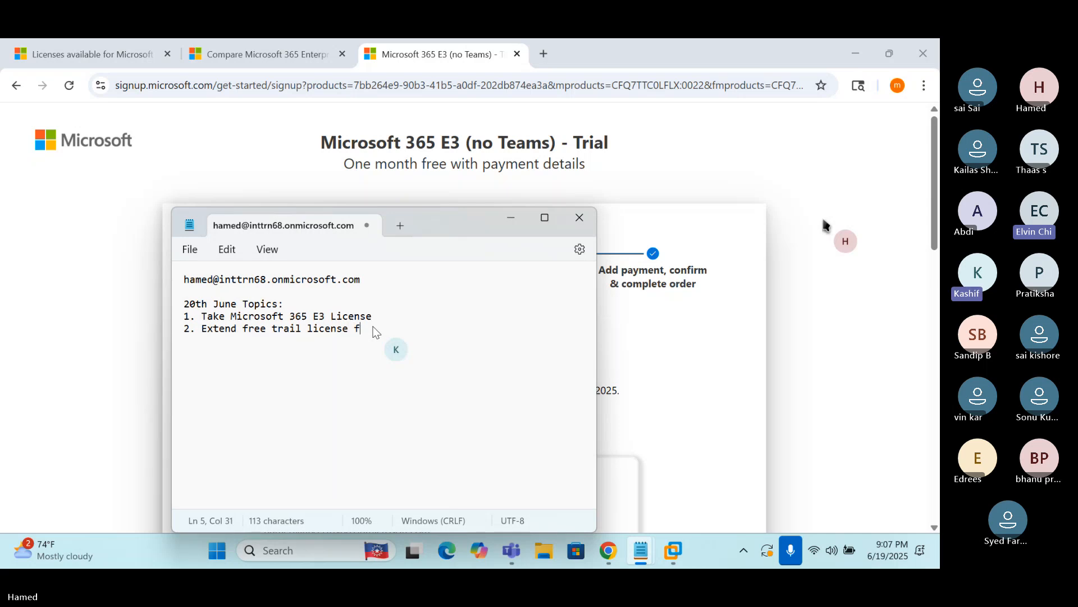
{"action": "type", "text": "or"}
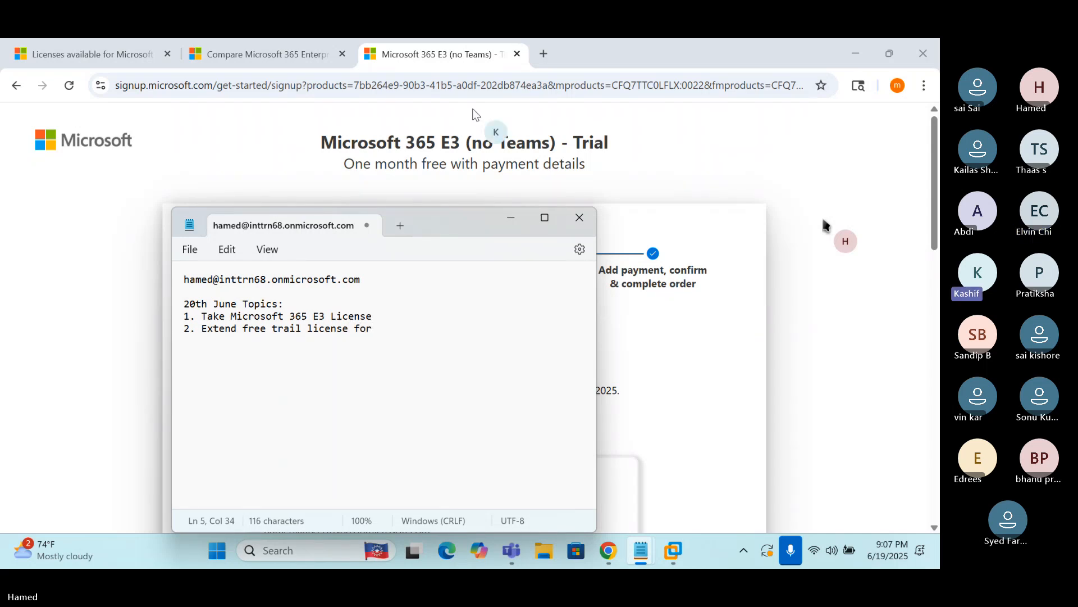
{"action": "type", "text": " one more mo"}
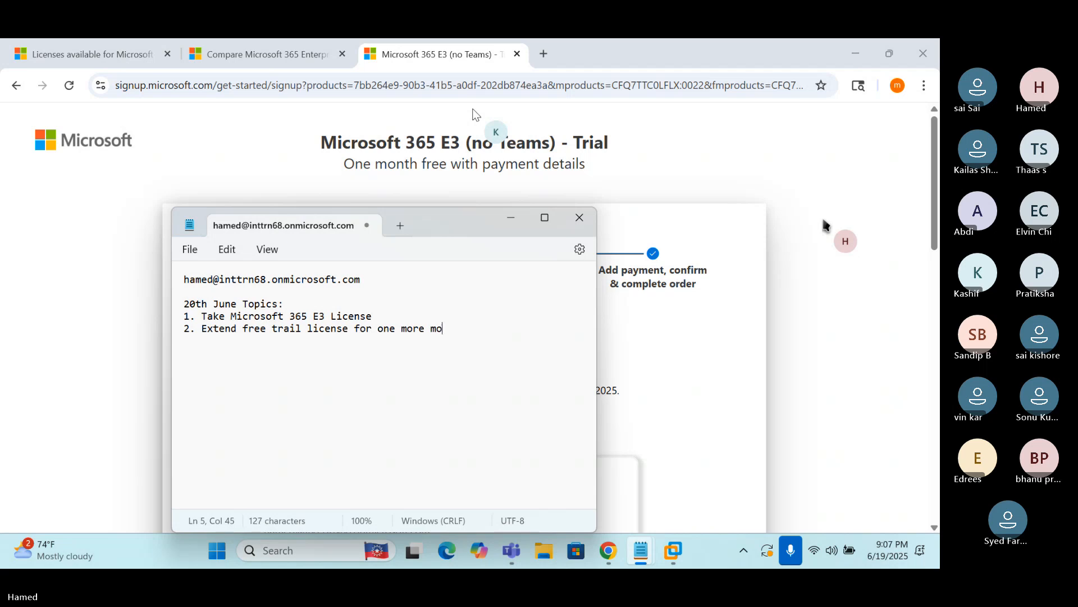
{"action": "type", "text": "nth"}
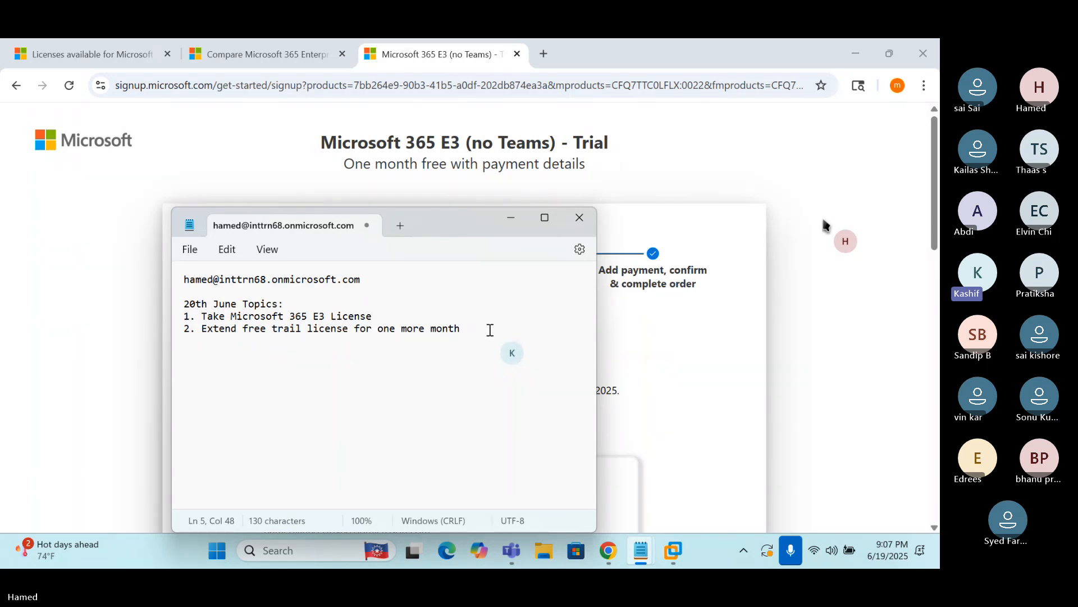
Select the new sign-in username, then launch 'Start using Microsoft 365 E3 (no Teams) - Trial'
{"action": "left_click", "coordinate": [88, 370]}
{"action": "scroll", "coordinate": [557, 319], "scroll_direction": "down", "scroll_amount": 5}
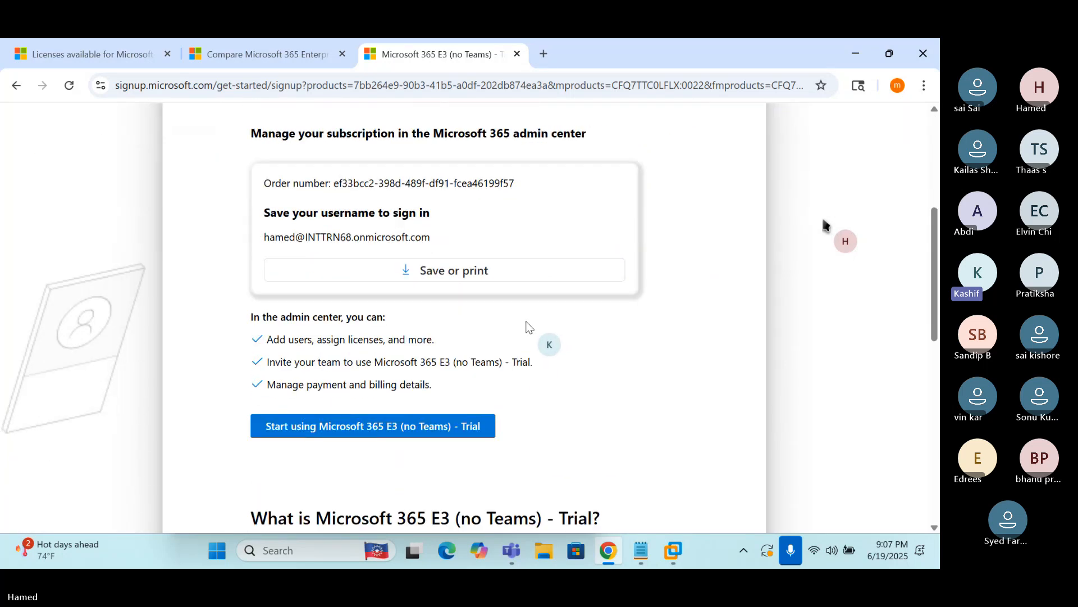
{"action": "left_click_drag", "start_coordinate": [263, 238], "coordinate": [437, 239]}
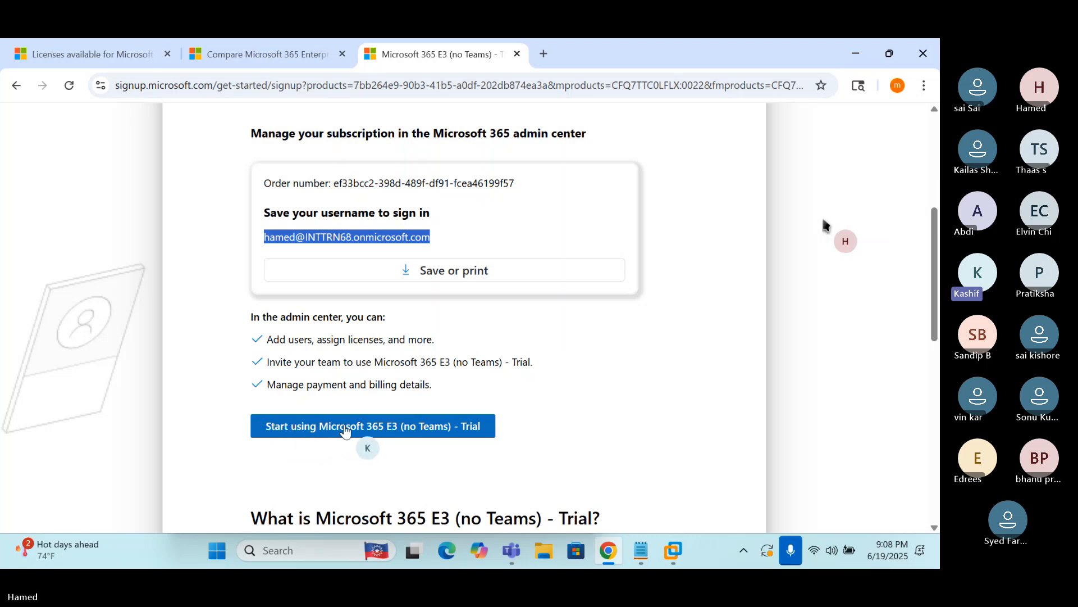
{"action": "left_click", "coordinate": [385, 428]}
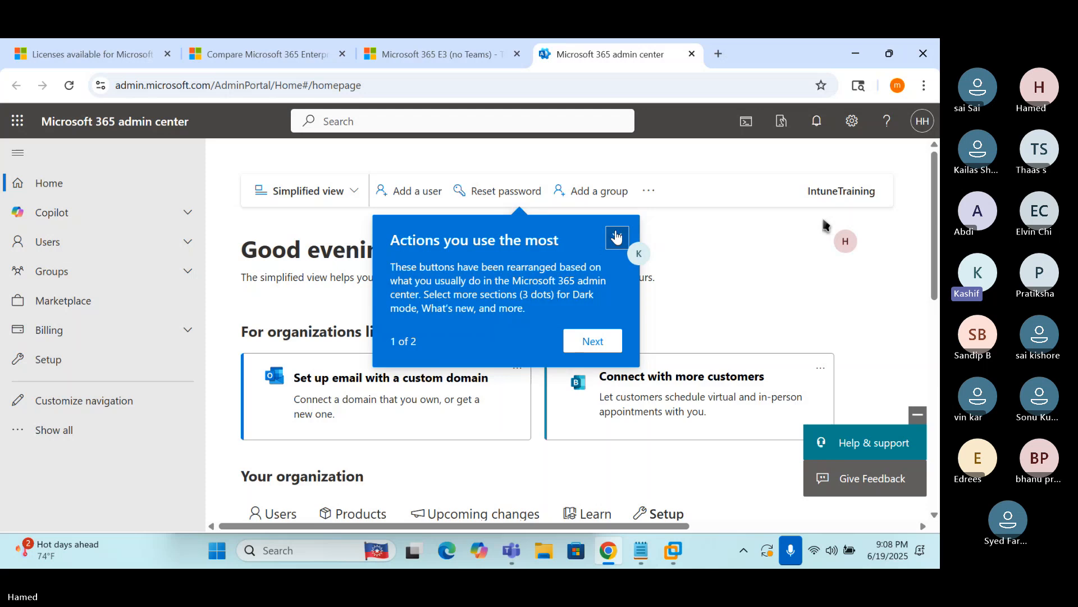
Dismiss the 'Actions you use the most' callout and check Notepad's recent files list
{"action": "left_click", "coordinate": [617, 236]}
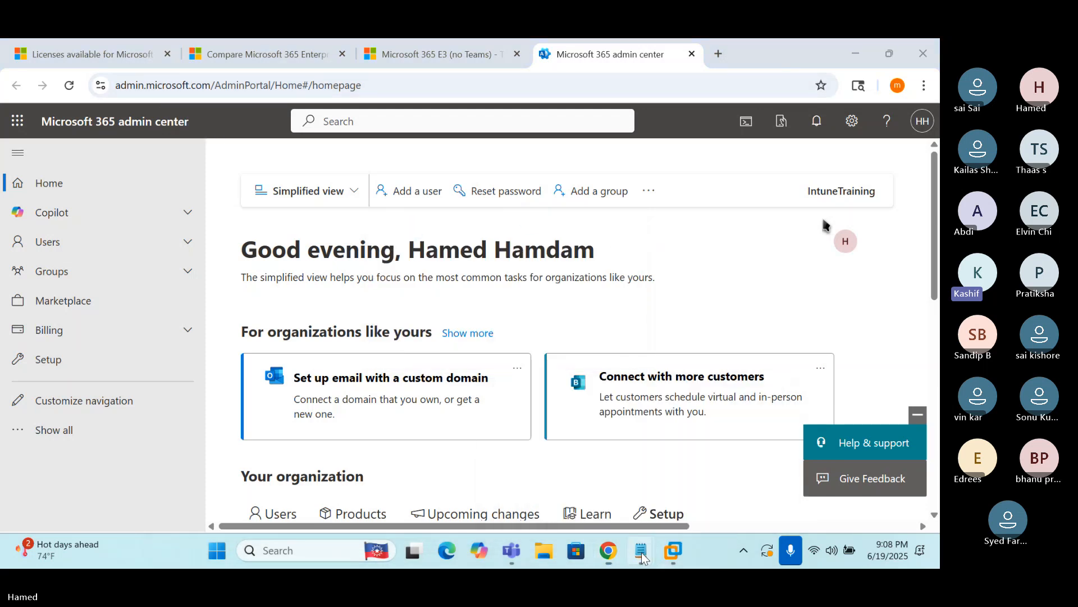
{"action": "mouse_move", "coordinate": [645, 547]}
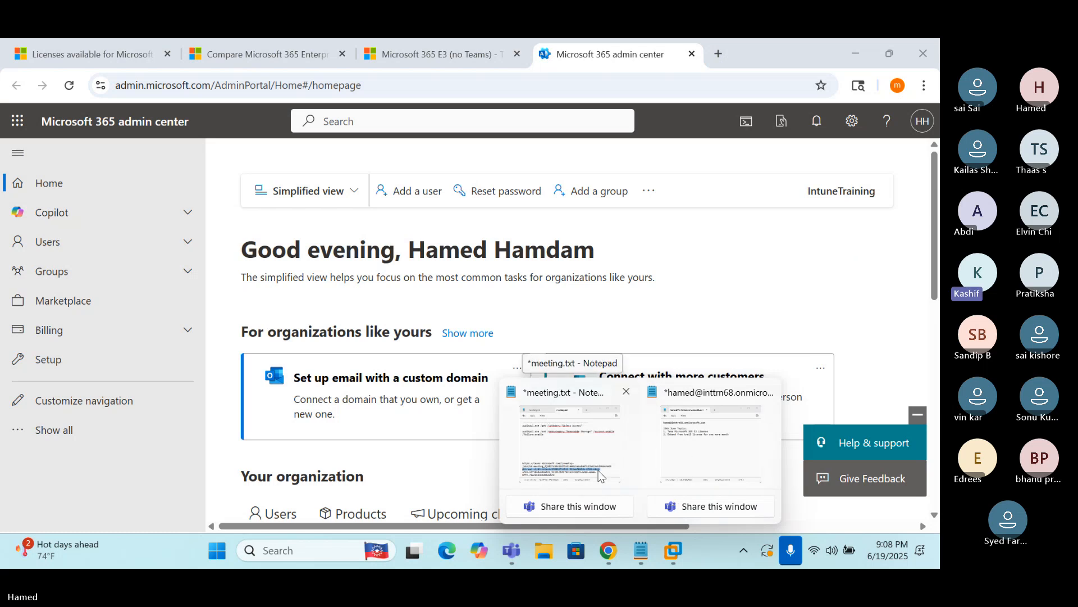
{"action": "mouse_move", "coordinate": [600, 473]}
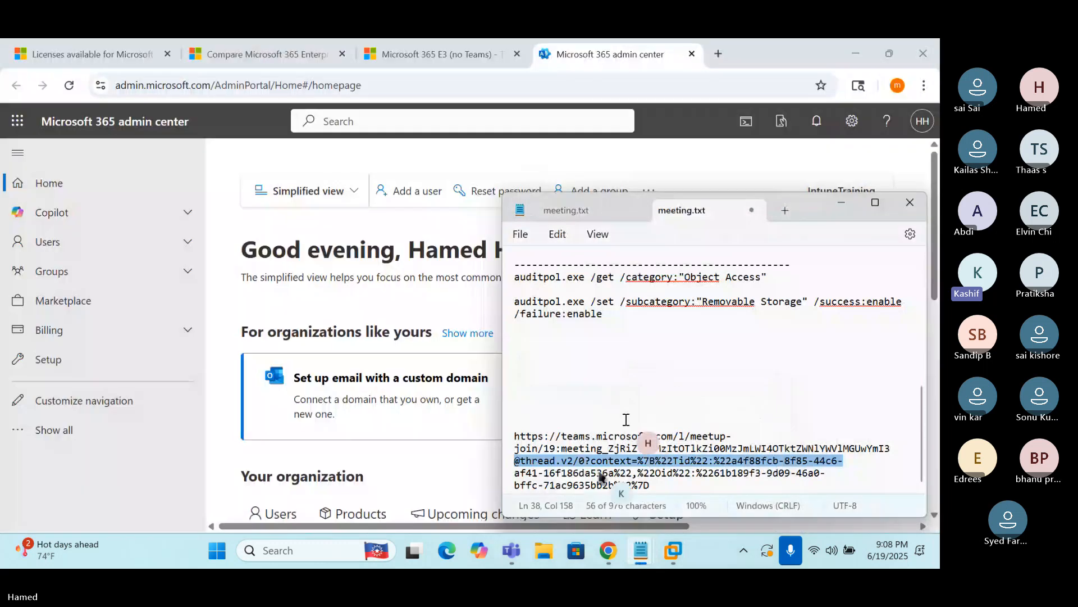
{"action": "right_click", "coordinate": [647, 547]}
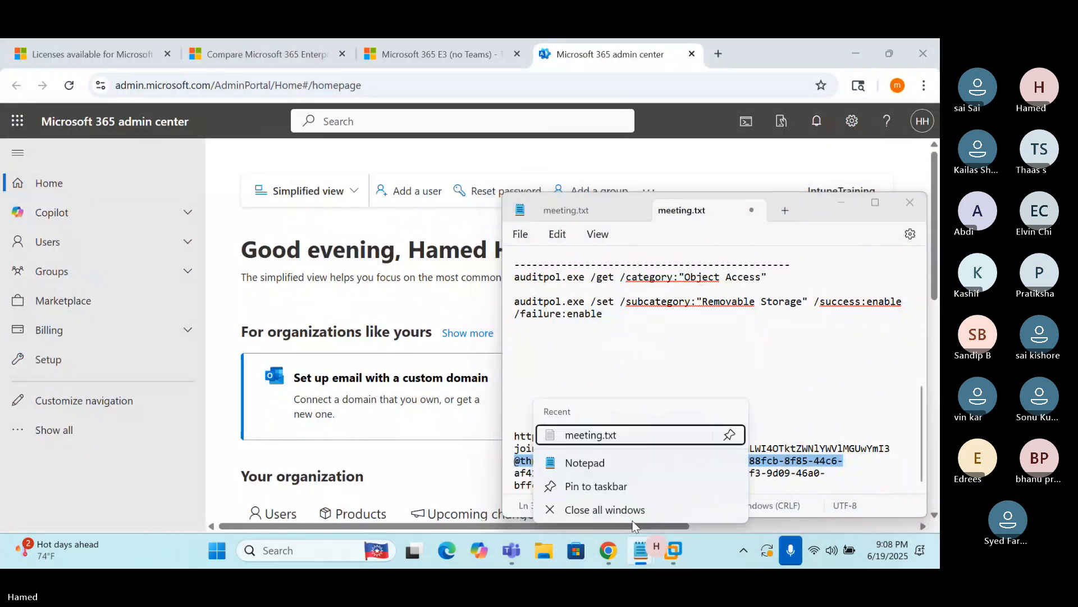
{"action": "right_click", "coordinate": [690, 436]}
{"action": "left_click", "coordinate": [567, 367]}
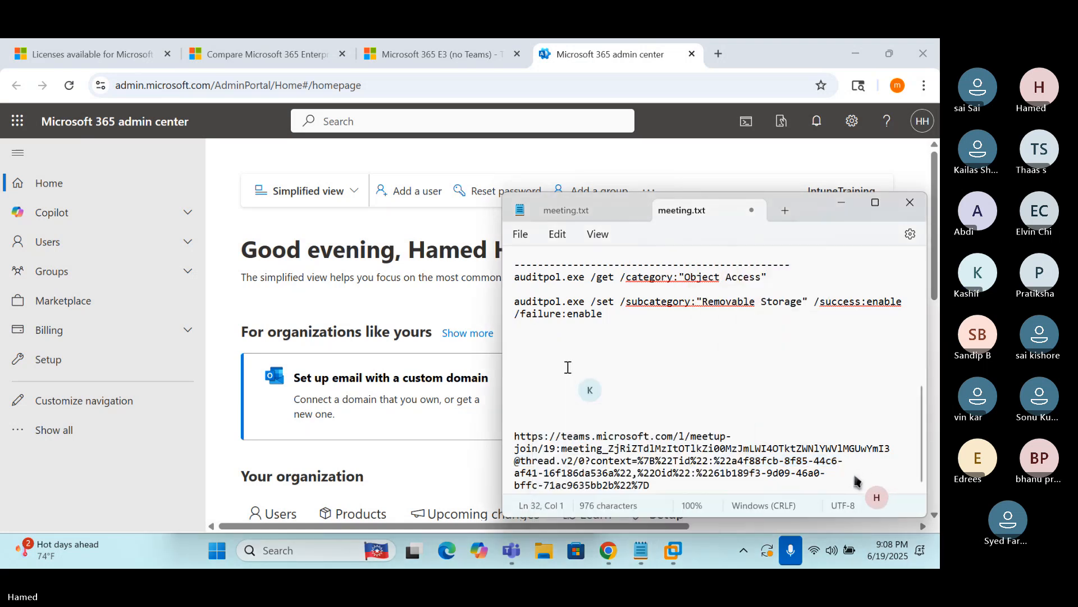
Close the duplicate meeting.txt tab through its save prompt, then close the meeting.txt window
{"action": "left_click", "coordinate": [752, 210]}
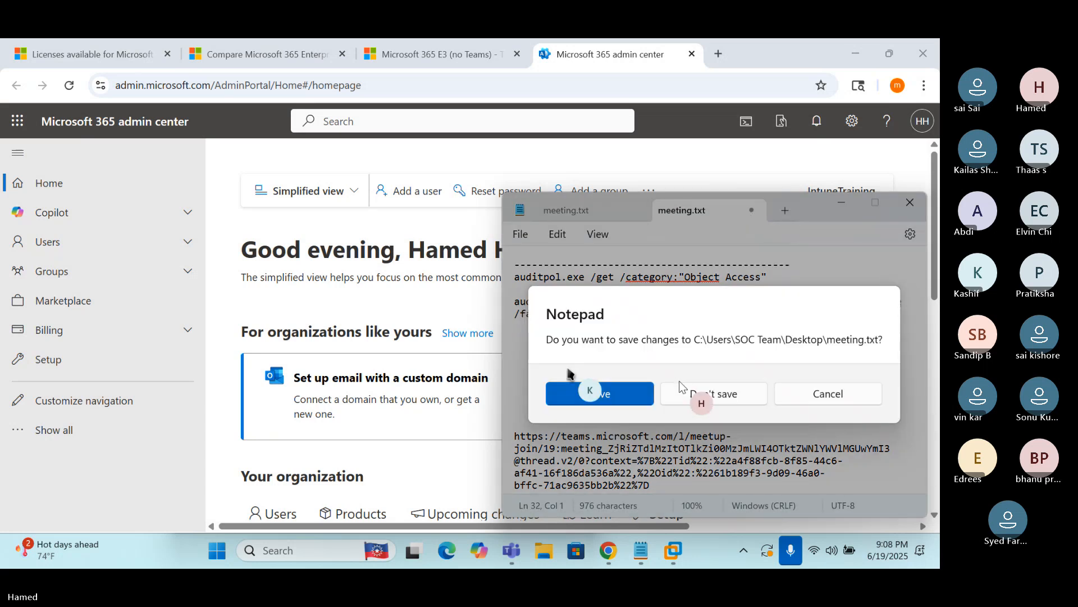
{"action": "left_click", "coordinate": [695, 396]}
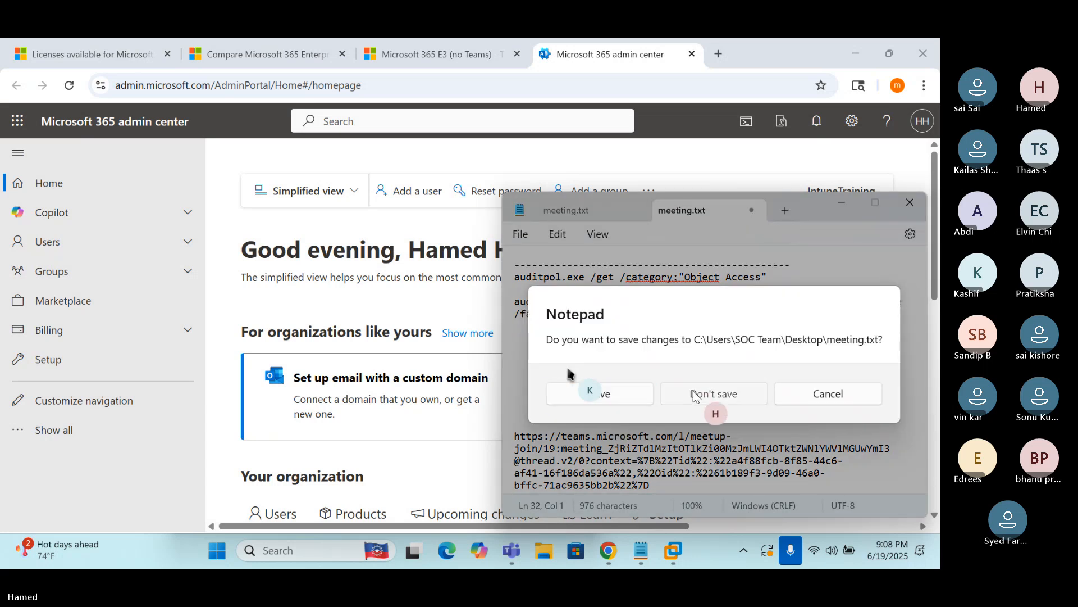
{"action": "left_click", "coordinate": [615, 393]}
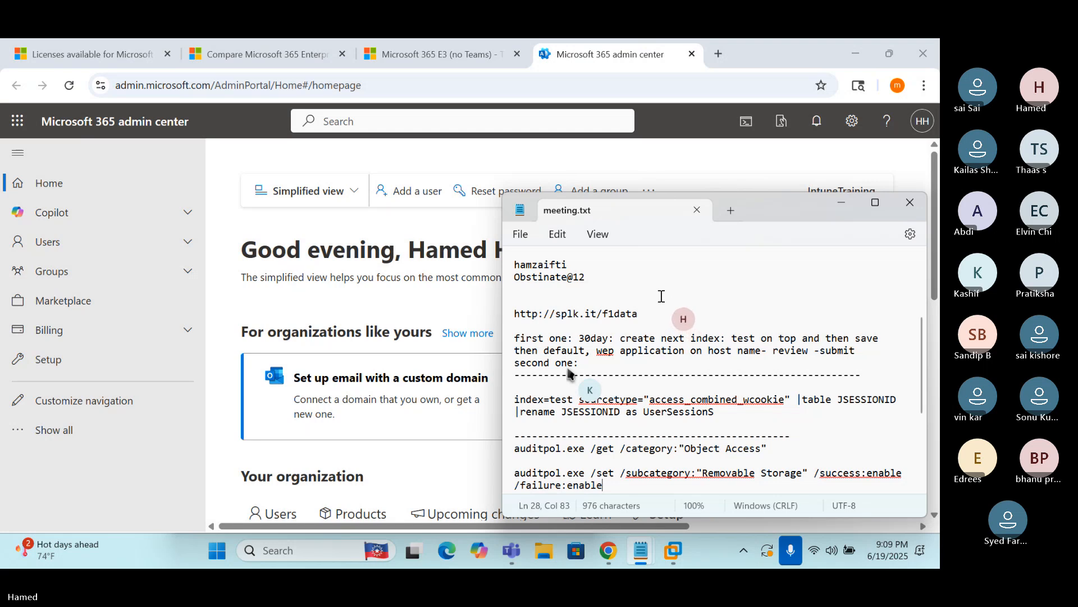
{"action": "left_click", "coordinate": [696, 209]}
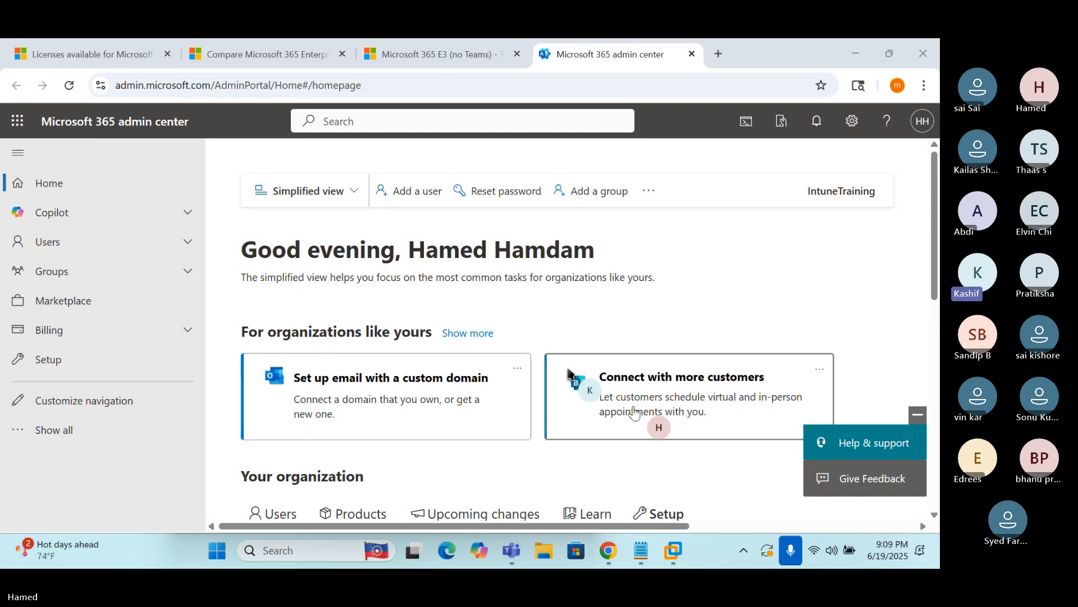
Reposition the topics note and add item '3. Overview of below websites :'
{"action": "left_click", "coordinate": [639, 555]}
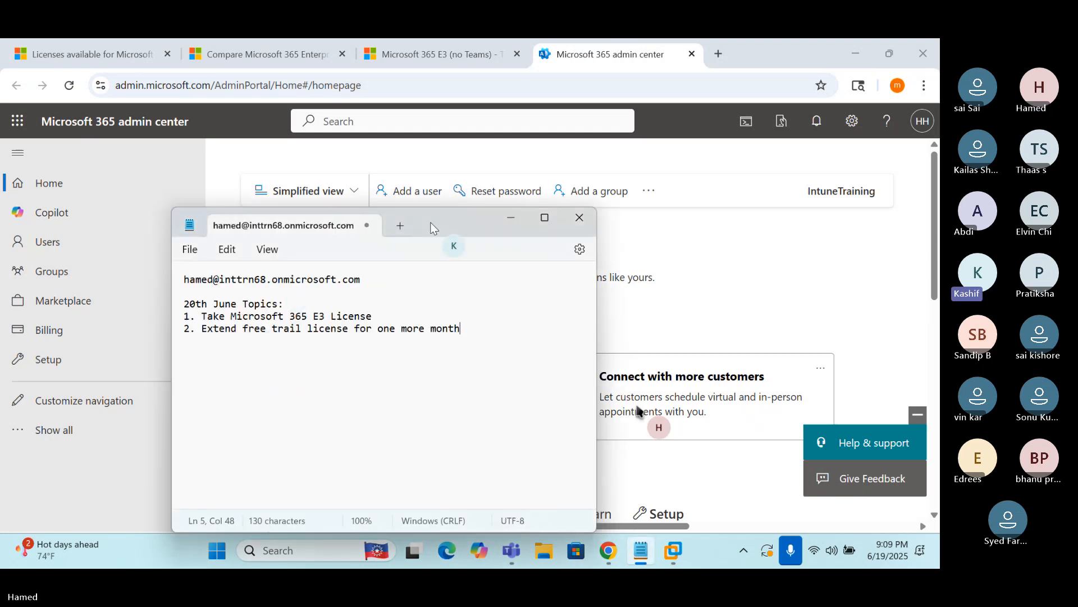
{"action": "left_click_drag", "start_coordinate": [433, 224], "coordinate": [541, 202]}
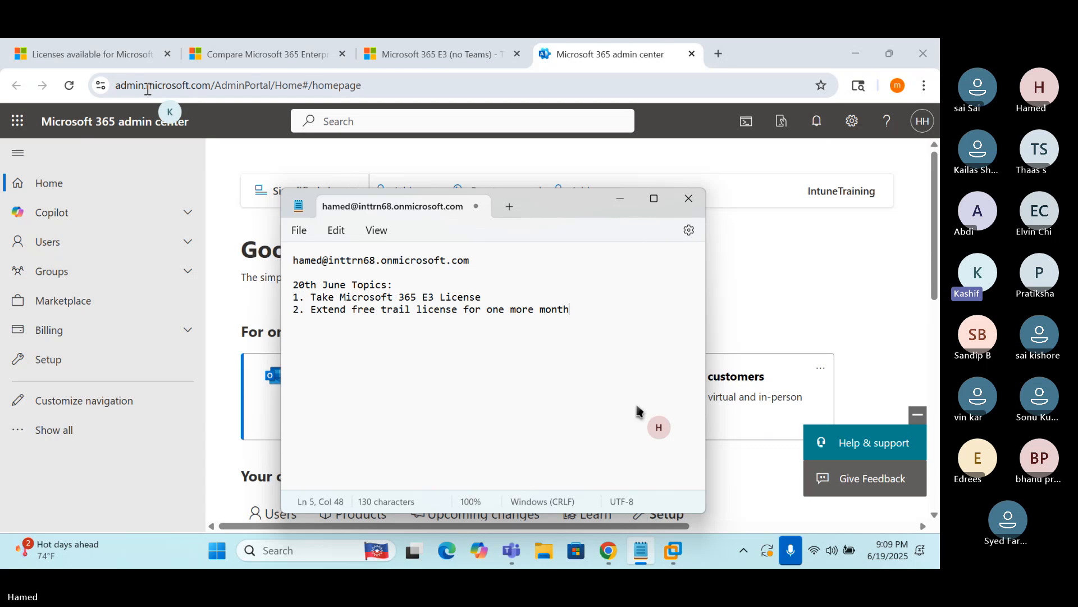
{"action": "key", "text": "Return"}
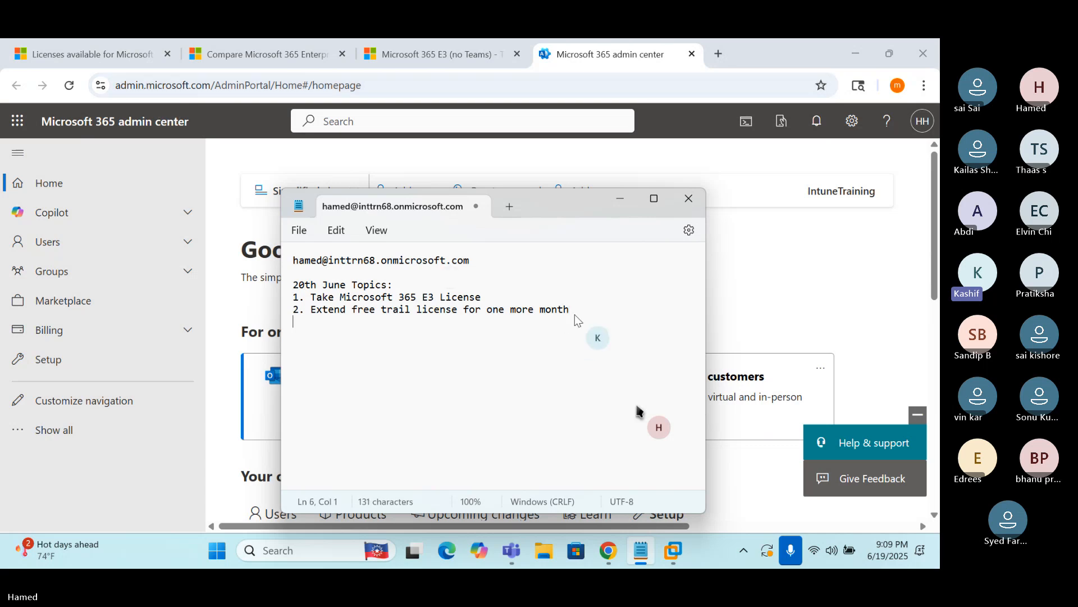
{"action": "type", "text": "3. Overview of b"}
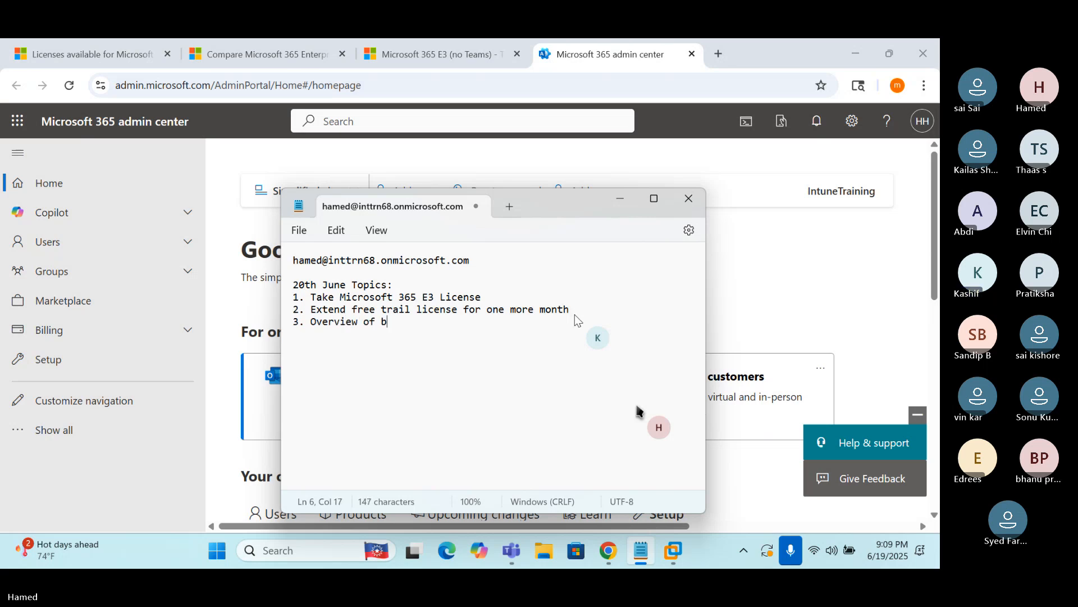
{"action": "type", "text": "elow web"}
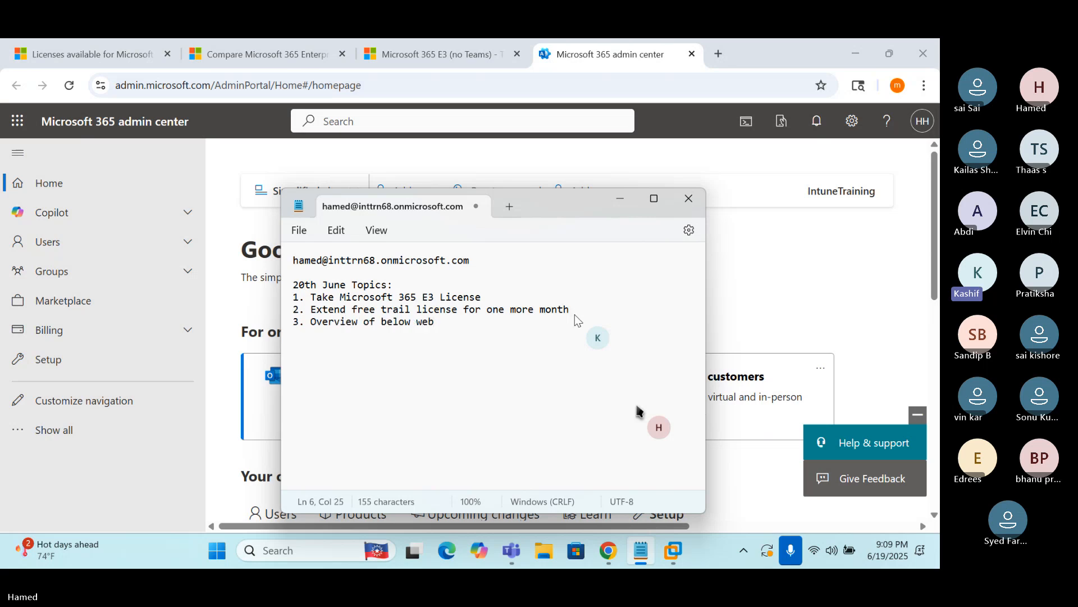
{"action": "type", "text": "sites"}
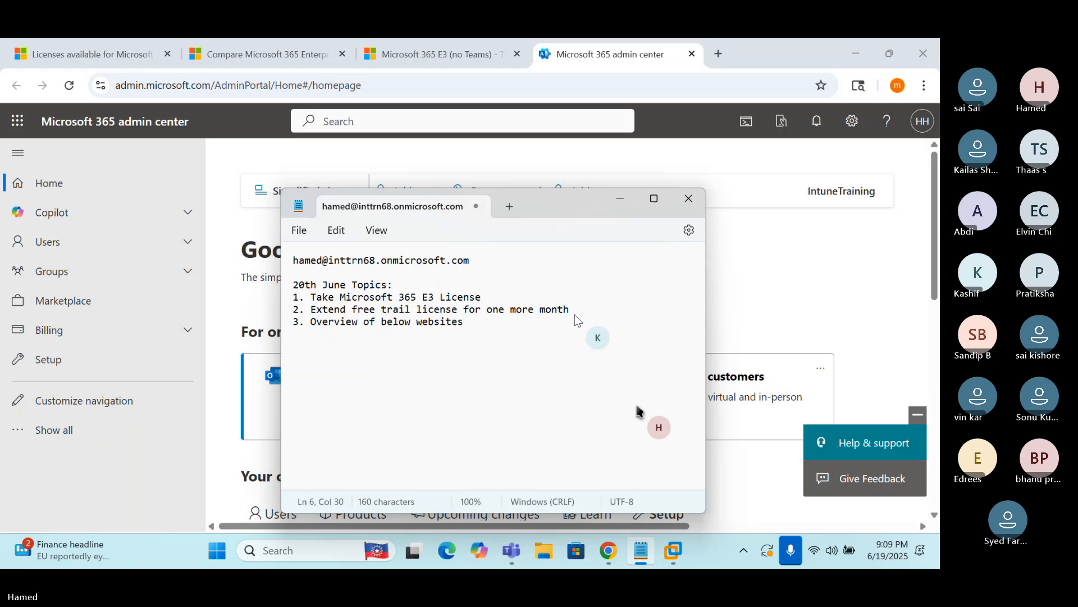
{"action": "type", "text": " :"}
List indented sub-items a. admin.microsoft.com, b. entra.microsoft.com and c. intune.microsoft.com
{"action": "key", "text": "Return"}
{"action": "type", "text": "a. a"}
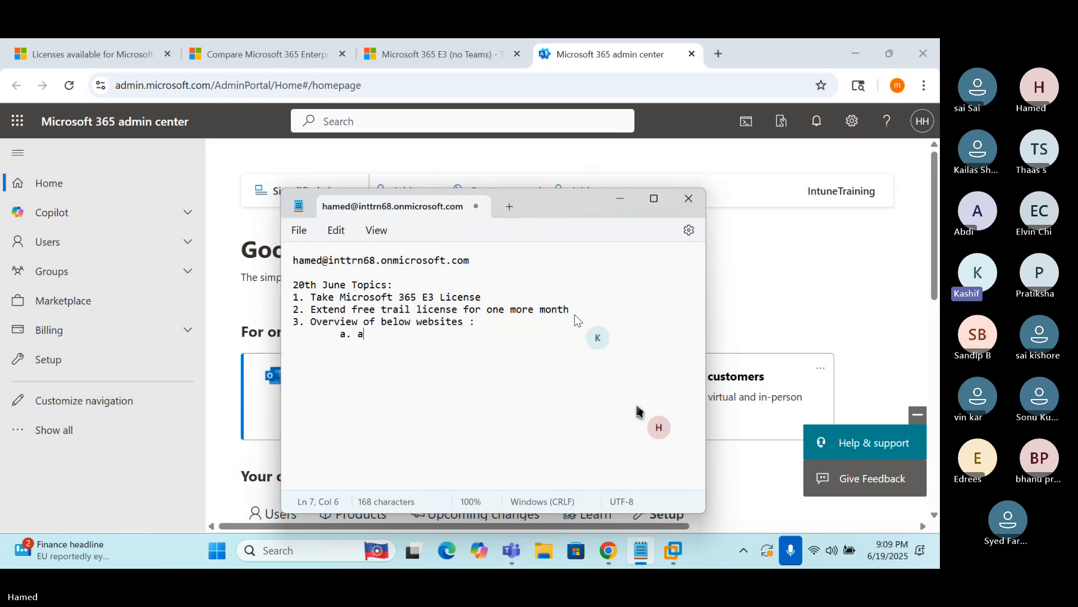
{"action": "type", "text": "dmin.microsoft.com"}
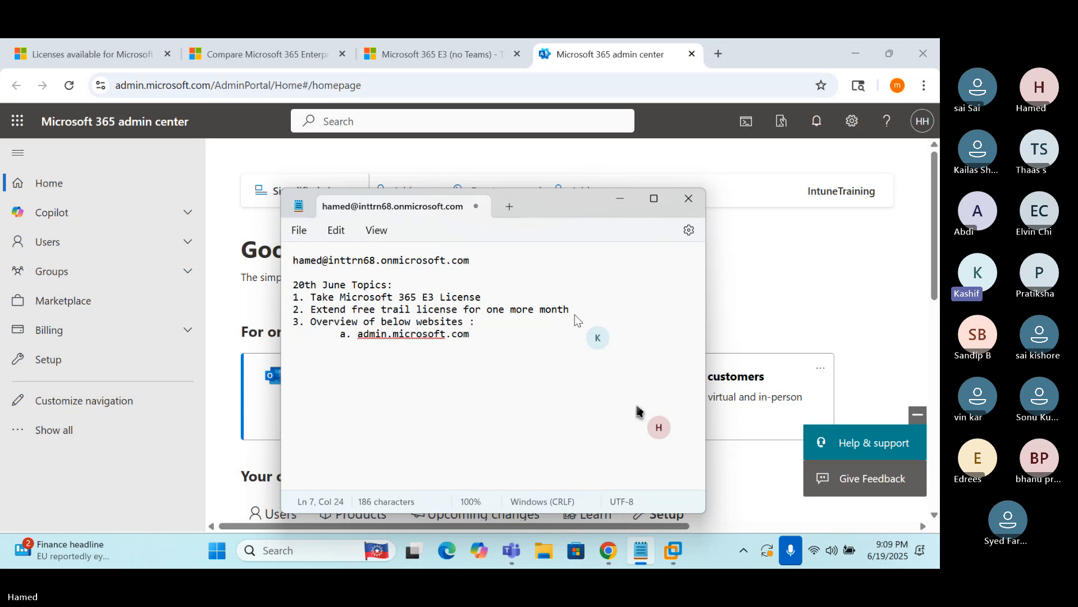
{"action": "key", "text": "Return"}
{"action": "key", "text": "Tab"}
{"action": "type", "text": "b. entra."}
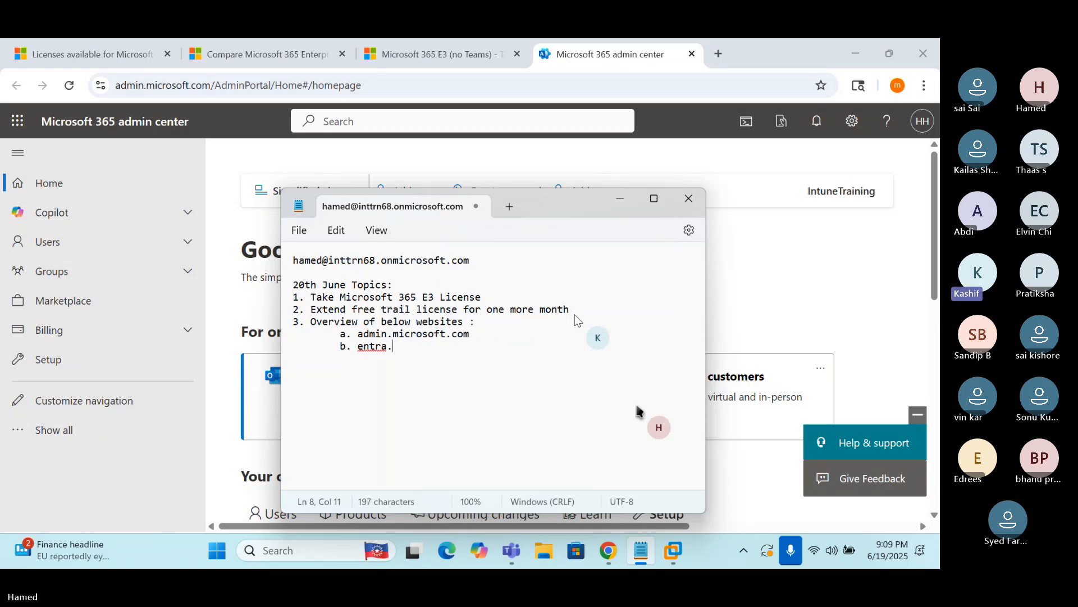
{"action": "type", "text": "microsoft"}
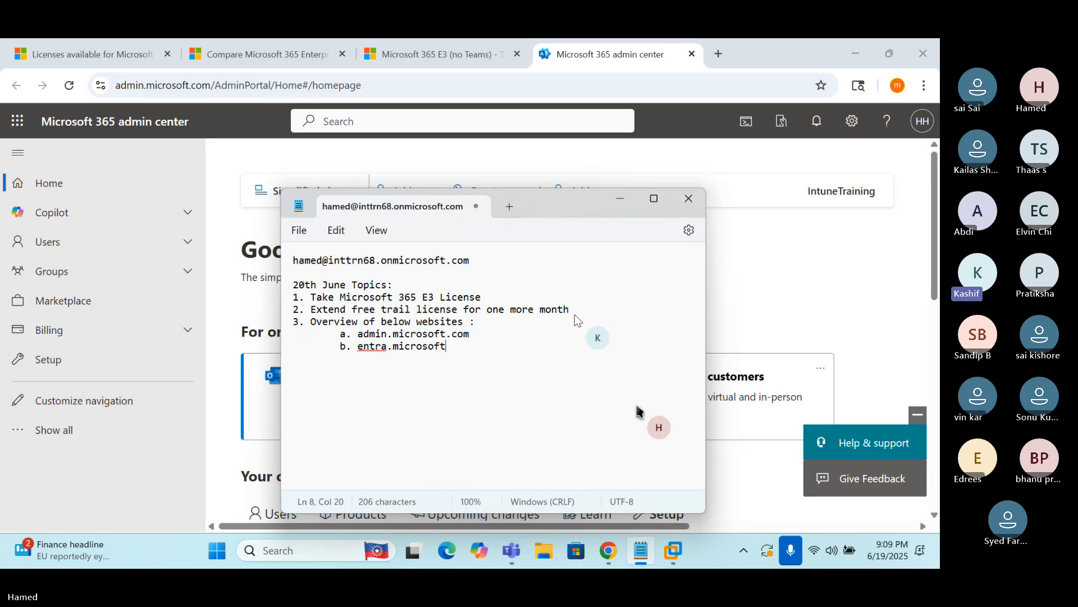
{"action": "type", "text": ".com"}
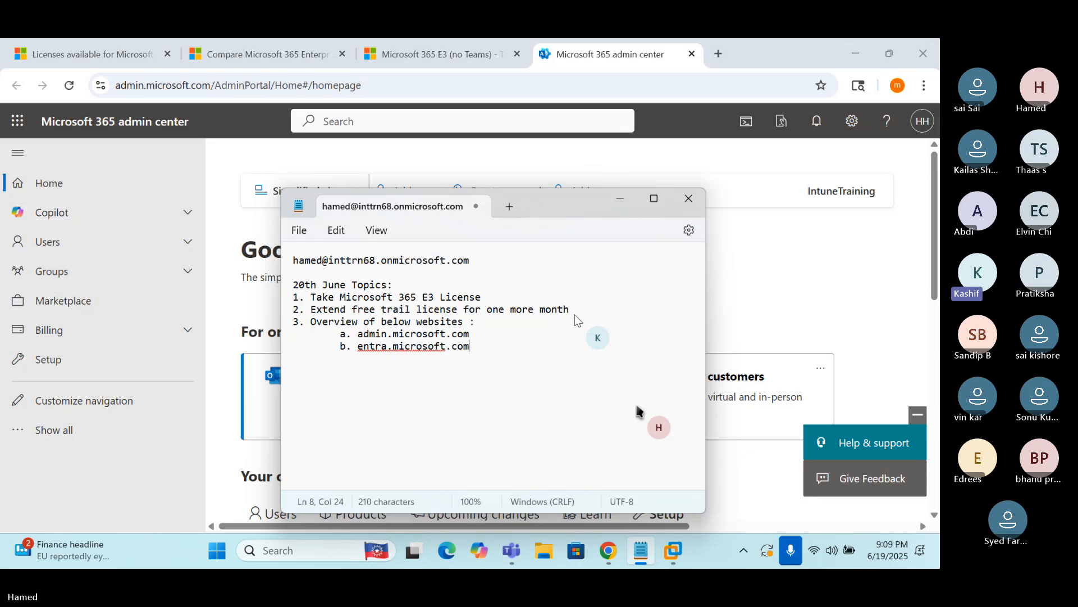
{"action": "key", "text": "Return"}
{"action": "key", "text": "Tab"}
{"action": "type", "text": "c. in"}
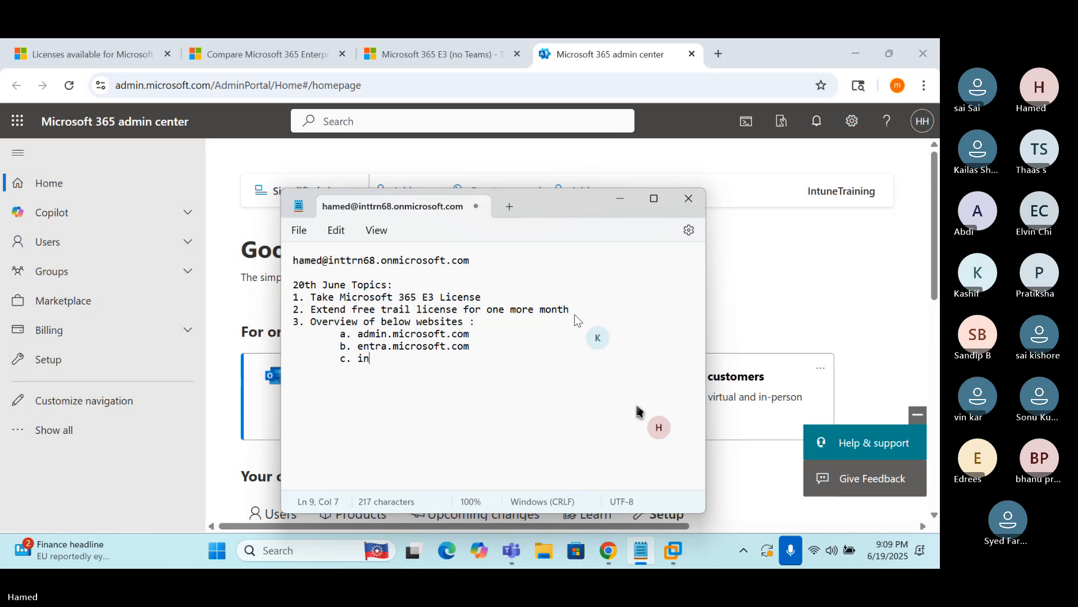
{"action": "type", "text": "tune.microsoft.com"}
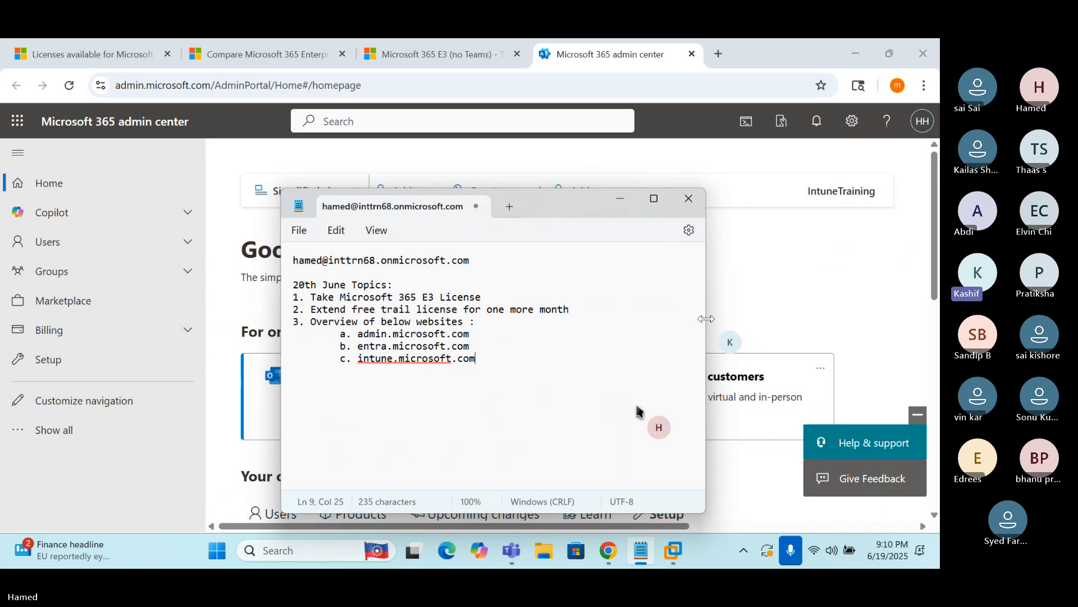
Widen the note and append '- MS365 Admin center For license management' after admin.microsoft.com
{"action": "left_click_drag", "start_coordinate": [706, 318], "coordinate": [891, 319]}
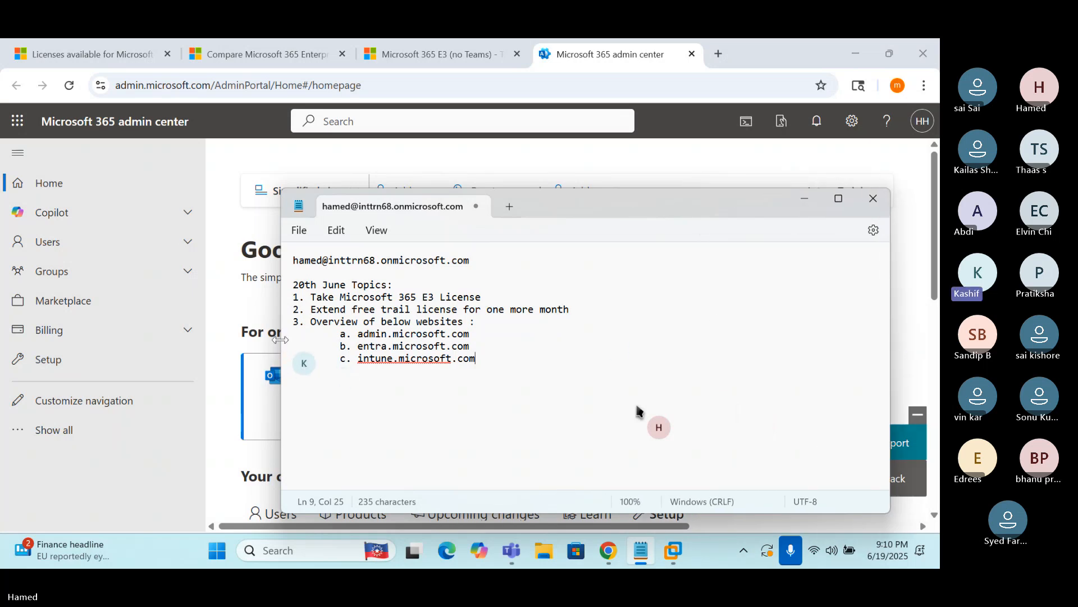
{"action": "left_click_drag", "start_coordinate": [281, 339], "coordinate": [136, 328]}
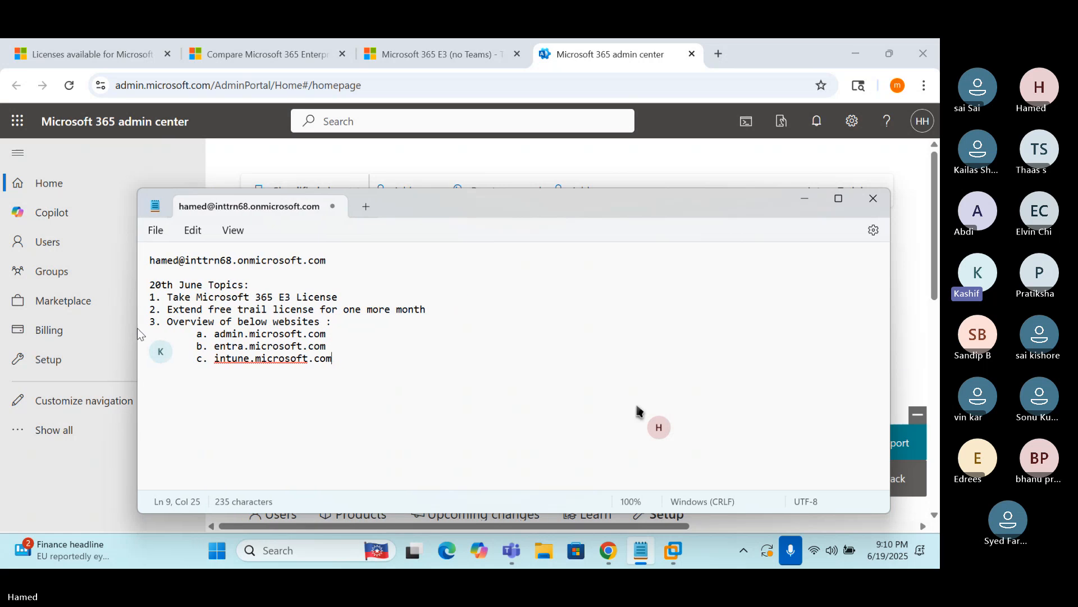
{"action": "left_click", "coordinate": [339, 333]}
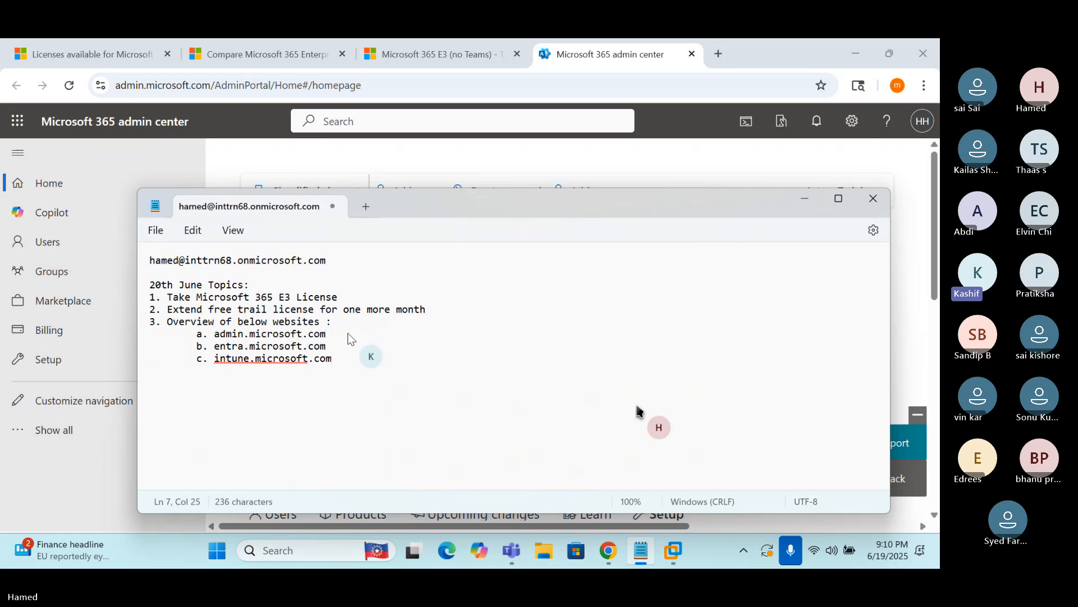
{"action": "type", "text": "- "}
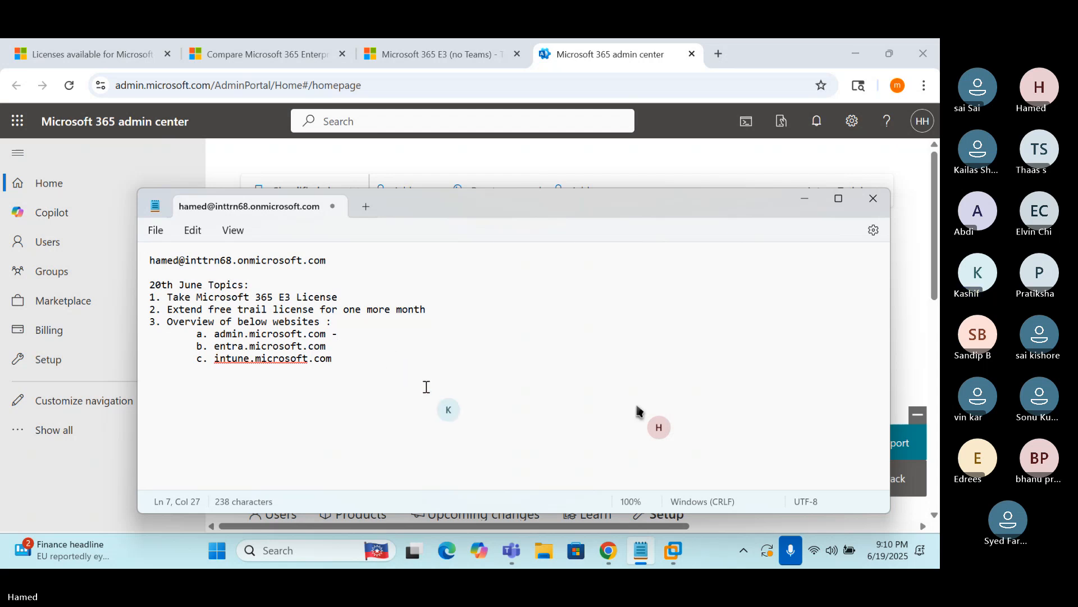
{"action": "type", "text": "MS365 Ad"}
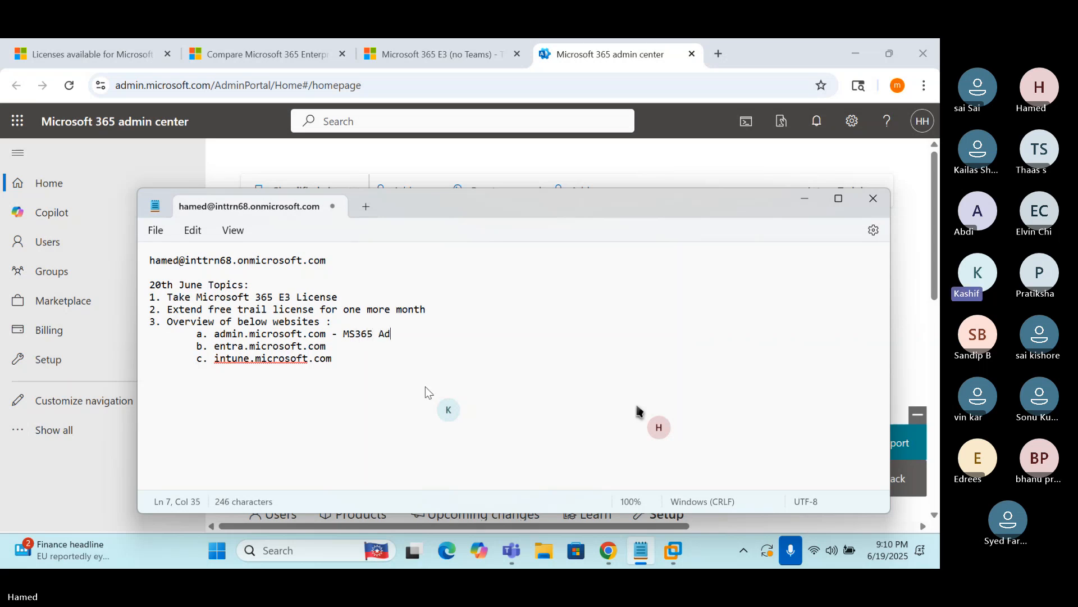
{"action": "type", "text": "min c"}
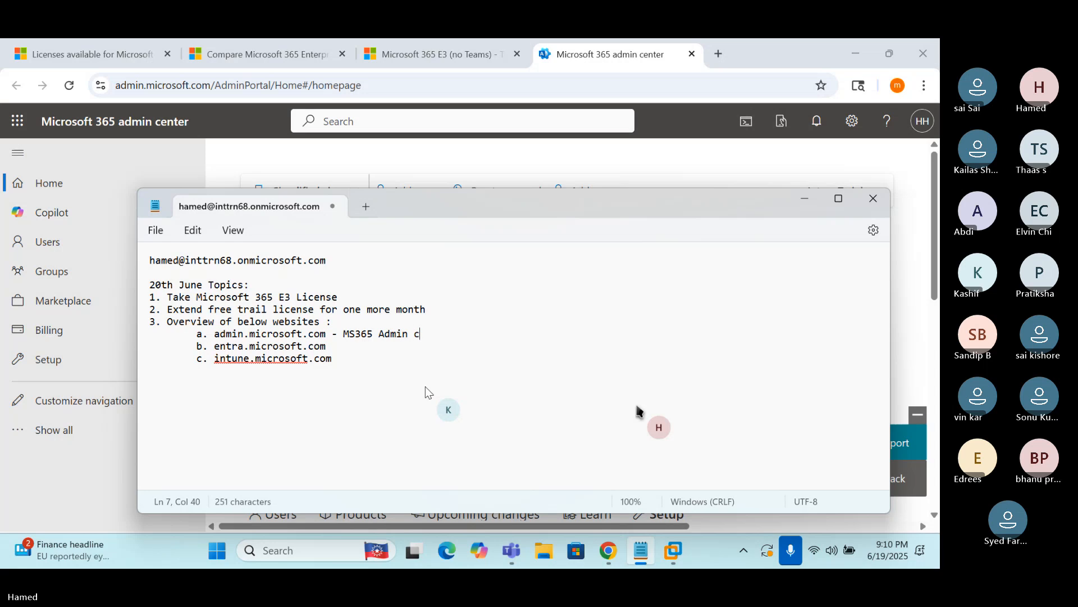
{"action": "type", "text": "enter"}
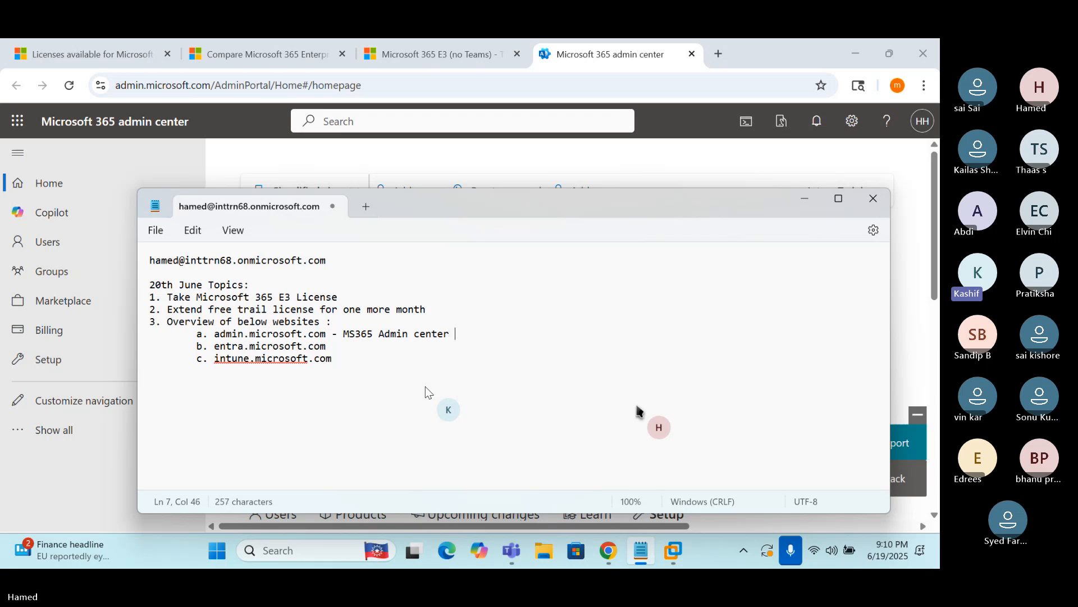
{"action": "type", "text": "For license manage"}
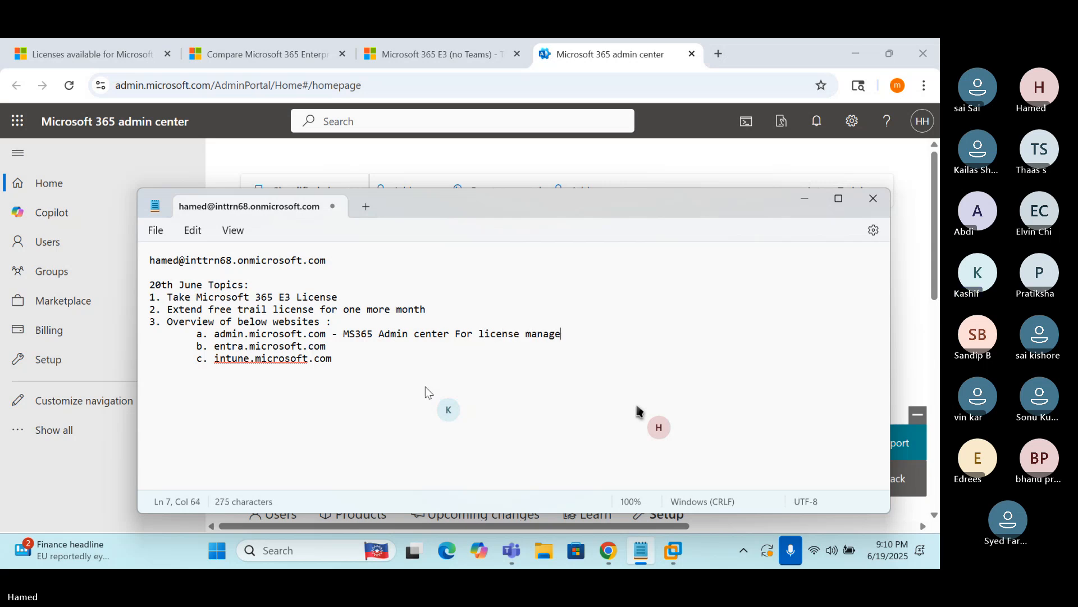
{"action": "type", "text": "ment"}
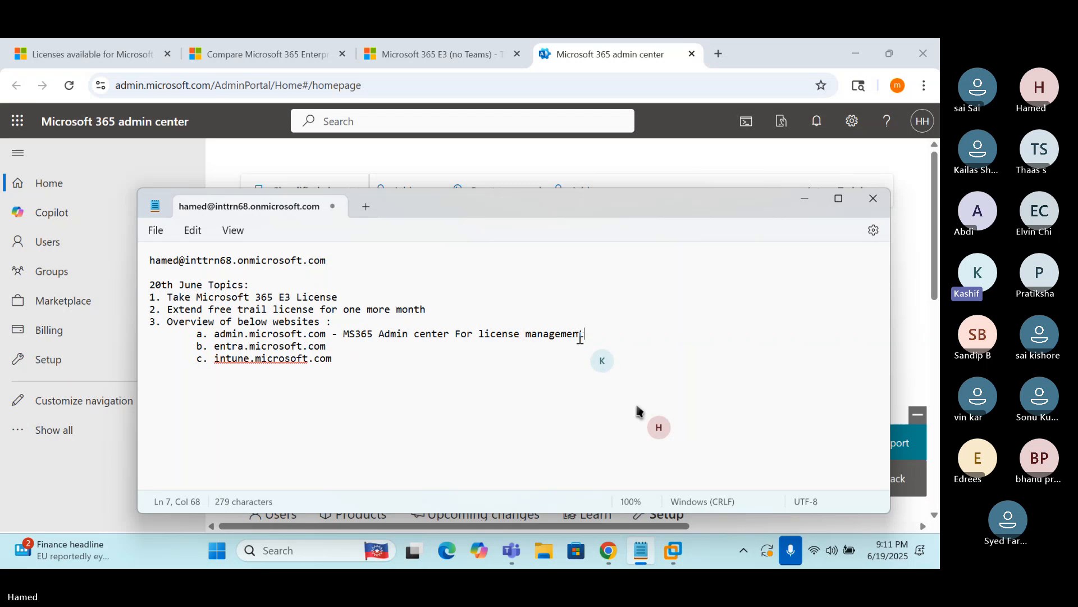
{"action": "left_click", "coordinate": [106, 480]}
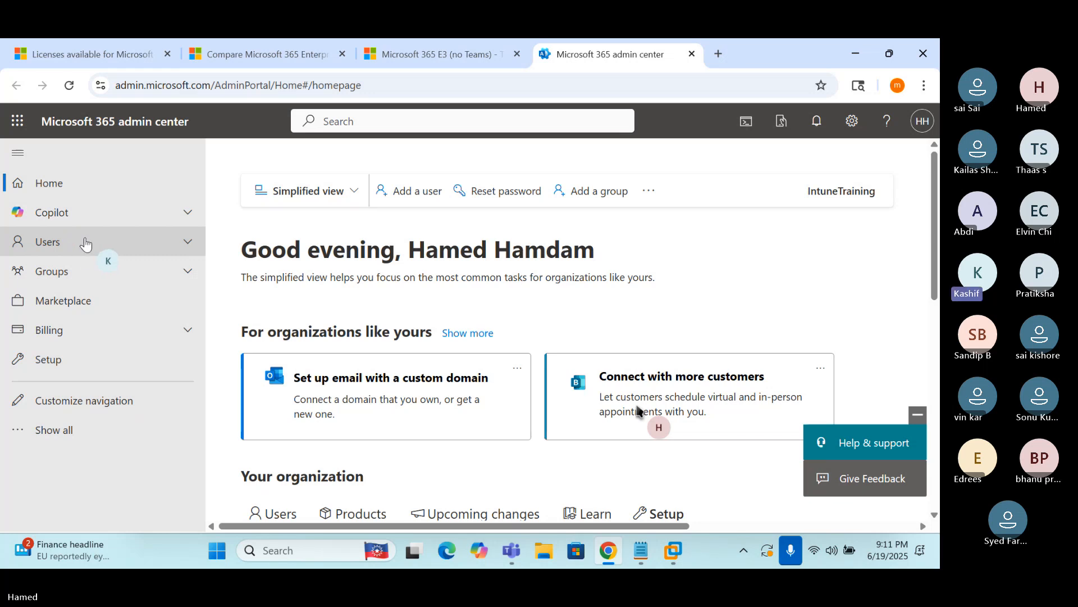
Show the homepage Users list with the admin's Microsoft 365 E3 (no Teams) licence and expand Billing
{"action": "scroll", "coordinate": [482, 331], "scroll_direction": "down", "scroll_amount": 1}
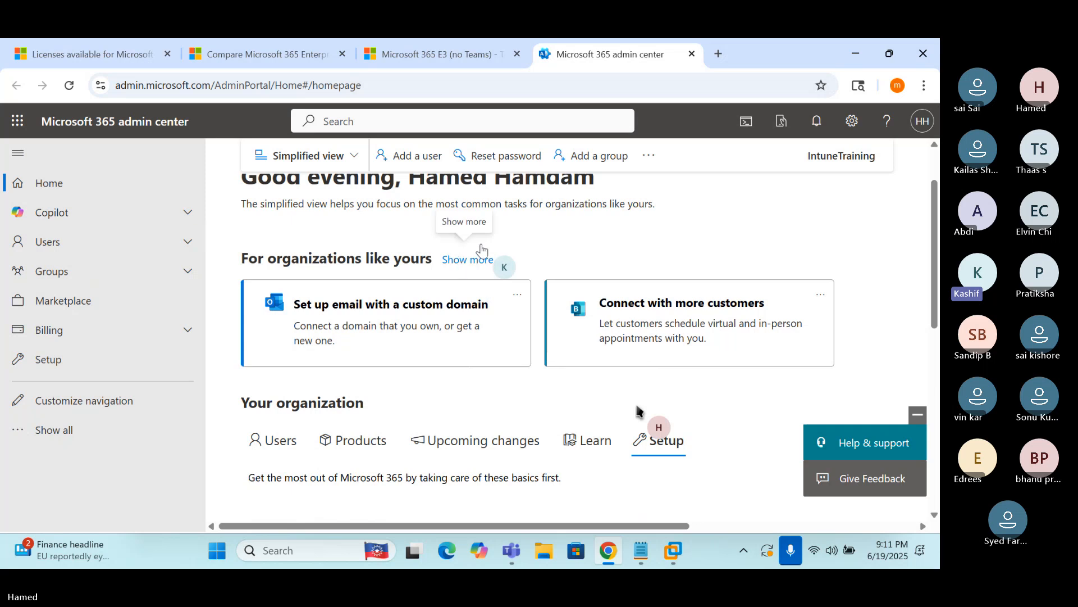
{"action": "left_click", "coordinate": [268, 442]}
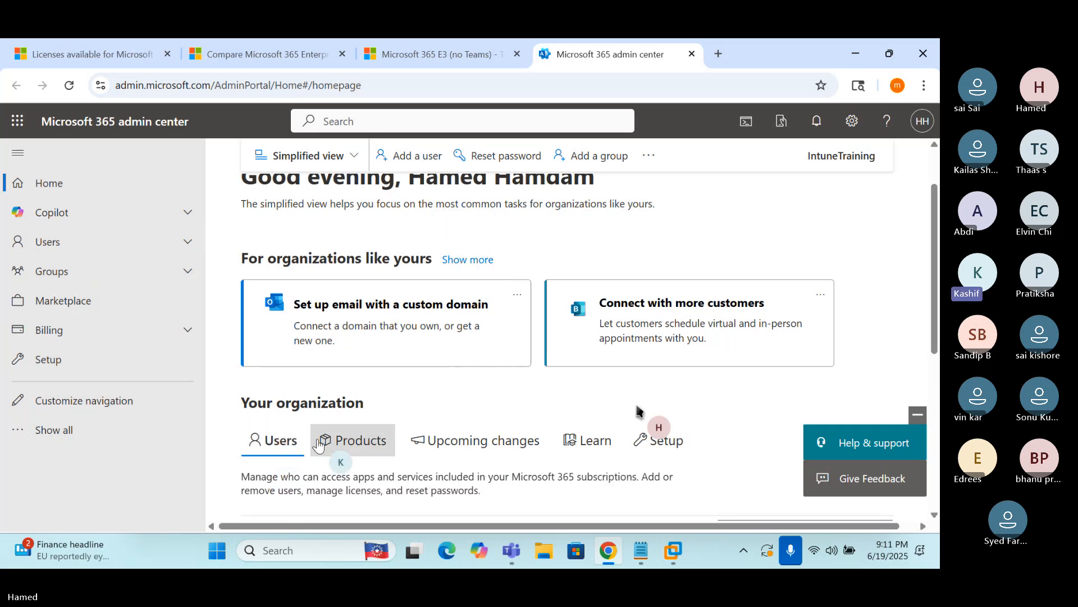
{"action": "scroll", "coordinate": [319, 437], "scroll_direction": "down", "scroll_amount": 5}
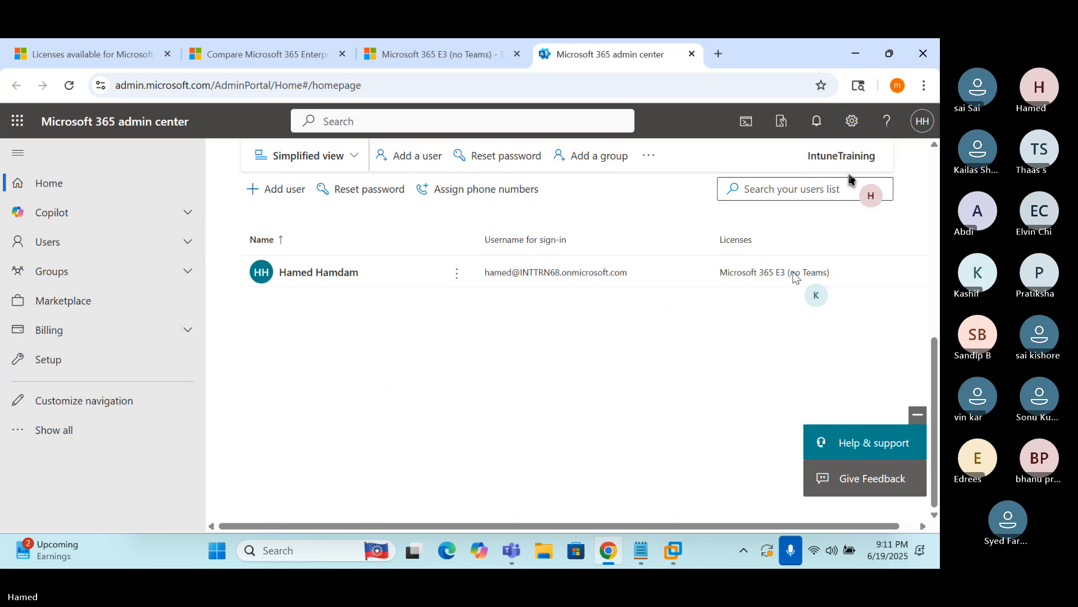
{"action": "left_click", "coordinate": [793, 273]}
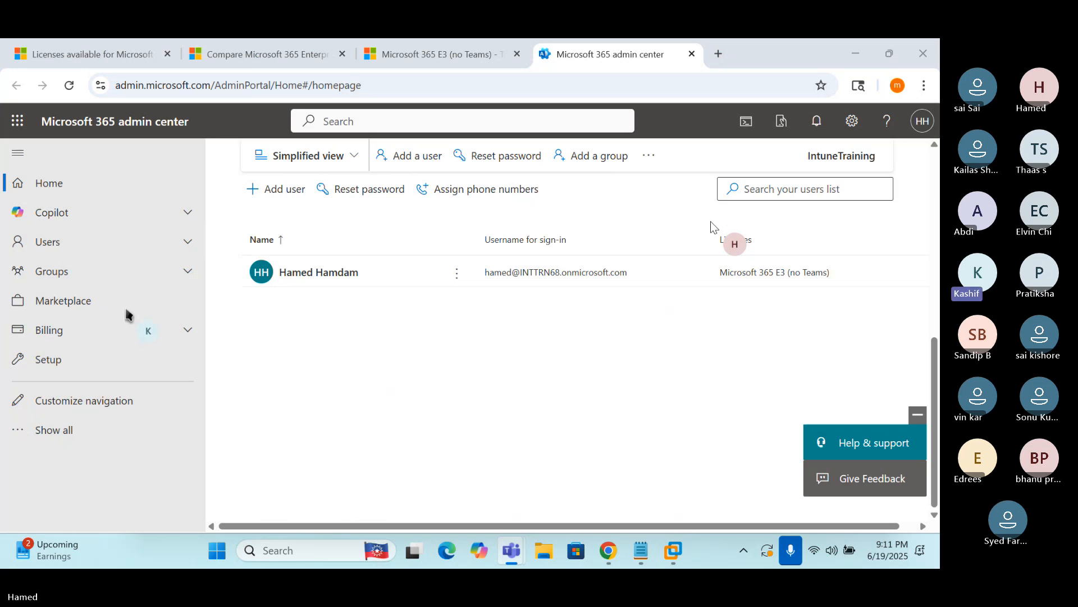
{"action": "left_click", "coordinate": [66, 333]}
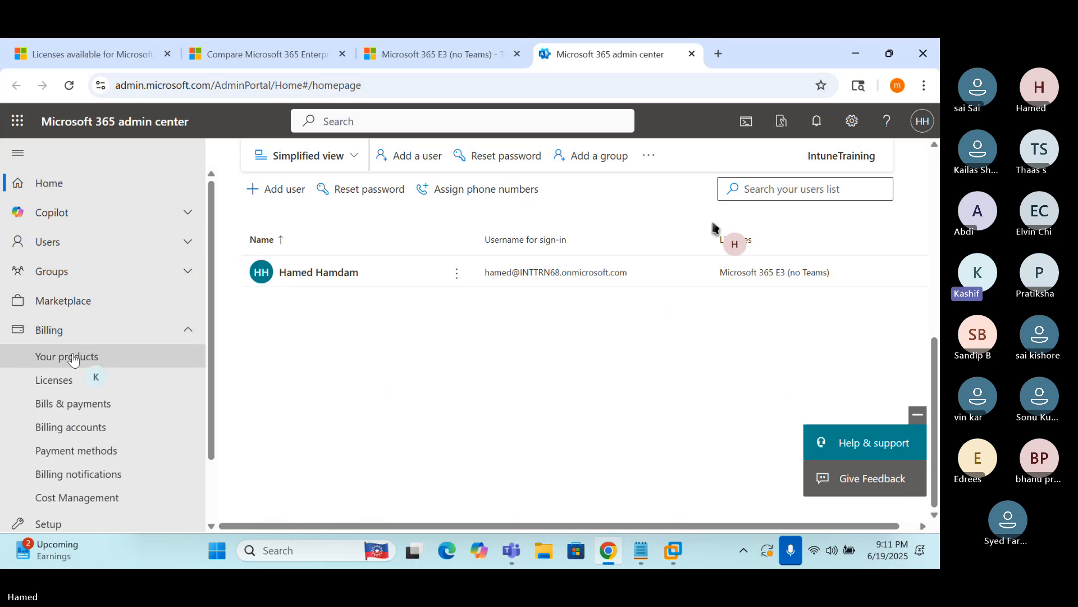
Open Billing > Your products, dismissing the billing-account tip and help panel
{"action": "left_click", "coordinate": [58, 357]}
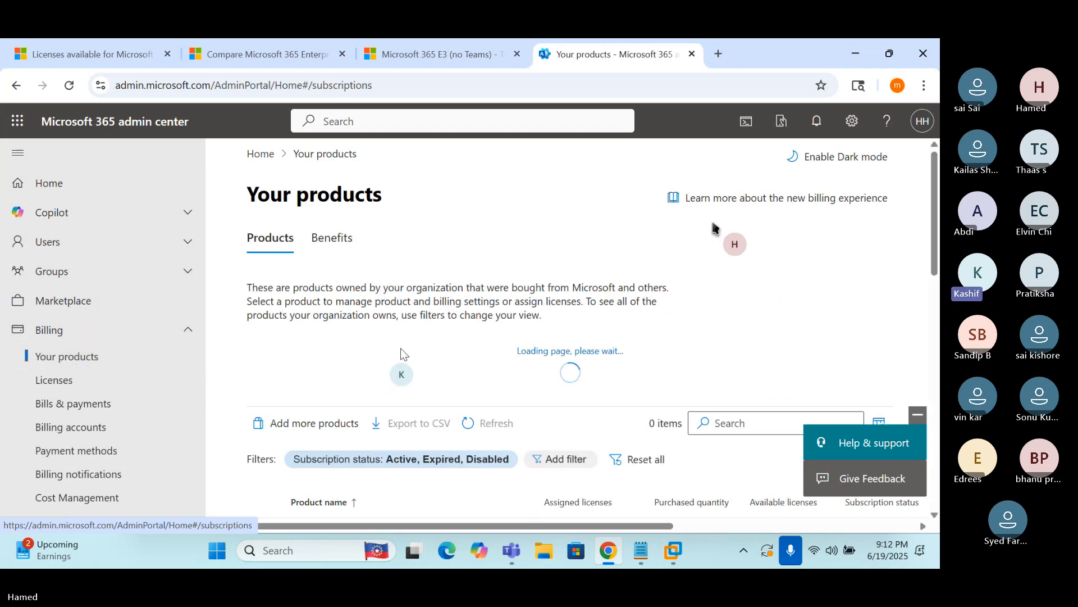
{"action": "scroll", "coordinate": [463, 349], "scroll_direction": "down", "scroll_amount": 2}
{"action": "scroll", "coordinate": [462, 348], "scroll_direction": "down", "scroll_amount": 1}
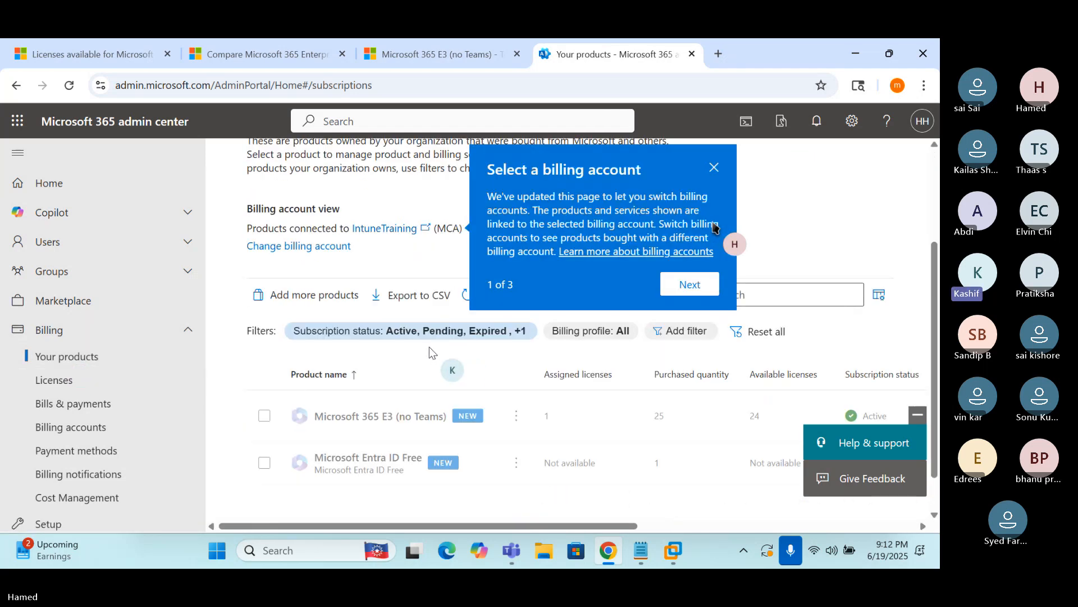
{"action": "left_click", "coordinate": [714, 168]}
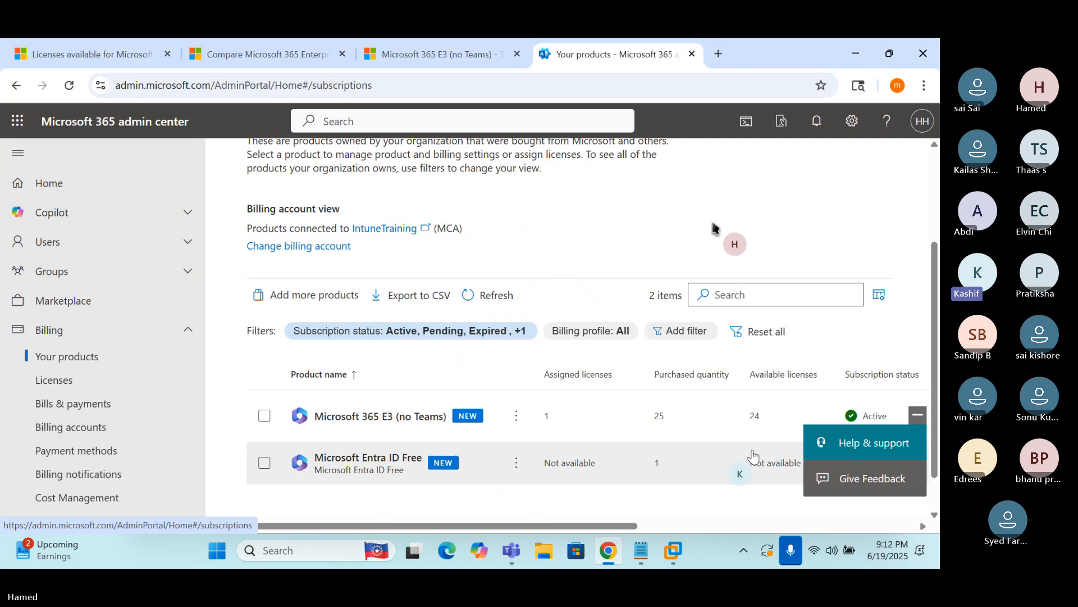
{"action": "left_click", "coordinate": [919, 416]}
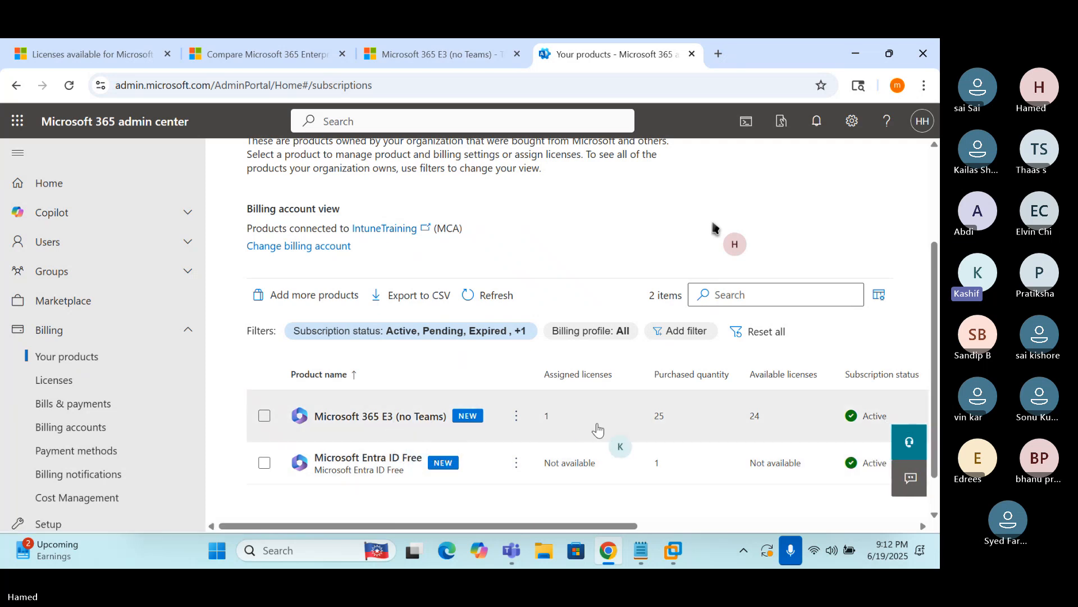
Open the Microsoft 365 E3 (no Teams) product details, noting its 25 licences
{"action": "left_click", "coordinate": [661, 423]}
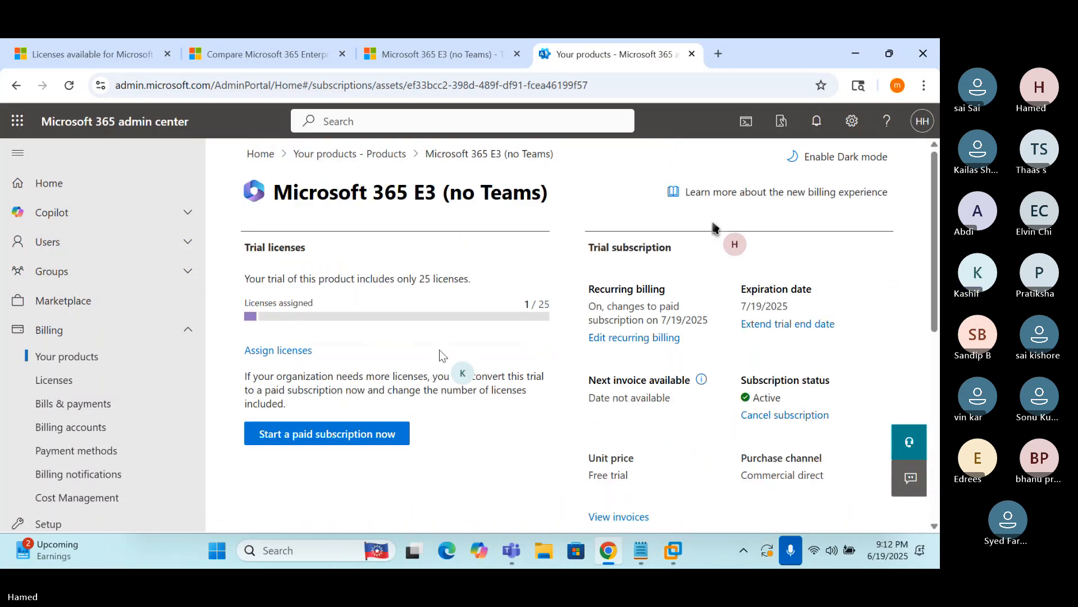
{"action": "double_click", "coordinate": [544, 304]}
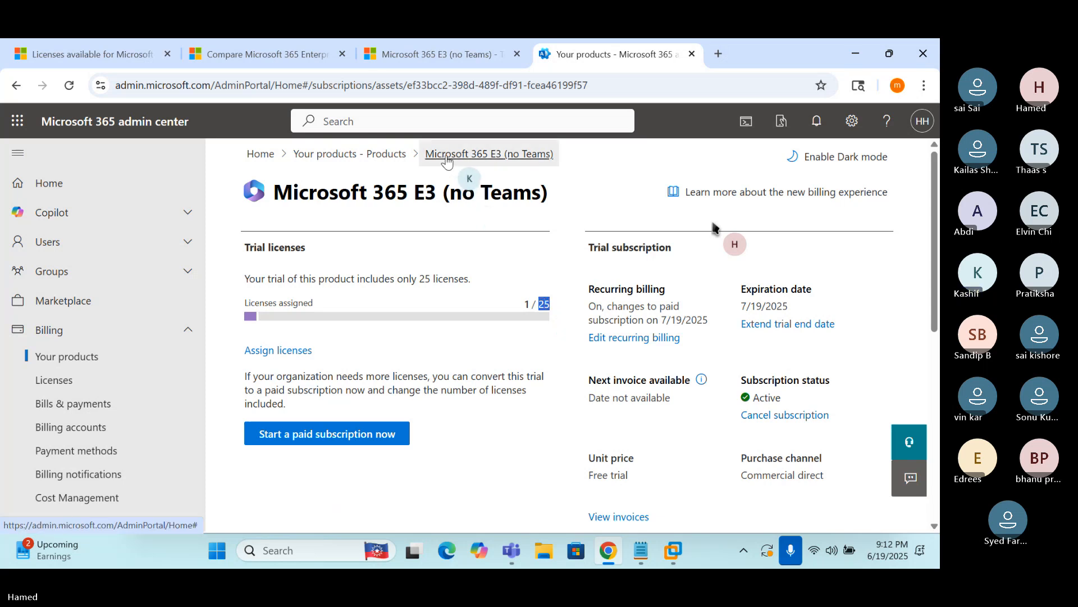
{"action": "left_click", "coordinate": [348, 154]}
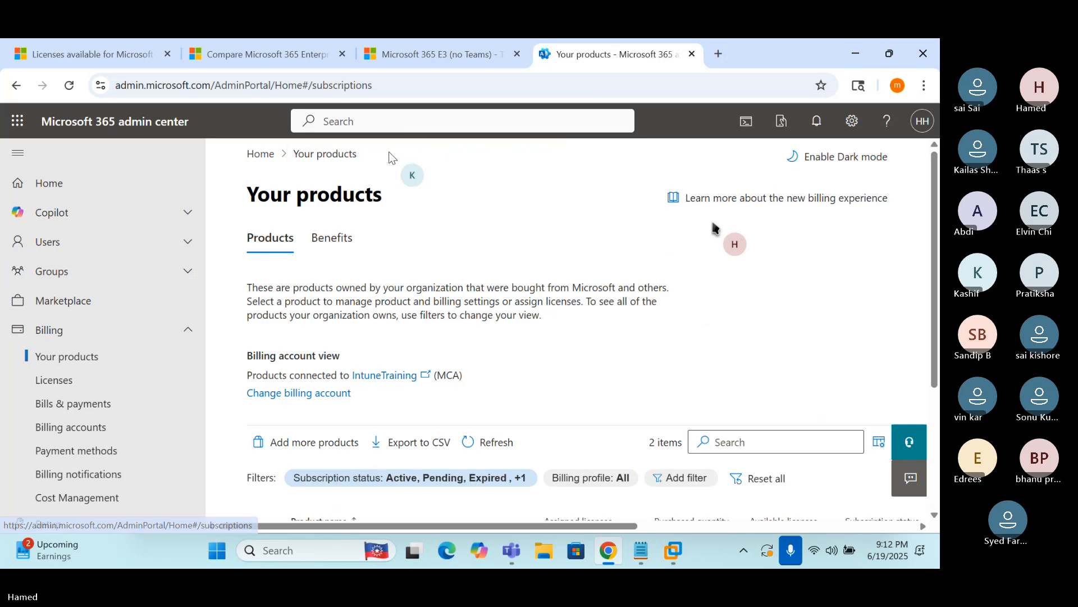
{"action": "scroll", "coordinate": [562, 343], "scroll_direction": "down", "scroll_amount": 3}
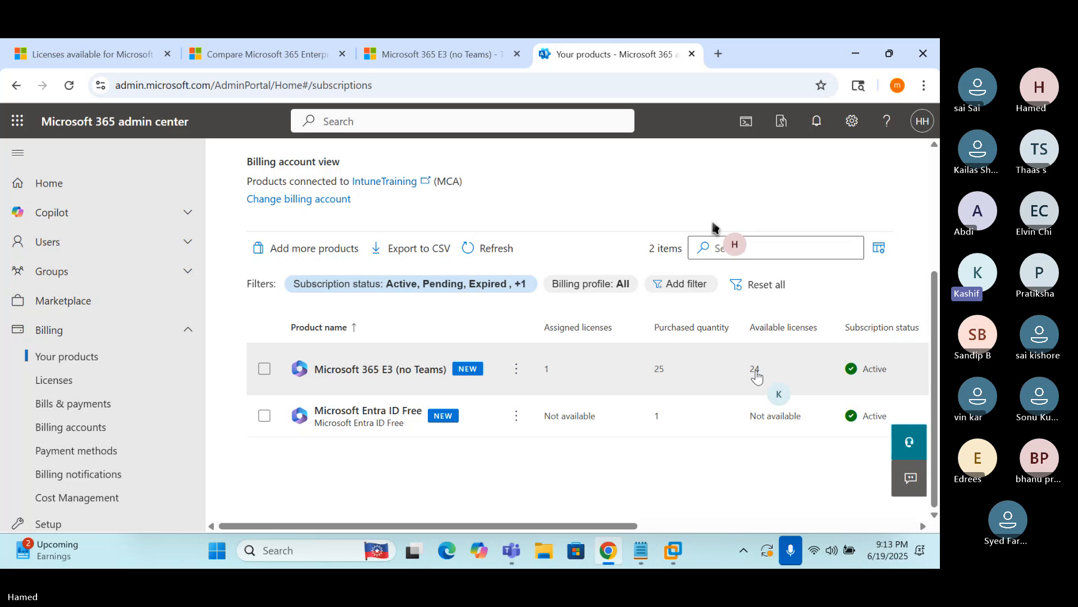
{"action": "left_click", "coordinate": [390, 373]}
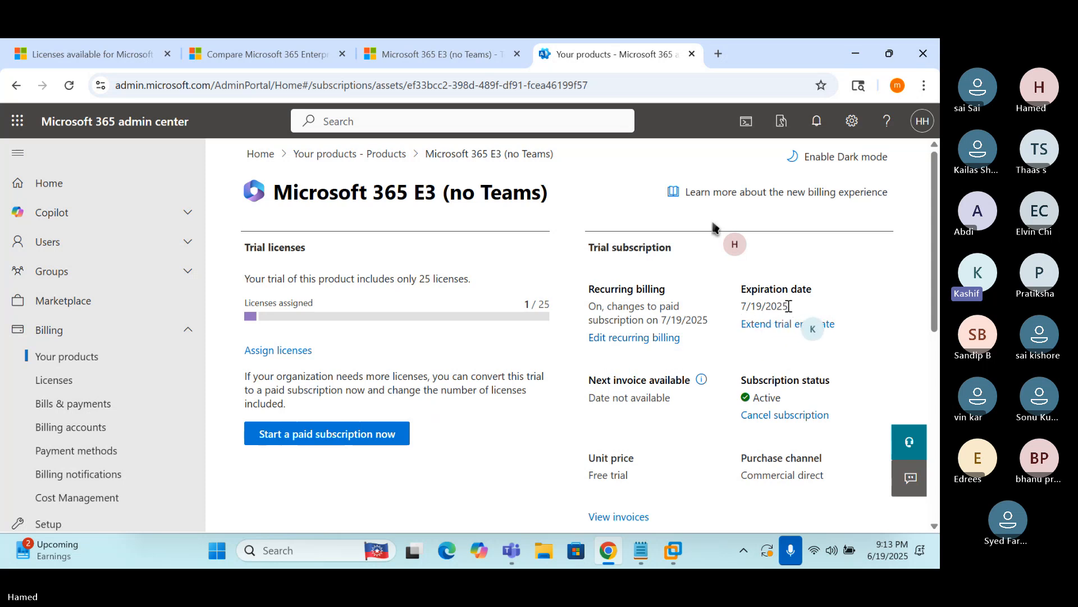
Extend the E3 (no Teams) trial end date by 30 days beyond 7/19/2025
{"action": "left_click_drag", "start_coordinate": [790, 306], "coordinate": [742, 310]}
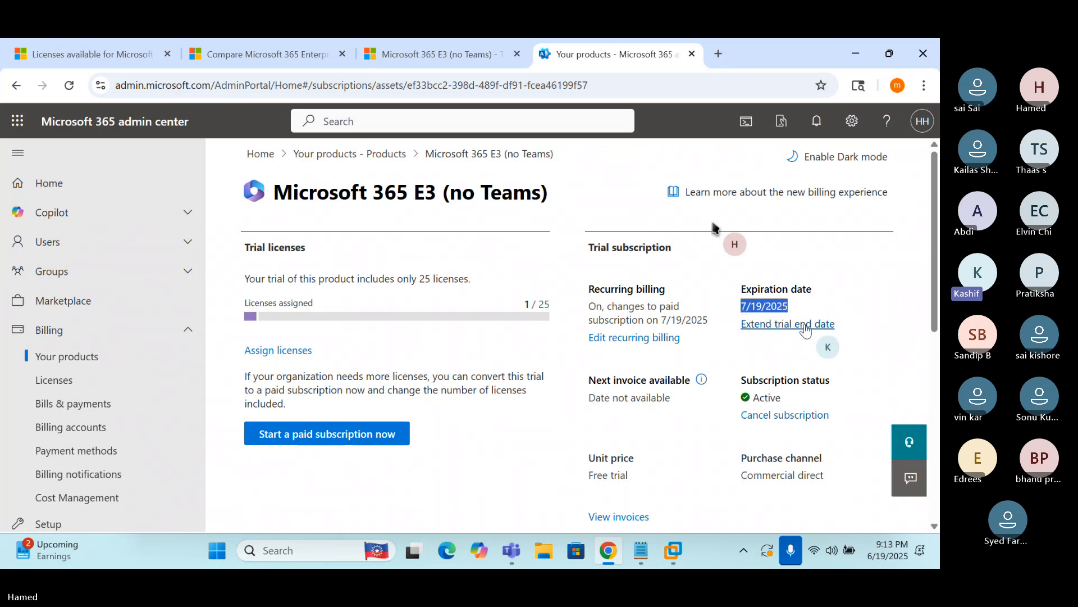
{"action": "left_click", "coordinate": [769, 326]}
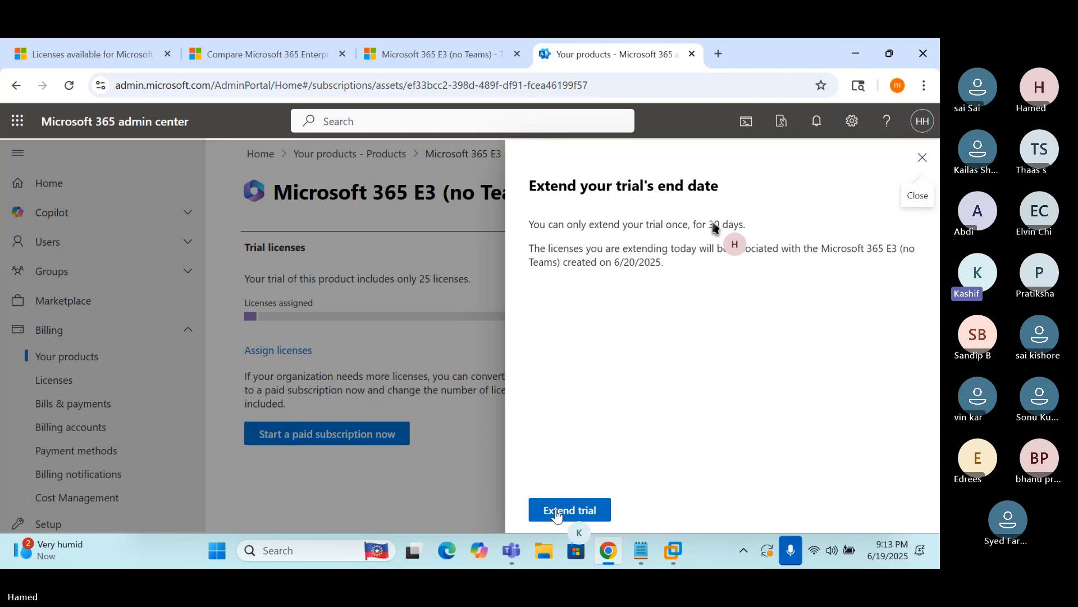
{"action": "left_click", "coordinate": [567, 512]}
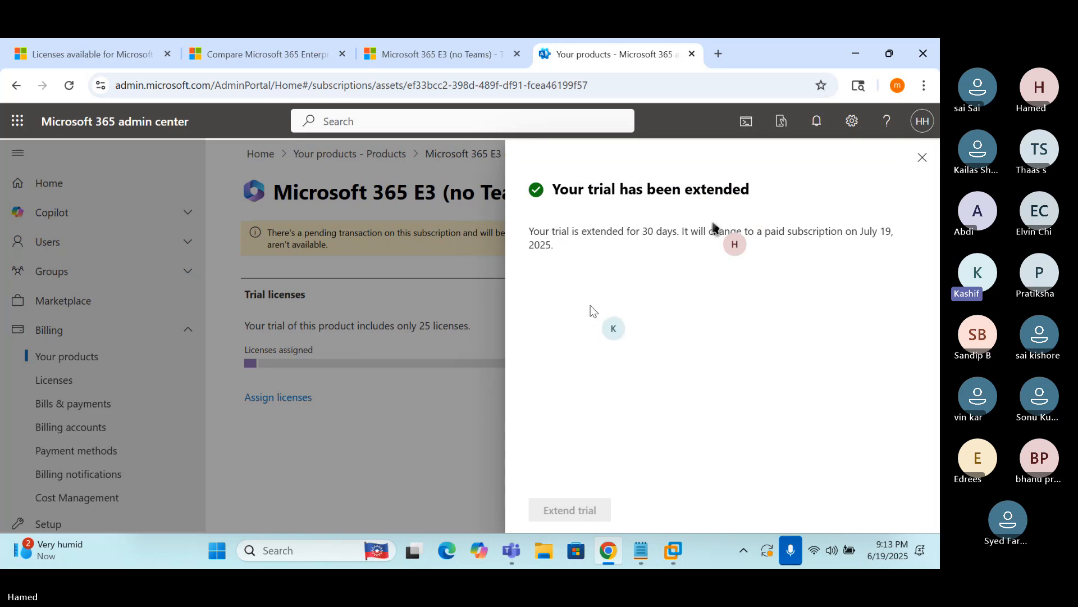
Close the 'Your trial has been extended' panel and reload the E3 product page
{"action": "left_click", "coordinate": [922, 158]}
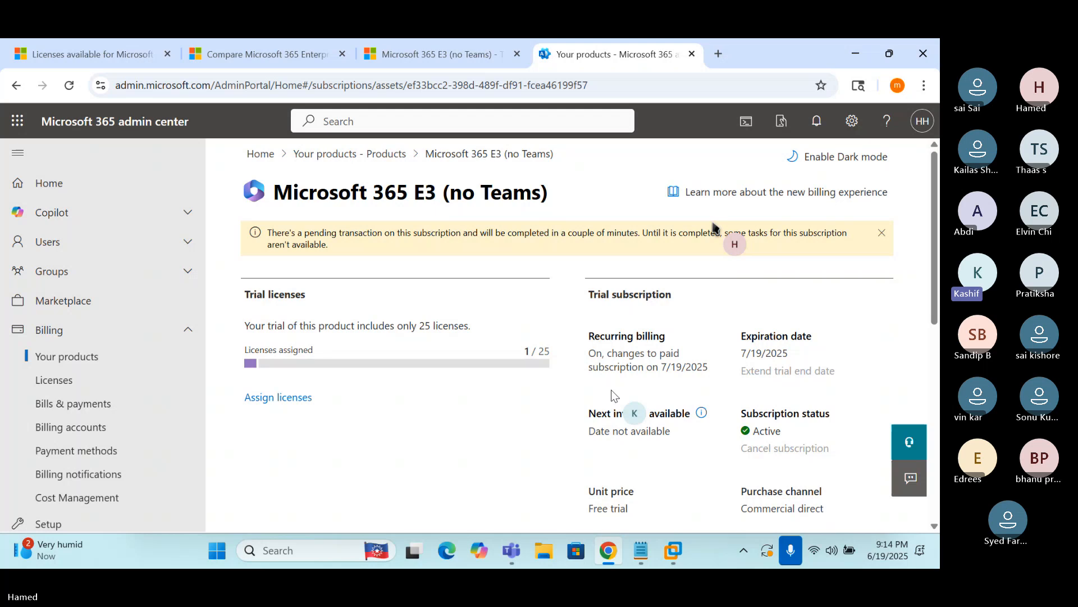
{"action": "left_click", "coordinate": [69, 86]}
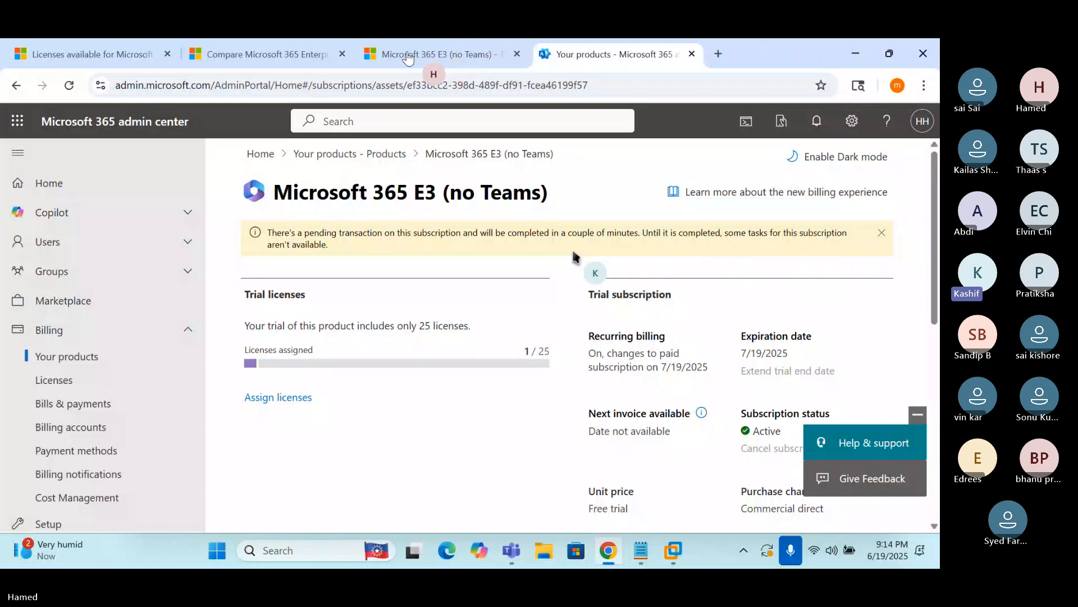
{"action": "left_click", "coordinate": [337, 62]}
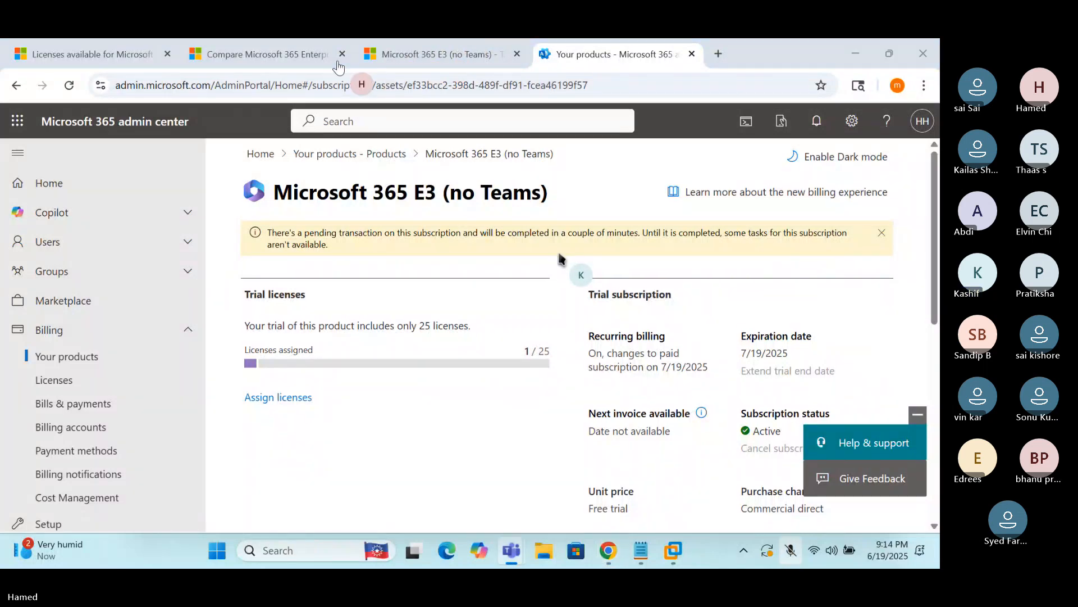
{"action": "left_click", "coordinate": [337, 62]}
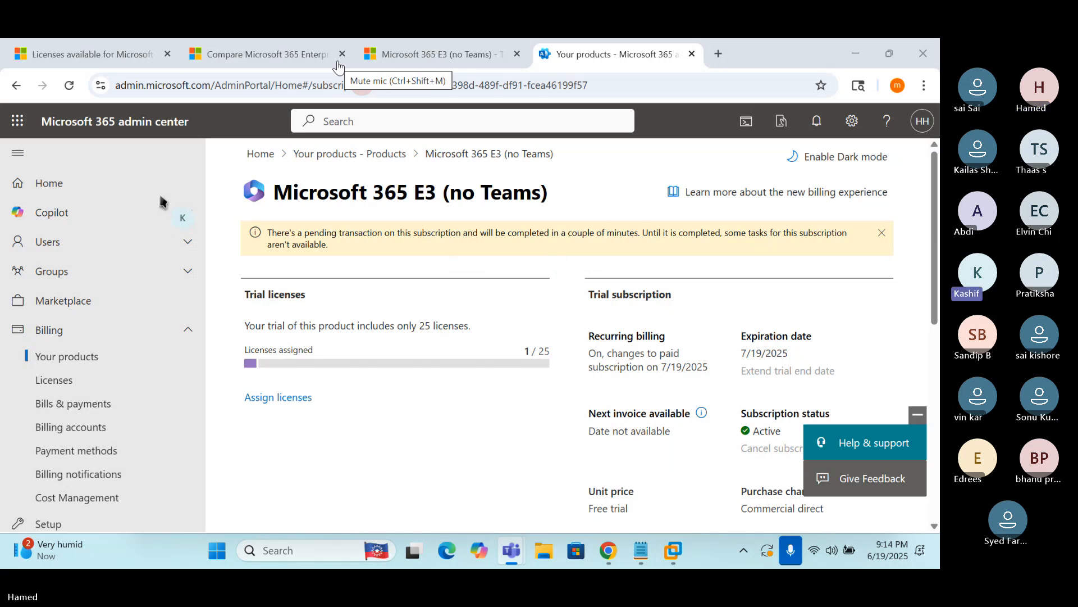
Reload the E3 (no Teams) trial page and confirm the expiration date now reads 8/19/2025
{"action": "left_click", "coordinate": [339, 67]}
{"action": "left_click", "coordinate": [68, 85]}
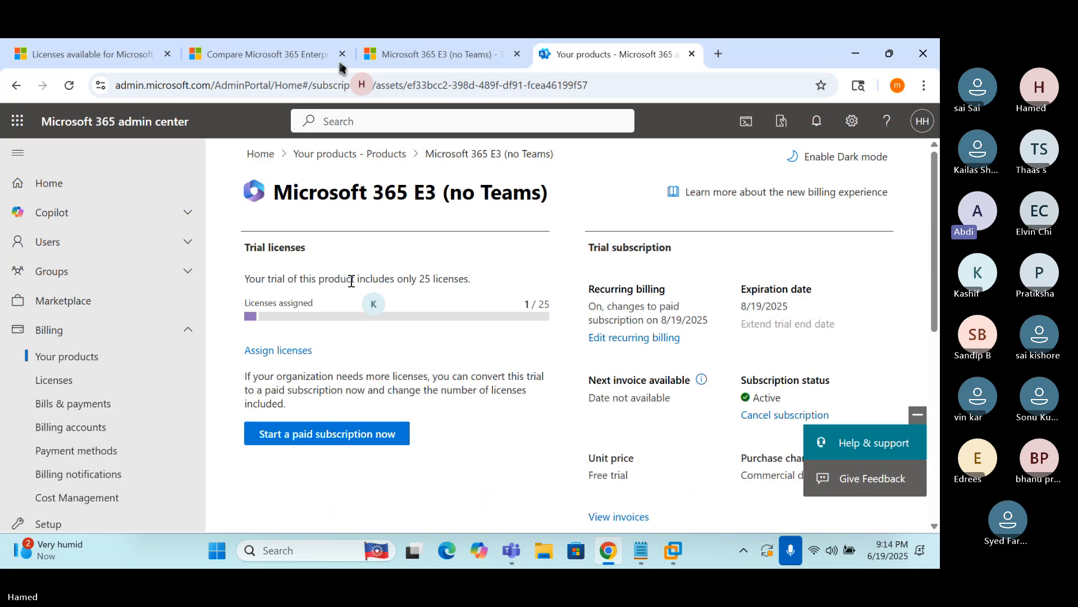
{"action": "double_click", "coordinate": [756, 306]}
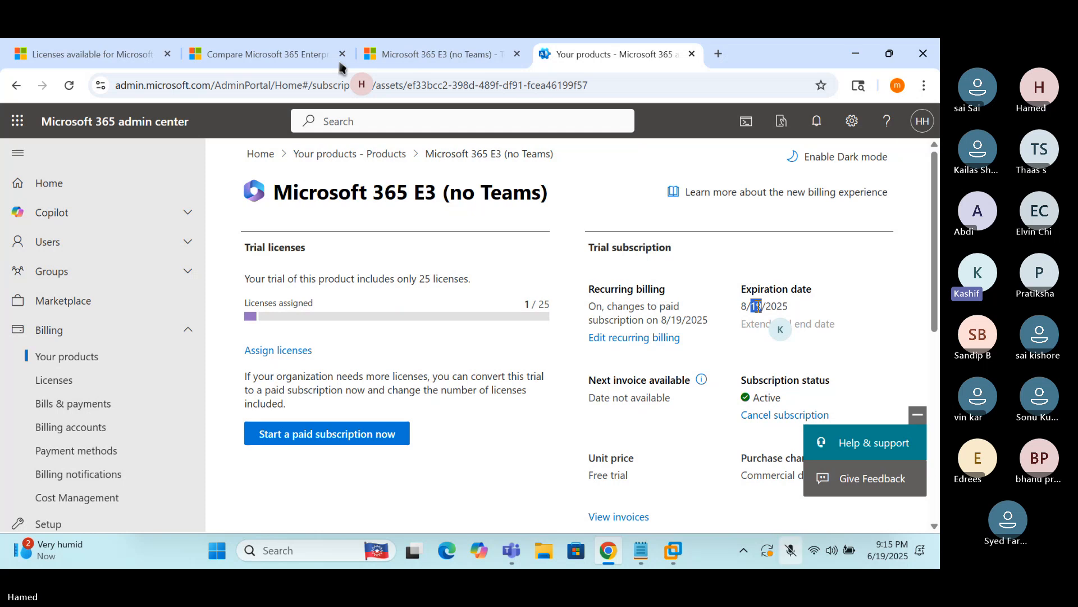
{"action": "left_click", "coordinate": [918, 415]}
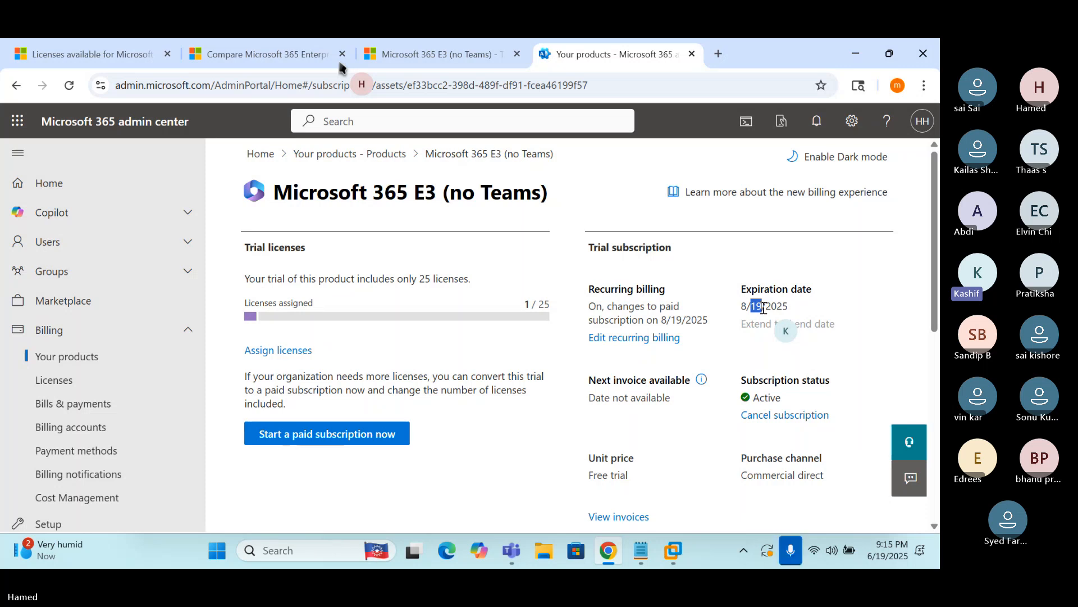
{"action": "key", "text": "super+alt+k"}
{"action": "left_click_drag", "start_coordinate": [741, 416], "coordinate": [832, 423]}
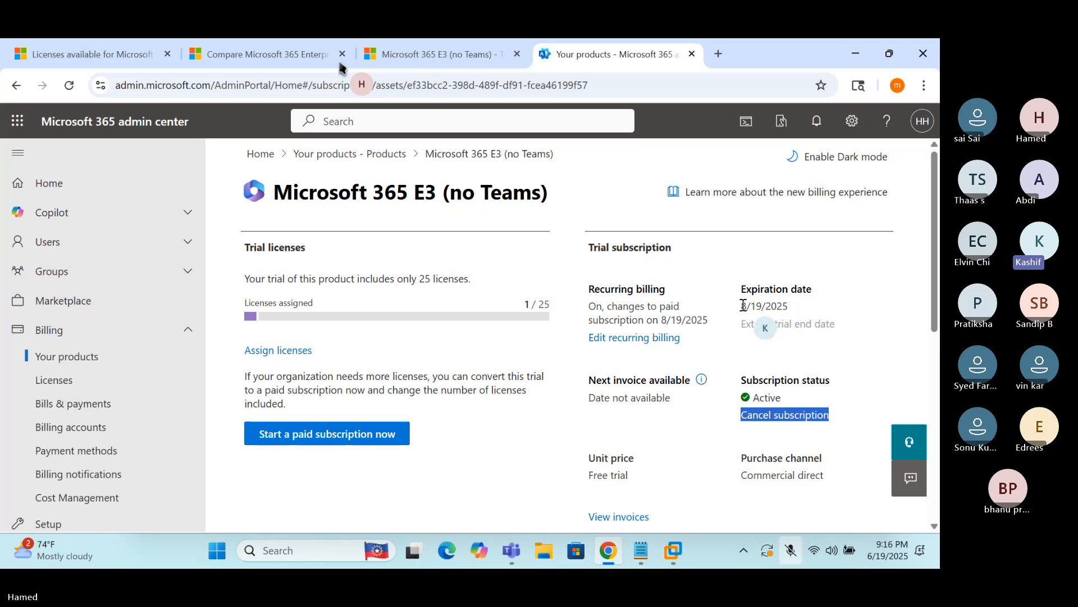
{"action": "left_click_drag", "start_coordinate": [743, 305], "coordinate": [790, 306]}
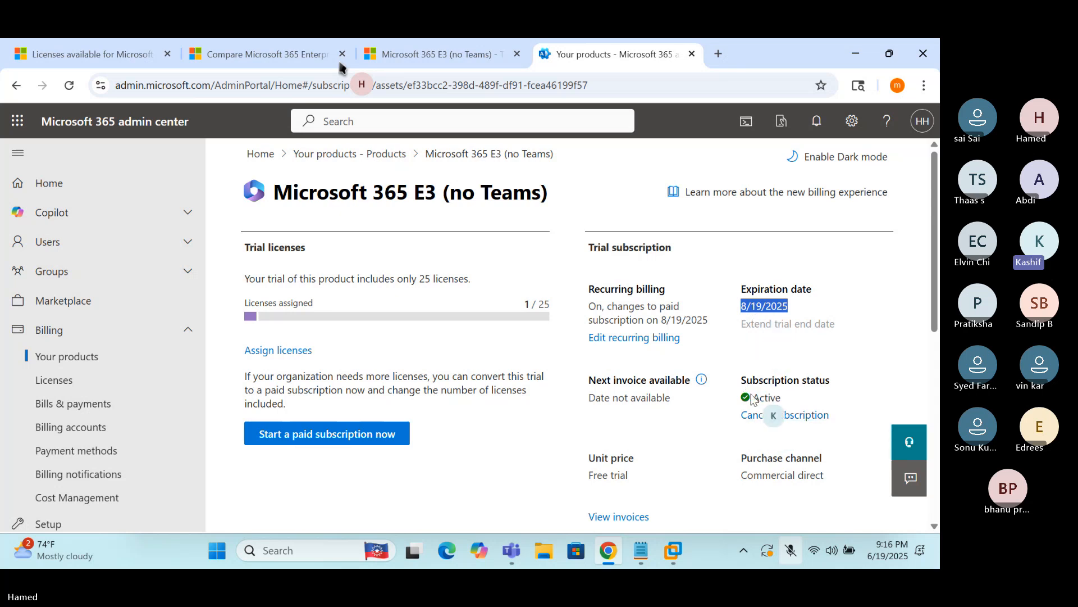
{"action": "left_click", "coordinate": [775, 417]}
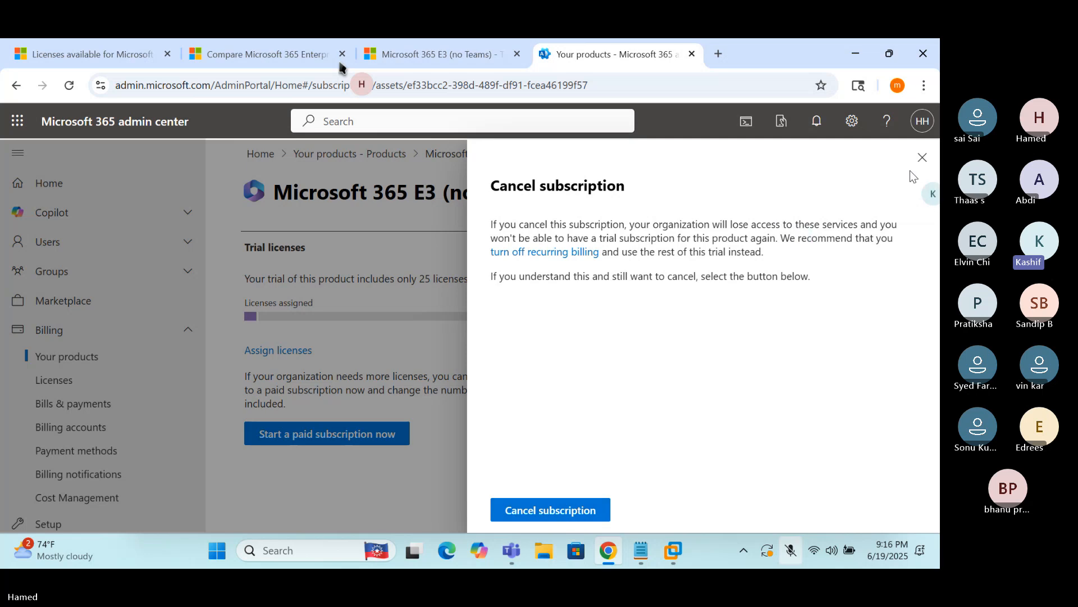
{"action": "left_click", "coordinate": [921, 160]}
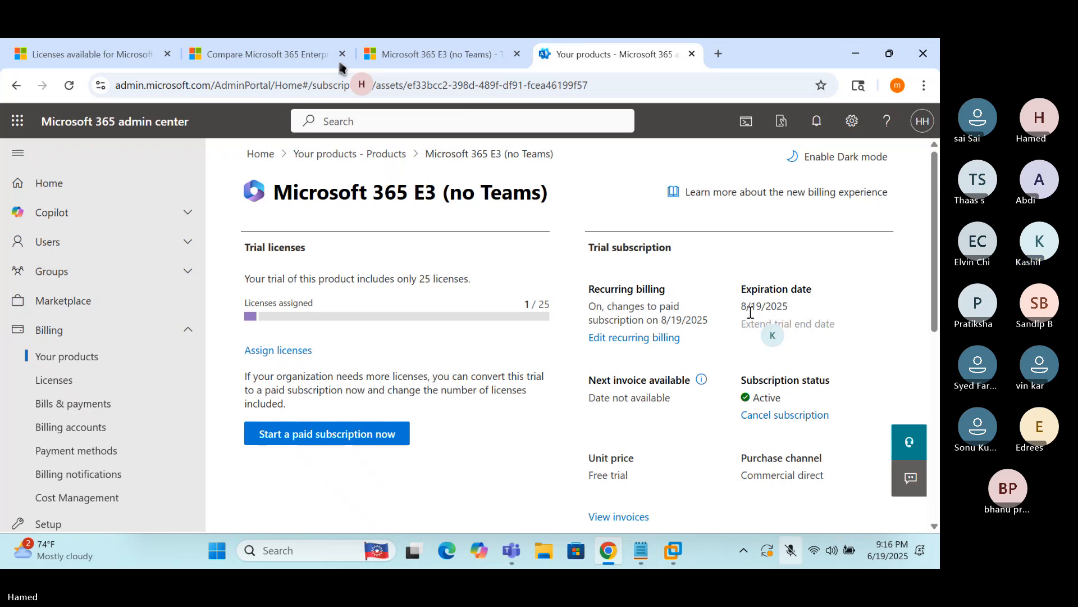
{"action": "key", "text": "ctrl+shift+m"}
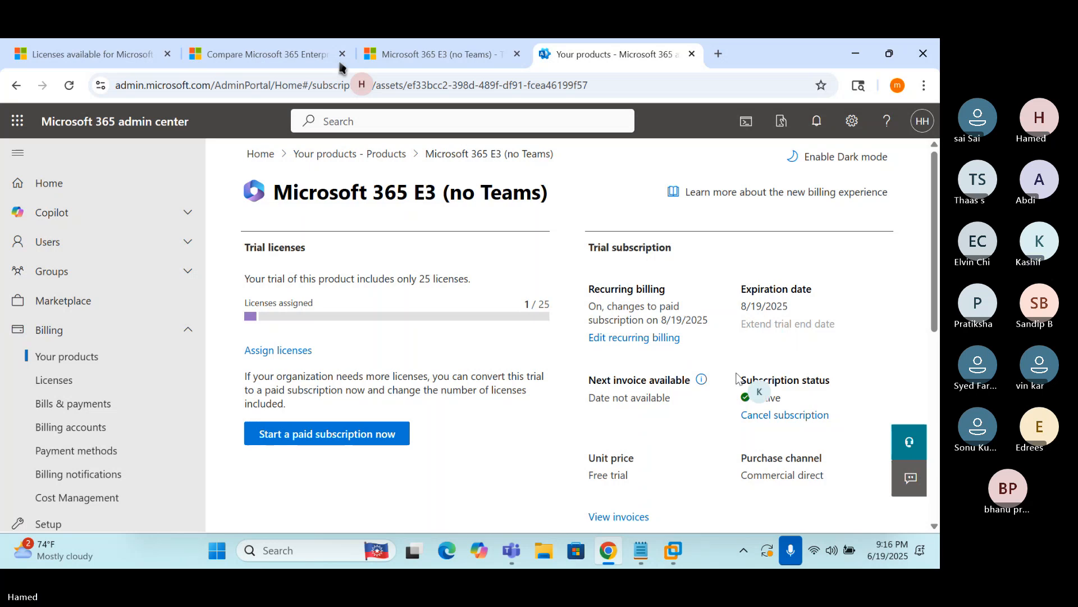
{"action": "key", "text": "ctrl+shift+m"}
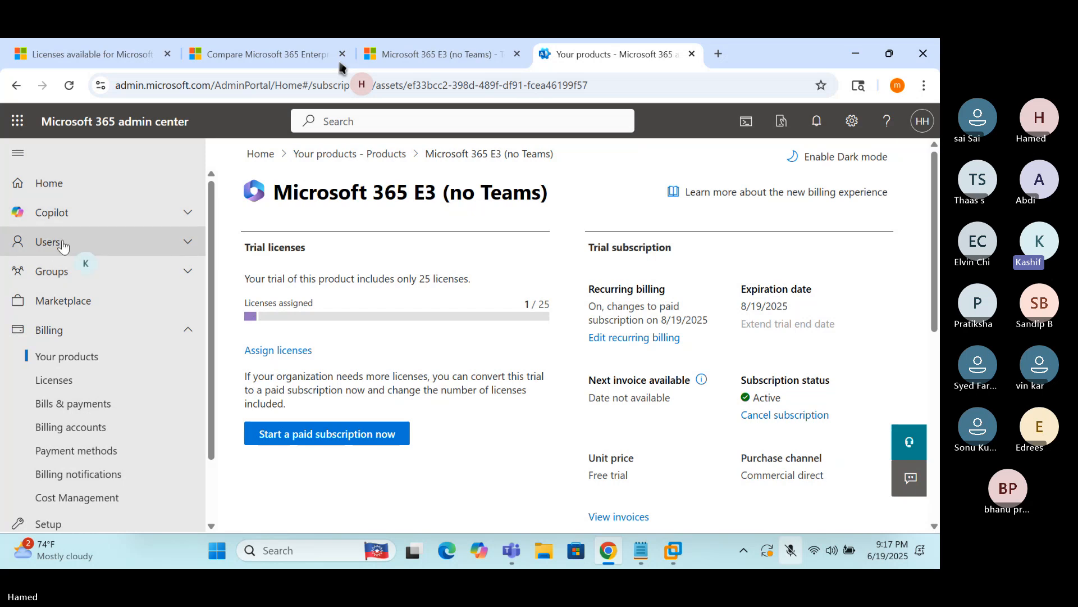
{"action": "left_click", "coordinate": [59, 357]}
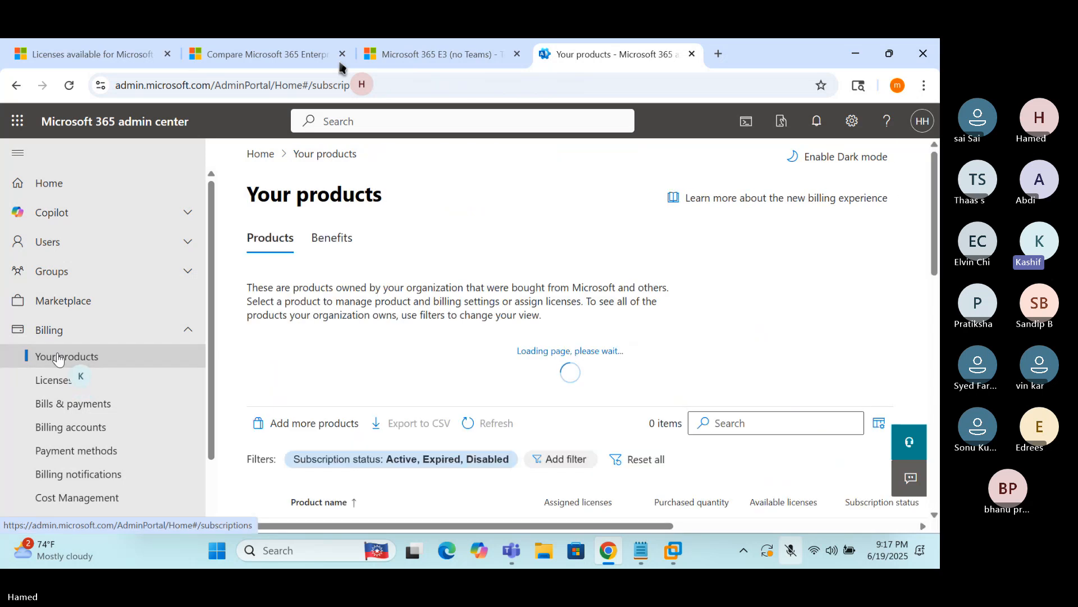
{"action": "scroll", "coordinate": [432, 375], "scroll_direction": "down", "scroll_amount": 3}
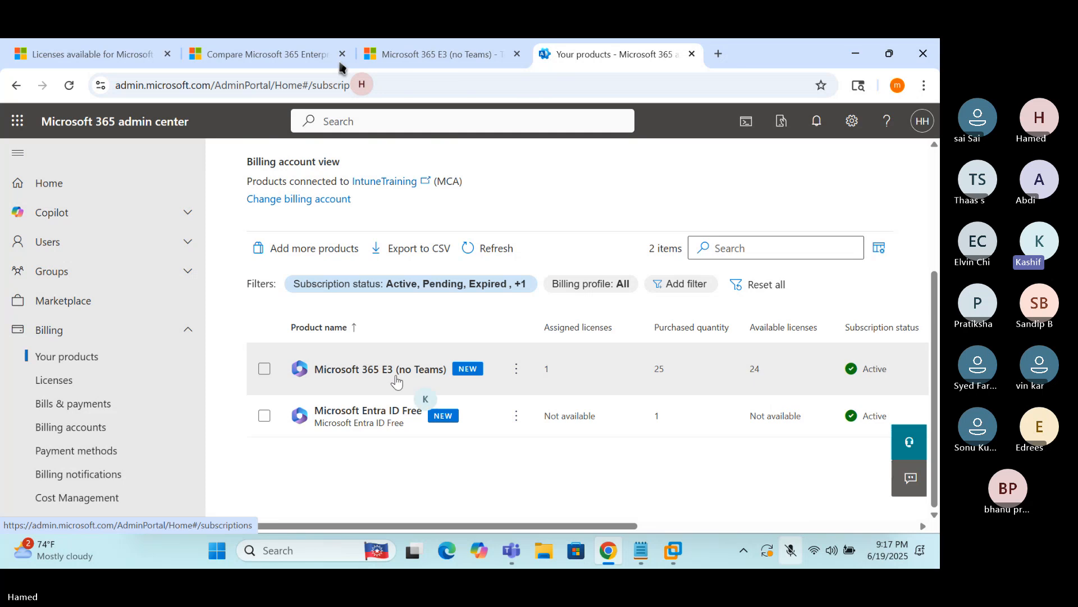
{"action": "left_click", "coordinate": [364, 371]}
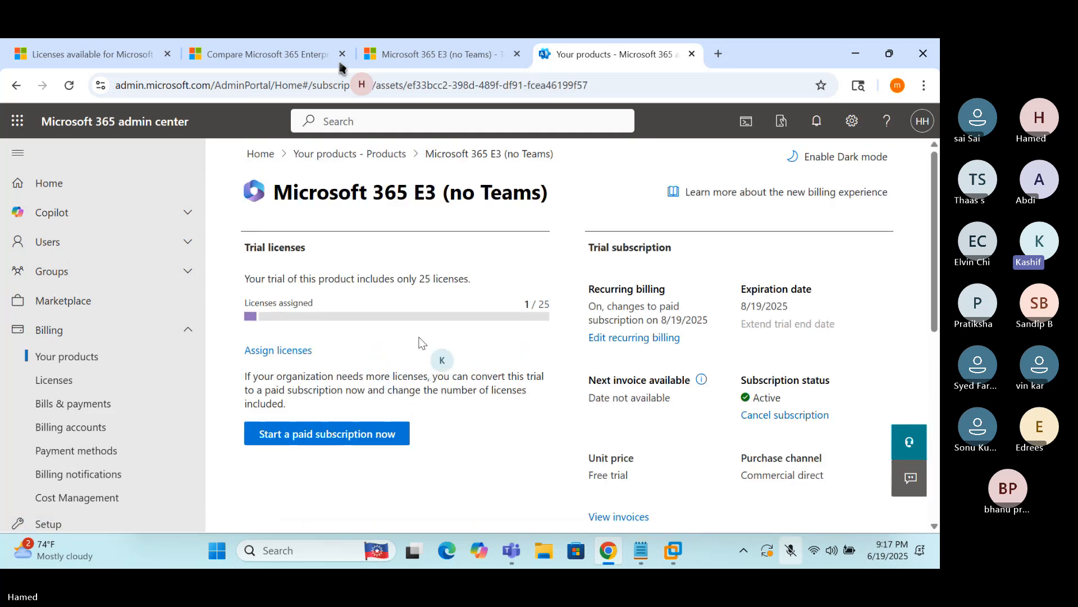
{"action": "scroll", "coordinate": [436, 317], "scroll_direction": "down", "scroll_amount": 5}
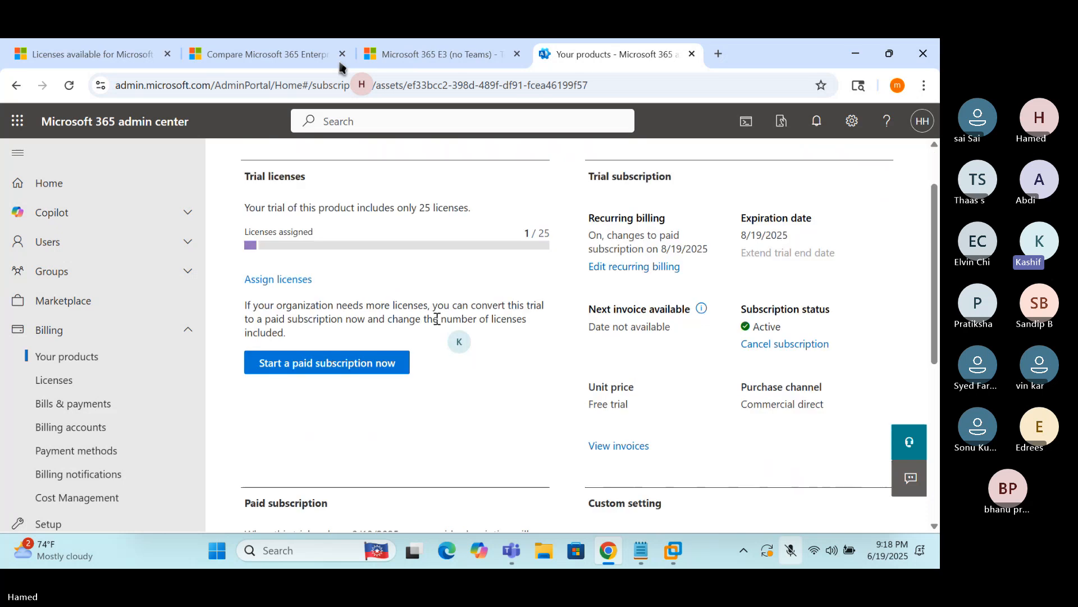
{"action": "scroll", "coordinate": [436, 325], "scroll_direction": "down", "scroll_amount": 2}
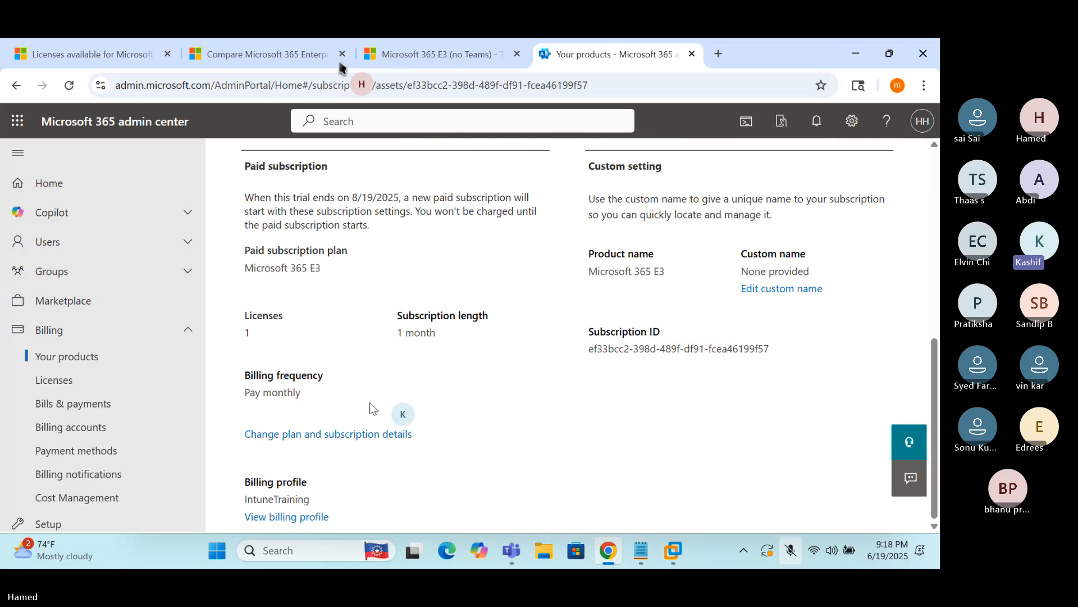
{"action": "scroll", "coordinate": [578, 440], "scroll_direction": "up", "scroll_amount": 6}
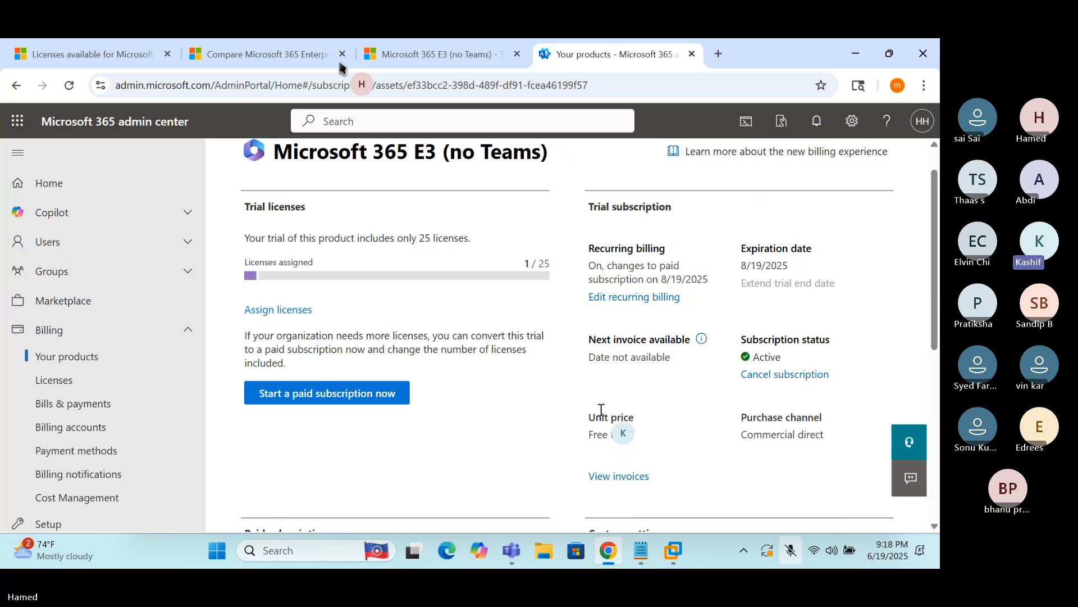
{"action": "scroll", "coordinate": [678, 360], "scroll_direction": "up", "scroll_amount": 1}
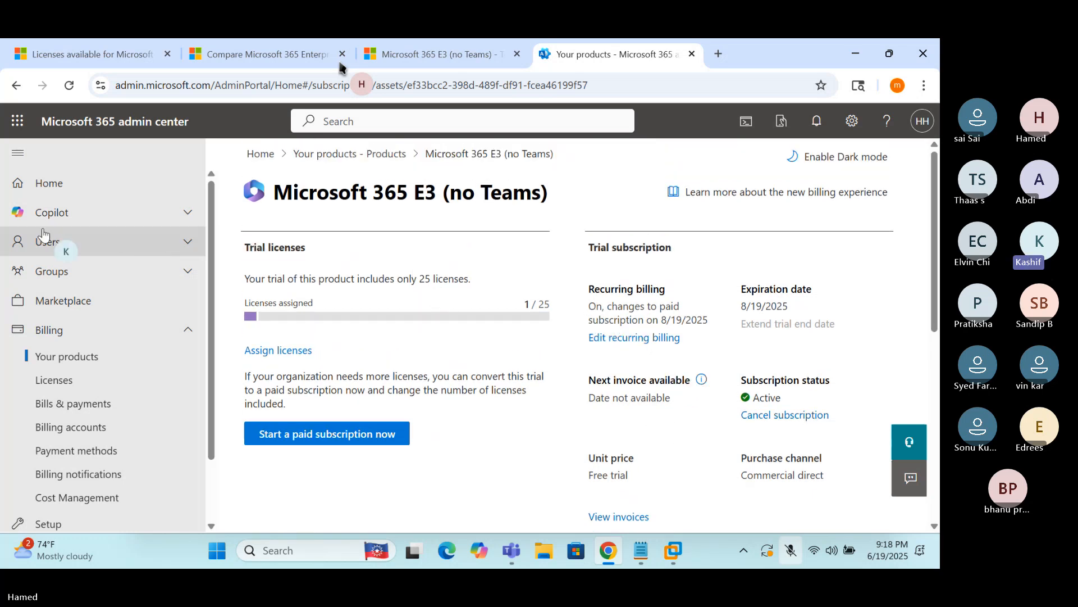
Go to Users > Active users and open the admin user's account details
{"action": "left_click", "coordinate": [104, 246]}
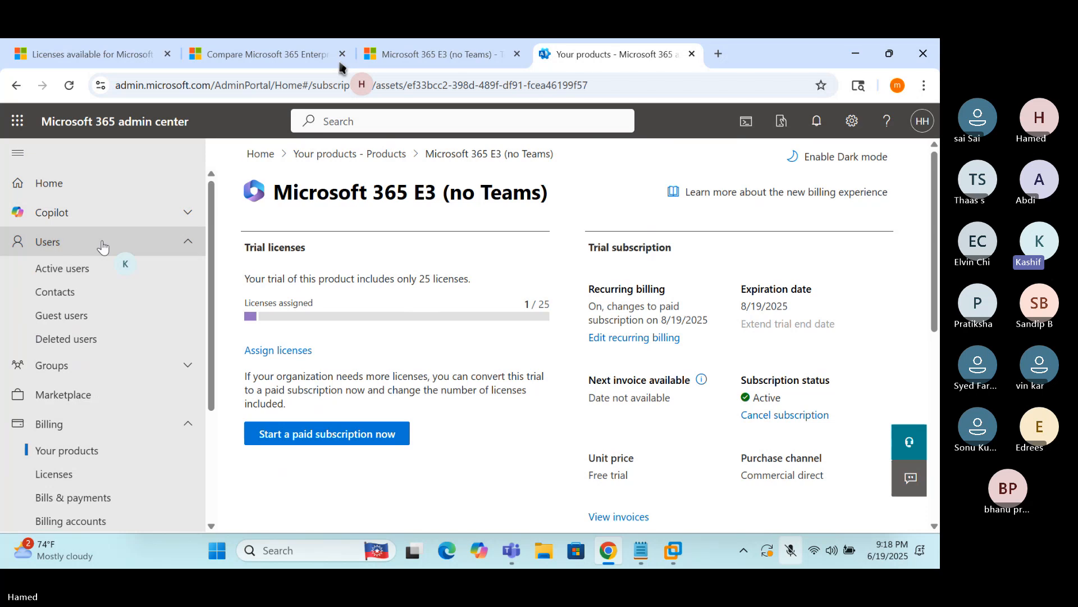
{"action": "left_click", "coordinate": [73, 270]}
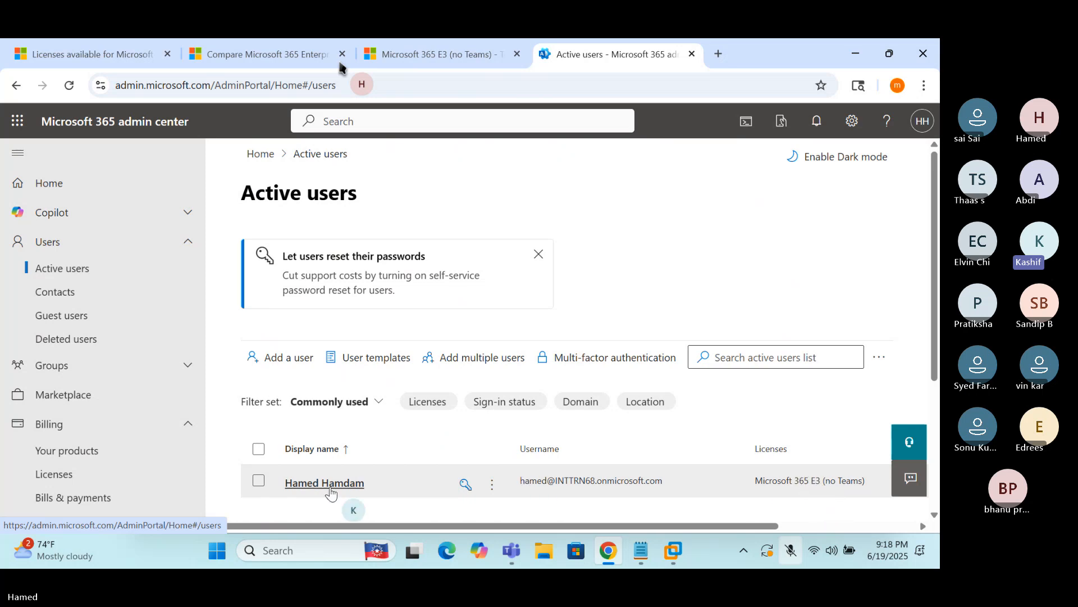
{"action": "left_click", "coordinate": [302, 486]}
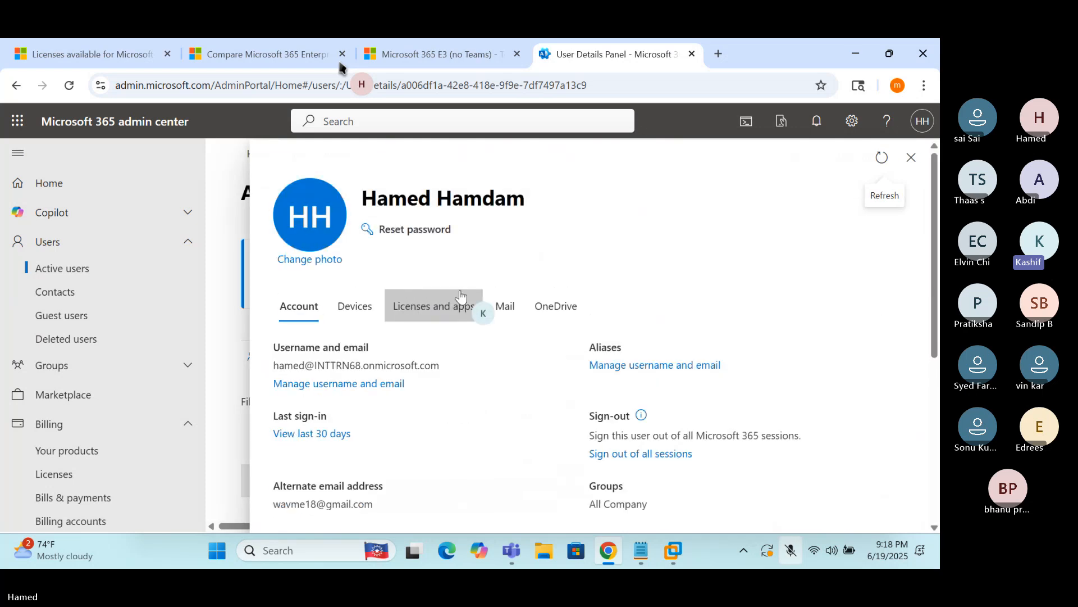
{"action": "left_click", "coordinate": [420, 309]}
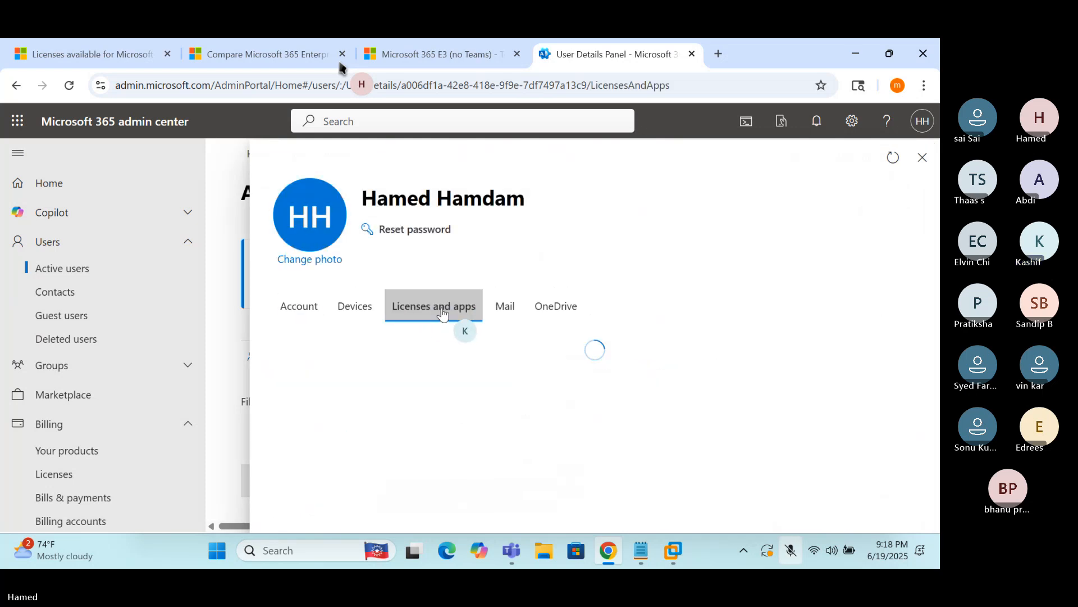
{"action": "scroll", "coordinate": [501, 341], "scroll_direction": "down", "scroll_amount": 2}
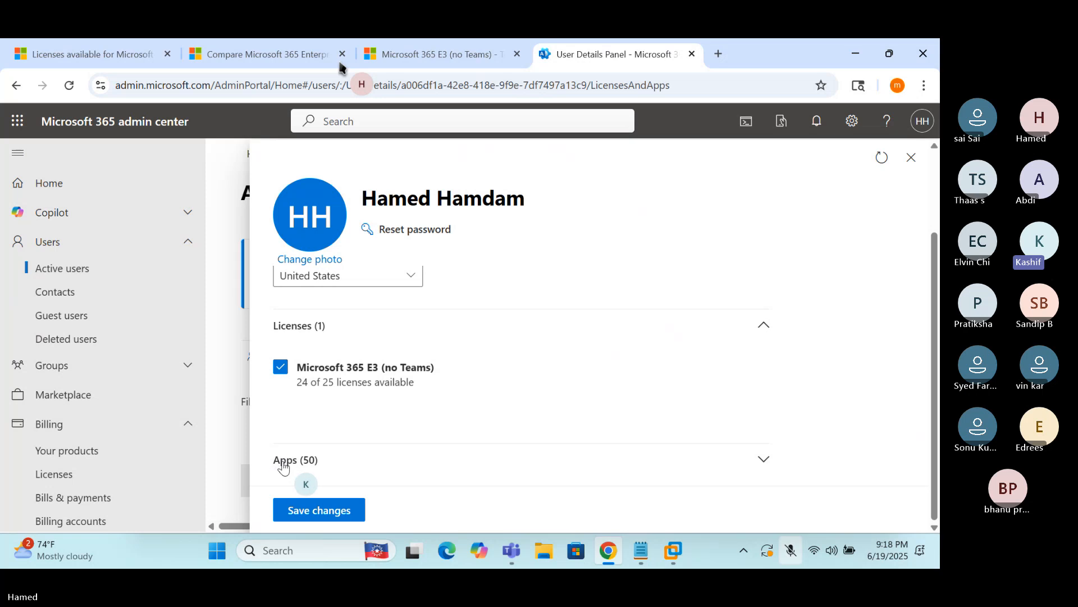
{"action": "left_click", "coordinate": [764, 461]}
{"action": "scroll", "coordinate": [618, 391], "scroll_direction": "down", "scroll_amount": 1}
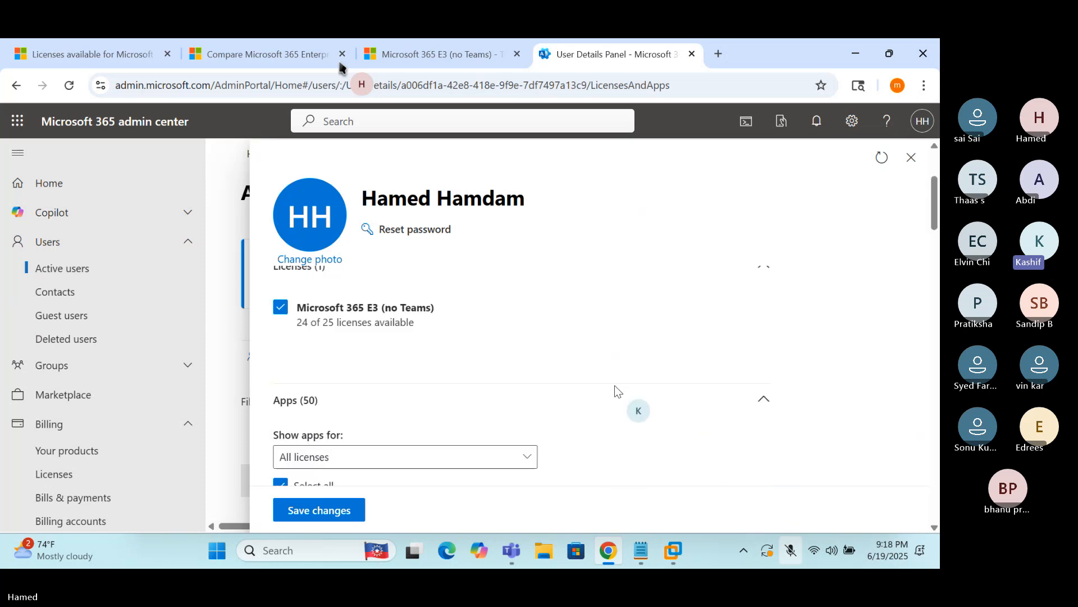
{"action": "scroll", "coordinate": [618, 391], "scroll_direction": "down", "scroll_amount": 2}
{"action": "scroll", "coordinate": [369, 382], "scroll_direction": "down", "scroll_amount": 1}
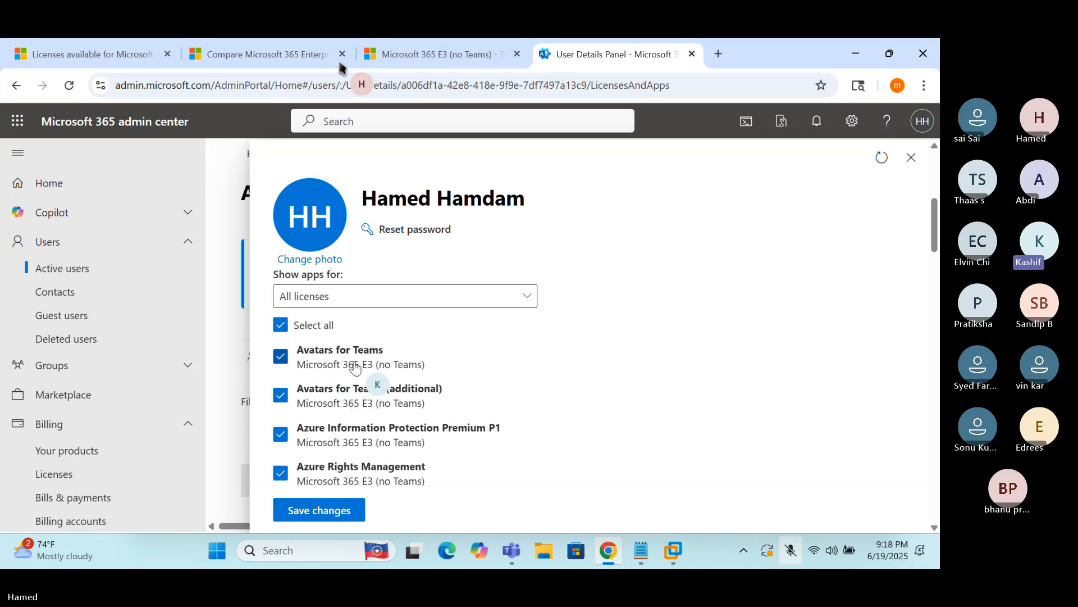
{"action": "scroll", "coordinate": [349, 378], "scroll_direction": "up", "scroll_amount": 3}
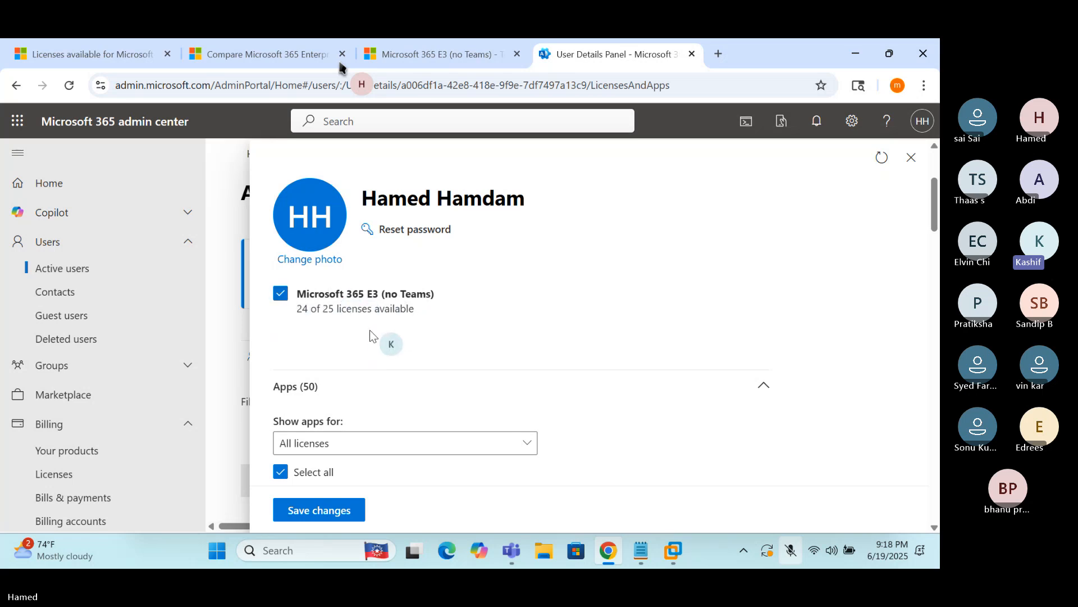
{"action": "scroll", "coordinate": [438, 444], "scroll_direction": "down", "scroll_amount": 3}
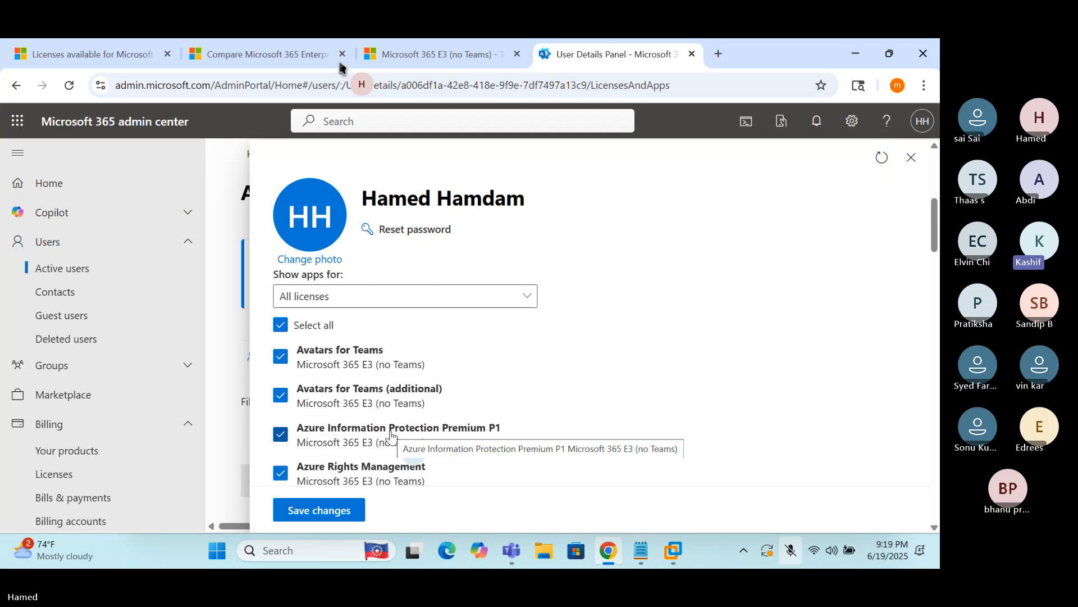
{"action": "scroll", "coordinate": [391, 436], "scroll_direction": "down", "scroll_amount": 4}
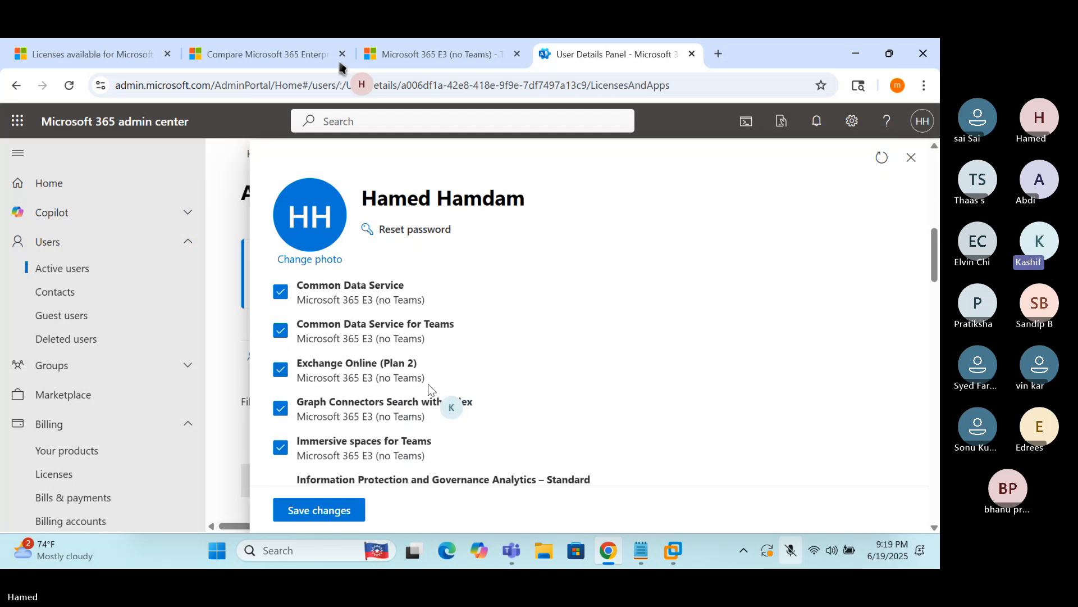
{"action": "scroll", "coordinate": [453, 415], "scroll_direction": "down", "scroll_amount": 3}
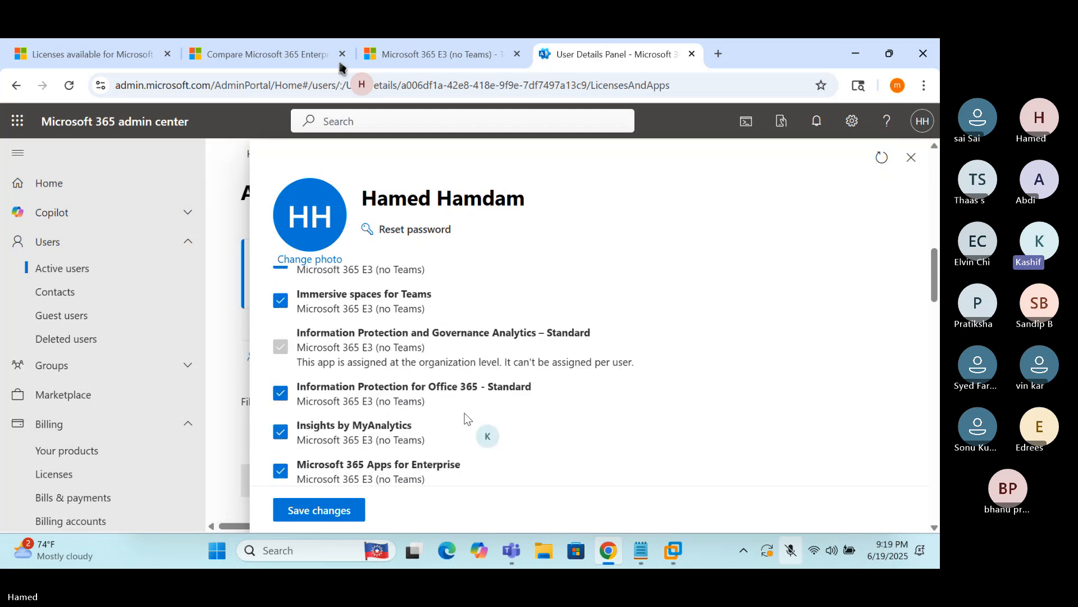
{"action": "scroll", "coordinate": [469, 415], "scroll_direction": "down", "scroll_amount": 2}
{"action": "scroll", "coordinate": [471, 413], "scroll_direction": "down", "scroll_amount": 1}
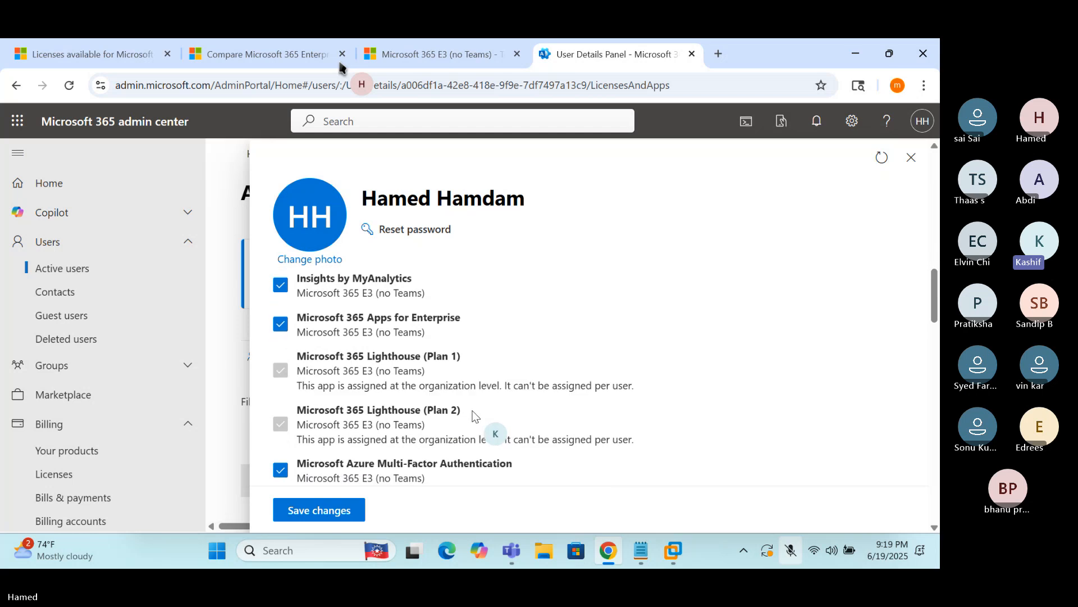
{"action": "scroll", "coordinate": [470, 414], "scroll_direction": "down", "scroll_amount": 1}
{"action": "scroll", "coordinate": [471, 414], "scroll_direction": "down", "scroll_amount": 2}
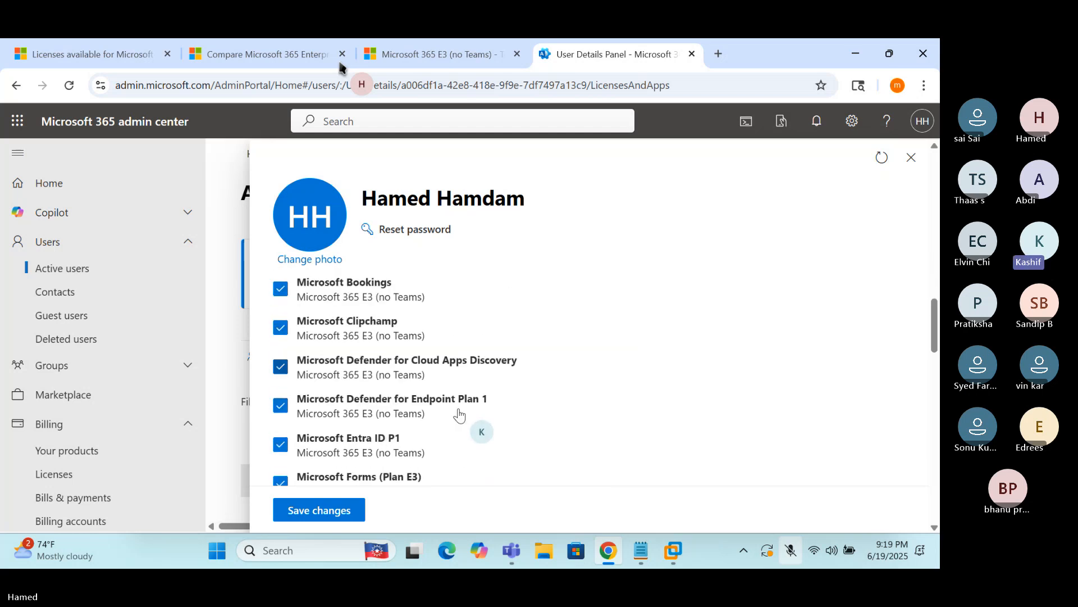
{"action": "scroll", "coordinate": [444, 409], "scroll_direction": "down", "scroll_amount": 4}
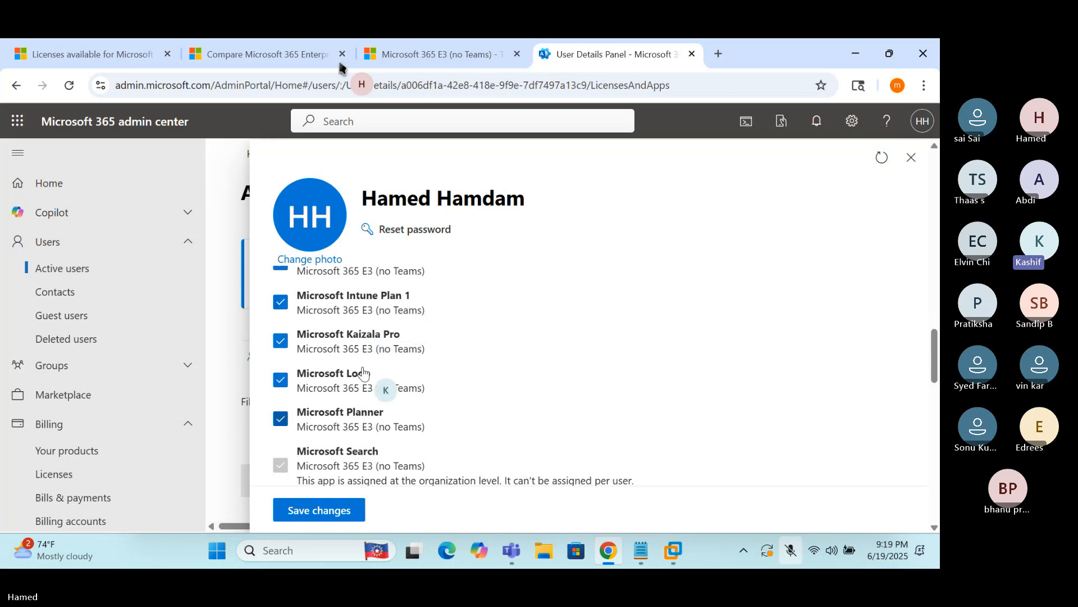
{"action": "scroll", "coordinate": [395, 308], "scroll_direction": "down", "scroll_amount": 3}
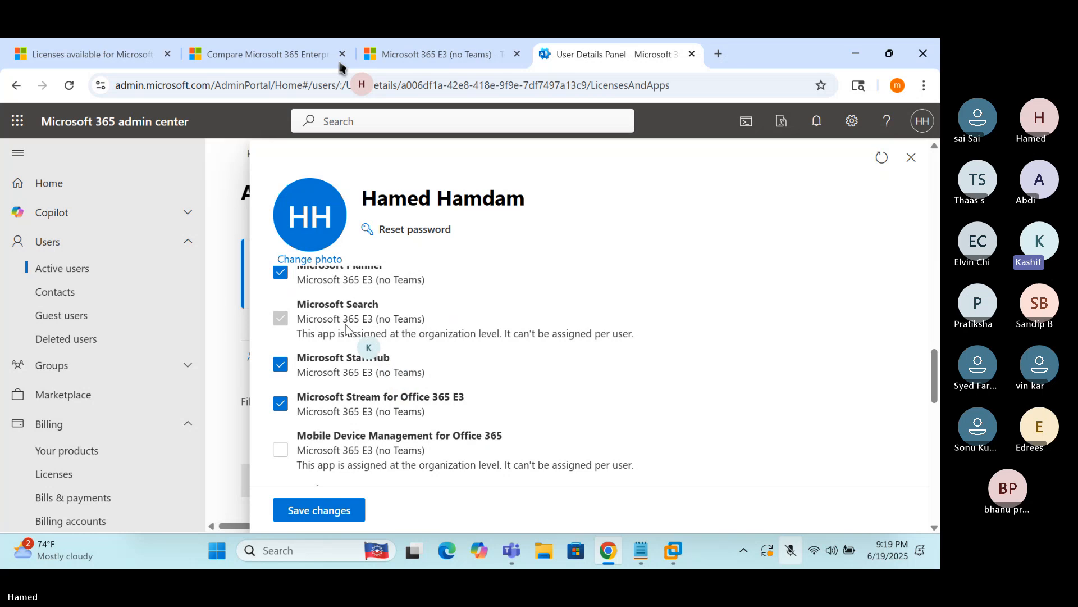
{"action": "scroll", "coordinate": [332, 382], "scroll_direction": "down", "scroll_amount": 3}
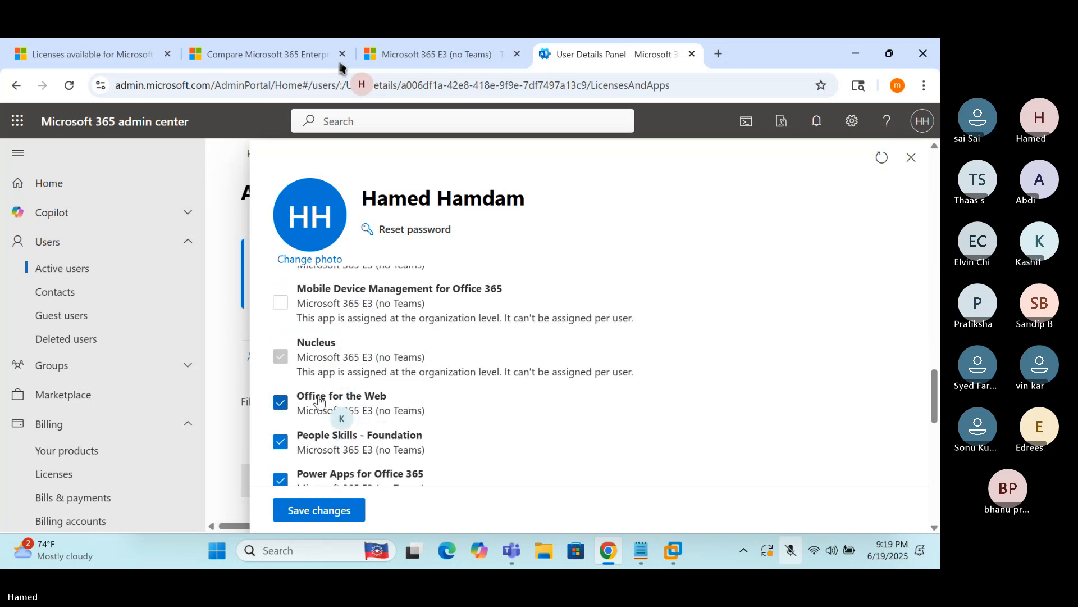
{"action": "scroll", "coordinate": [319, 417], "scroll_direction": "down", "scroll_amount": 2}
{"action": "scroll", "coordinate": [318, 417], "scroll_direction": "down", "scroll_amount": 6}
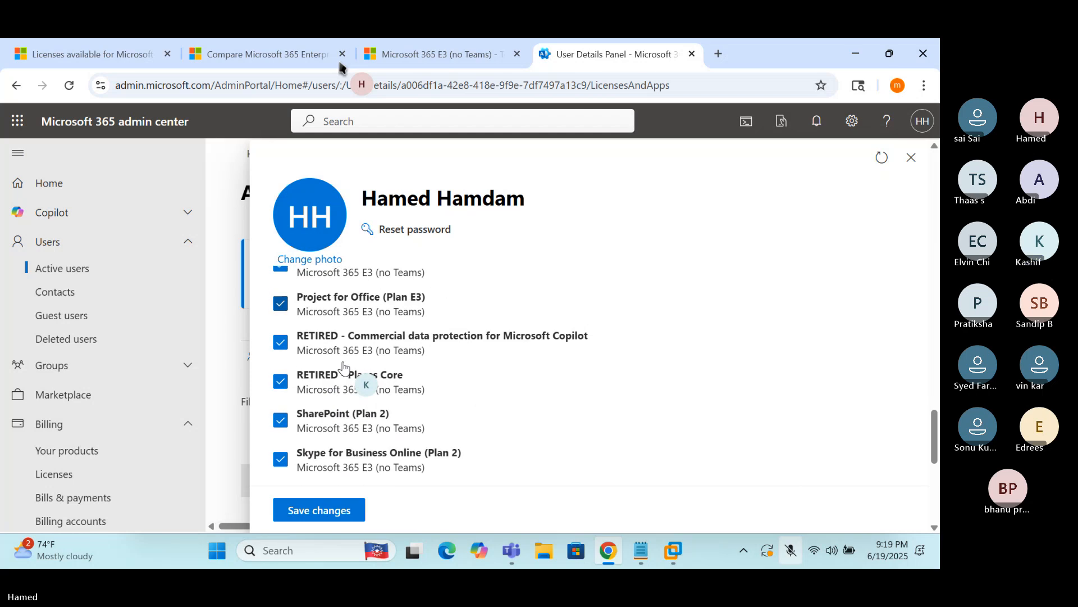
{"action": "scroll", "coordinate": [354, 371], "scroll_direction": "down", "scroll_amount": 6}
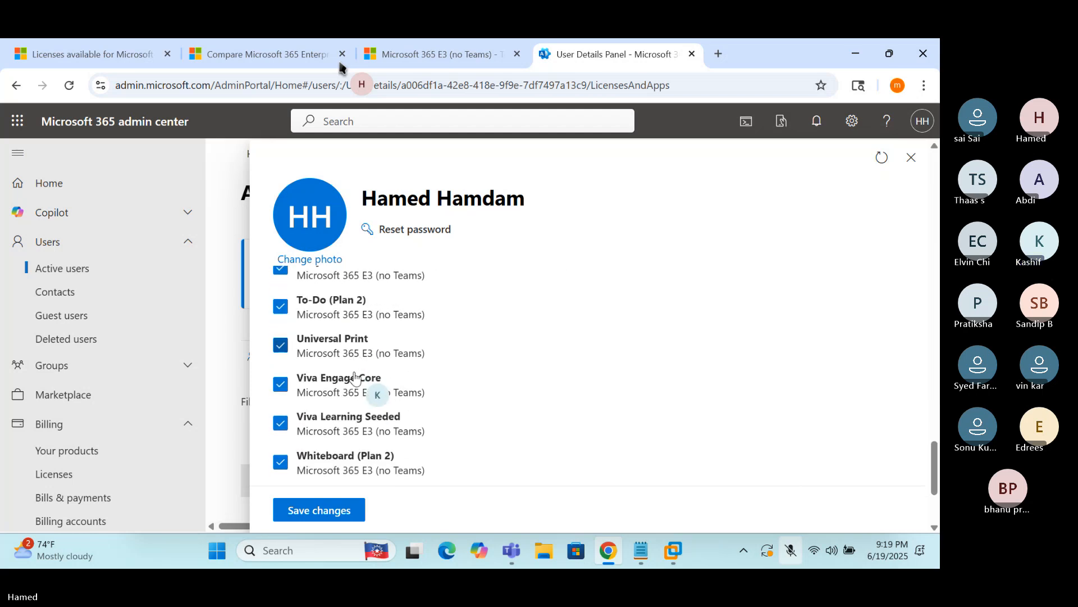
{"action": "scroll", "coordinate": [355, 376], "scroll_direction": "down", "scroll_amount": 2}
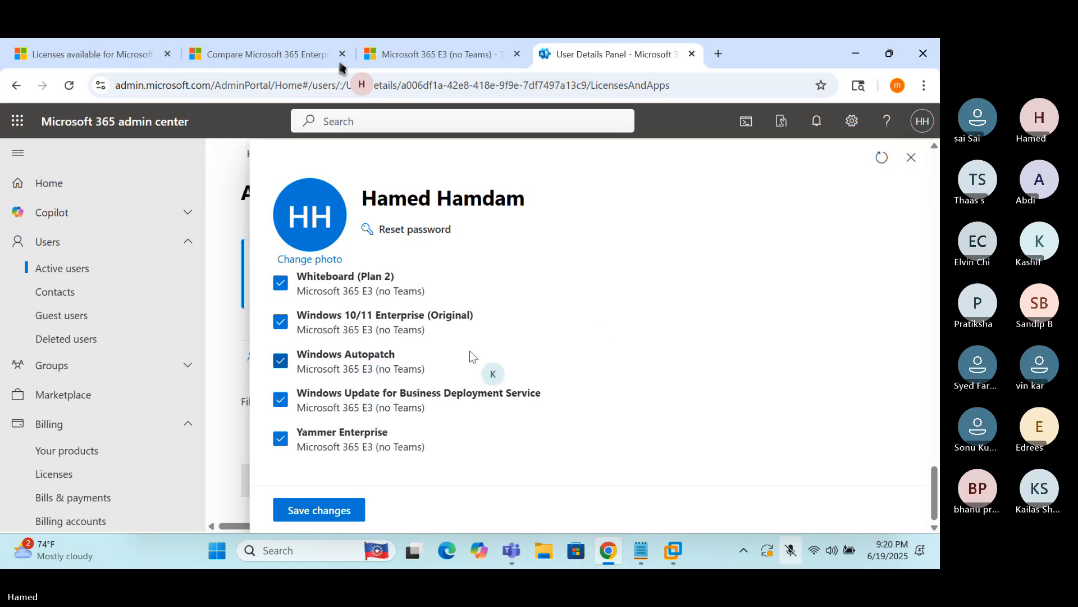
Recheck the user's Microsoft 365 E3 (no Teams) licence, close the panel, and bring Notepad forward
{"action": "left_click", "coordinate": [911, 157]}
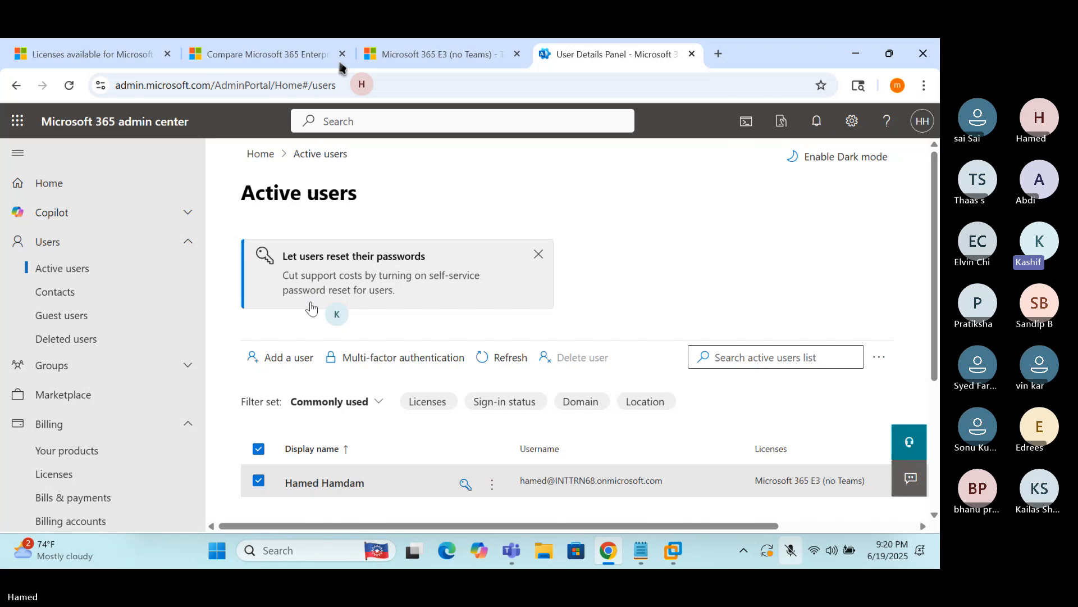
{"action": "left_click", "coordinate": [320, 484]}
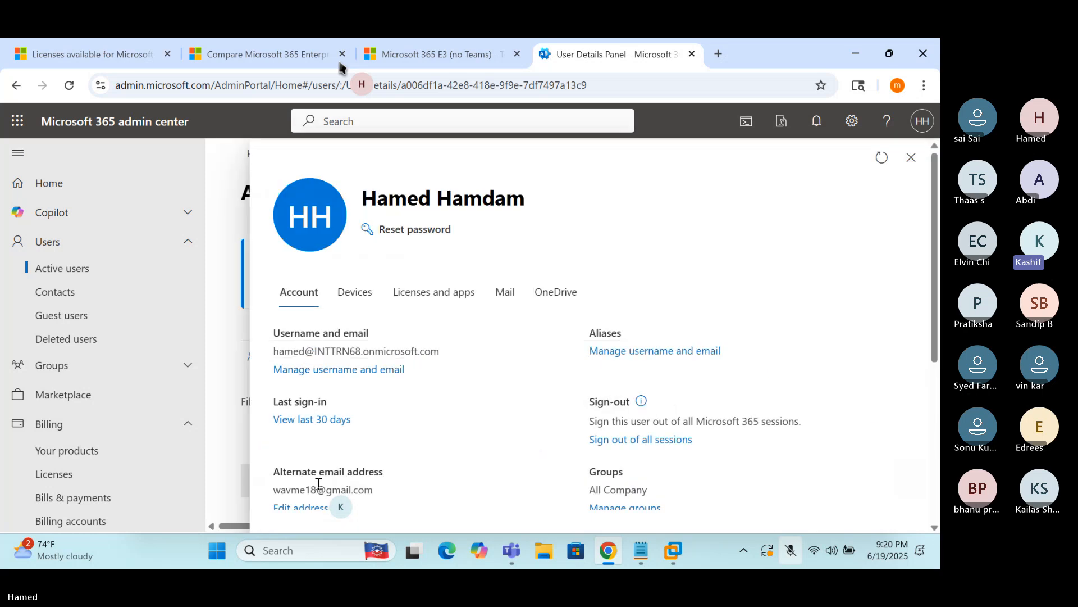
{"action": "left_click", "coordinate": [405, 304]}
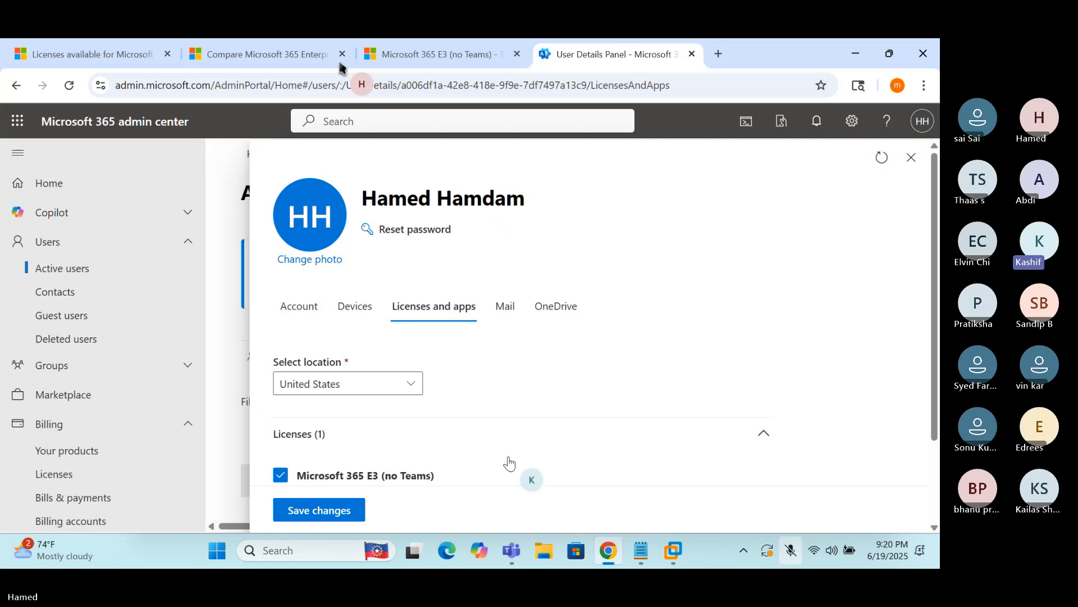
{"action": "left_click", "coordinate": [911, 158]}
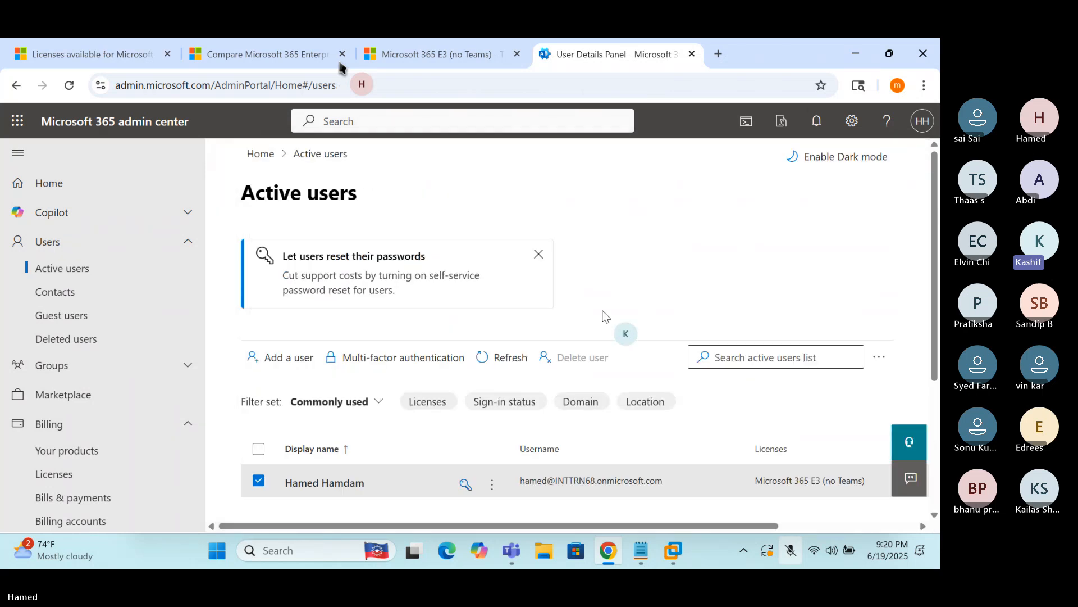
{"action": "left_click", "coordinate": [639, 553]}
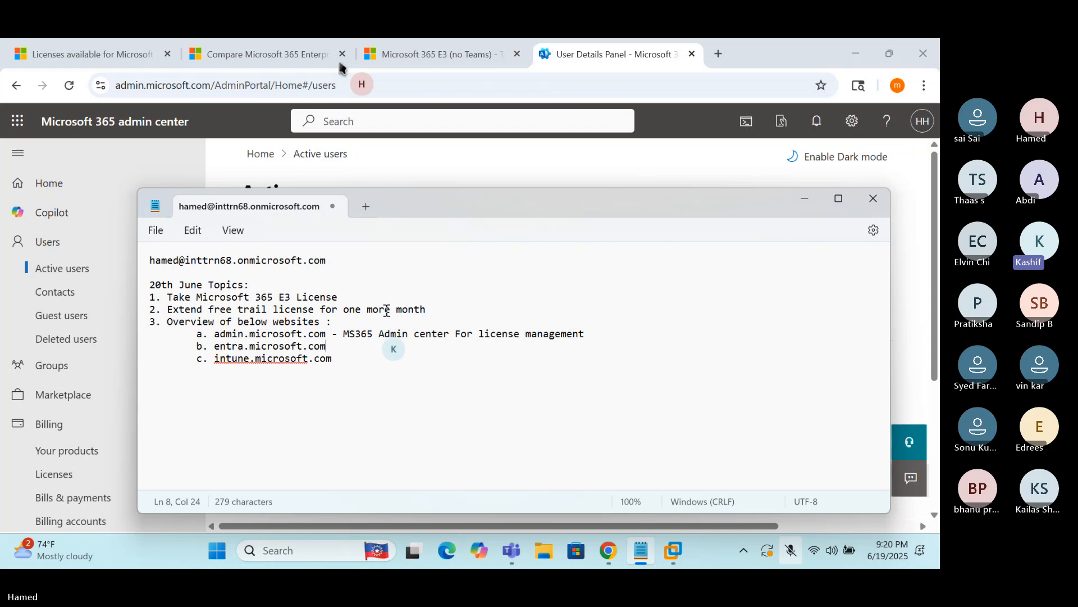
Load entra.microsoft.com in a new Chrome tab
{"action": "left_click", "coordinate": [719, 56]}
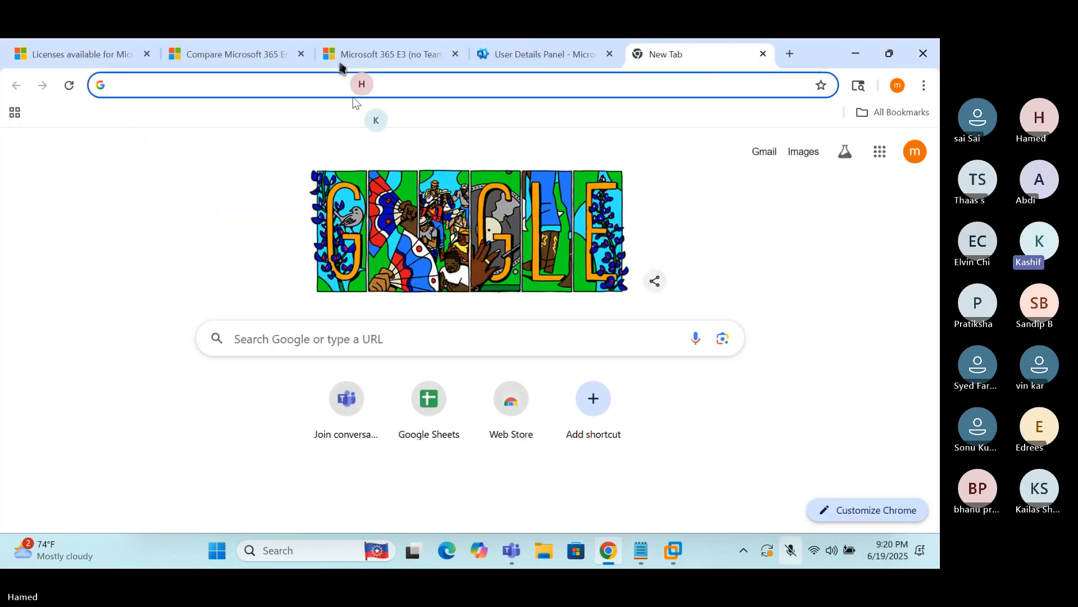
{"action": "type", "text": "entra"}
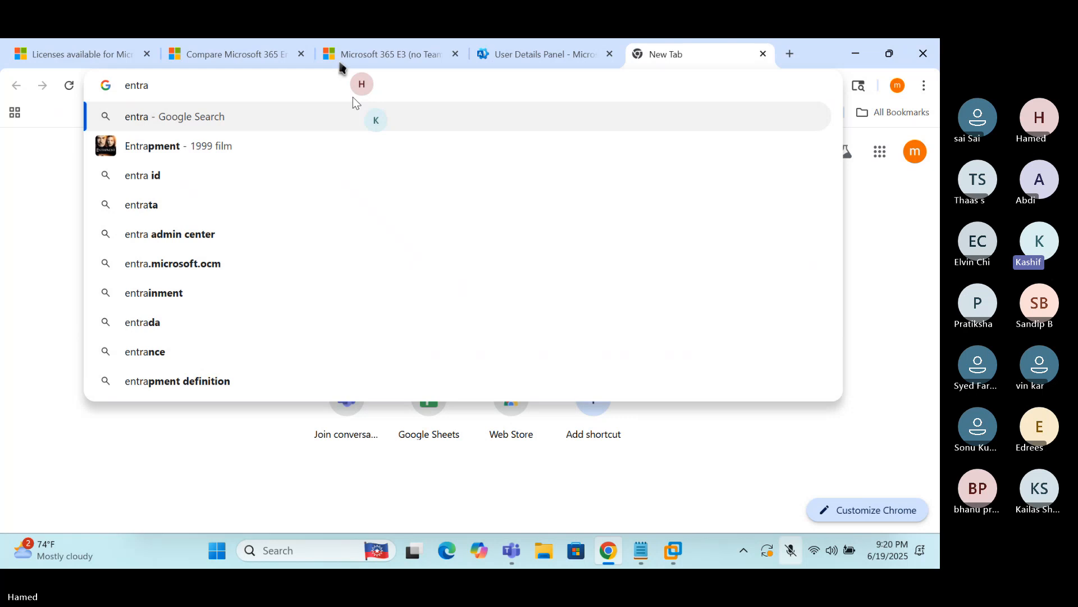
{"action": "type", "text": ".micr"}
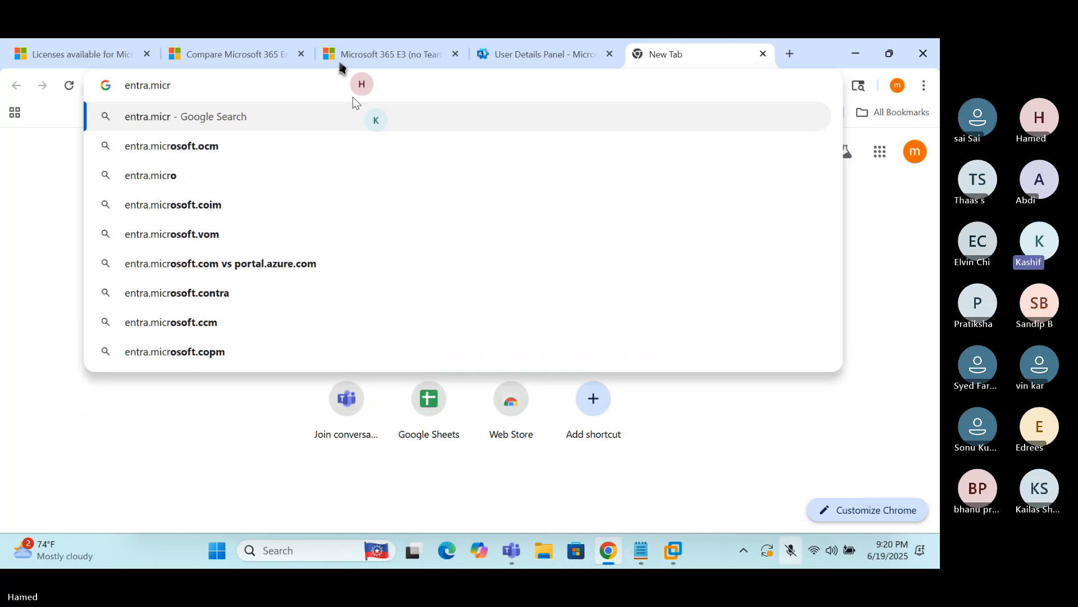
{"action": "type", "text": "osoft.com"}
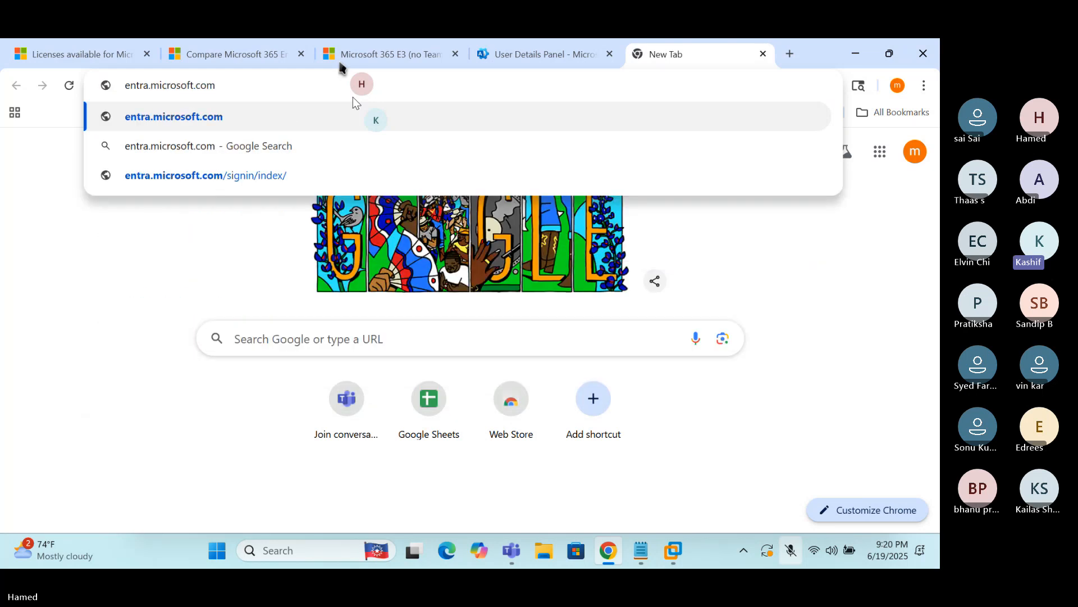
{"action": "key", "text": "Return"}
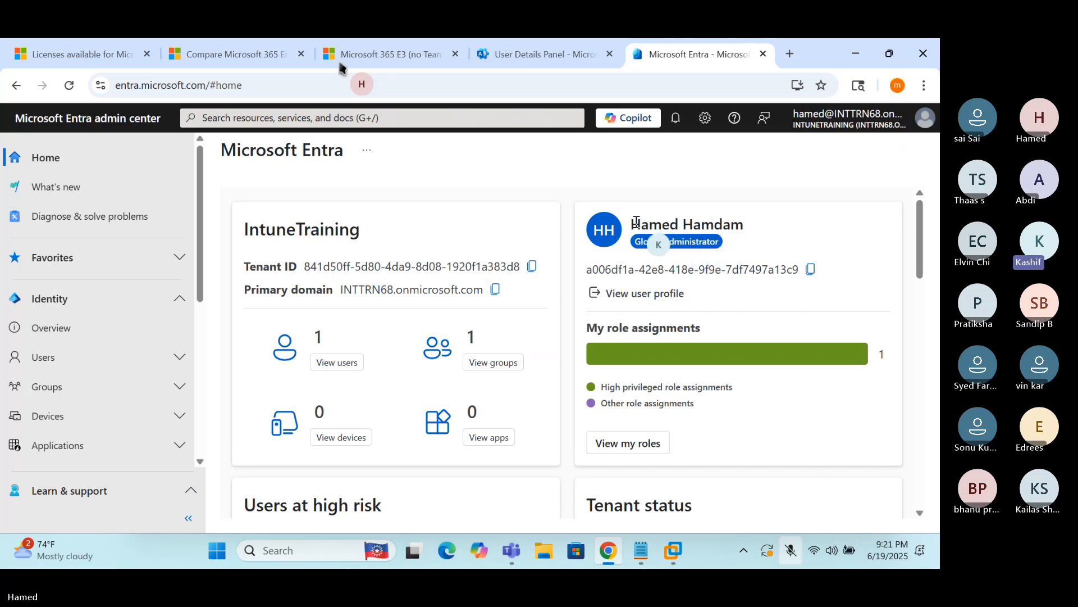
List all users under Identity > Users, then view the users' Sign-in logs
{"action": "left_click_drag", "start_coordinate": [631, 225], "coordinate": [747, 228]}
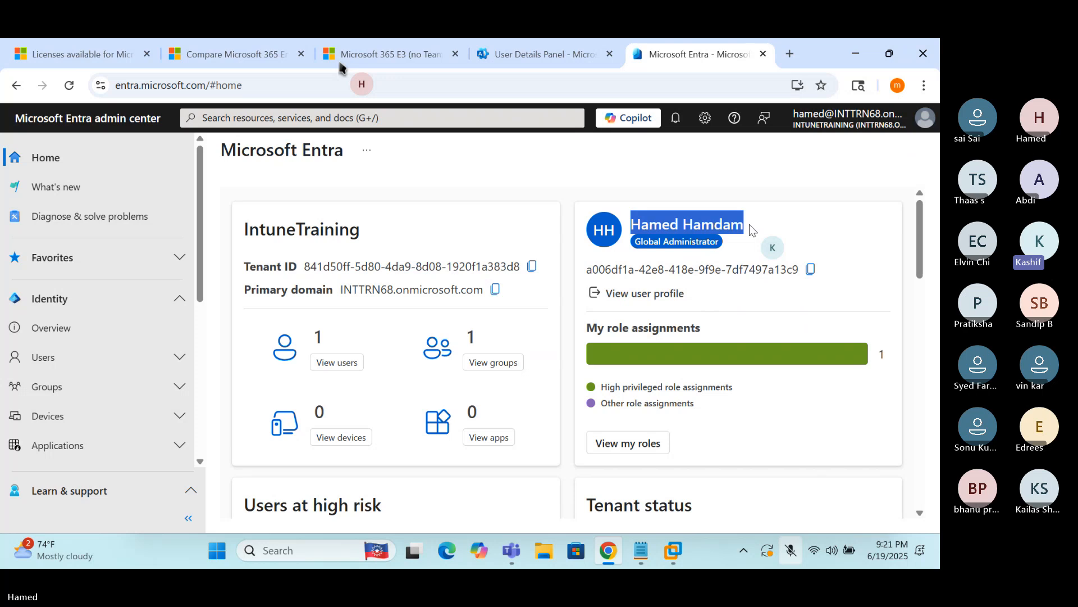
{"action": "left_click", "coordinate": [733, 222]}
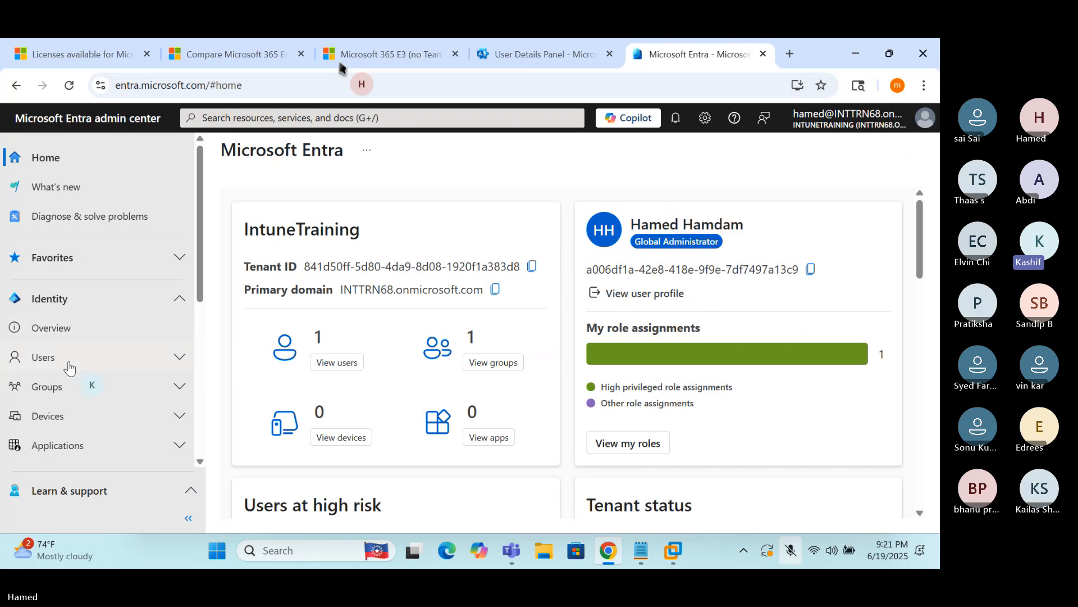
{"action": "left_click", "coordinate": [68, 363]}
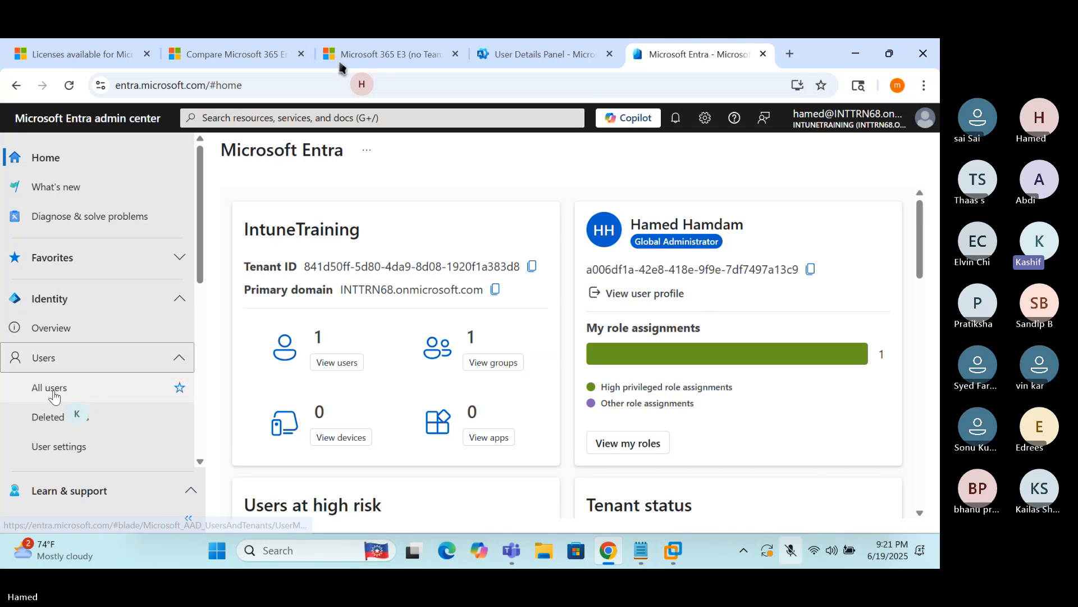
{"action": "left_click", "coordinate": [63, 392]}
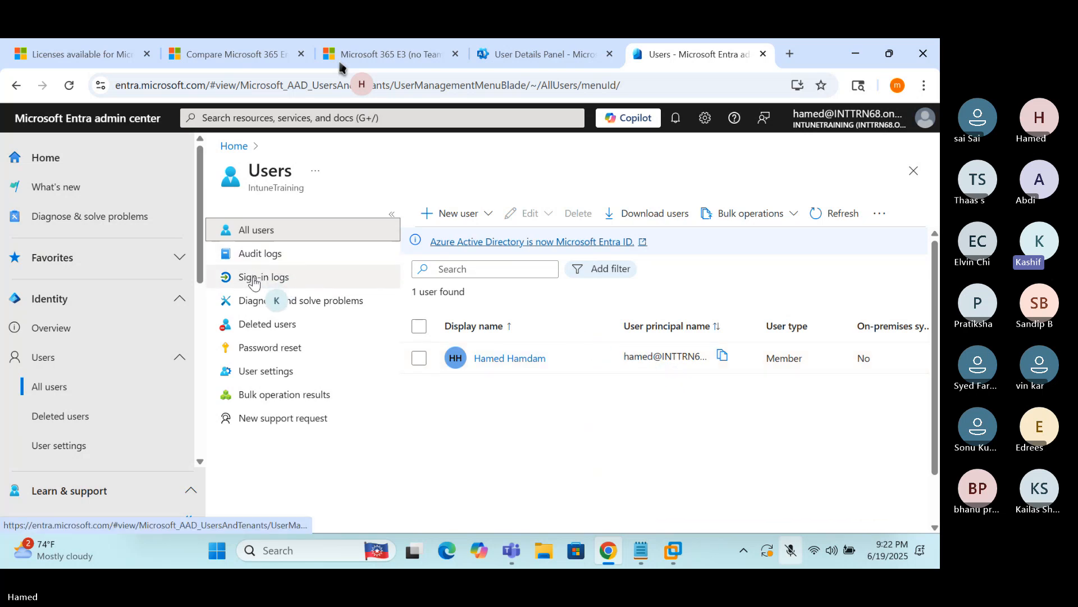
{"action": "left_click", "coordinate": [280, 276]}
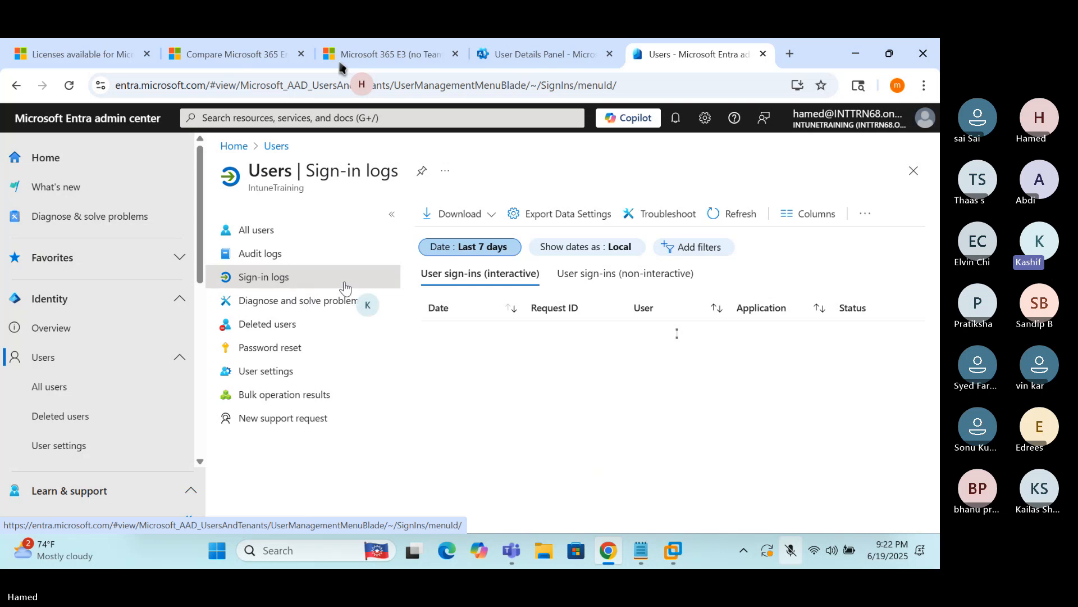
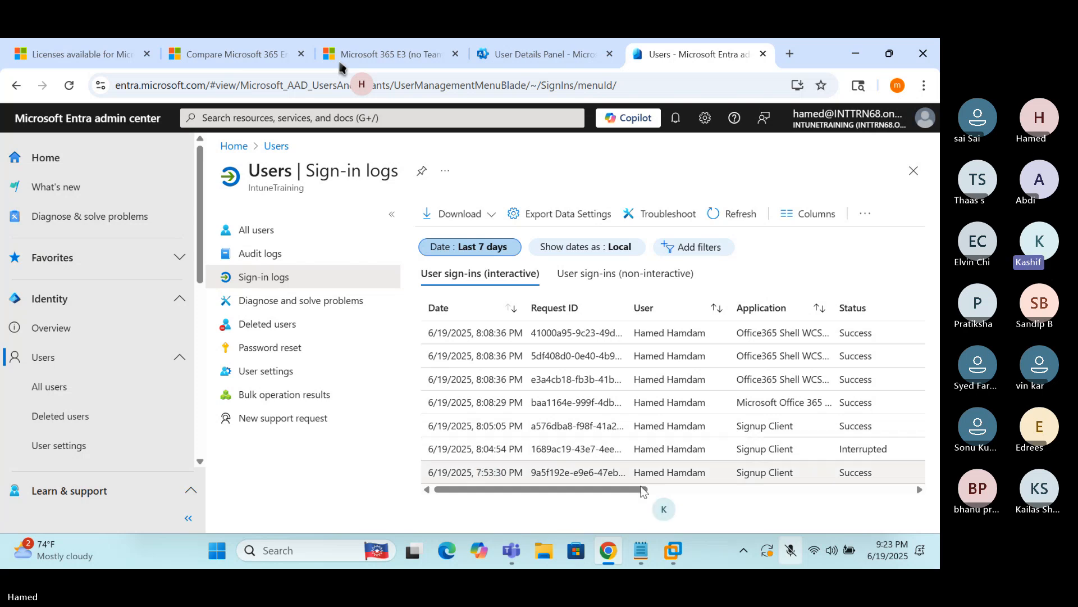
Bring the Notepad notes with the 20th June topics in front of the Entra sign-in logs
{"action": "left_click", "coordinate": [644, 557]}
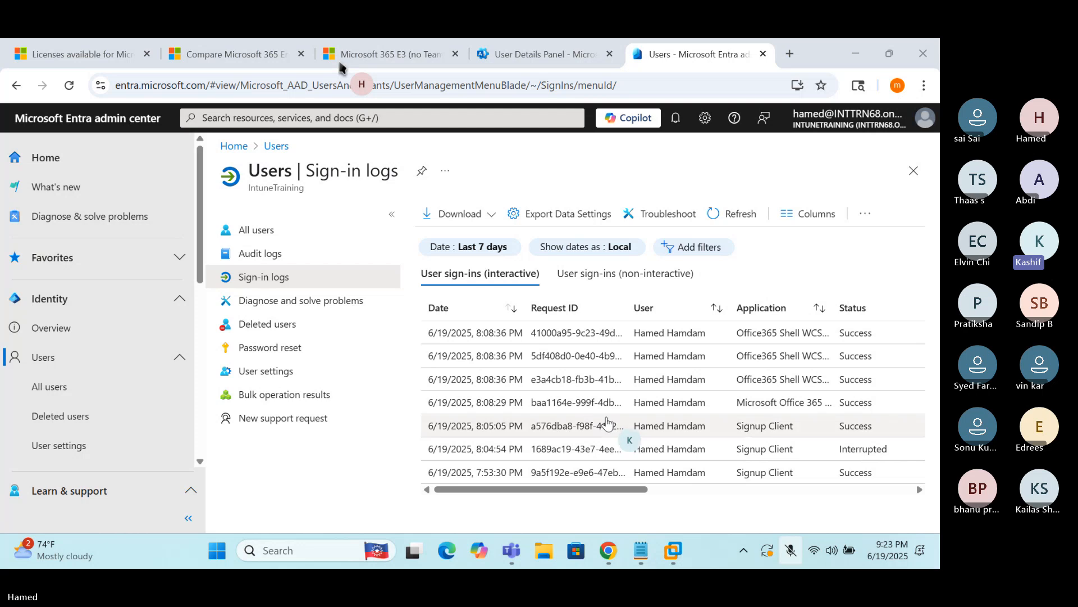
Describe entra.microsoft.com on line b as 'This site is for user and device authentication'
{"action": "left_click", "coordinate": [643, 553]}
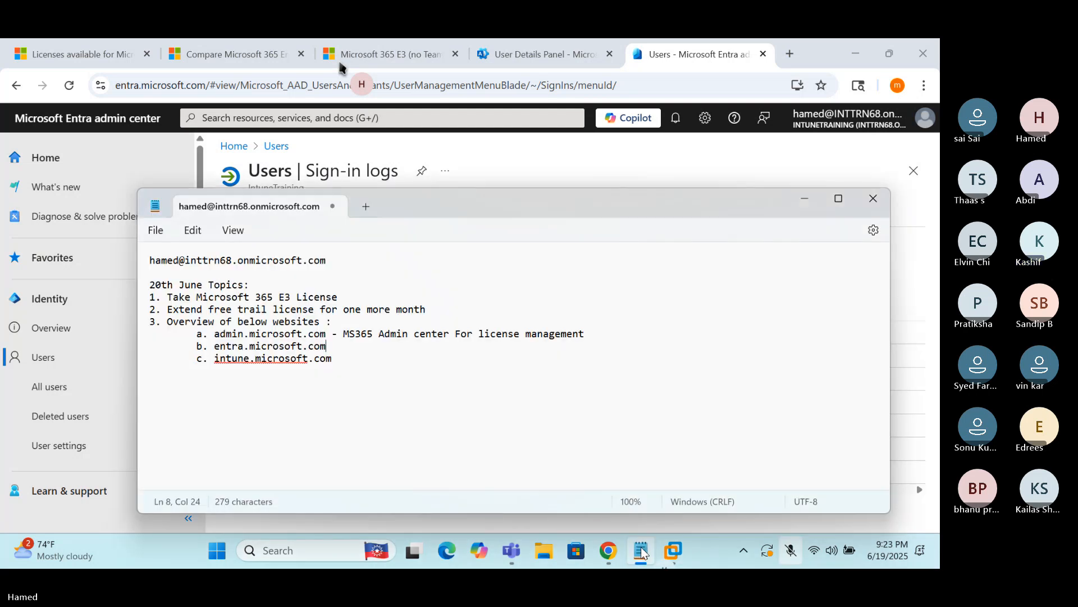
{"action": "type", "text": "-"}
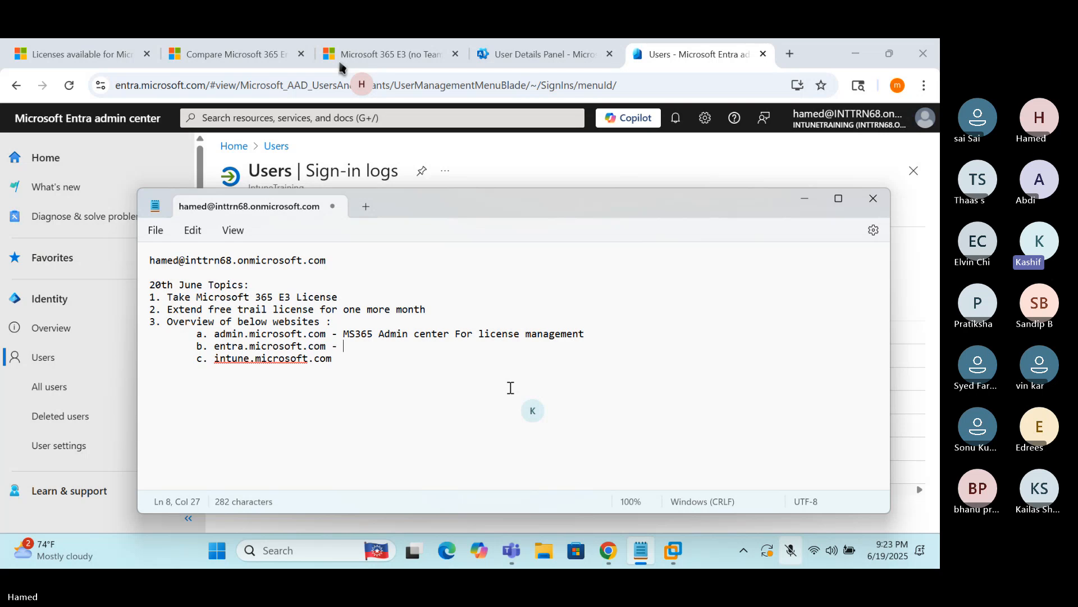
{"action": "type", "text": "This site is for user "}
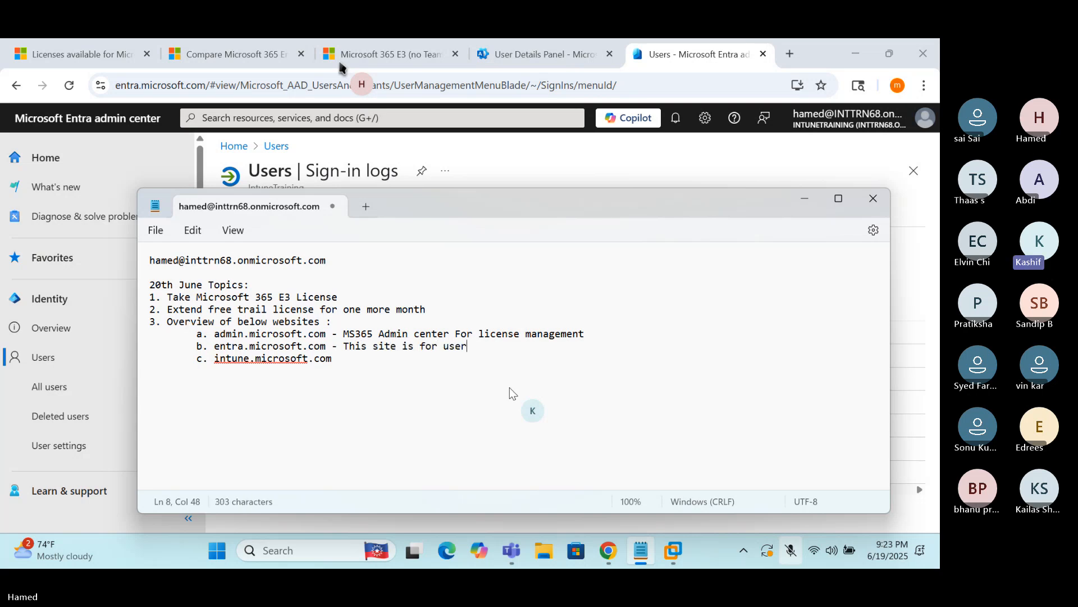
{"action": "type", "text": "and device auth"}
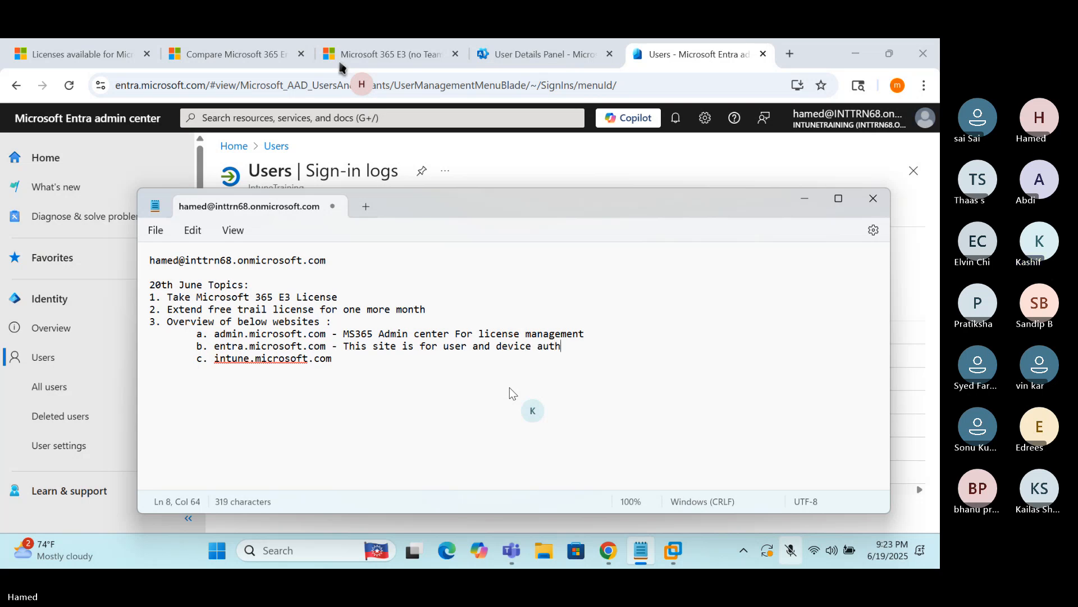
{"action": "type", "text": "entication"}
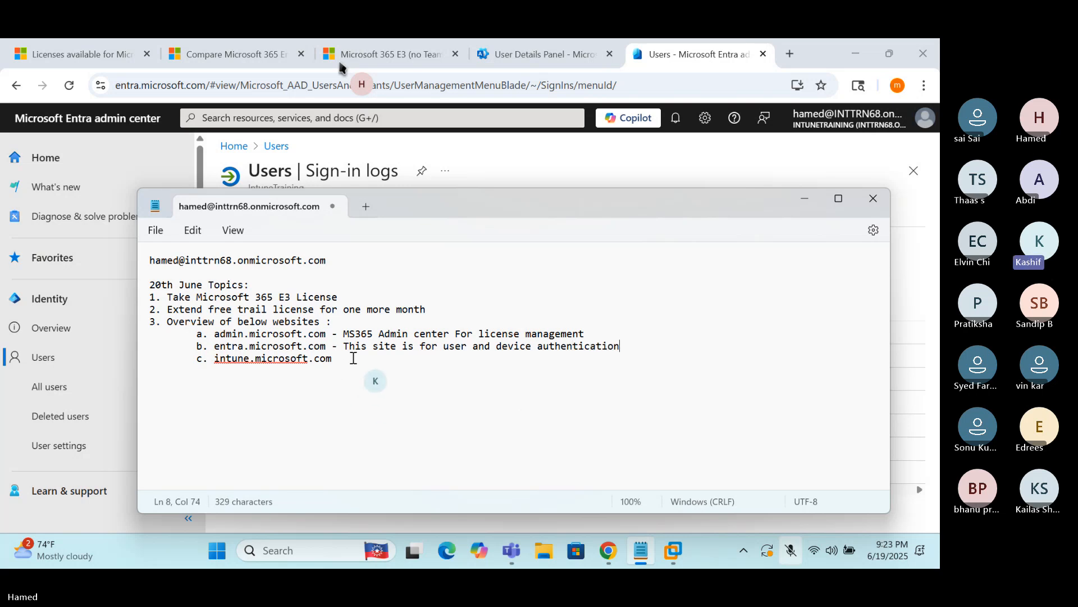
Describe intune.microsoft.com on line c as 'This site is for managing device and applications', then select the address
{"action": "left_click", "coordinate": [354, 357]}
{"action": "type", "text": "- This site"}
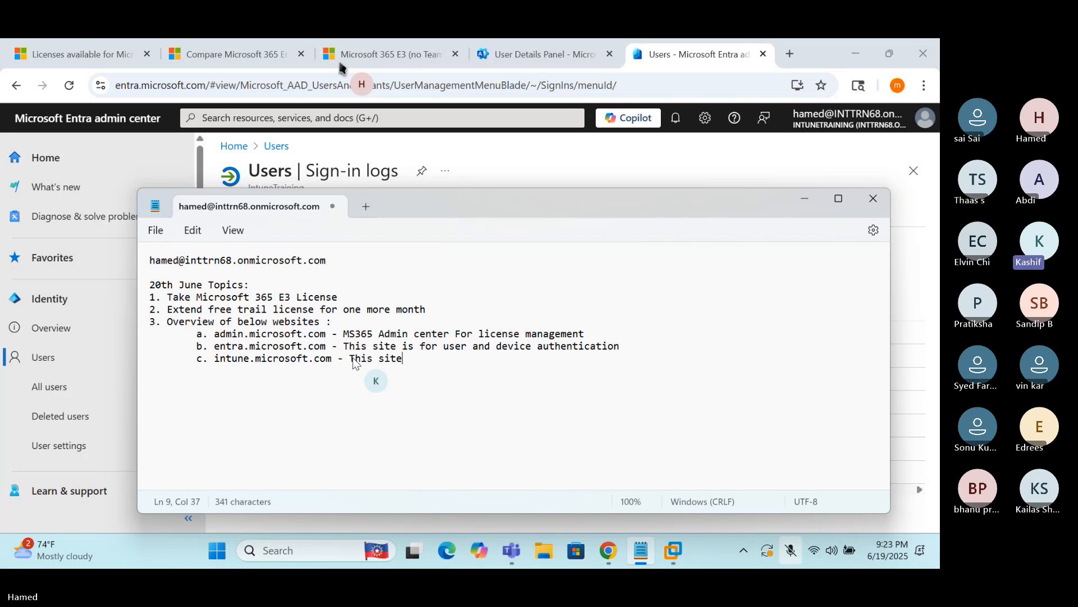
{"action": "type", "text": " is for mana"}
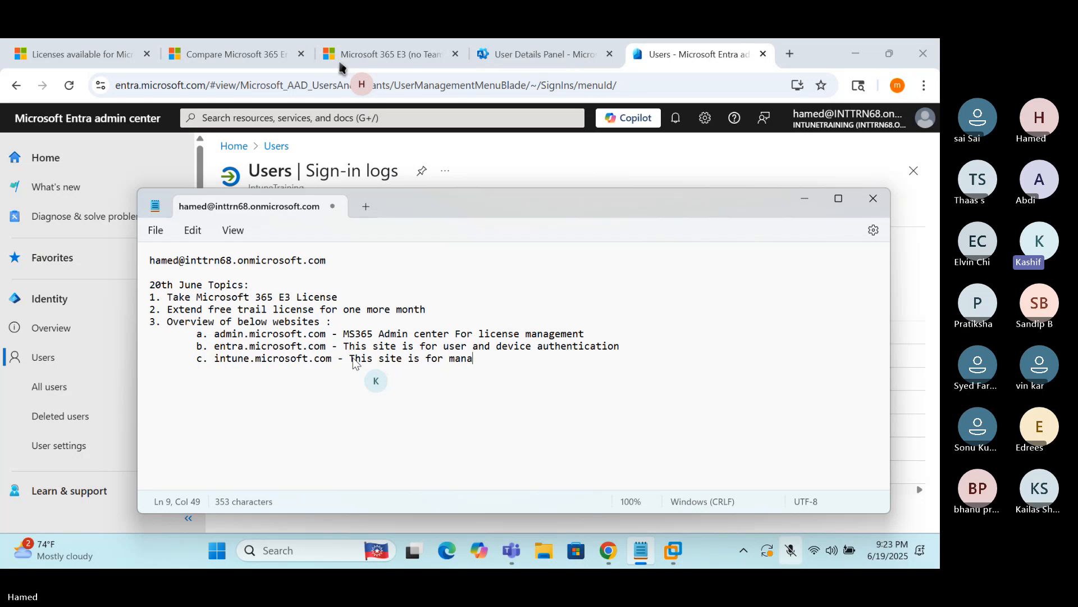
{"action": "type", "text": "ginh"}
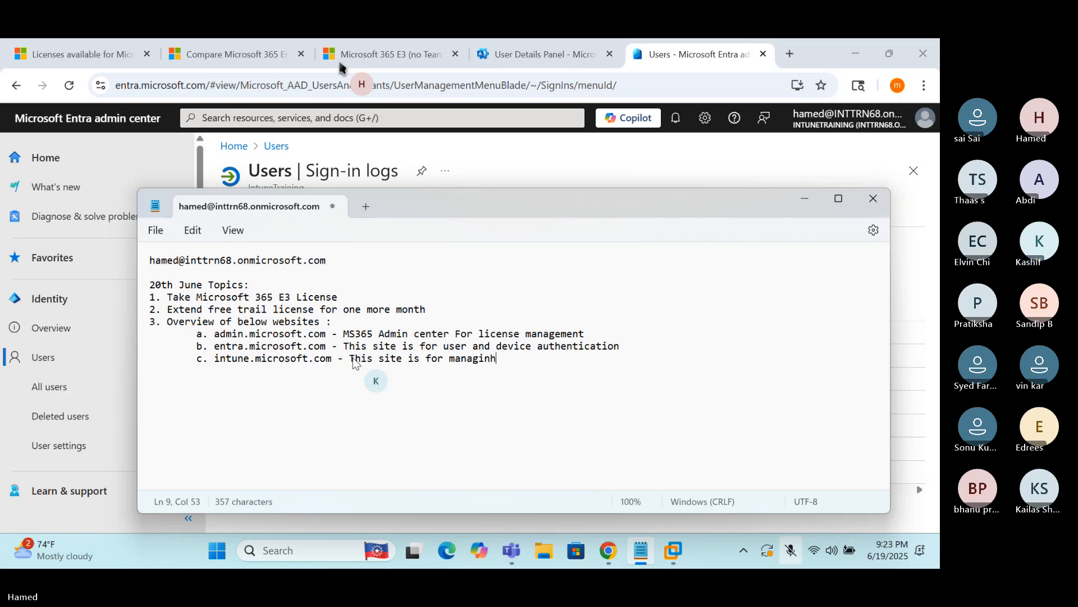
{"action": "key", "text": "BackSpace"}
{"action": "type", "text": "g dev"}
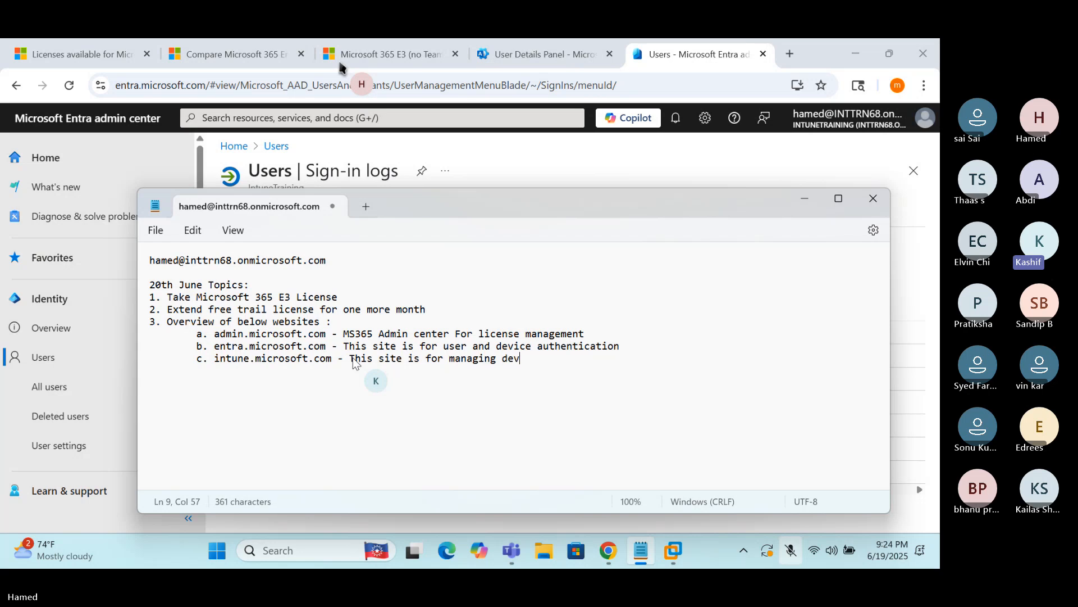
{"action": "type", "text": "ice and appl"}
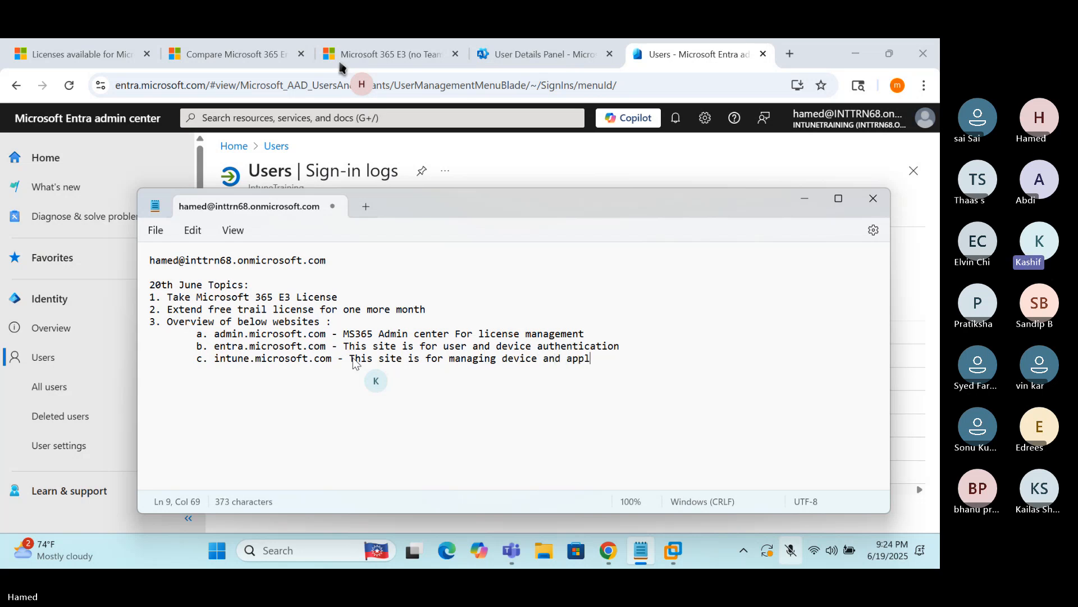
{"action": "type", "text": "ications"}
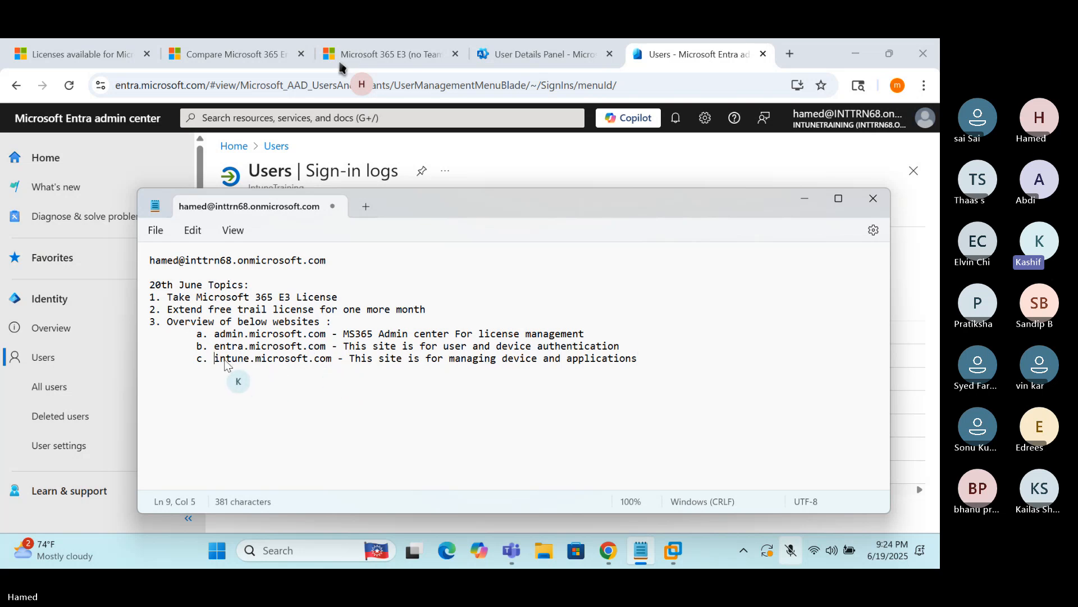
{"action": "left_click_drag", "start_coordinate": [215, 359], "coordinate": [338, 357]}
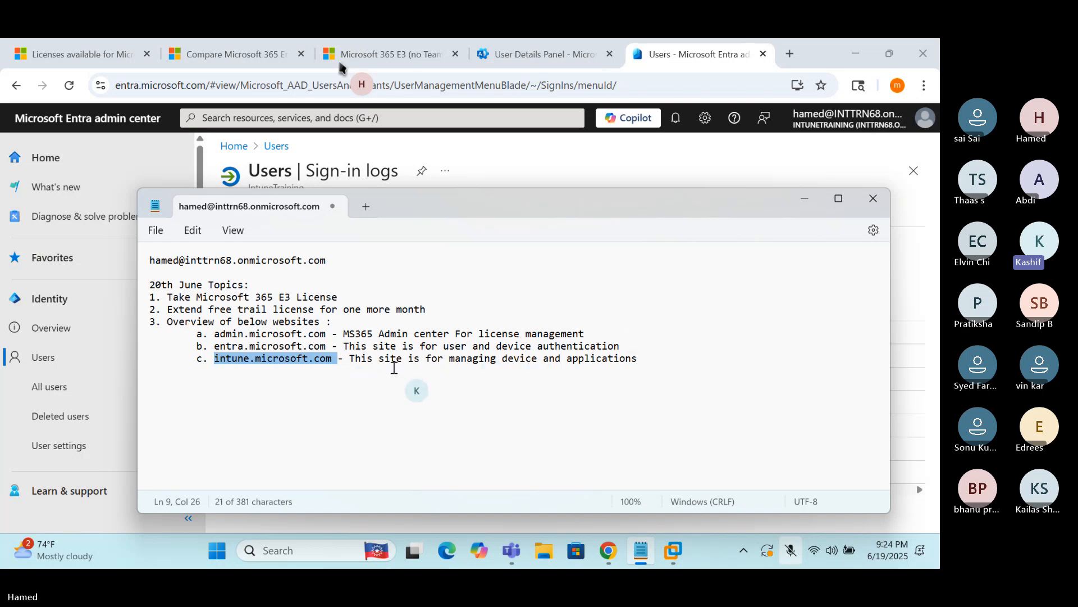
Load intune.microsoft.com in a new Chrome tab, correcting the misspelled address
{"action": "left_click", "coordinate": [790, 53]}
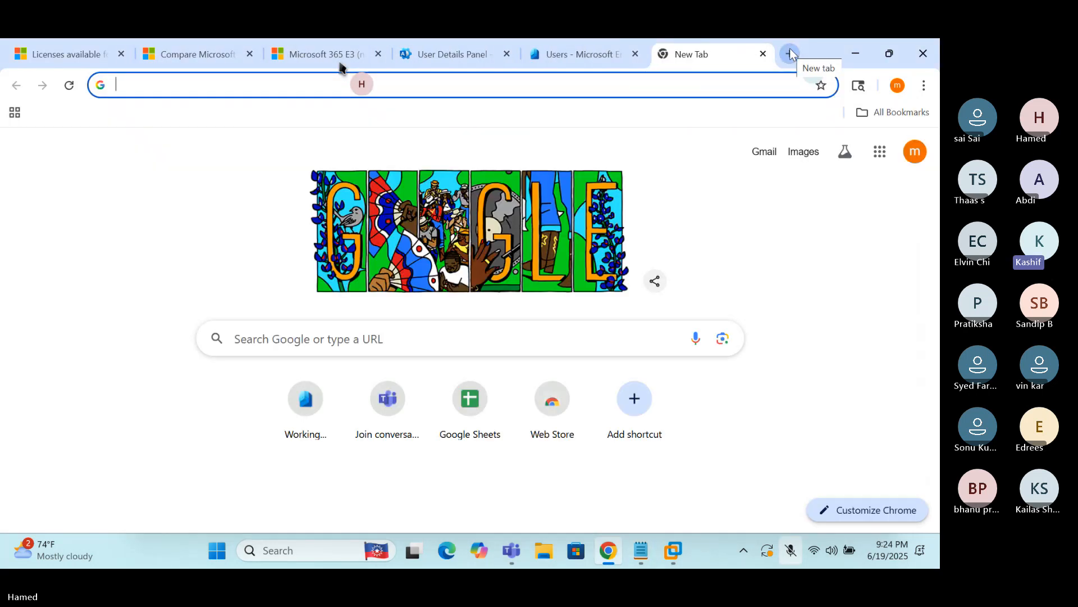
{"action": "type", "text": "intune"}
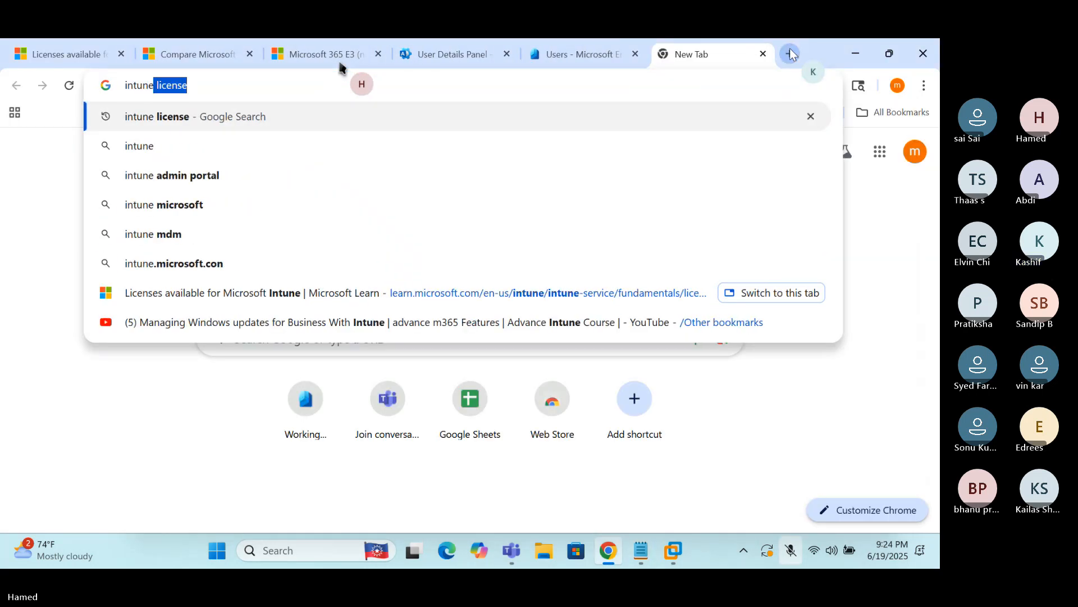
{"action": "type", "text": "."}
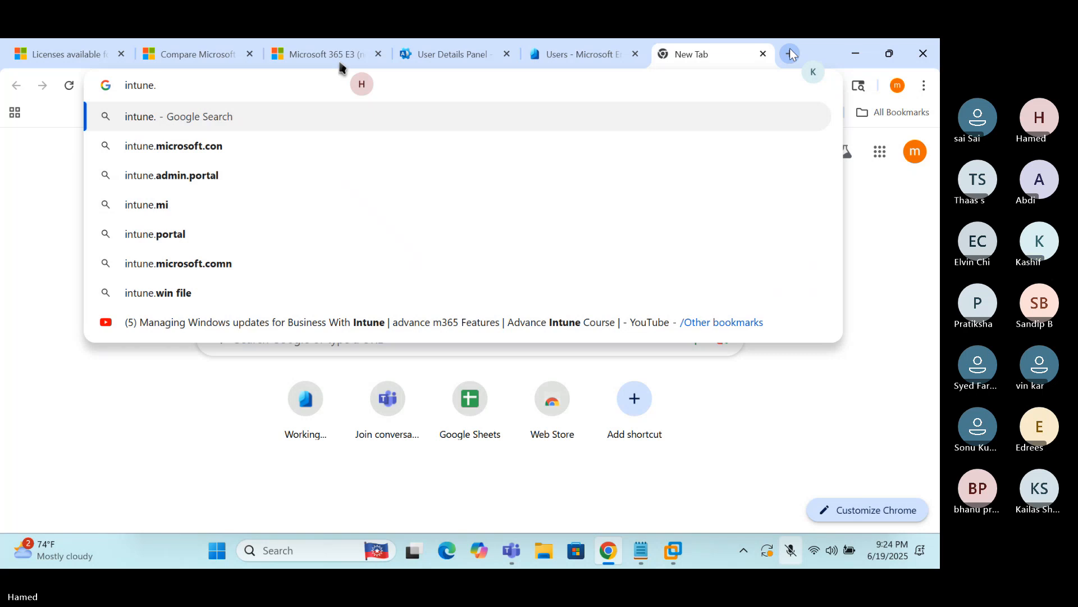
{"action": "type", "text": "microsoft.con"}
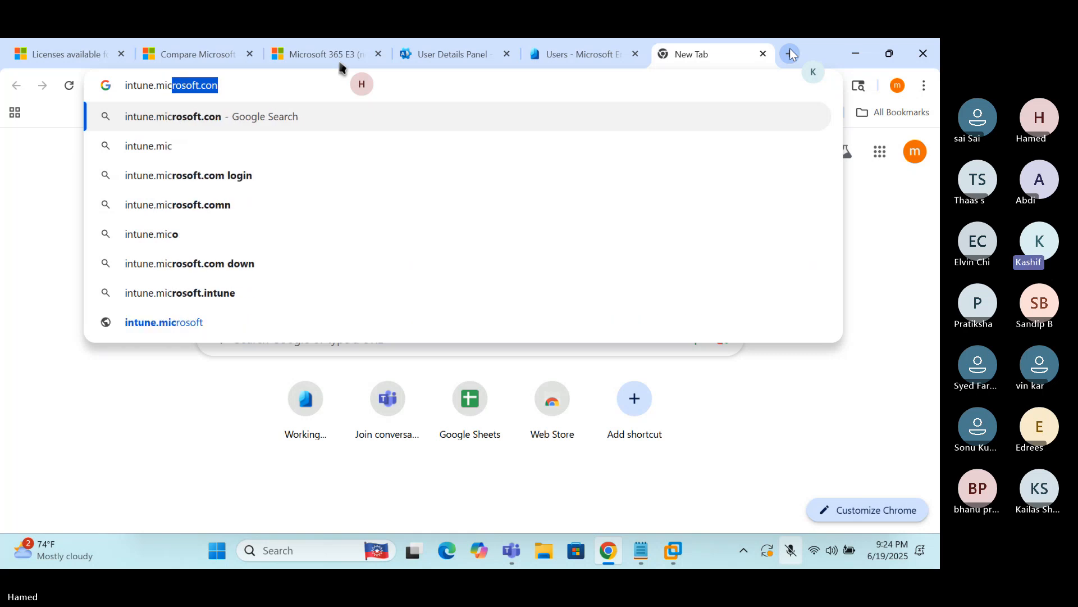
{"action": "key", "text": "Return"}
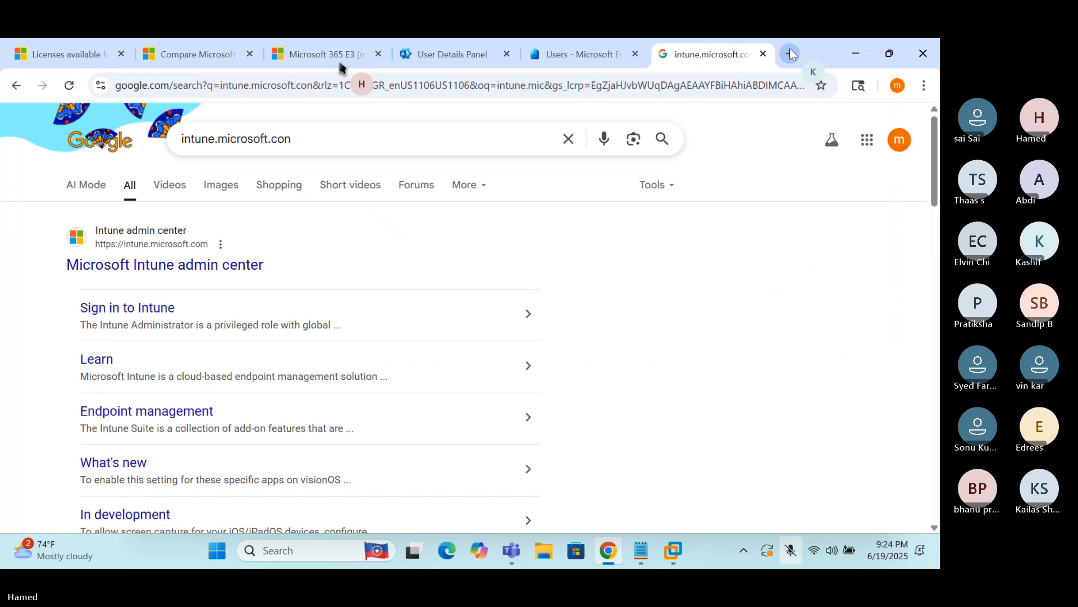
{"action": "left_click", "coordinate": [353, 138]}
{"action": "triple_click", "coordinate": [351, 137]}
{"action": "key", "text": "ctrl+c"}
{"action": "left_click", "coordinate": [330, 86]}
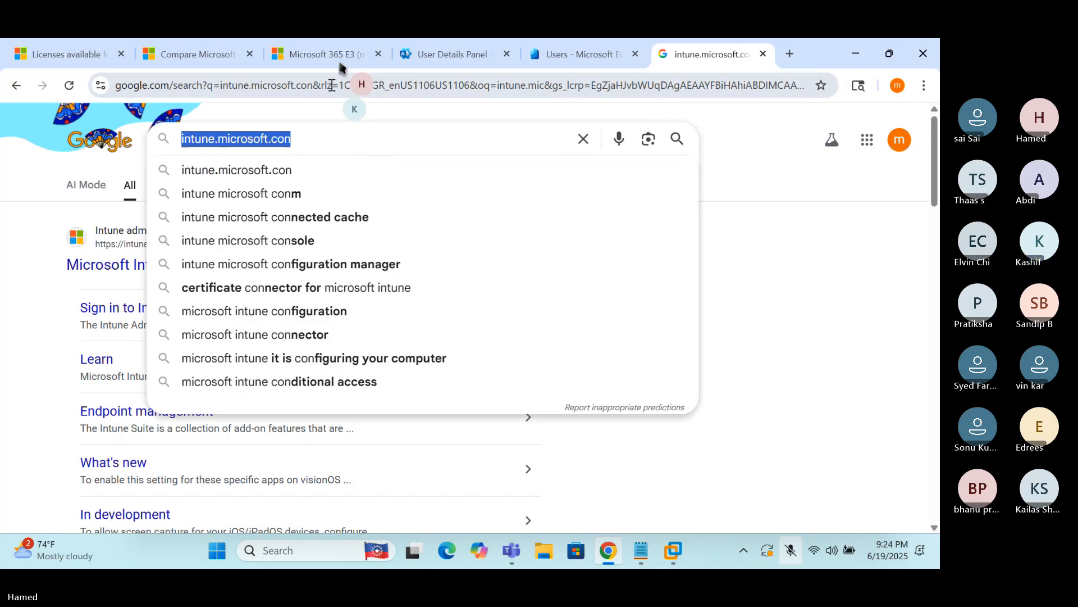
{"action": "key", "text": "ctrl+v"}
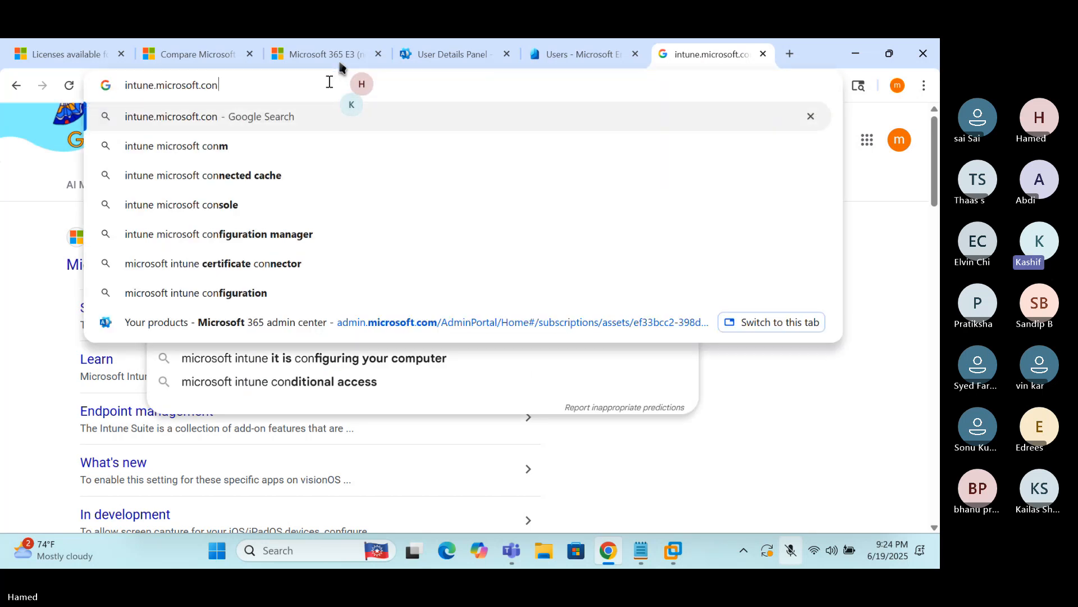
{"action": "key", "text": "BackSpace"}
{"action": "type", "text": "m"}
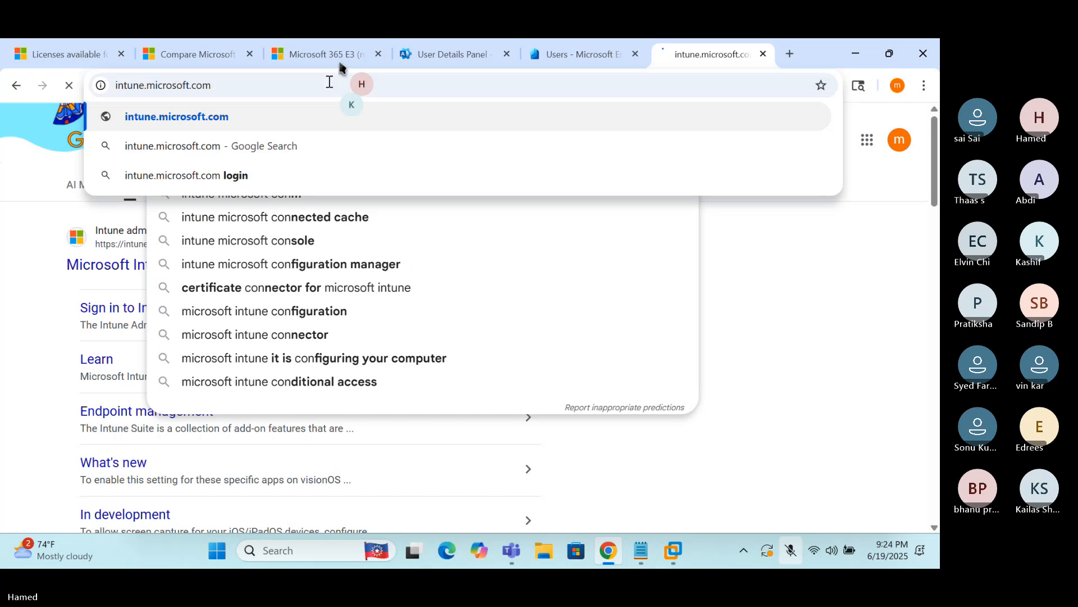
{"action": "key", "text": "Return"}
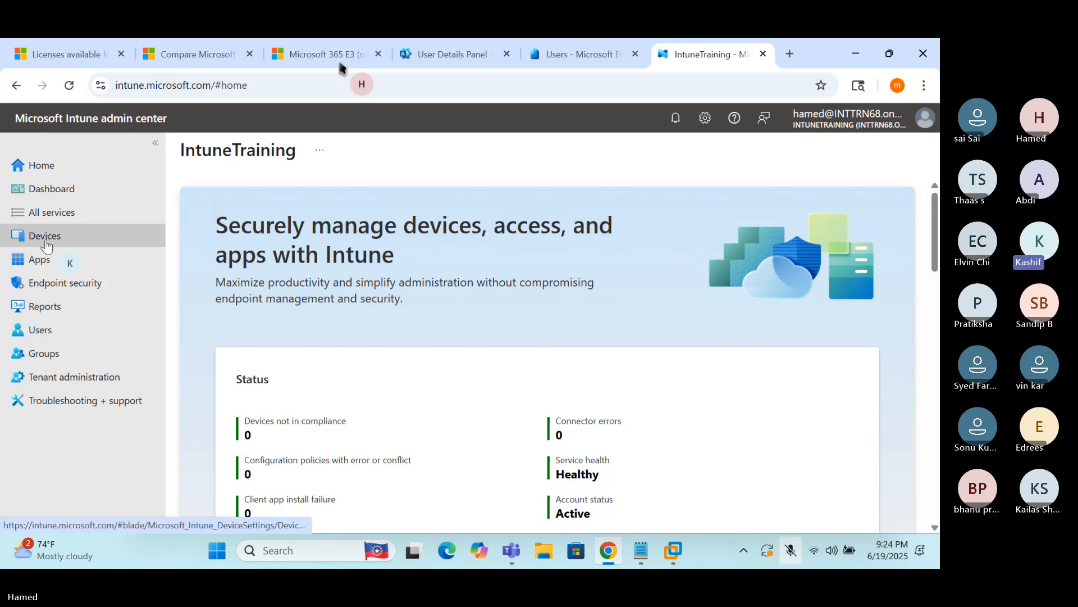
Open the Intune Devices overview past the tour popup and restore Chrome to a smaller window
{"action": "left_click", "coordinate": [45, 237]}
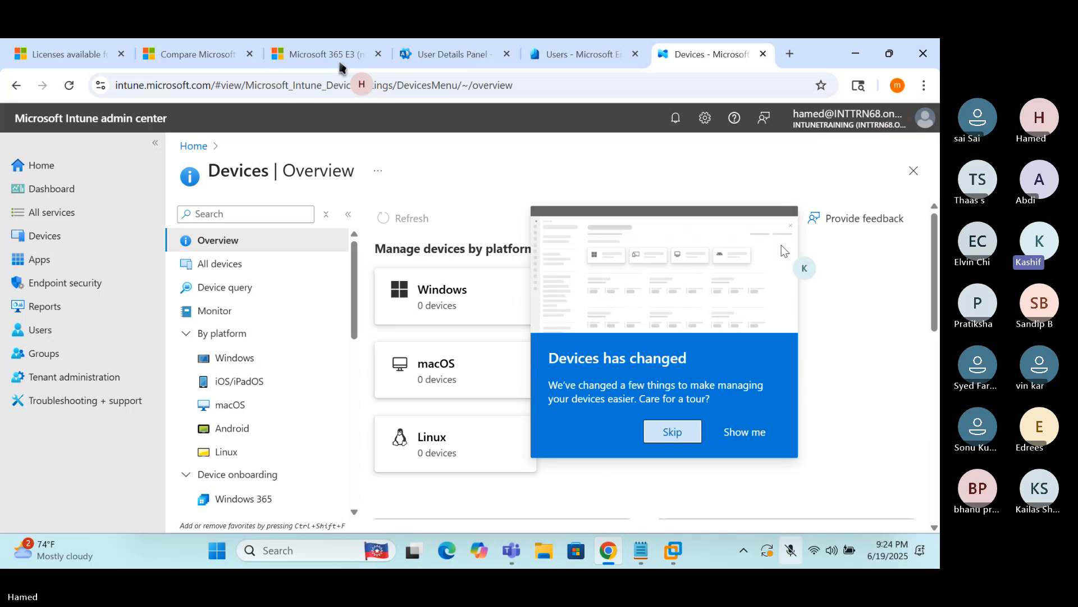
{"action": "left_click", "coordinate": [914, 171]}
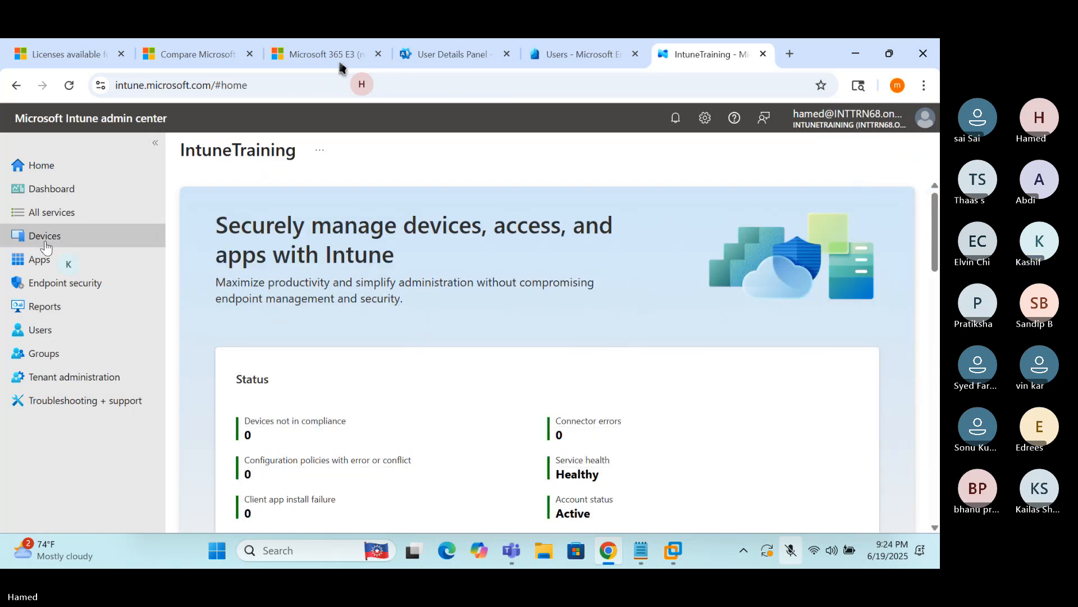
{"action": "left_click", "coordinate": [45, 244]}
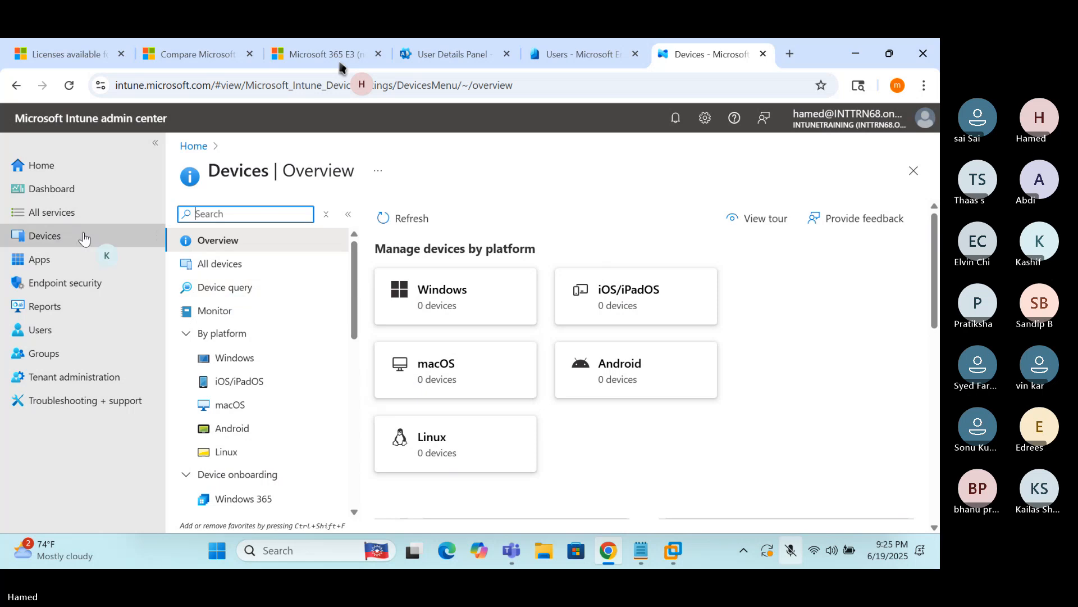
{"action": "left_click", "coordinate": [60, 239]}
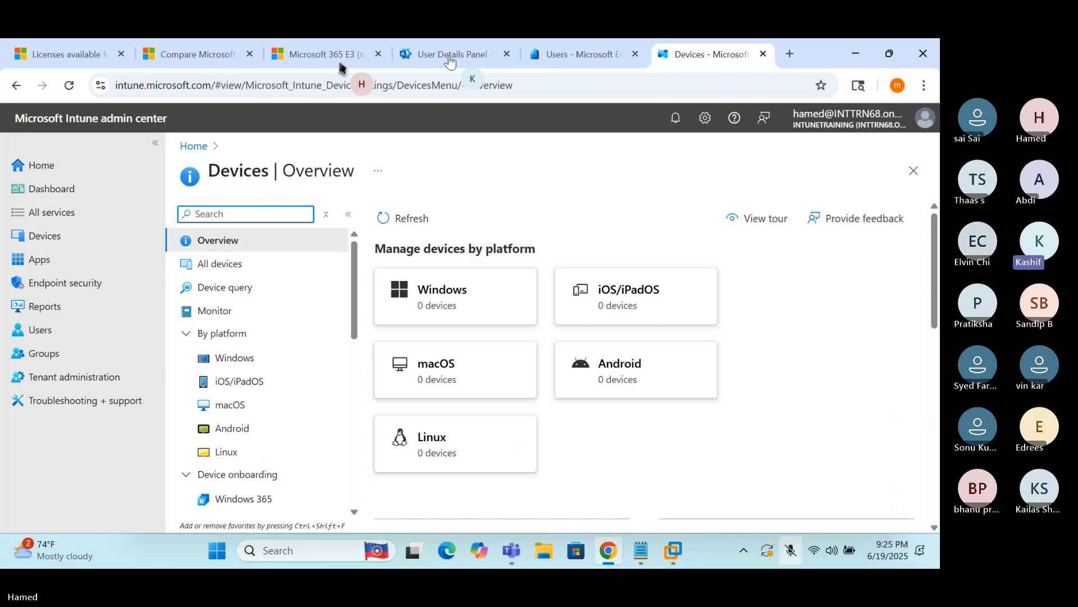
{"action": "left_click", "coordinate": [887, 54]}
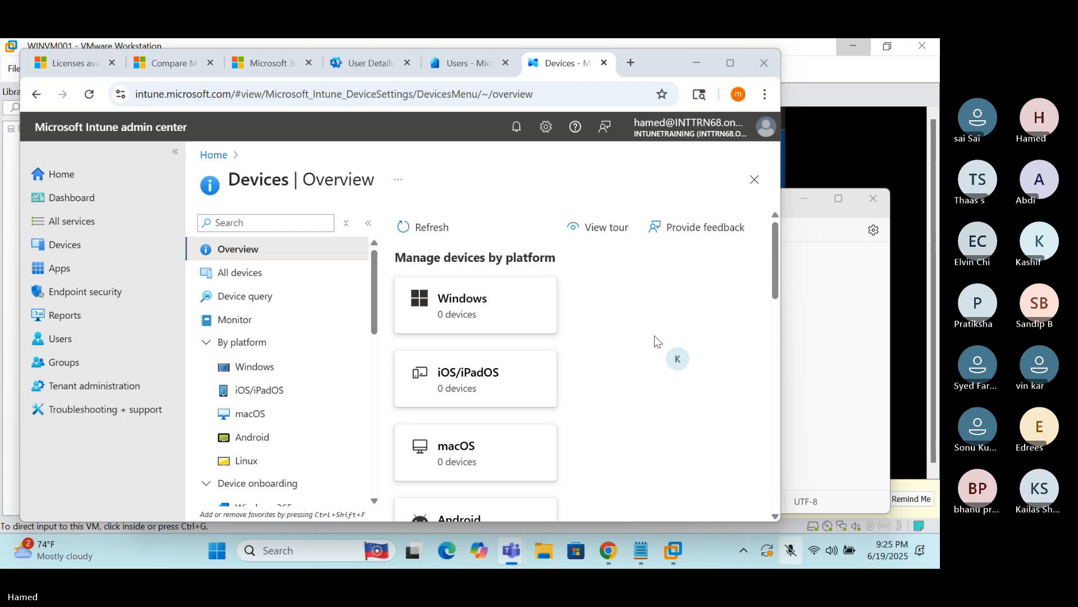
Unmute the microphone and move the Chrome window down-right to reveal the VM's toolbar and library
{"action": "scroll", "coordinate": [655, 336], "scroll_direction": "down", "scroll_amount": 1}
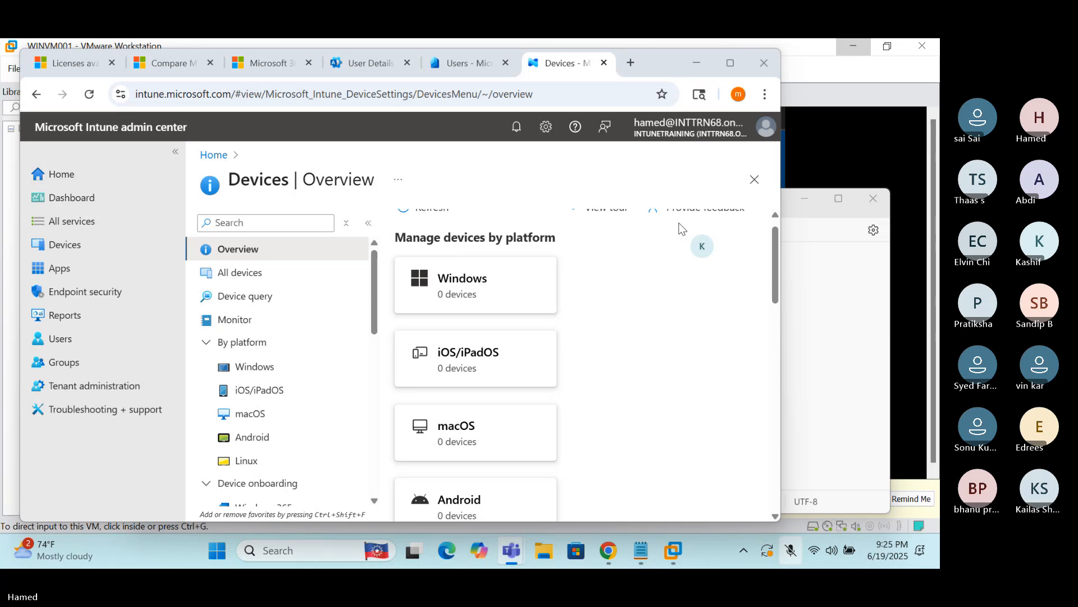
{"action": "key", "text": "ctrl+shift+m"}
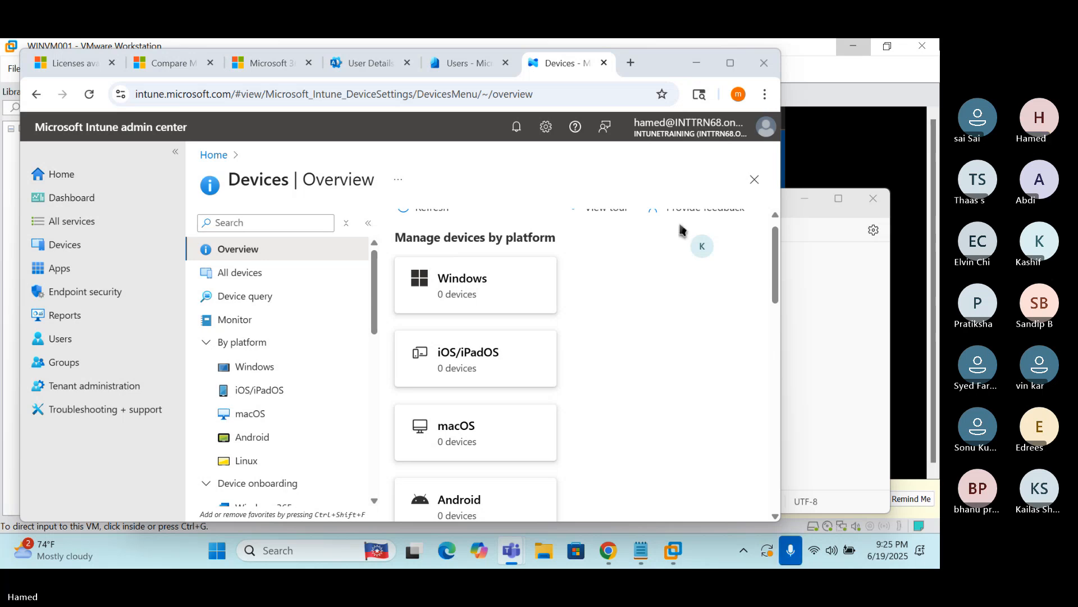
{"action": "left_click", "coordinate": [645, 51]}
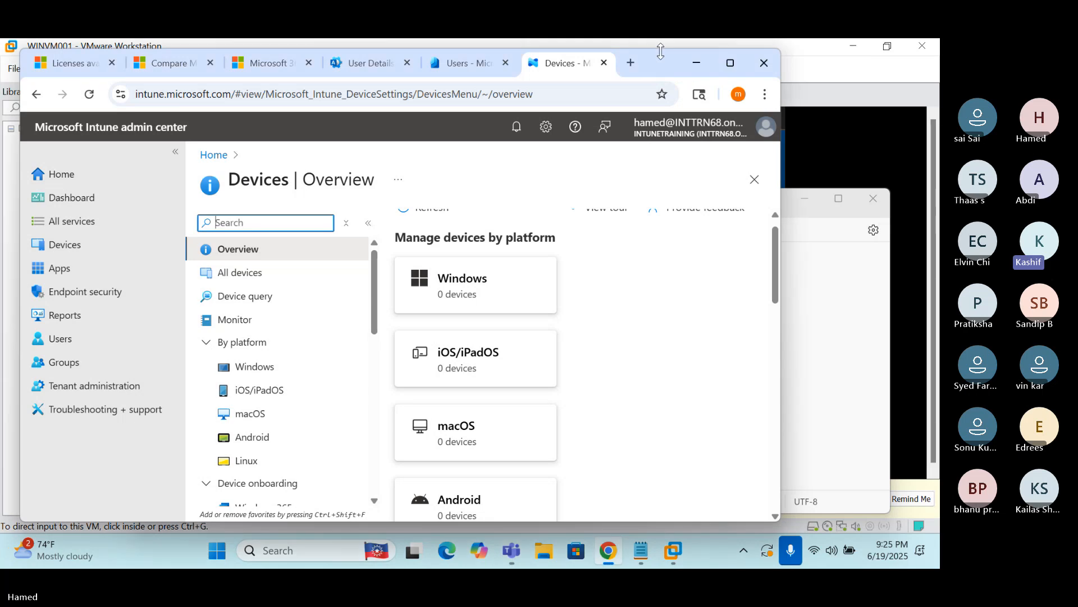
{"action": "left_click_drag", "start_coordinate": [662, 53], "coordinate": [729, 143]}
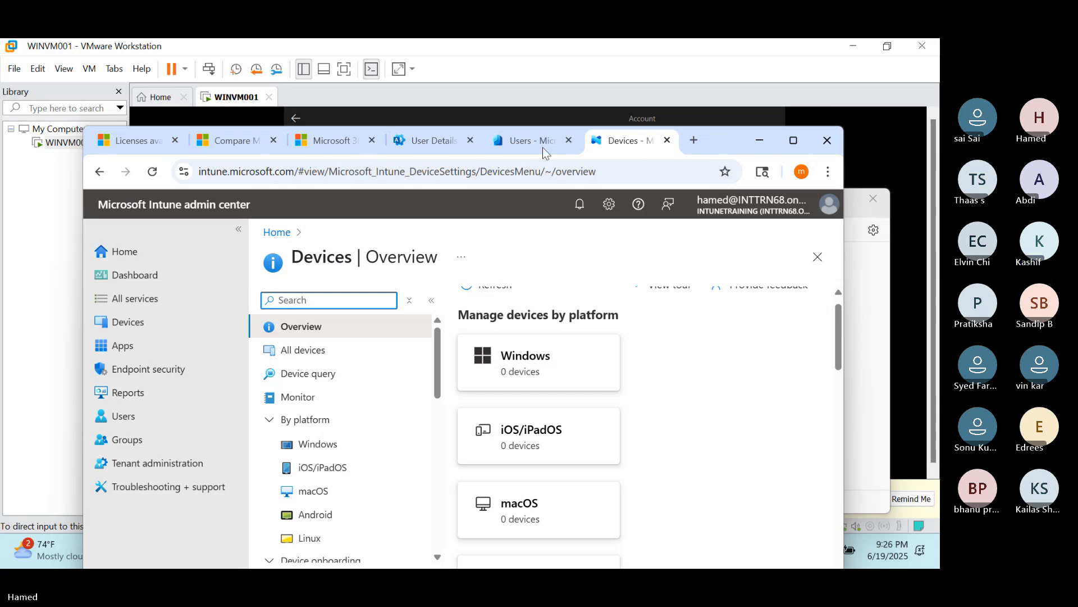
{"action": "mouse_move", "coordinate": [541, 149]}
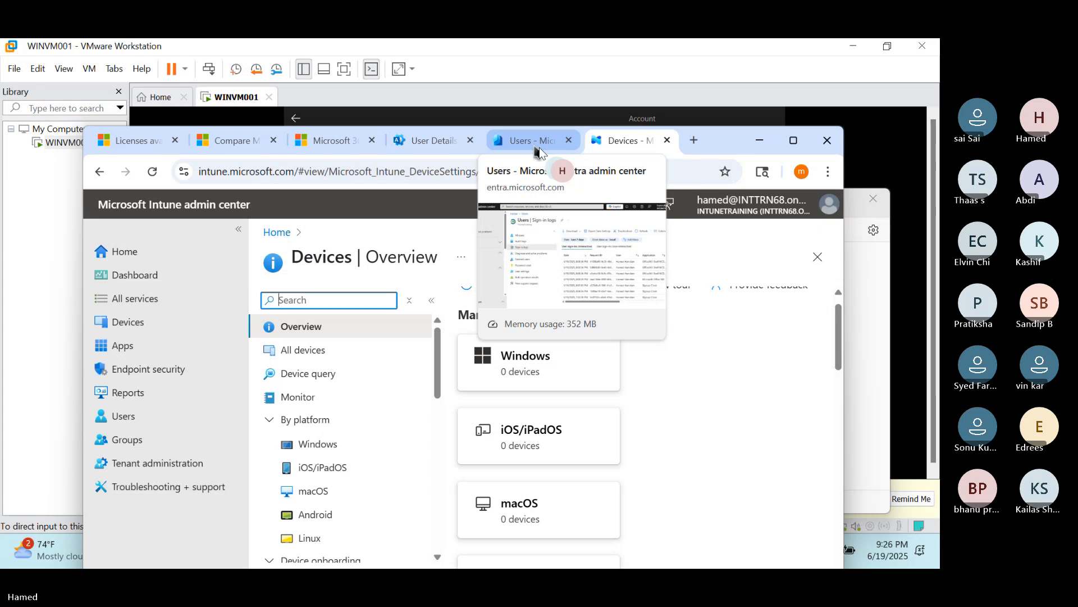
Scroll through the Microsoft 365 Active users list, then return to the Entra sign-in logs tab
{"action": "left_click", "coordinate": [541, 149]}
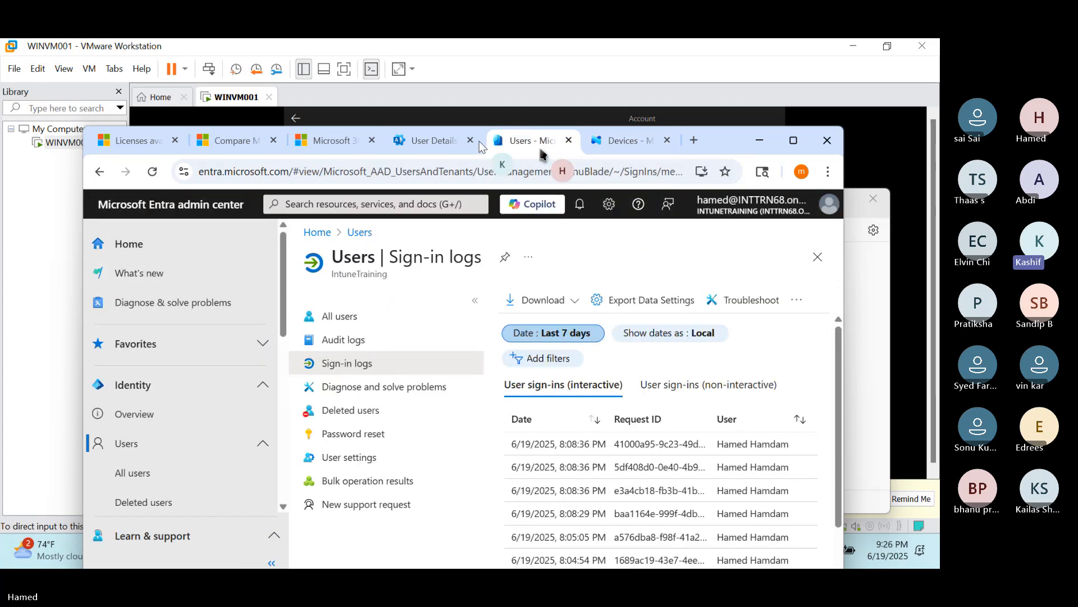
{"action": "left_click", "coordinate": [441, 141]}
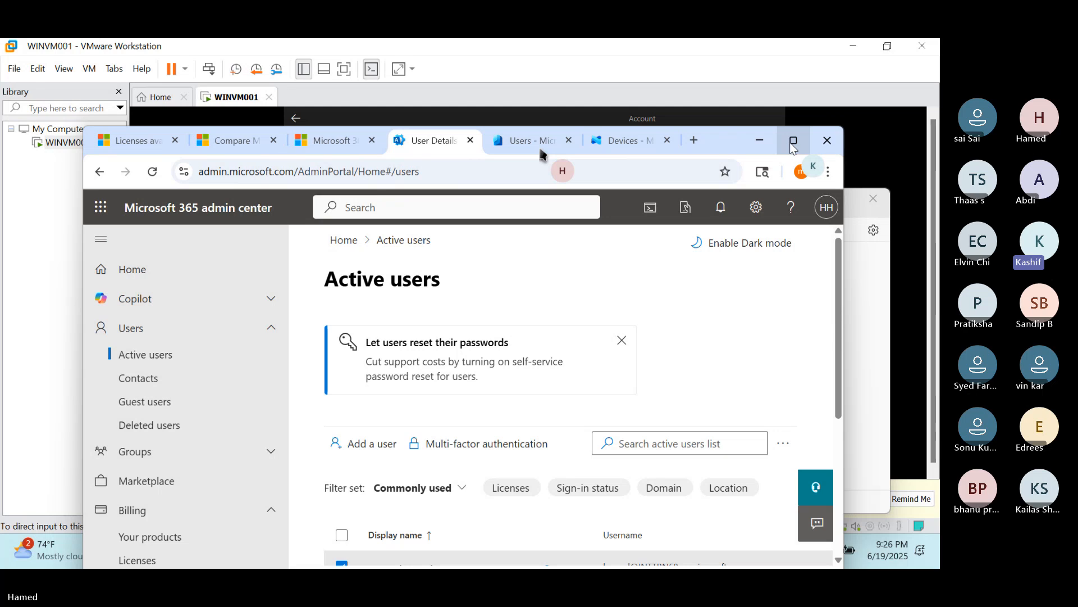
{"action": "mouse_move", "coordinate": [791, 145]}
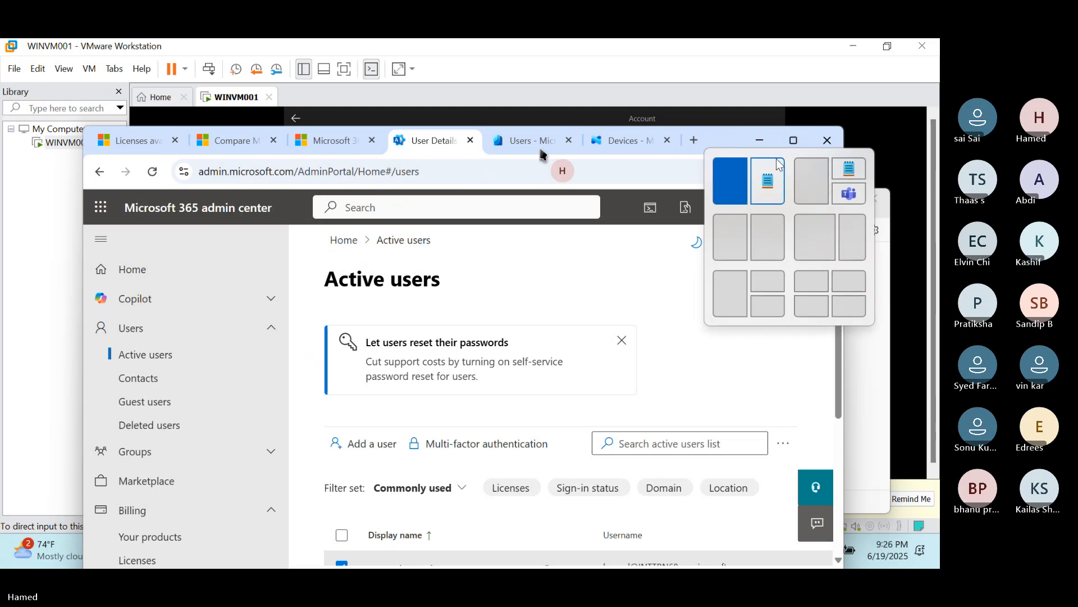
{"action": "scroll", "coordinate": [525, 414], "scroll_direction": "down", "scroll_amount": 1}
{"action": "scroll", "coordinate": [526, 414], "scroll_direction": "down", "scroll_amount": 1}
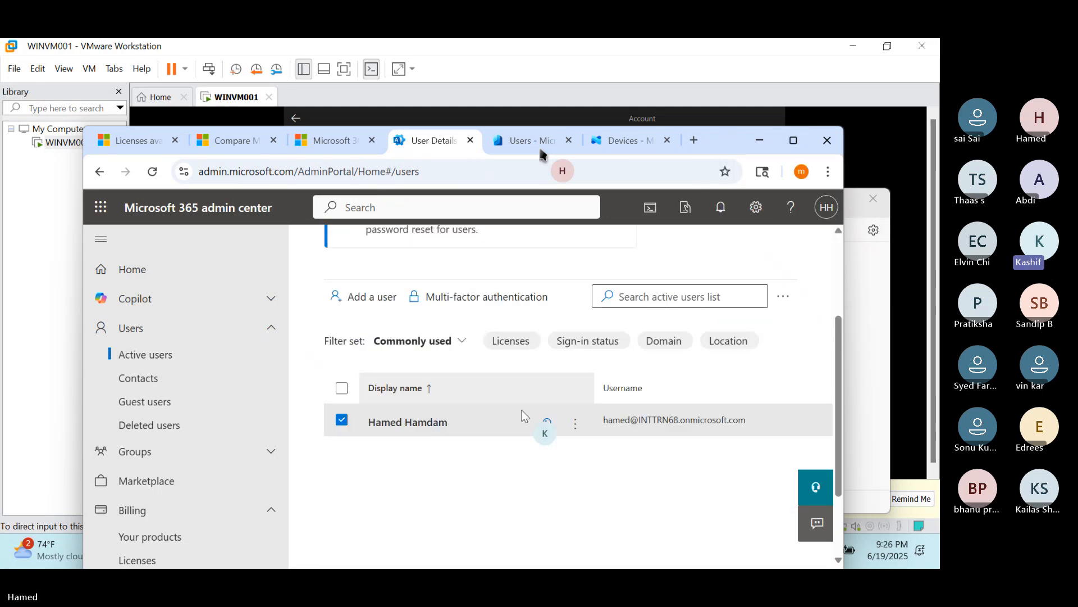
{"action": "left_click", "coordinate": [523, 141]}
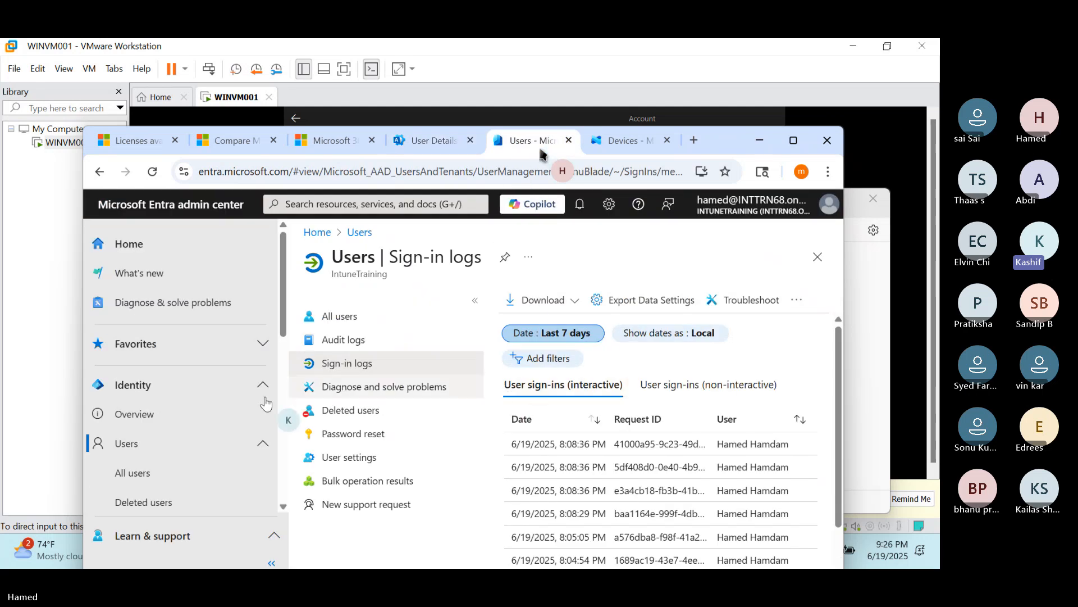
Open Entra's All users list under the Users group, then switch back to the Intune Devices tab
{"action": "left_click", "coordinate": [160, 450]}
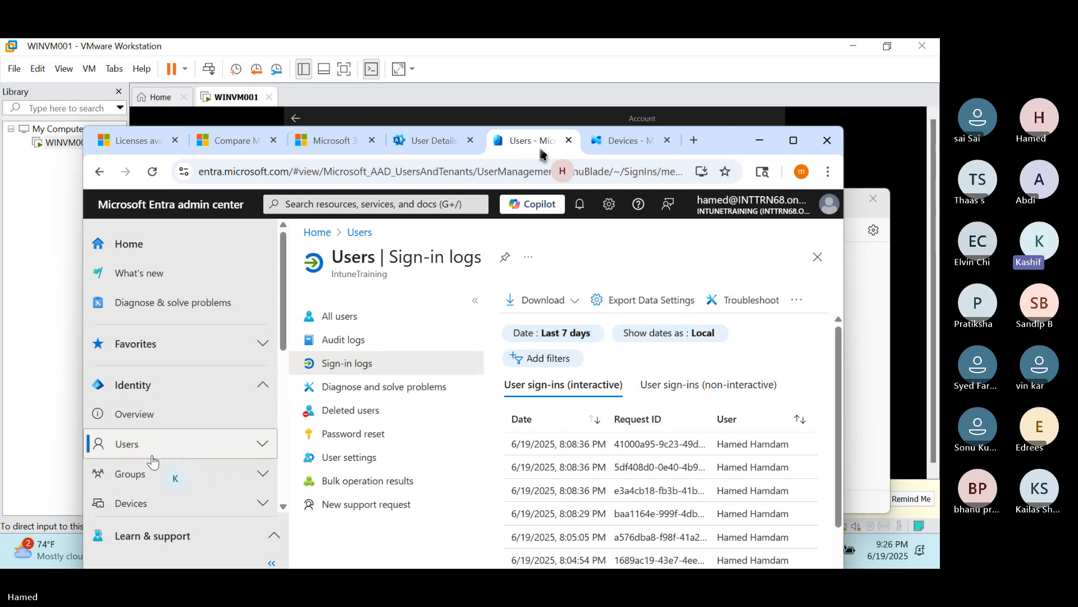
{"action": "left_click", "coordinate": [153, 455]}
{"action": "left_click", "coordinate": [149, 478]}
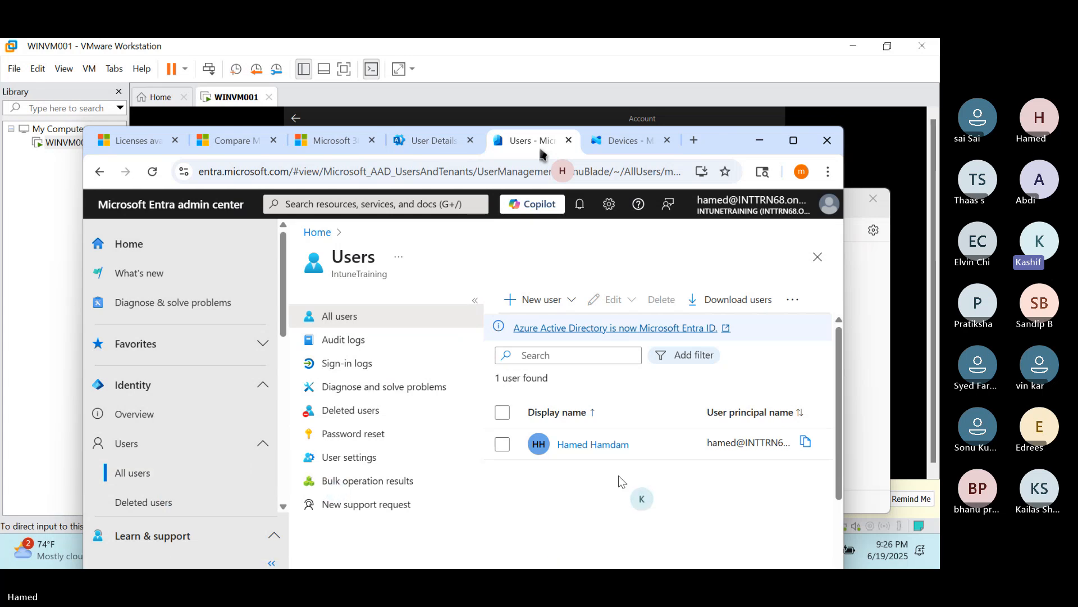
{"action": "left_click", "coordinate": [614, 147]}
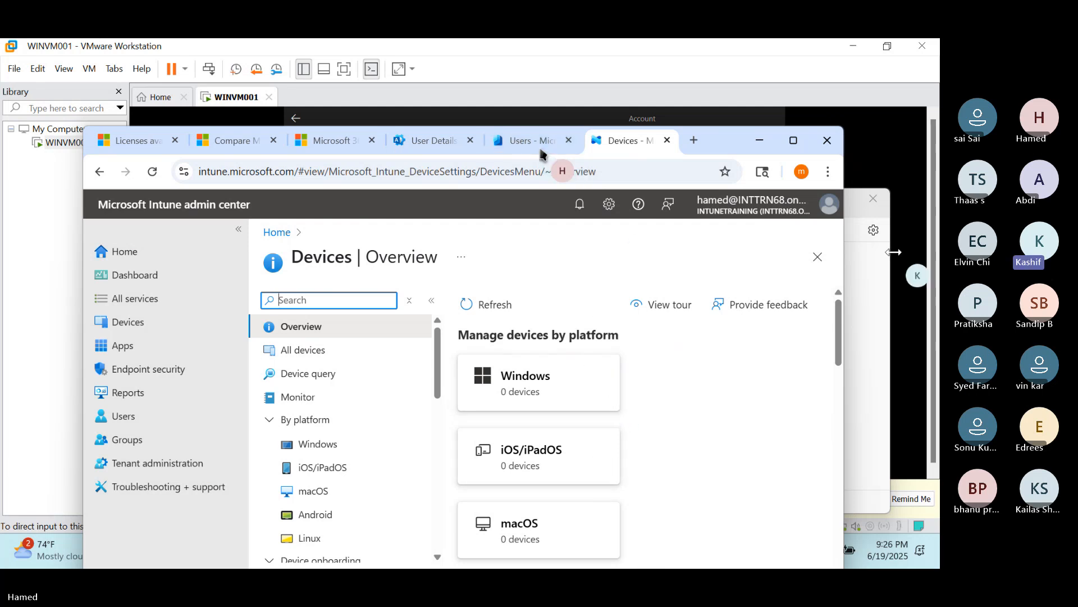
Add item '4. Create your employees account' below the intune.microsoft.com line in Notepad
{"action": "left_click", "coordinate": [762, 148]}
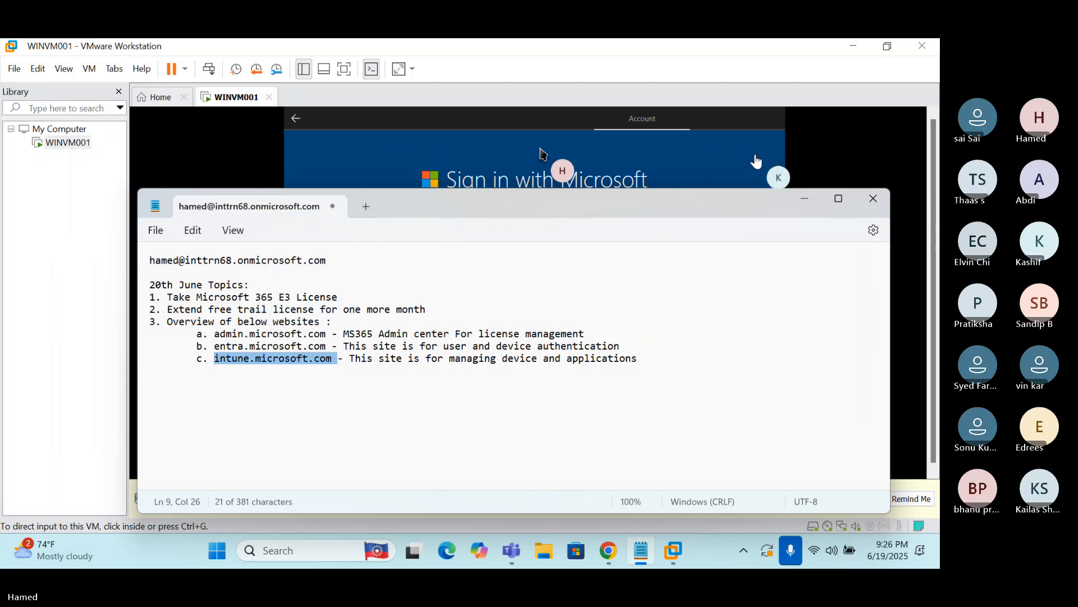
{"action": "left_click", "coordinate": [649, 358]}
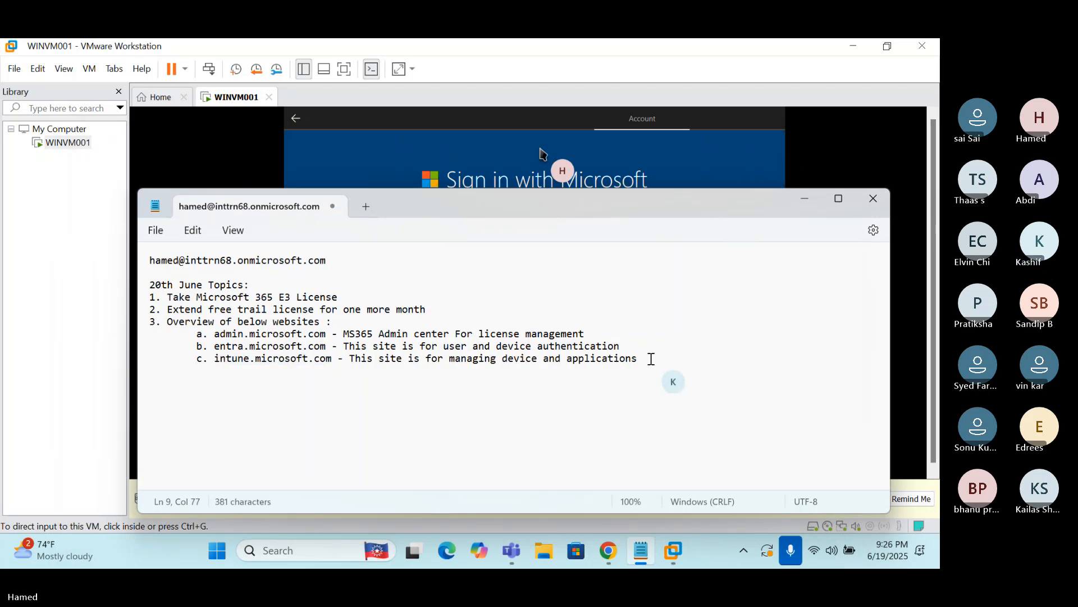
{"action": "key", "text": "Return"}
{"action": "type", "text": "4"}
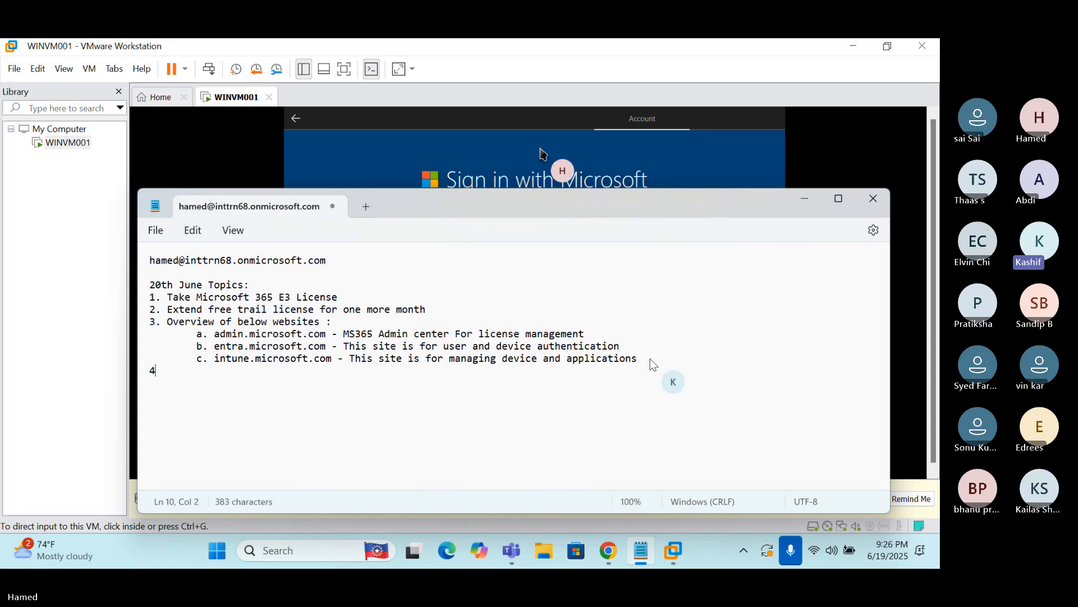
{"action": "type", "text": ". Create your em"}
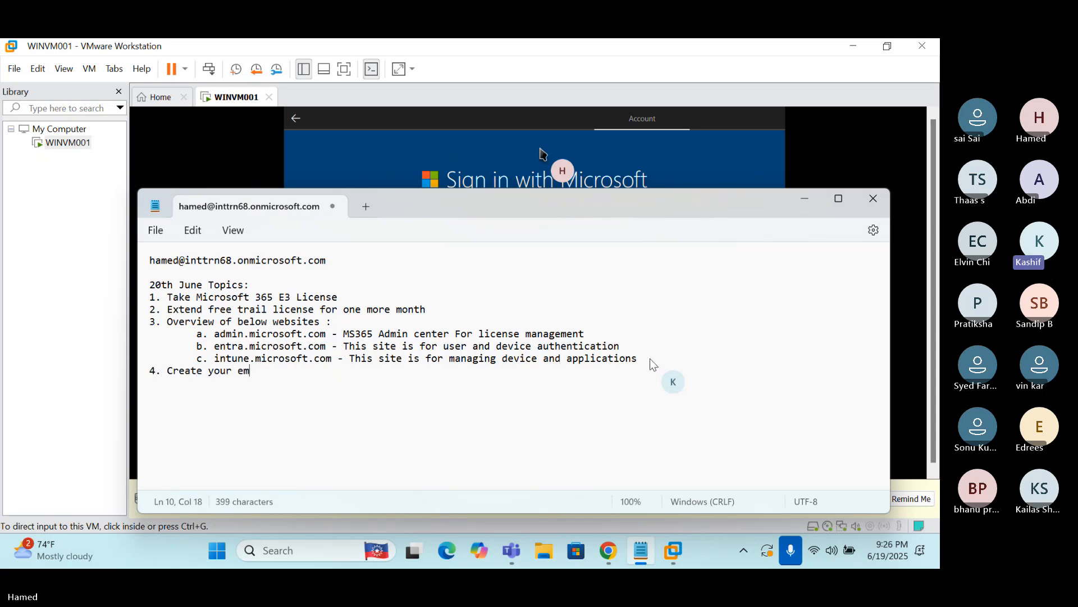
{"action": "type", "text": "ployees accoungt"}
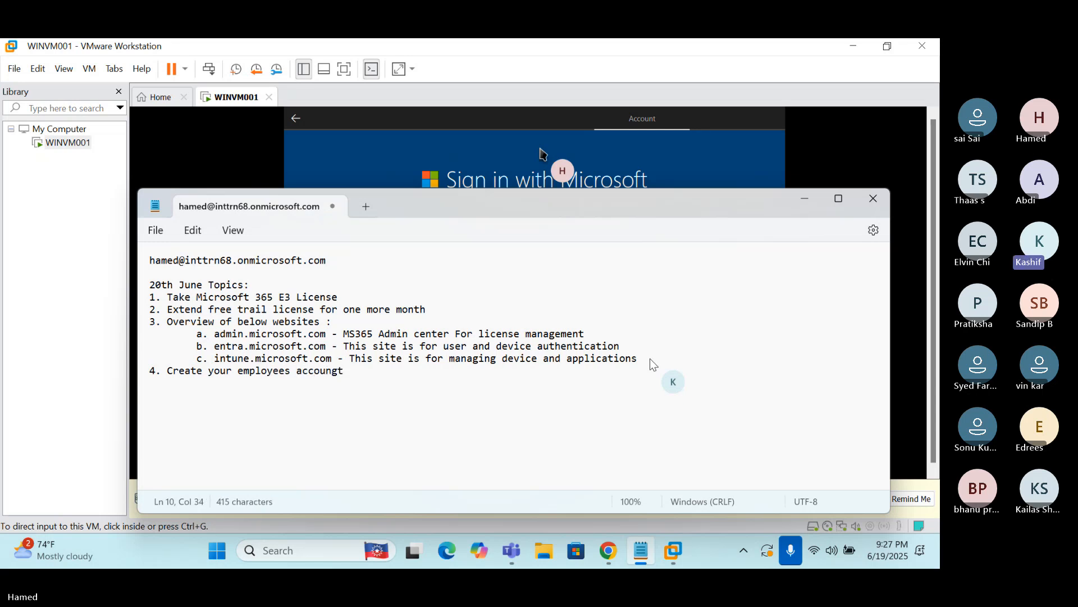
{"action": "key", "text": "BackSpace"}
{"action": "key", "text": "BackSpace"}
{"action": "type", "text": "t"}
Bring Chrome back on the Entra Users tab, maximize it, and mute the microphone
{"action": "left_click", "coordinate": [609, 552]}
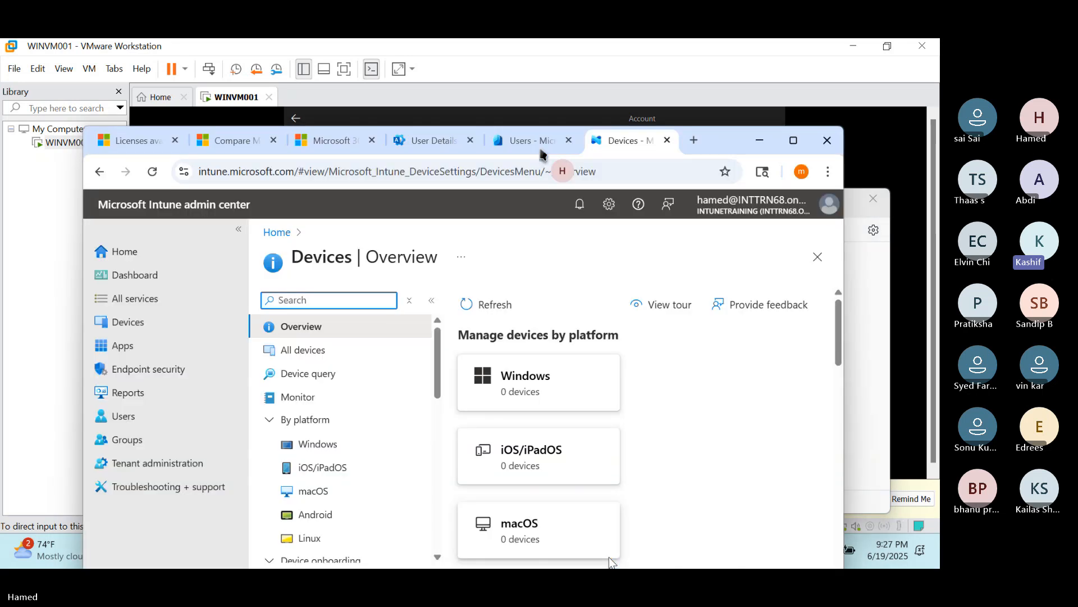
{"action": "left_click", "coordinate": [512, 141]}
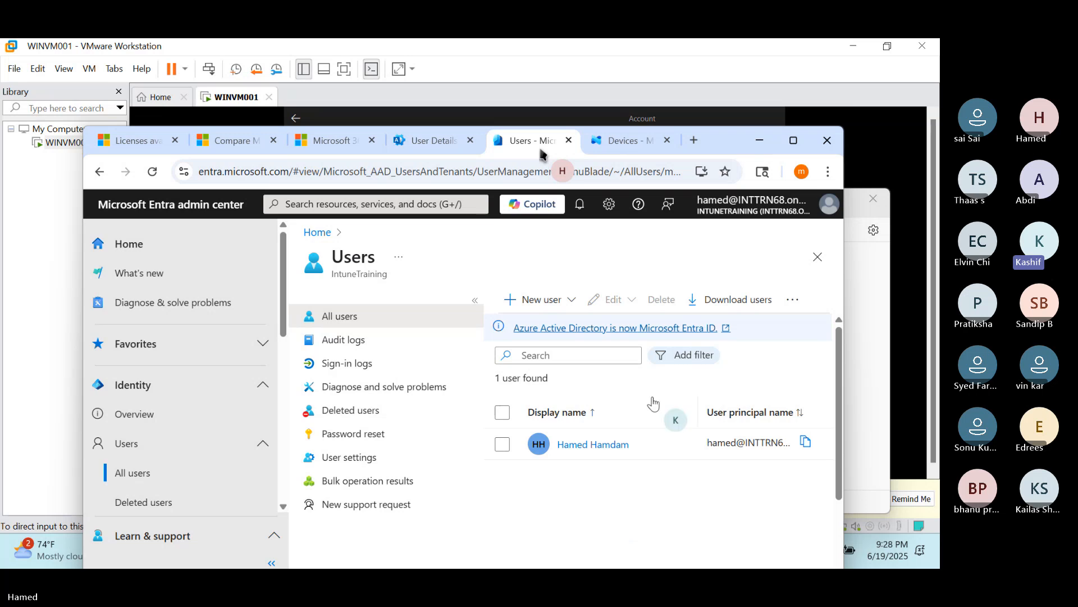
{"action": "left_click", "coordinate": [794, 140]}
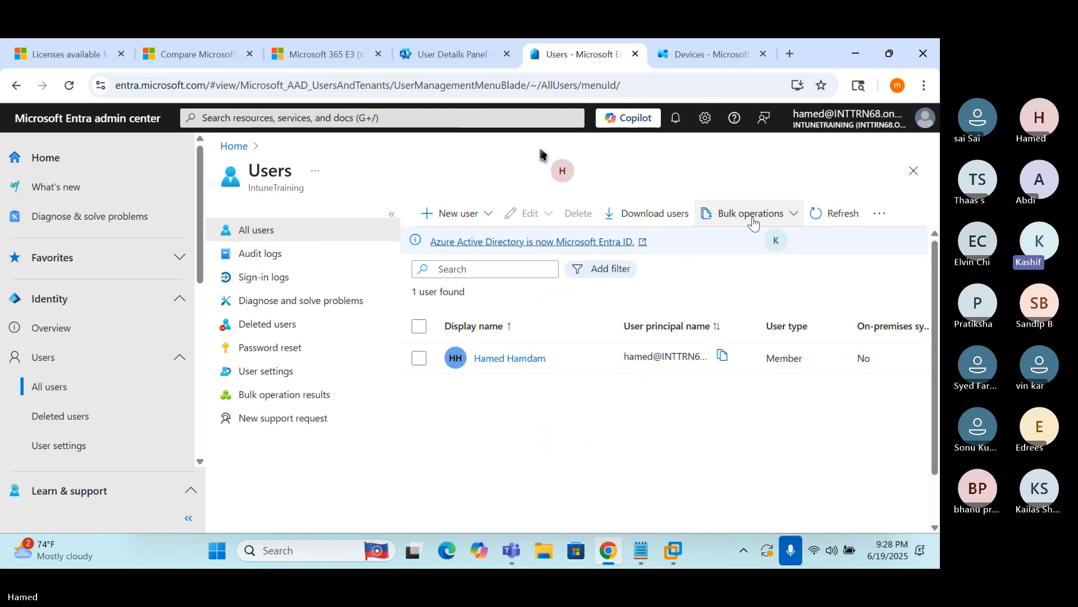
{"action": "key", "text": "super+alt+k"}
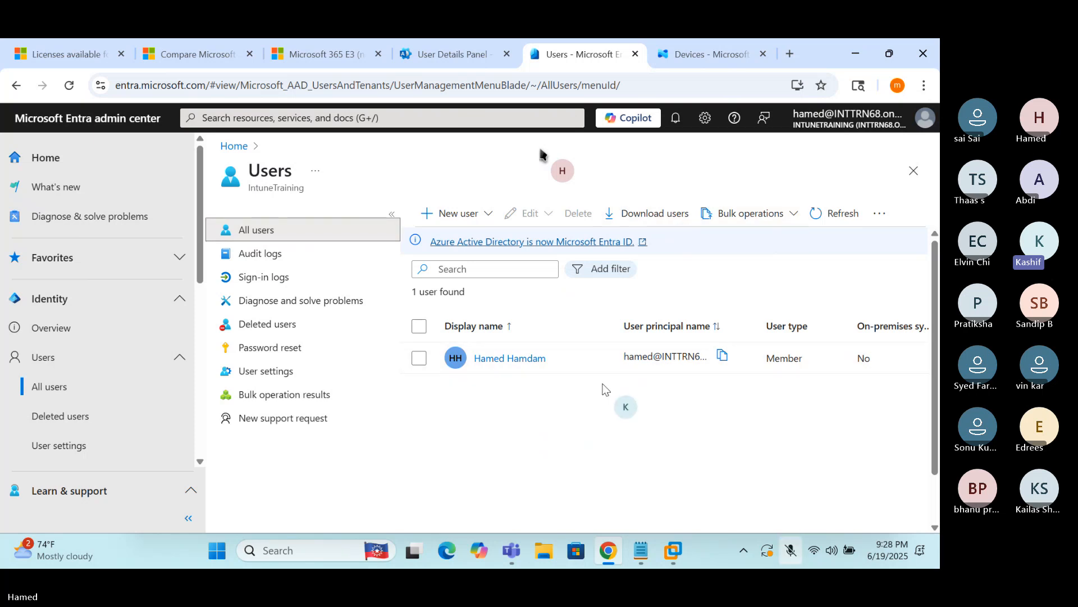
Start a new internal user with a principal name, back out to the discard warning, and restore the window
{"action": "left_click", "coordinate": [482, 219]}
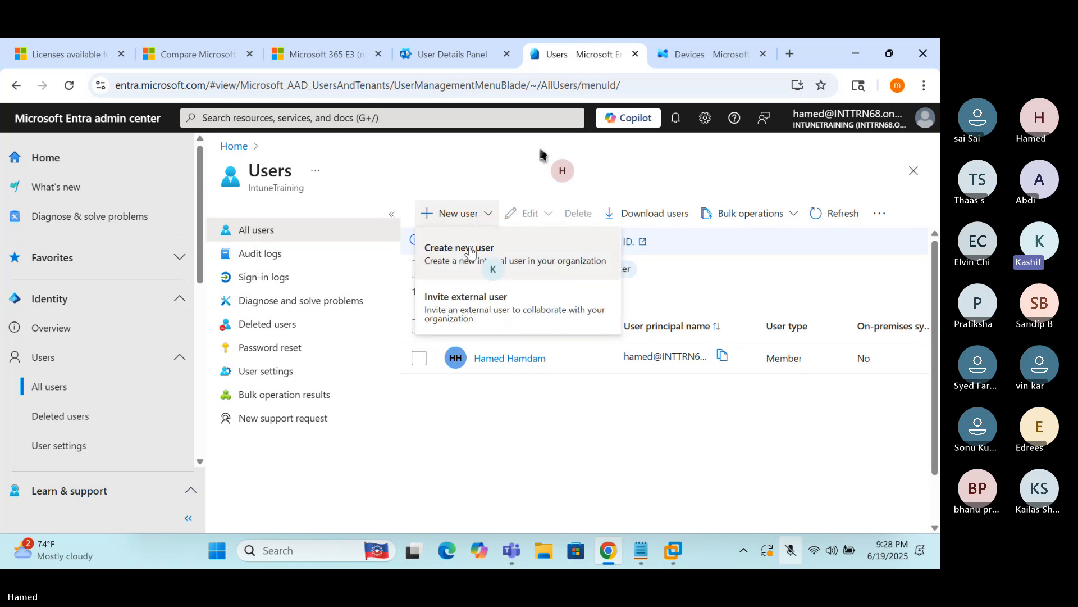
{"action": "left_click", "coordinate": [556, 267]}
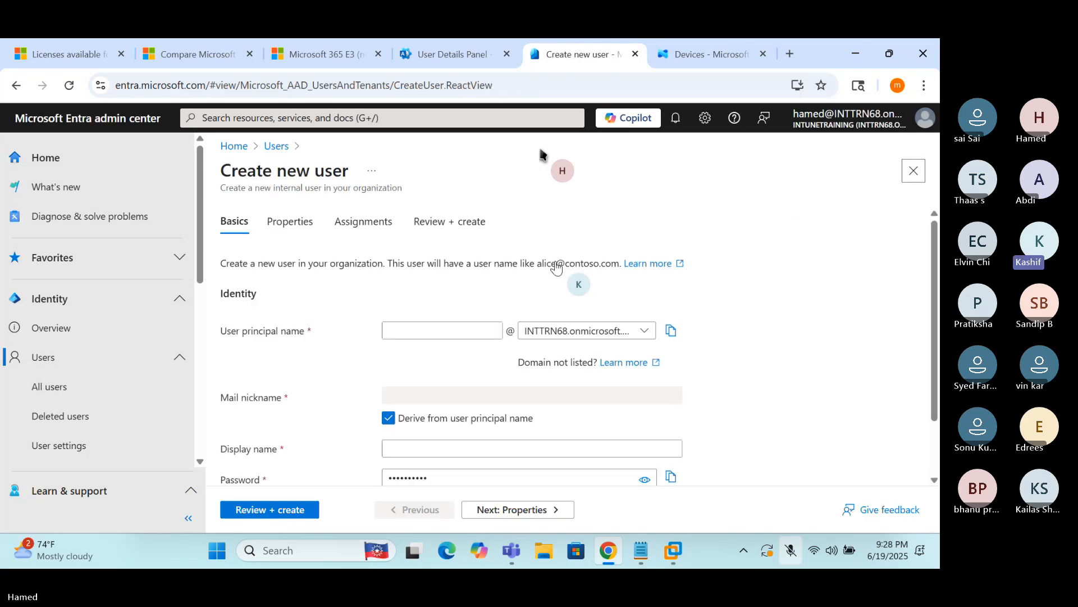
{"action": "left_click", "coordinate": [450, 330]}
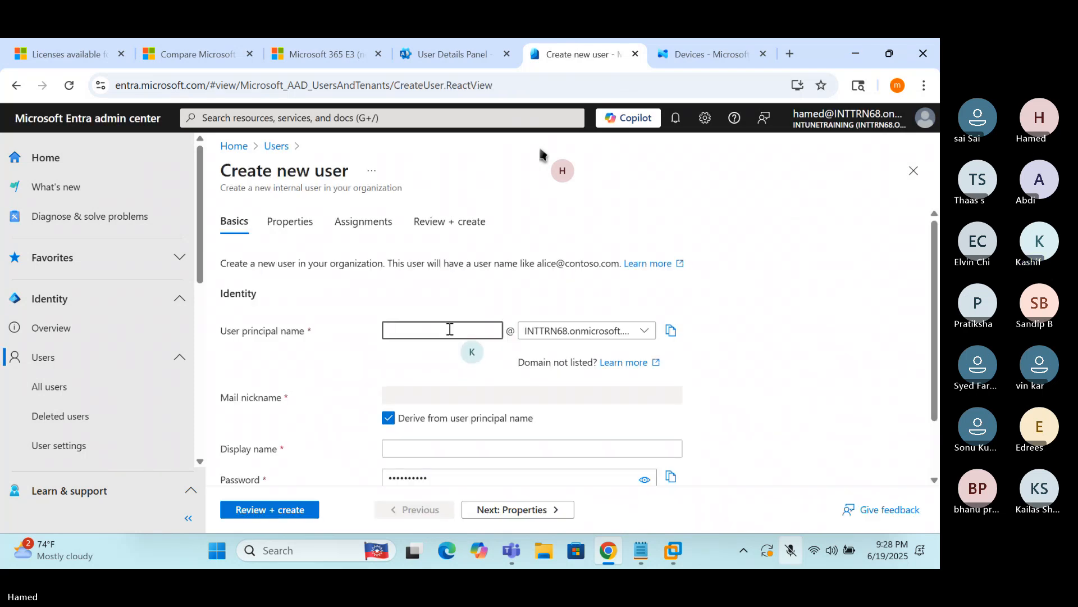
{"action": "type", "text": "kashif"}
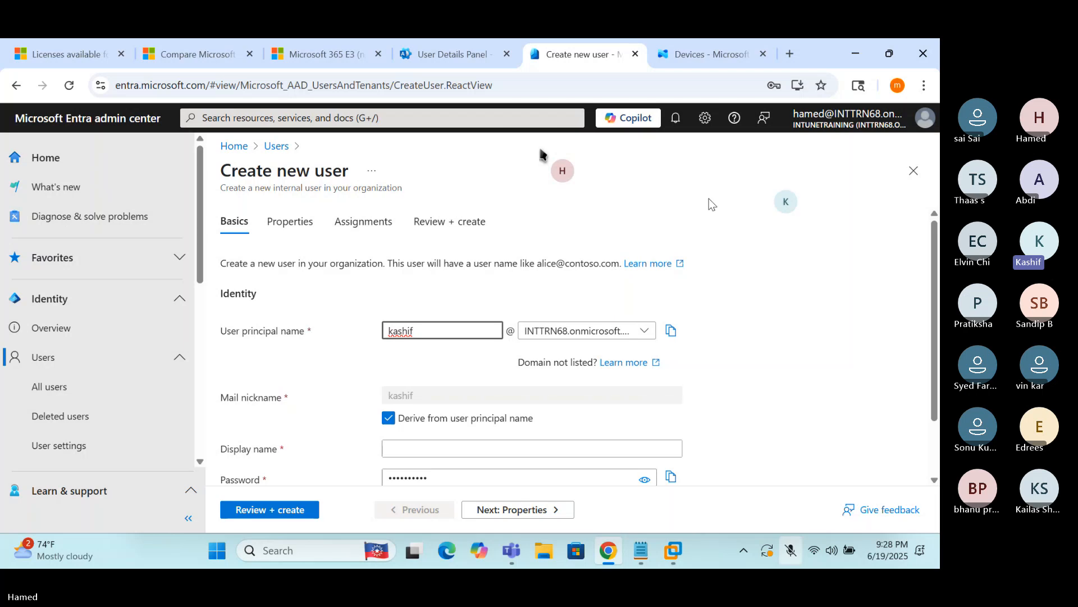
{"action": "left_click", "coordinate": [16, 85]}
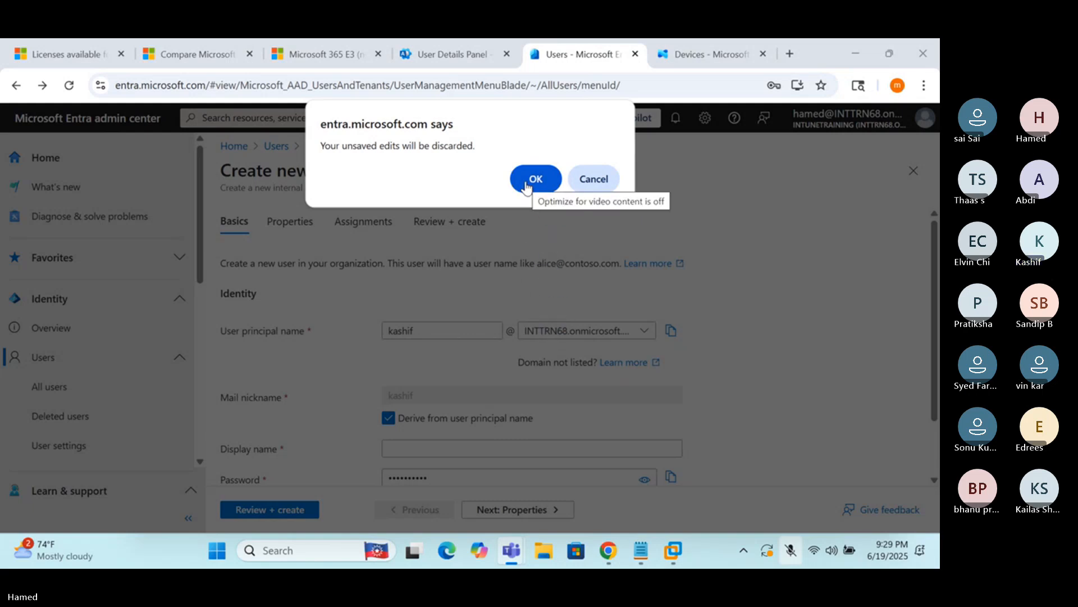
{"action": "left_click", "coordinate": [889, 60]}
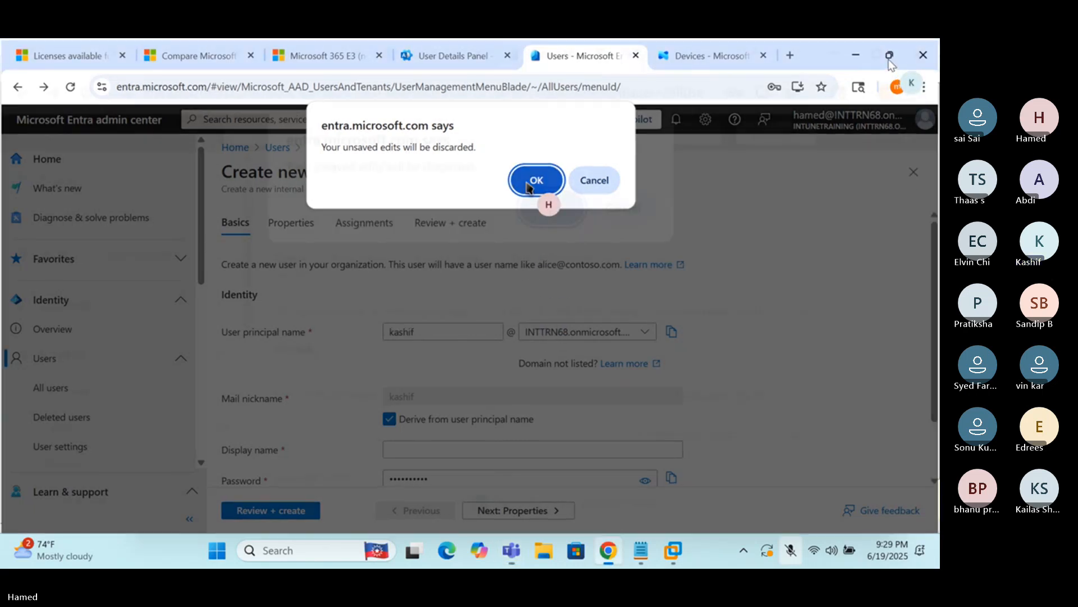
Discard the unsaved new user, skip saving the password, and maximize the Active users list
{"action": "left_click", "coordinate": [529, 265]}
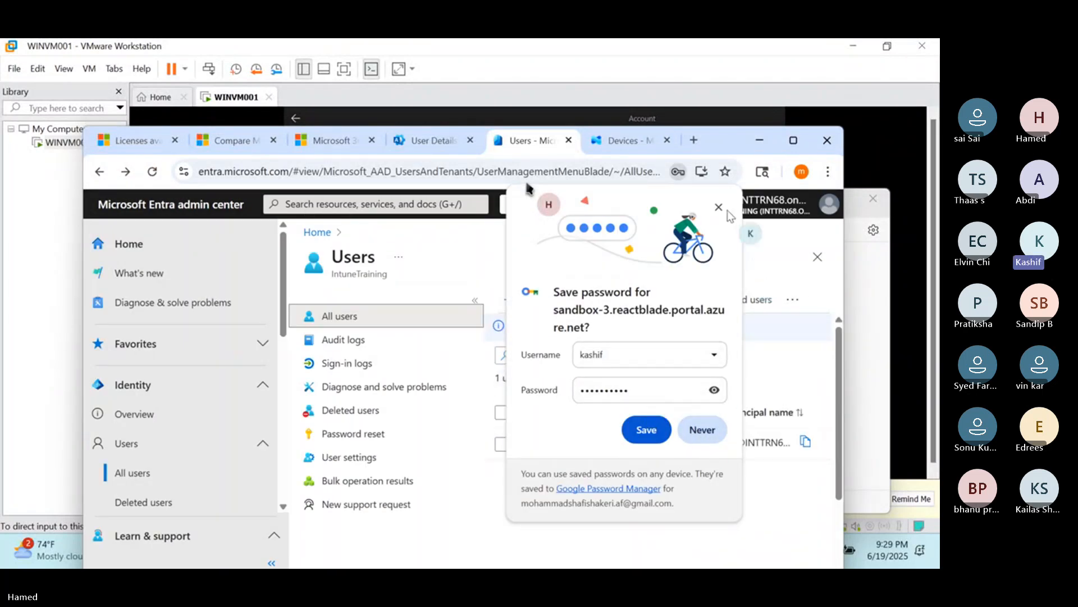
{"action": "left_click", "coordinate": [718, 207]}
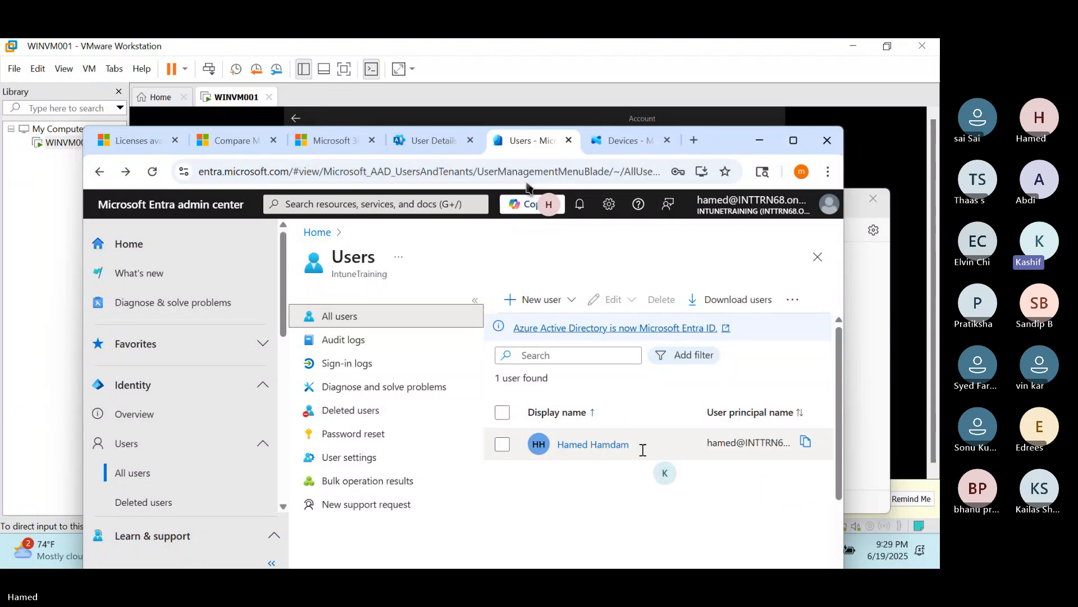
{"action": "left_click", "coordinate": [434, 142]}
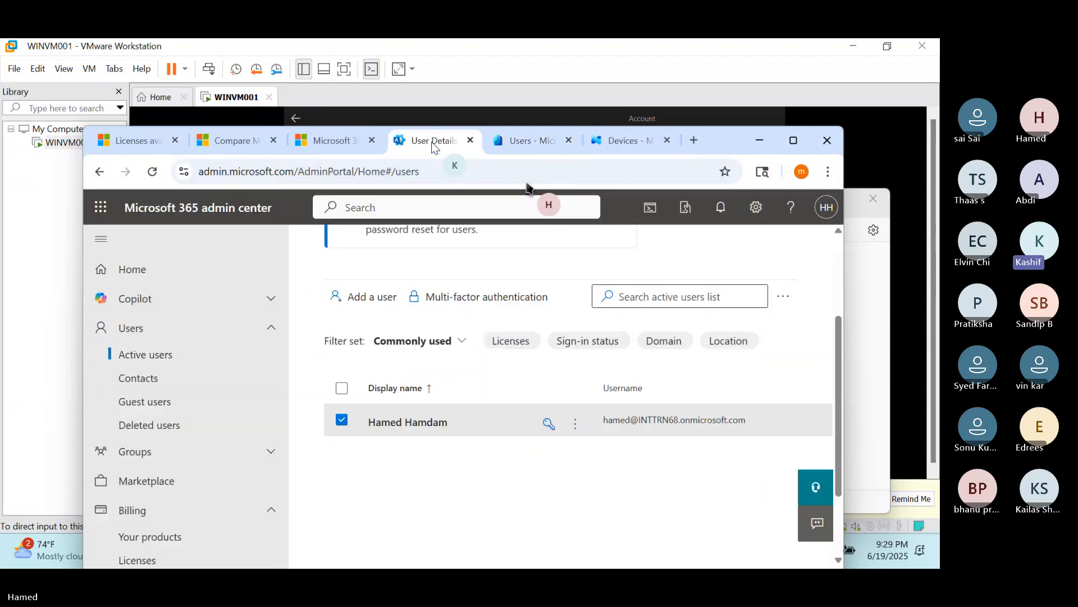
{"action": "left_click", "coordinate": [793, 141]}
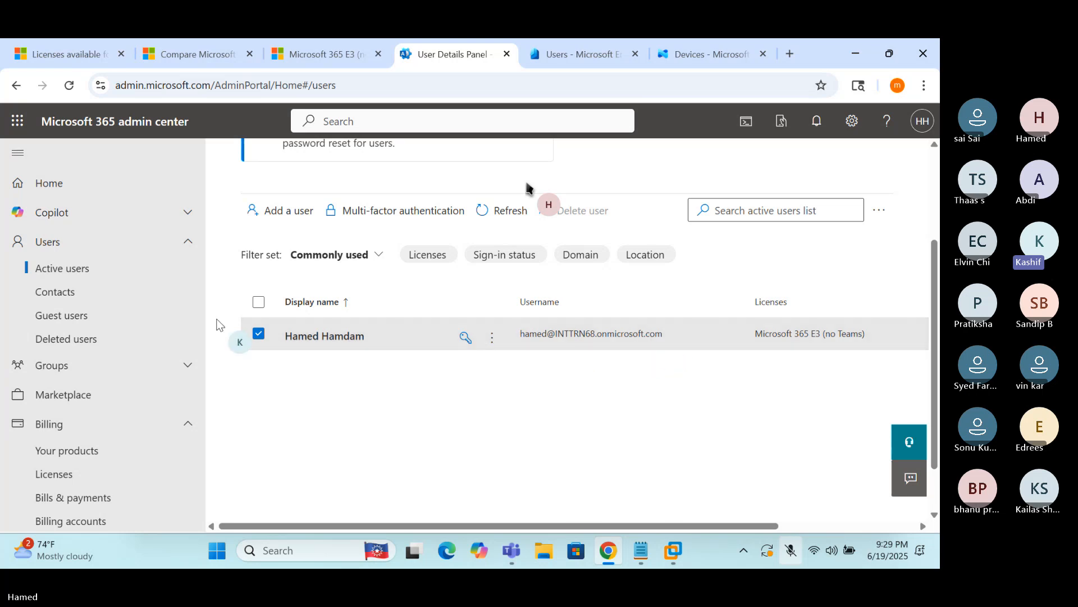
Collapse Billing, show all navigation sections, and open Settings > Domains
{"action": "scroll", "coordinate": [112, 329], "scroll_direction": "down", "scroll_amount": 2}
{"action": "scroll", "coordinate": [100, 332], "scroll_direction": "down", "scroll_amount": 3}
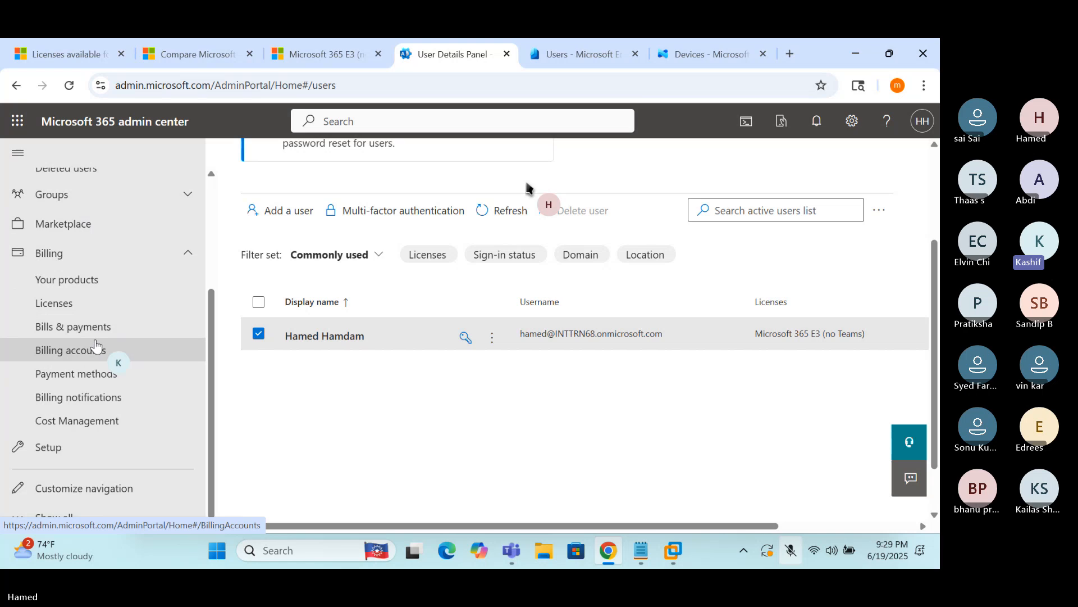
{"action": "scroll", "coordinate": [116, 357], "scroll_direction": "up", "scroll_amount": 2}
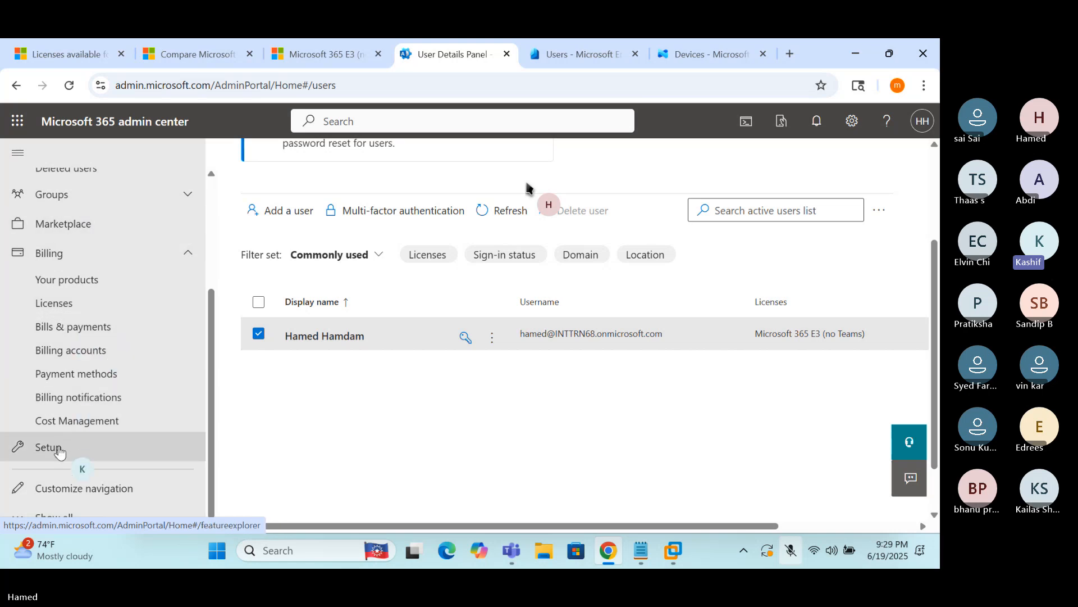
{"action": "left_click", "coordinate": [188, 254]}
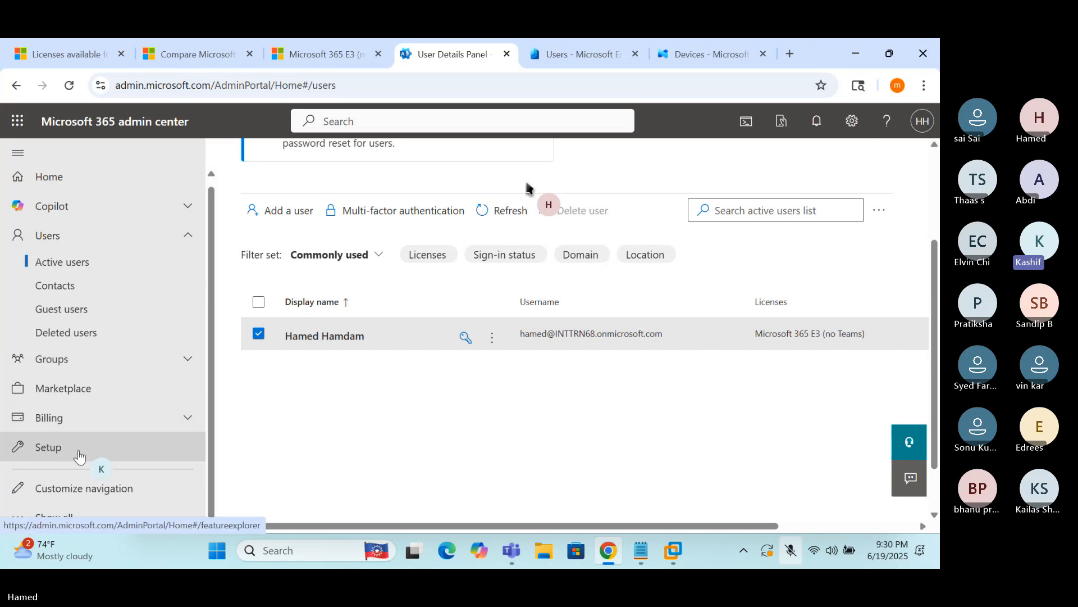
{"action": "left_click", "coordinate": [65, 519]}
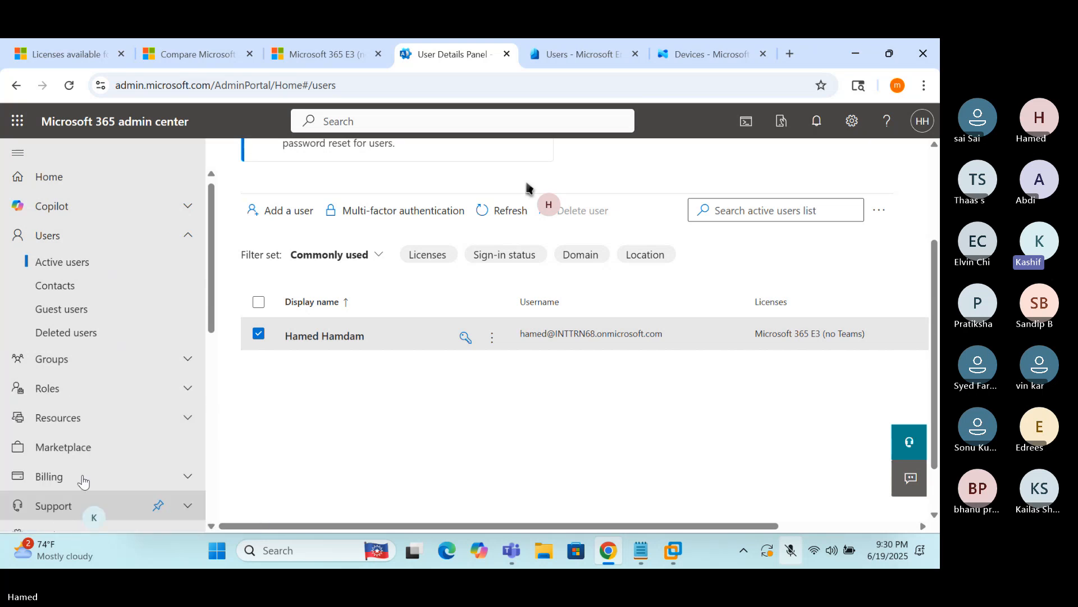
{"action": "scroll", "coordinate": [101, 292], "scroll_direction": "down", "scroll_amount": 2}
{"action": "scroll", "coordinate": [98, 314], "scroll_direction": "down", "scroll_amount": 3}
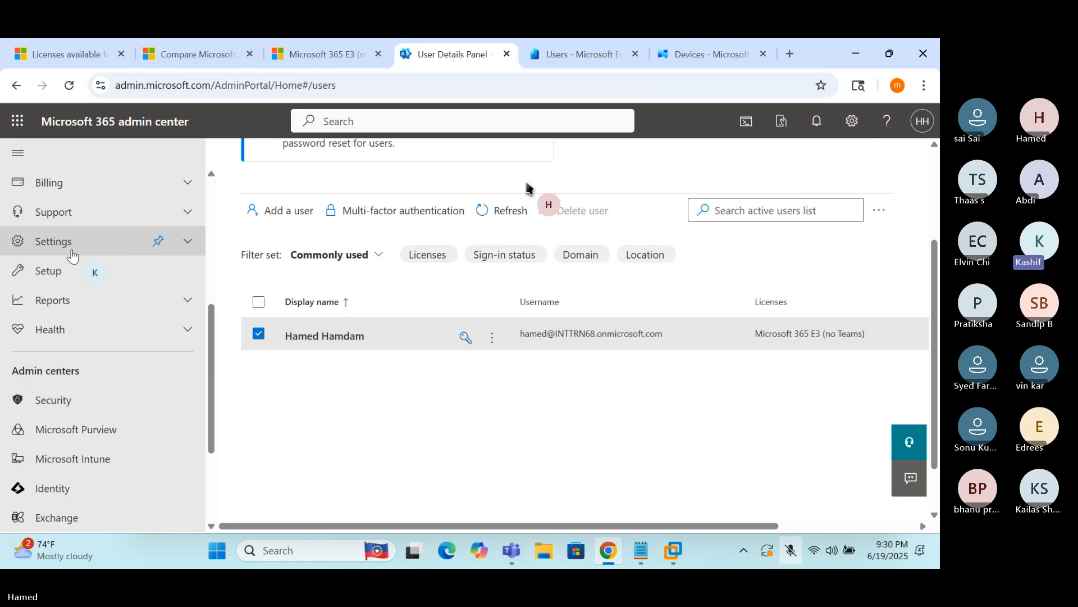
{"action": "left_click", "coordinate": [187, 245]}
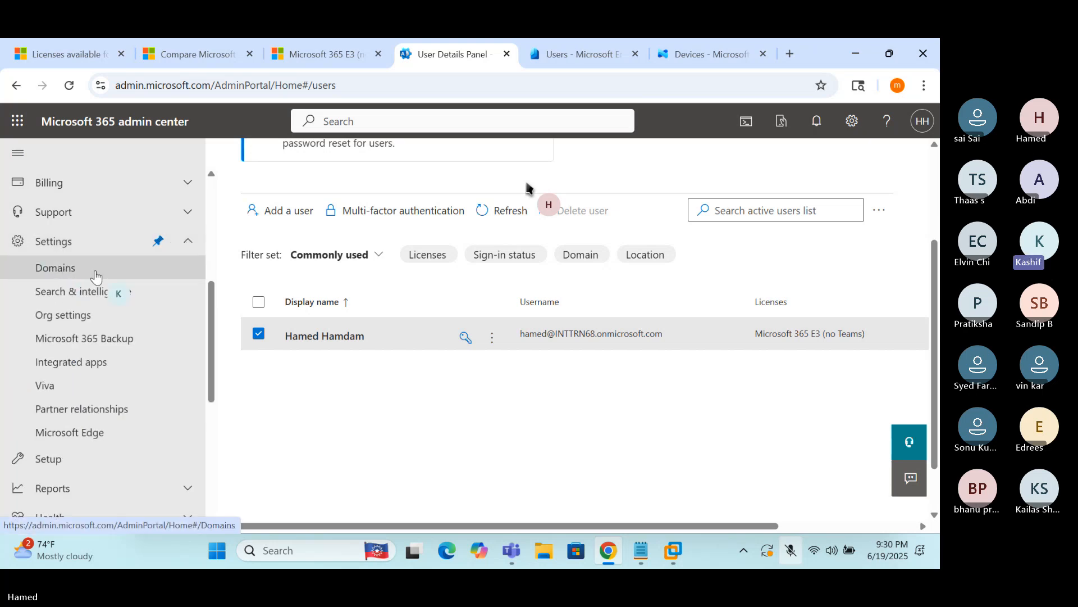
{"action": "left_click", "coordinate": [70, 269]}
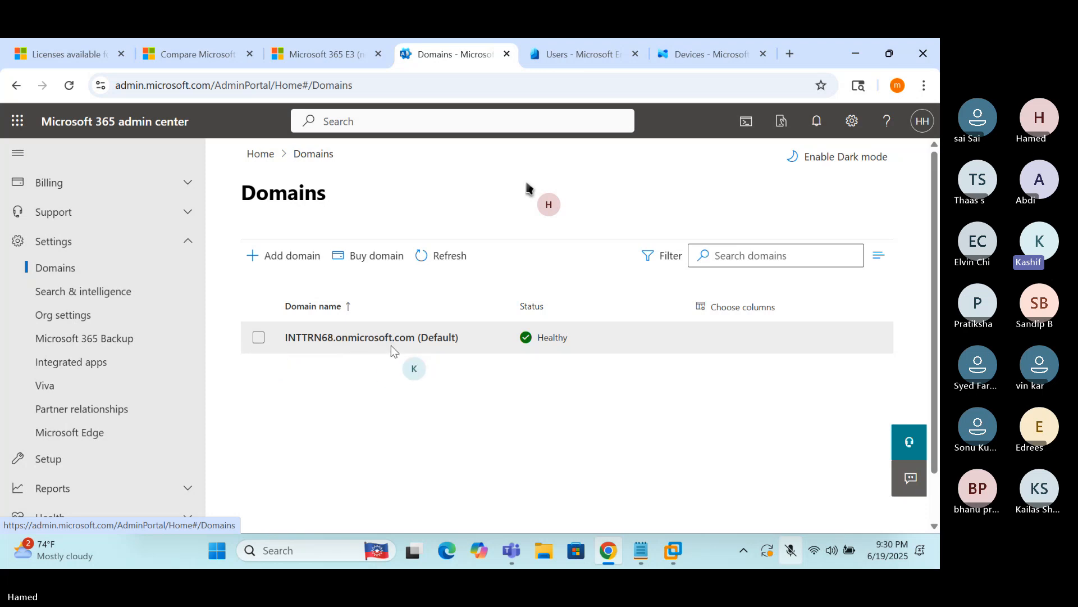
{"action": "left_click", "coordinate": [257, 339]}
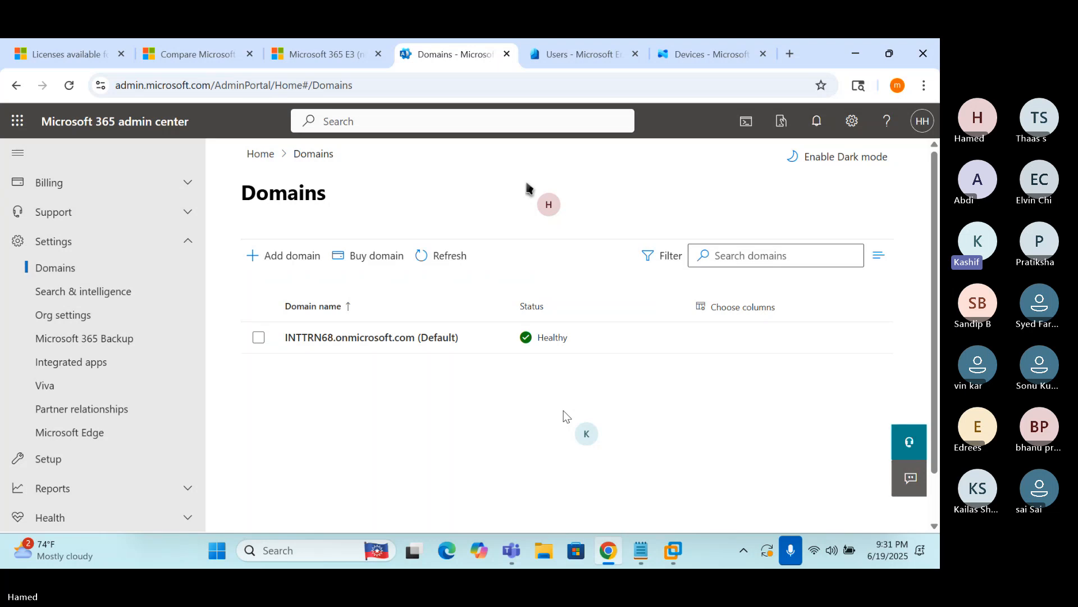
Search the web for godaddy in a new browser tab
{"action": "left_click", "coordinate": [791, 55]}
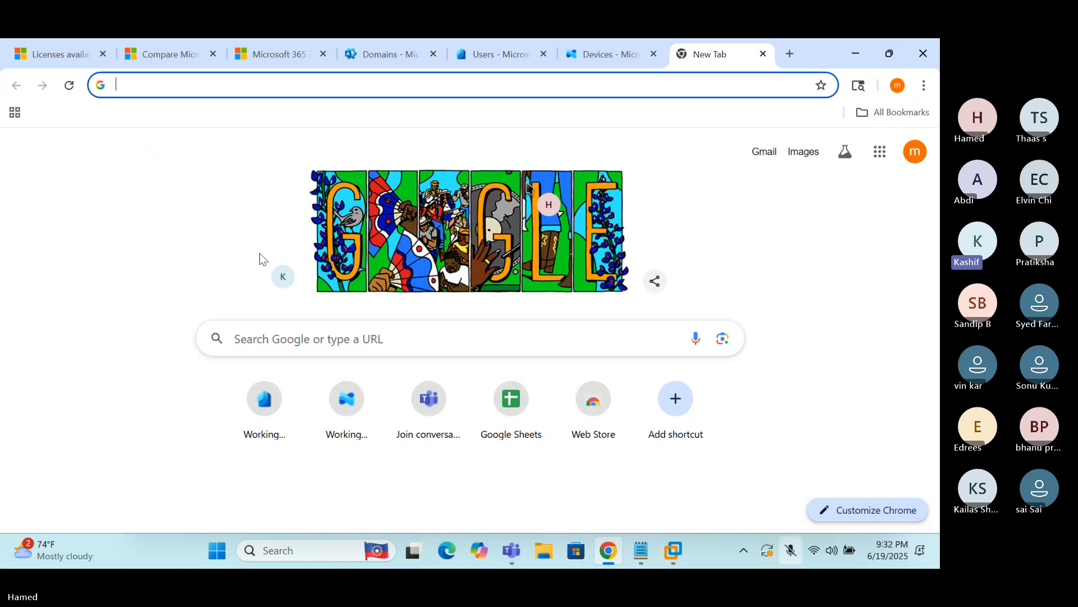
{"action": "type", "text": "god"}
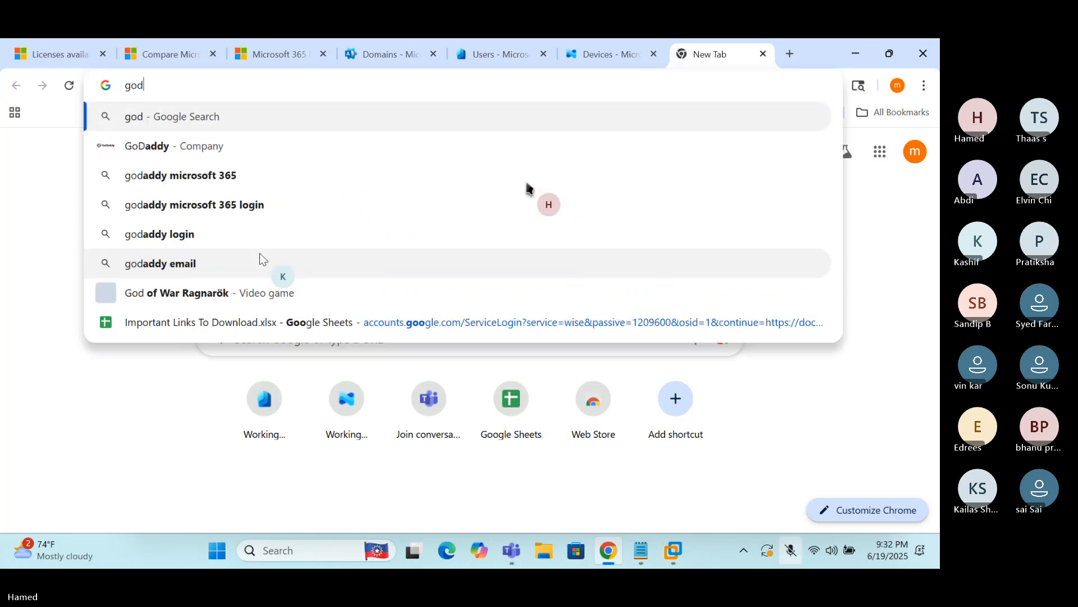
{"action": "type", "text": "addy"}
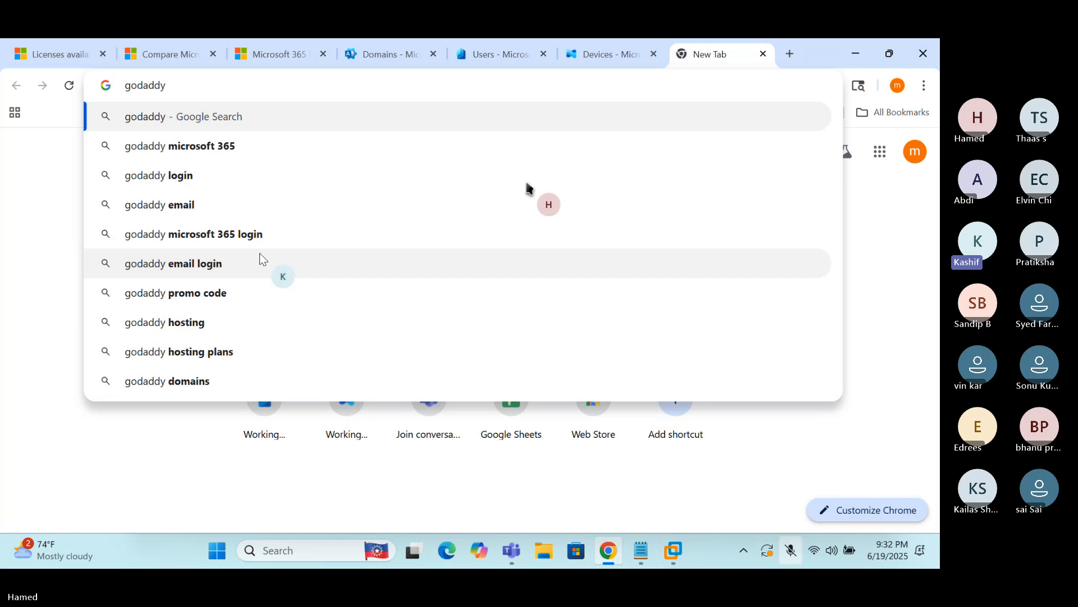
{"action": "key", "text": "Return"}
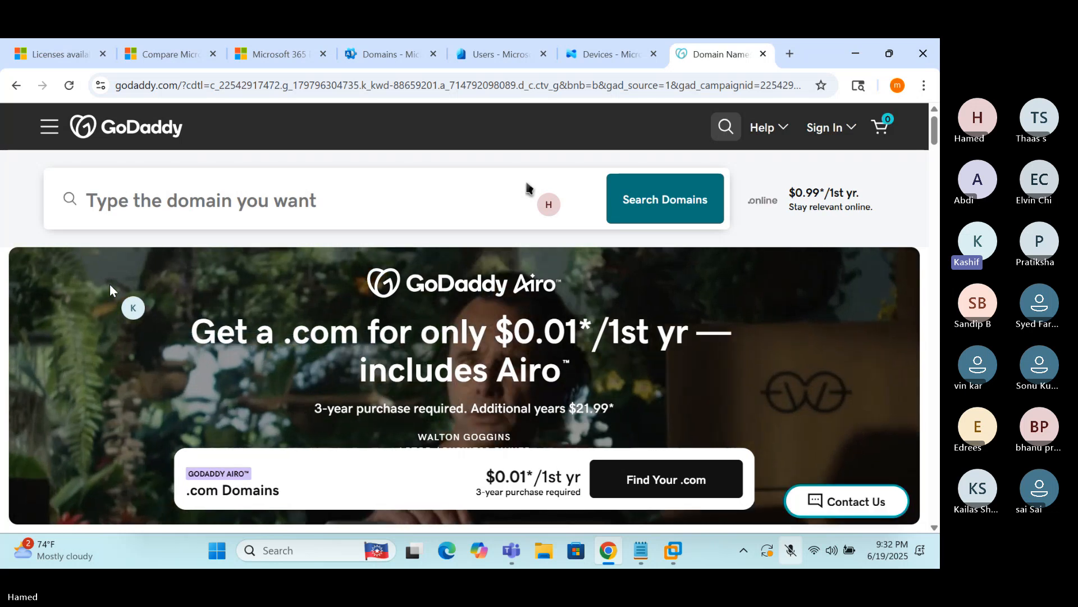
Search GoDaddy for domains named hamedintune
{"action": "left_click", "coordinate": [222, 198]}
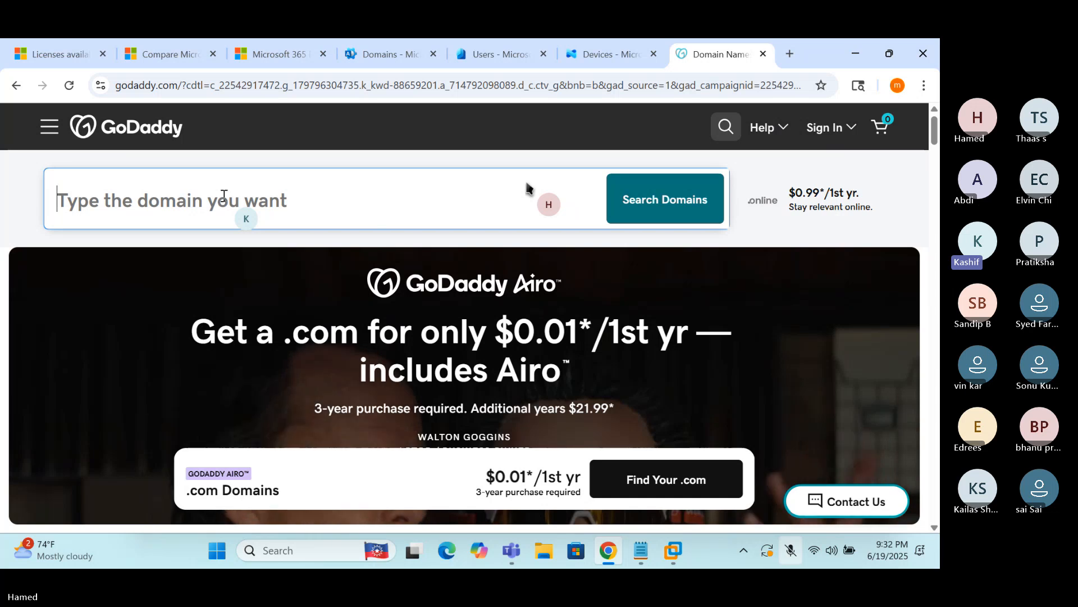
{"action": "type", "text": "hamed"}
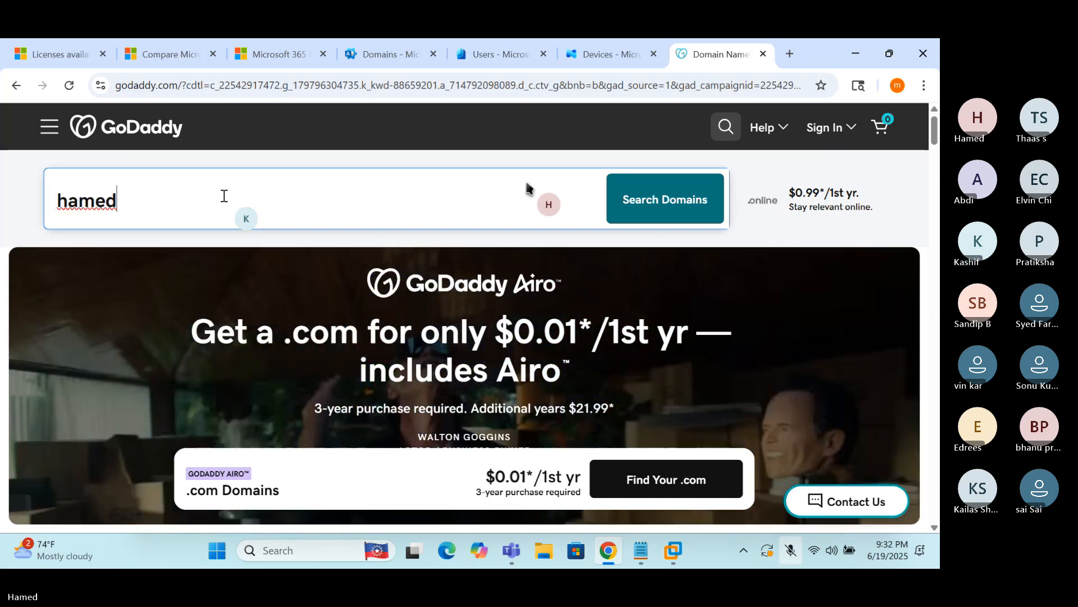
{"action": "type", "text": "intune"}
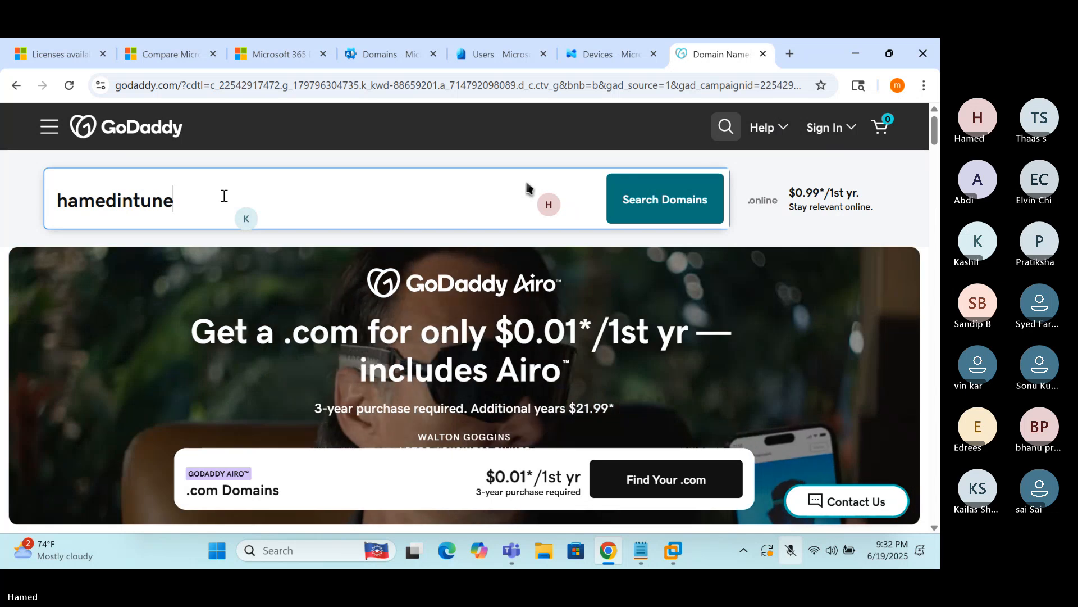
{"action": "key", "text": "Return"}
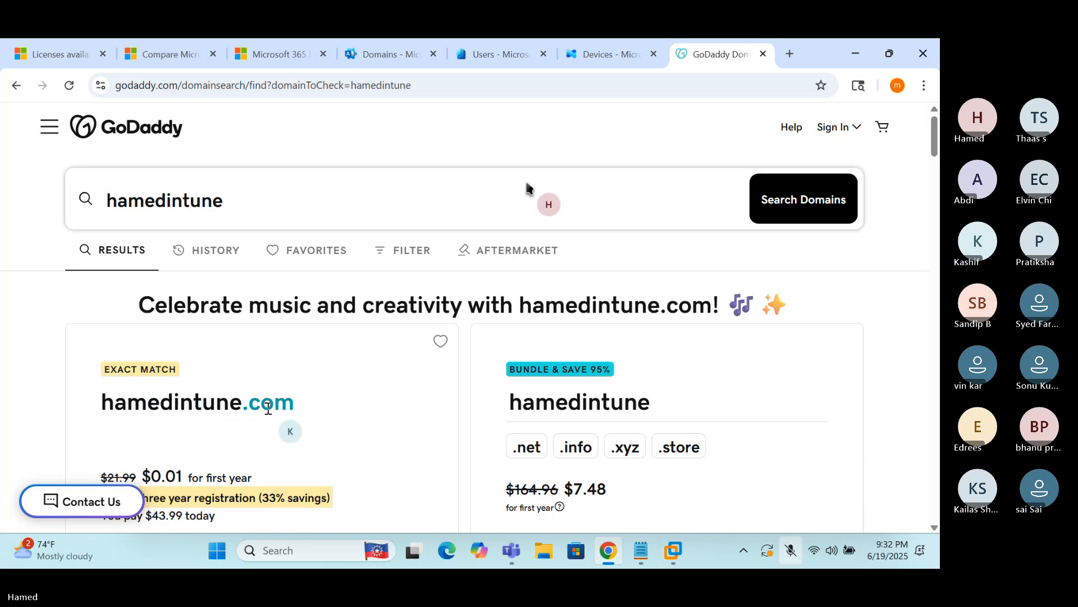
Scroll the results down to the promoted extensions, including hamedintune.xyz at $0.99
{"action": "scroll", "coordinate": [526, 186], "scroll_direction": "down", "scroll_amount": 1}
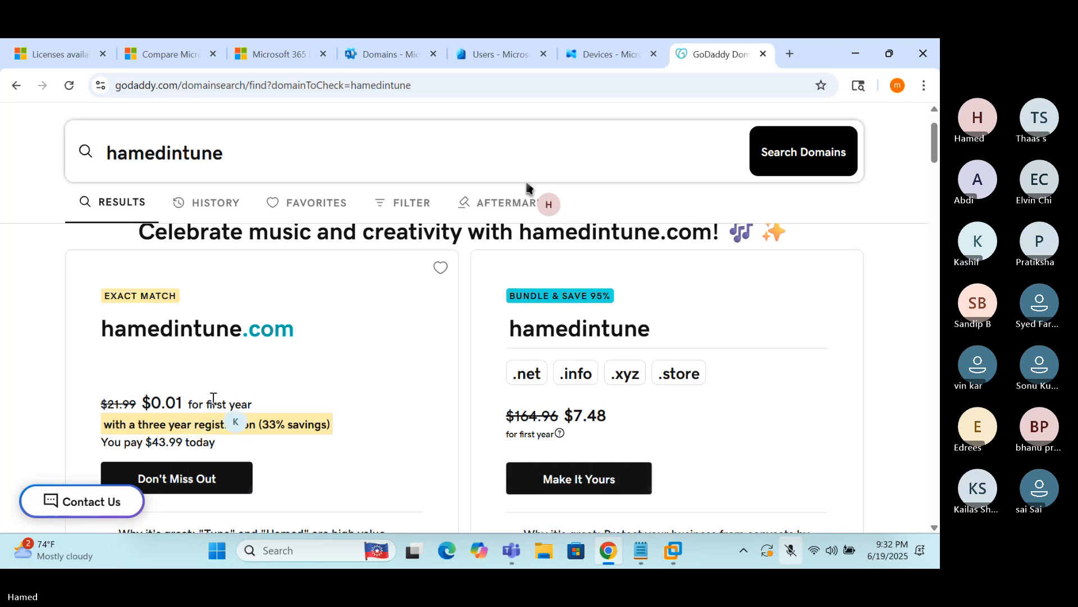
{"action": "scroll", "coordinate": [527, 185], "scroll_direction": "down", "scroll_amount": 1}
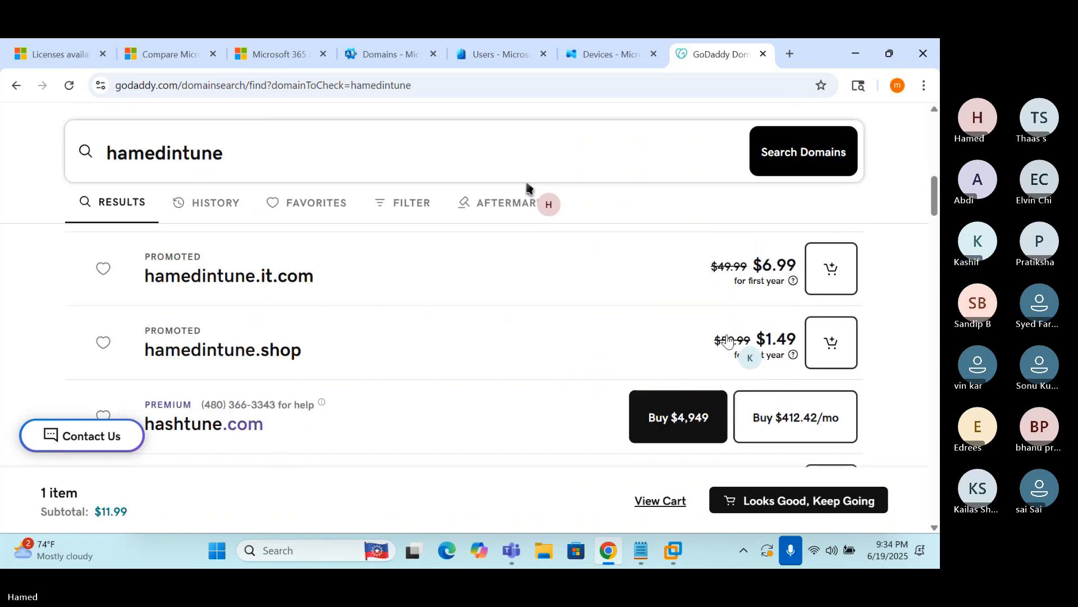
{"action": "scroll", "coordinate": [723, 343], "scroll_direction": "down", "scroll_amount": 1}
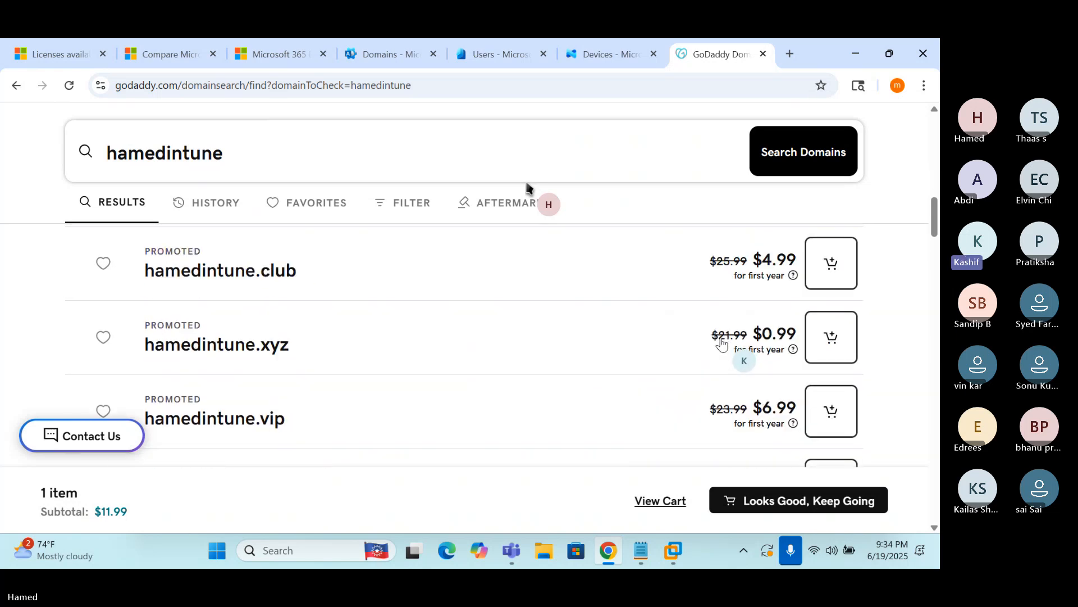
Add hamedintune.xyz to the cart and open the cart to review its items
{"action": "left_click", "coordinate": [828, 349]}
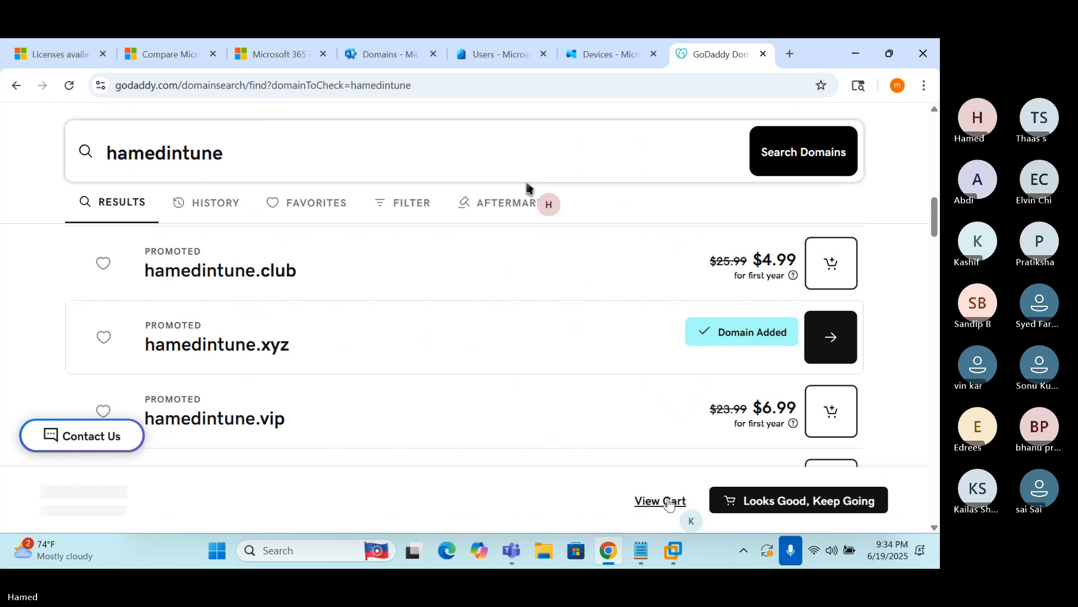
{"action": "left_click", "coordinate": [658, 501]}
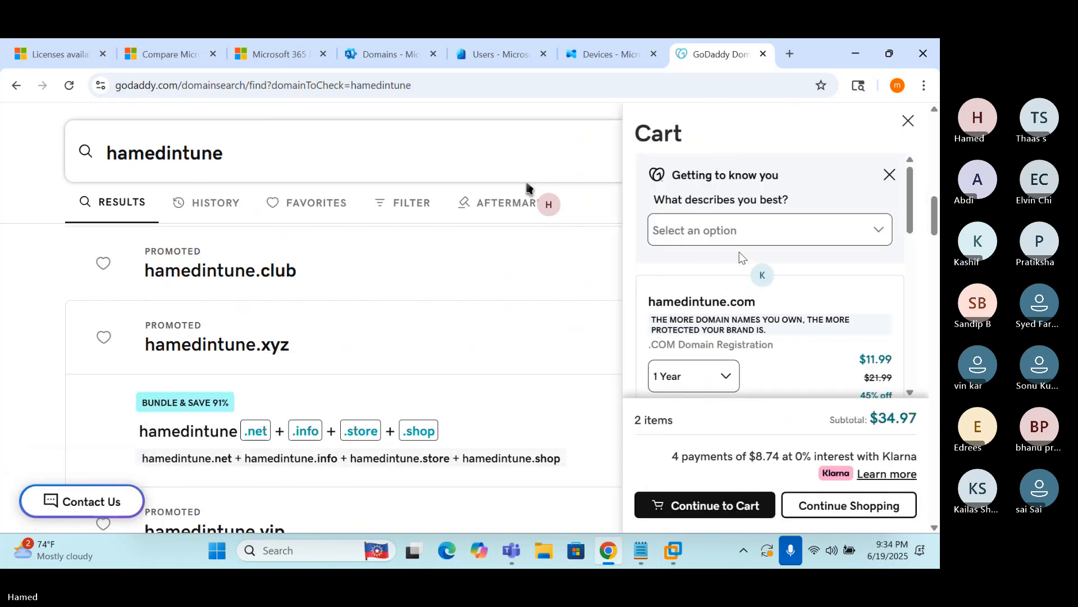
{"action": "scroll", "coordinate": [727, 329], "scroll_direction": "down", "scroll_amount": 1}
{"action": "scroll", "coordinate": [727, 329], "scroll_direction": "down", "scroll_amount": 3}
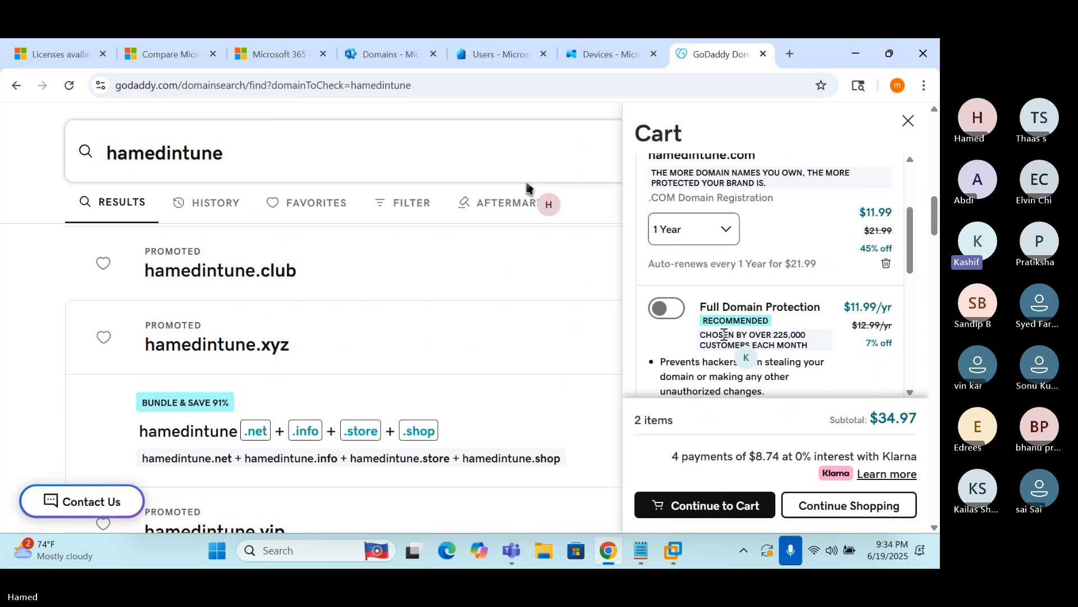
{"action": "scroll", "coordinate": [708, 292], "scroll_direction": "up", "scroll_amount": 1}
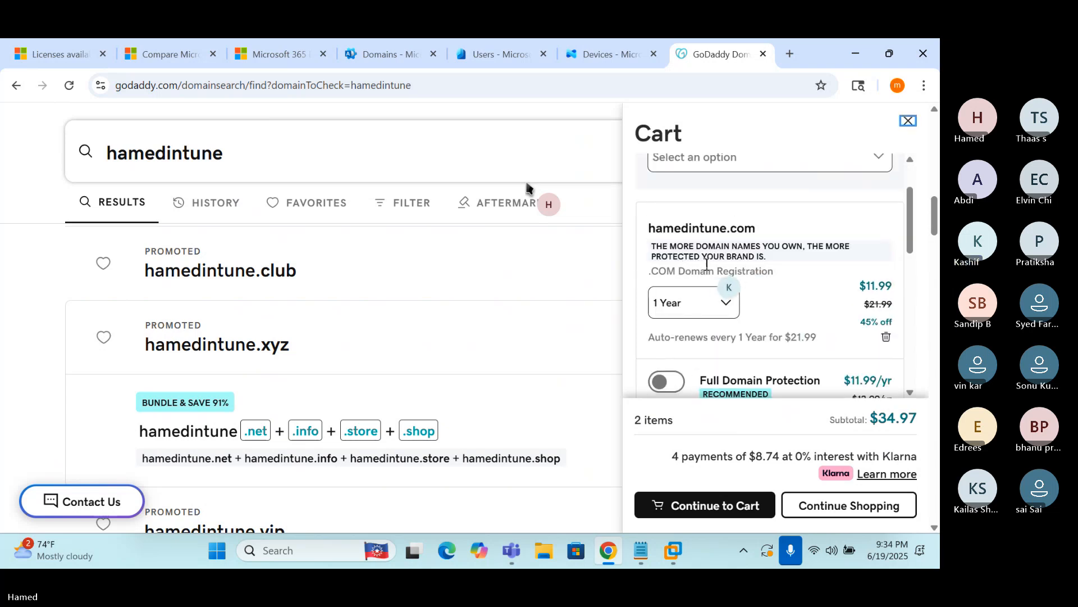
Remove hamedintune.com and set hamedintune.xyz's registration term to 1 Year
{"action": "left_click_drag", "start_coordinate": [700, 228], "coordinate": [745, 228]}
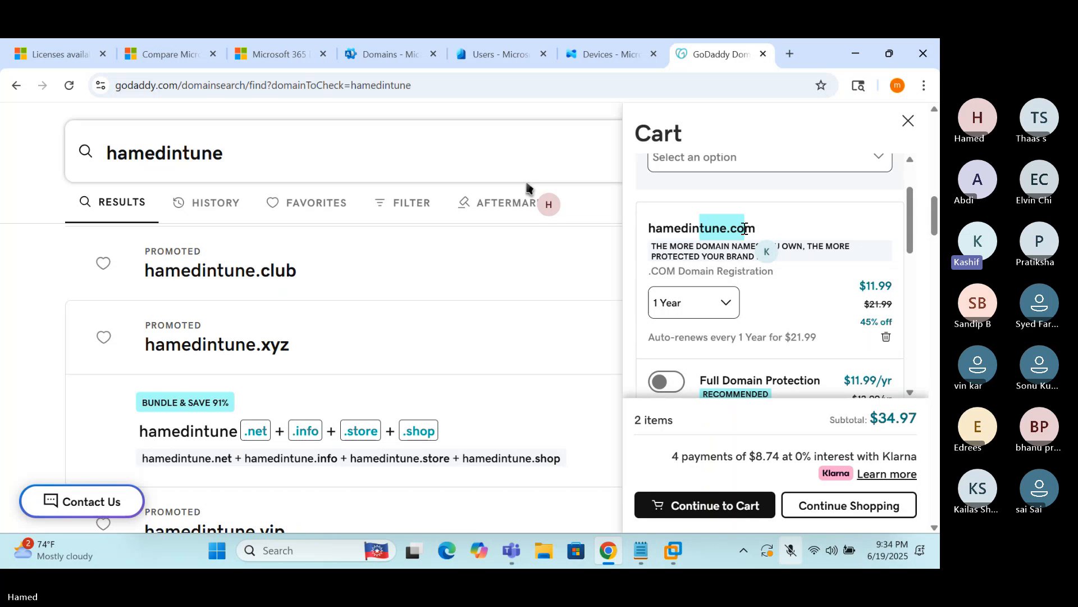
{"action": "left_click", "coordinate": [886, 339]}
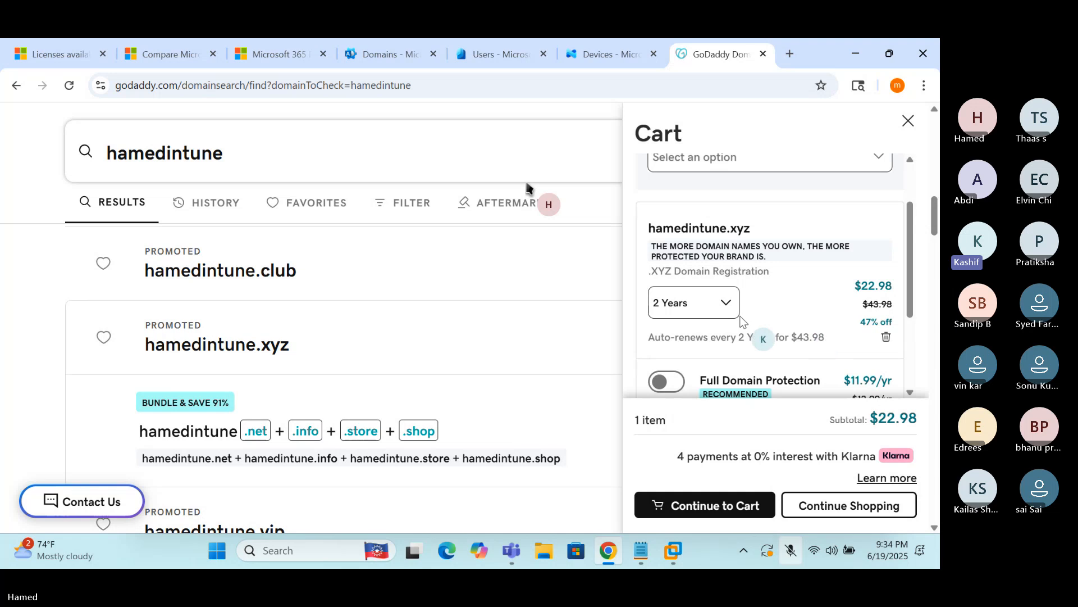
{"action": "left_click", "coordinate": [684, 311]}
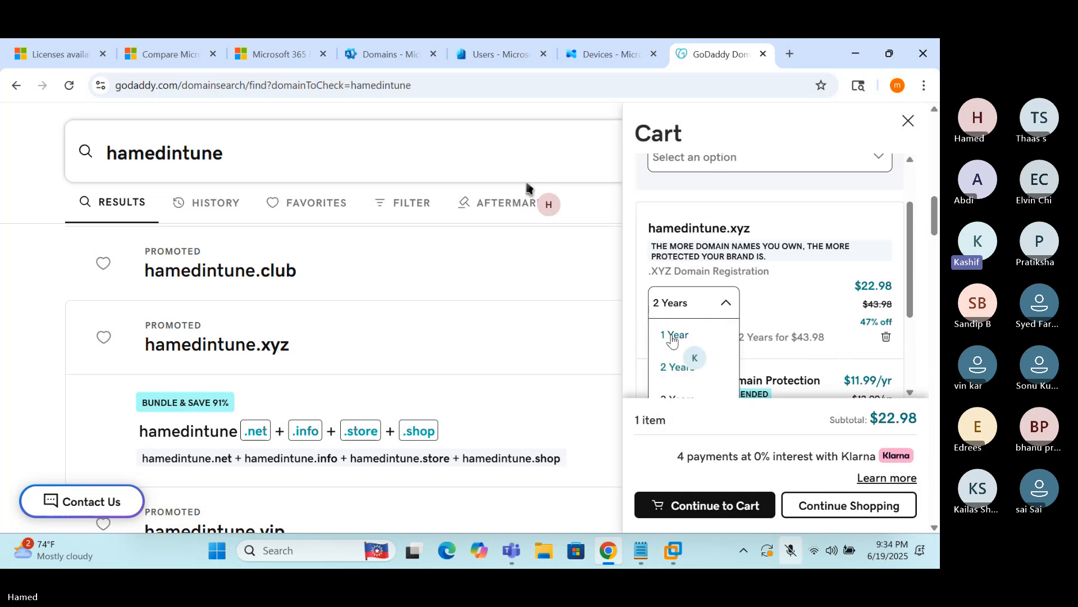
{"action": "left_click", "coordinate": [674, 335]}
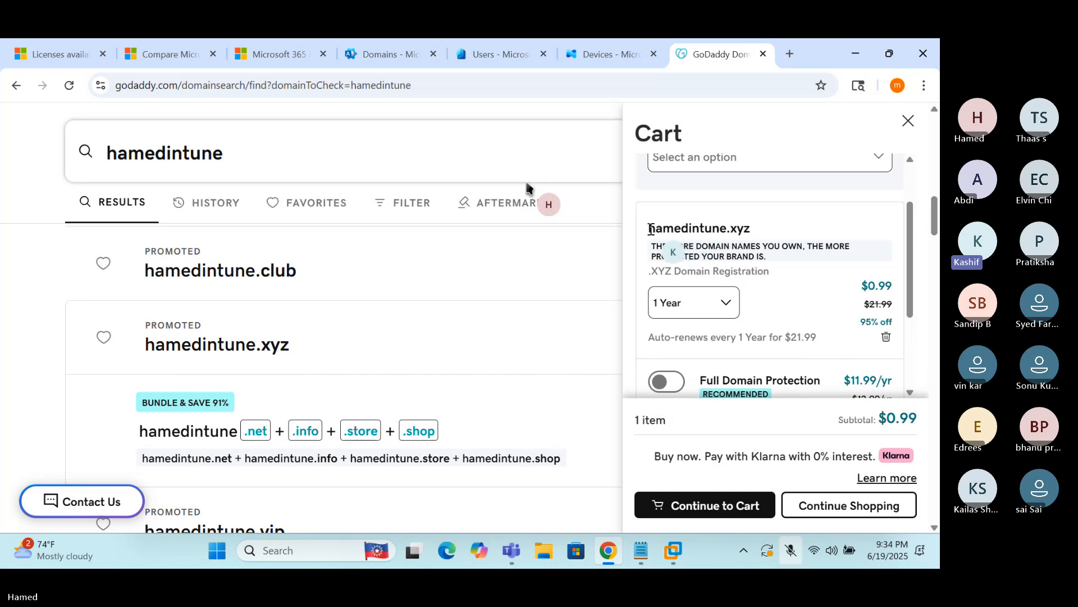
{"action": "left_click_drag", "start_coordinate": [651, 230], "coordinate": [750, 235]}
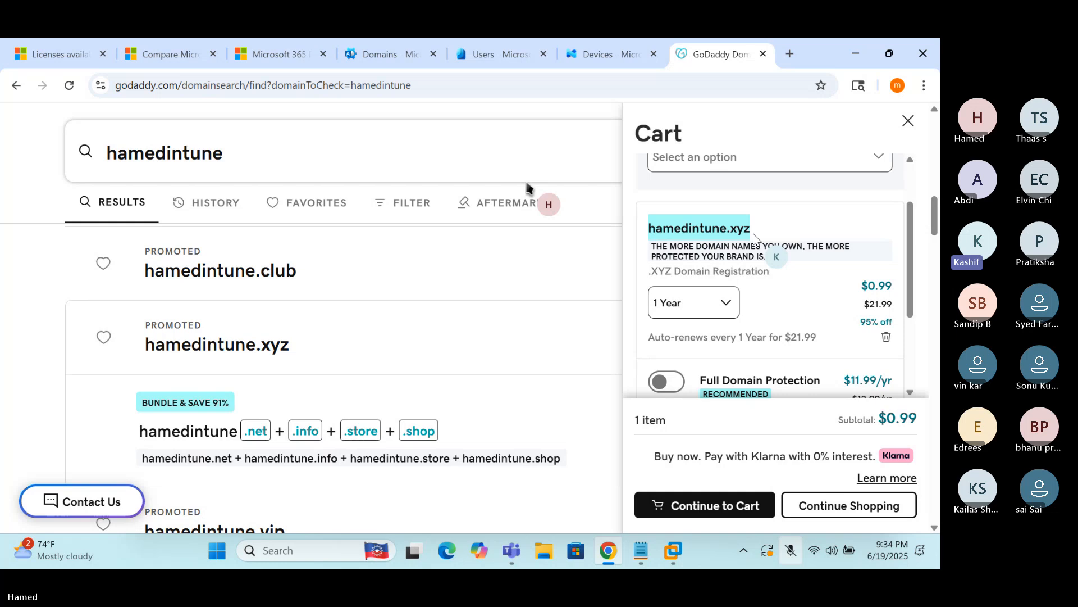
{"action": "scroll", "coordinate": [763, 315], "scroll_direction": "down", "scroll_amount": 1}
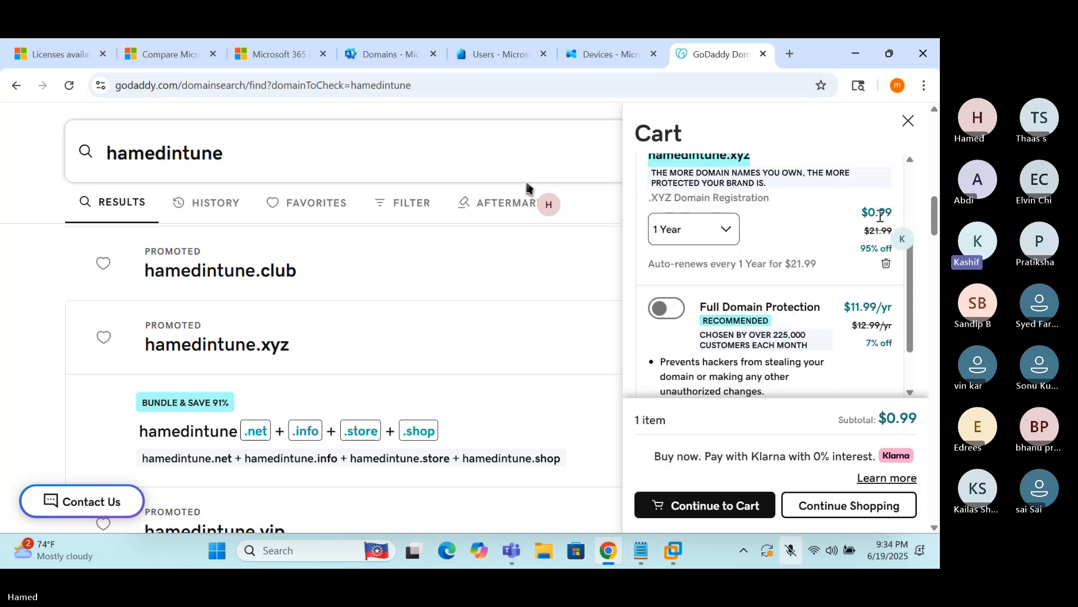
{"action": "scroll", "coordinate": [868, 217], "scroll_direction": "down", "scroll_amount": 5}
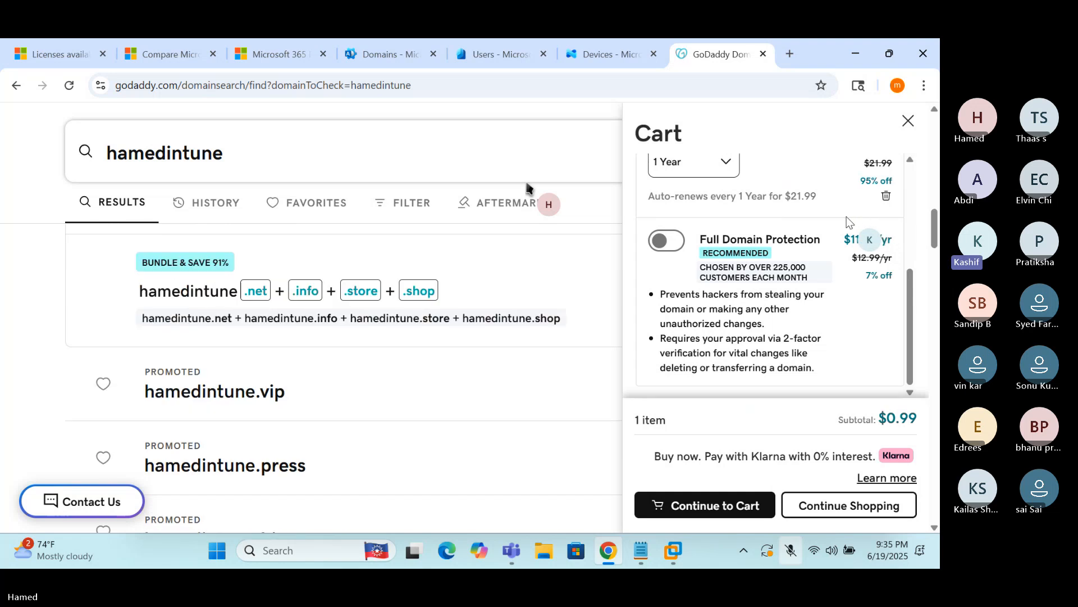
{"action": "scroll", "coordinate": [838, 225], "scroll_direction": "down", "scroll_amount": 1}
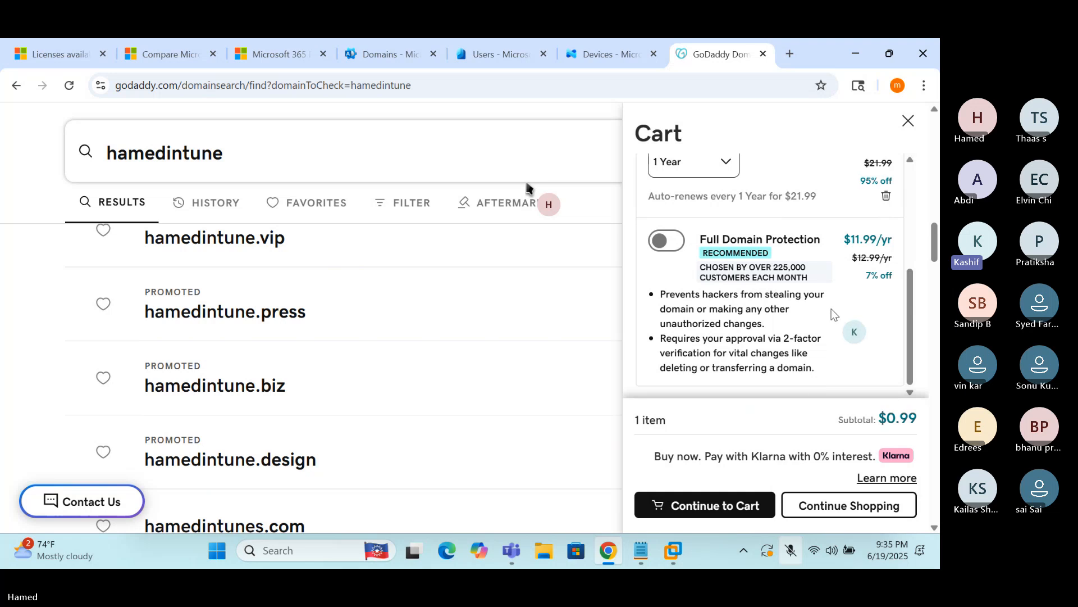
{"action": "scroll", "coordinate": [824, 319], "scroll_direction": "up", "scroll_amount": 3}
{"action": "scroll", "coordinate": [825, 319], "scroll_direction": "up", "scroll_amount": 1}
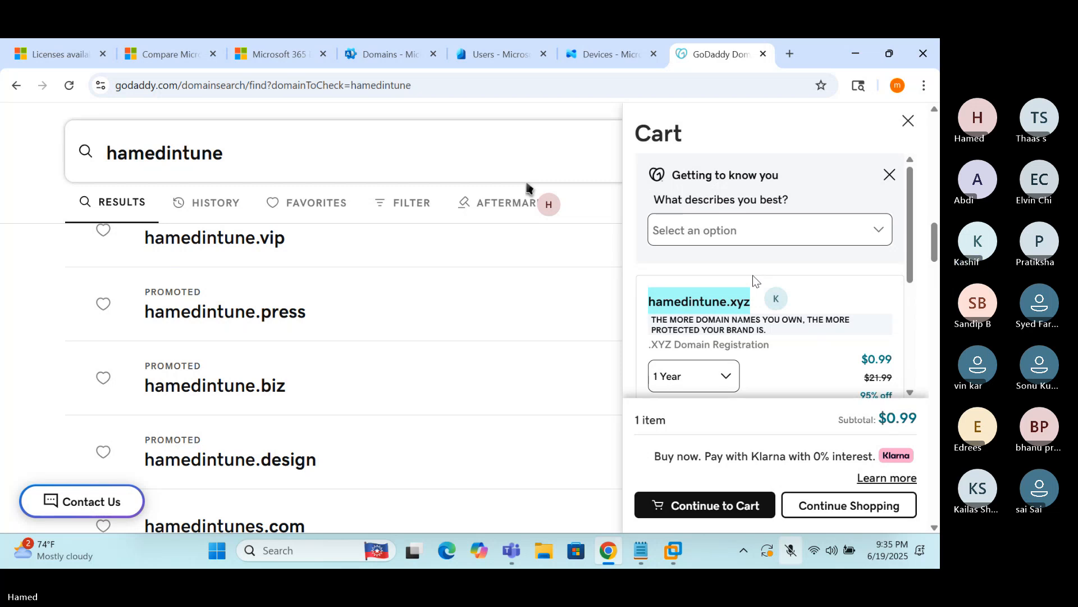
{"action": "key", "text": "super+alt+k"}
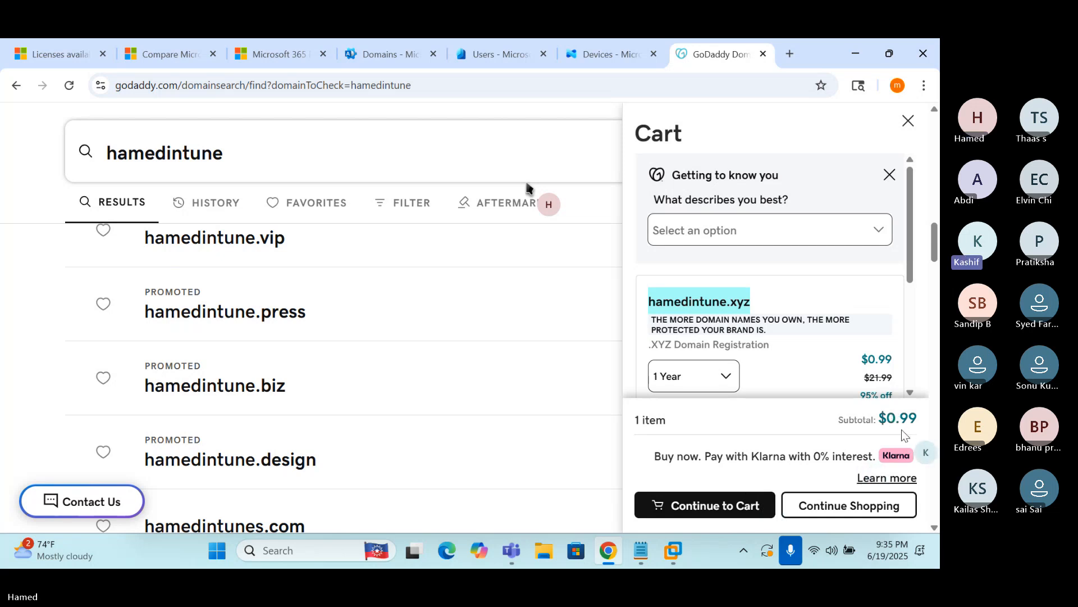
Continue from the cart and sign in to GoDaddy with a Google account
{"action": "left_click", "coordinate": [665, 504]}
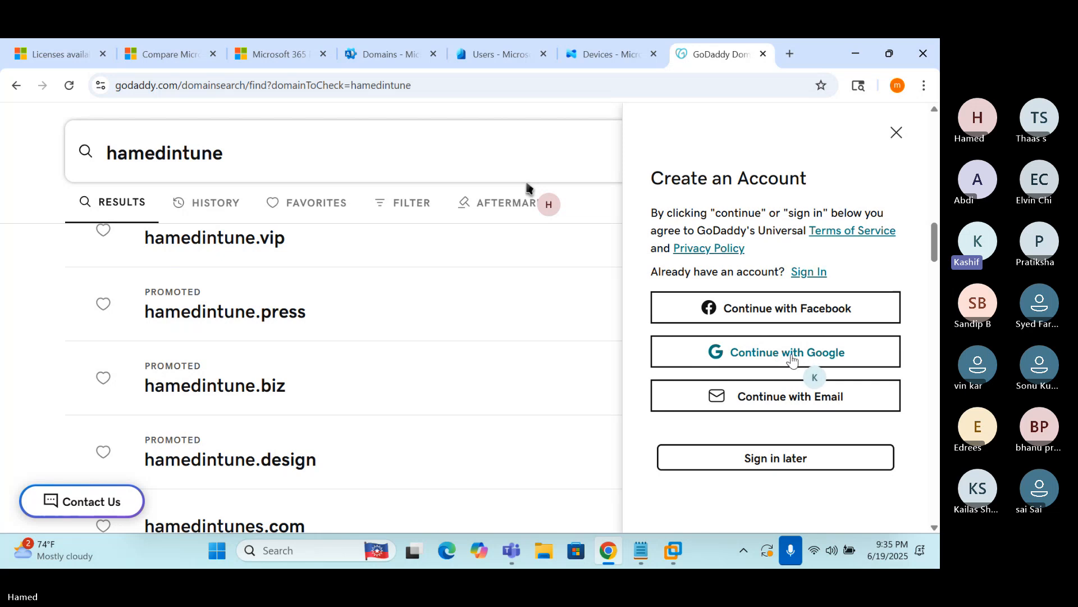
{"action": "left_click", "coordinate": [746, 360]}
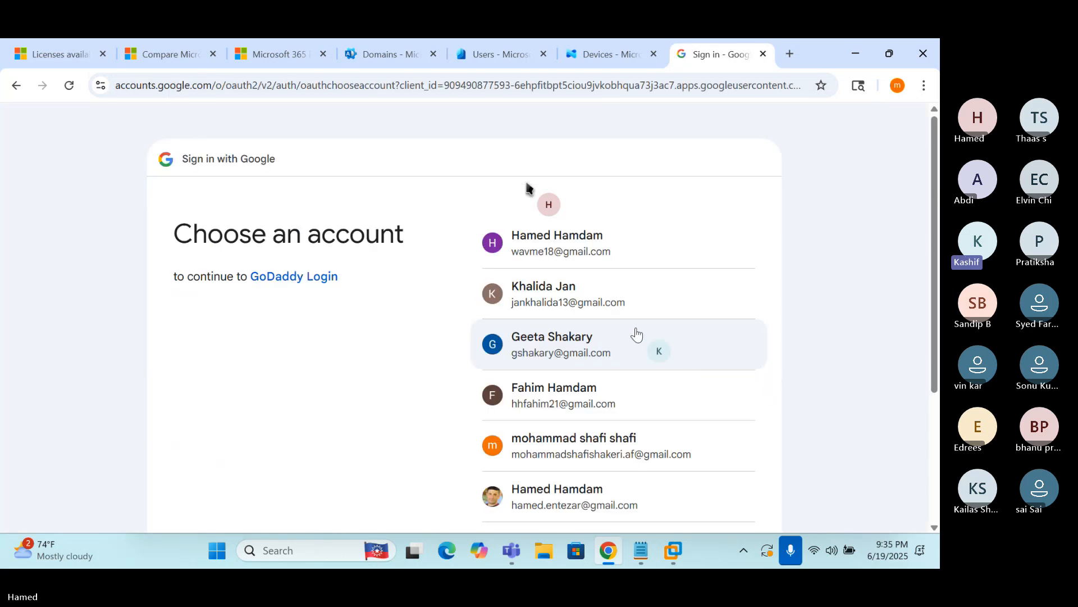
{"action": "left_click", "coordinate": [591, 252]}
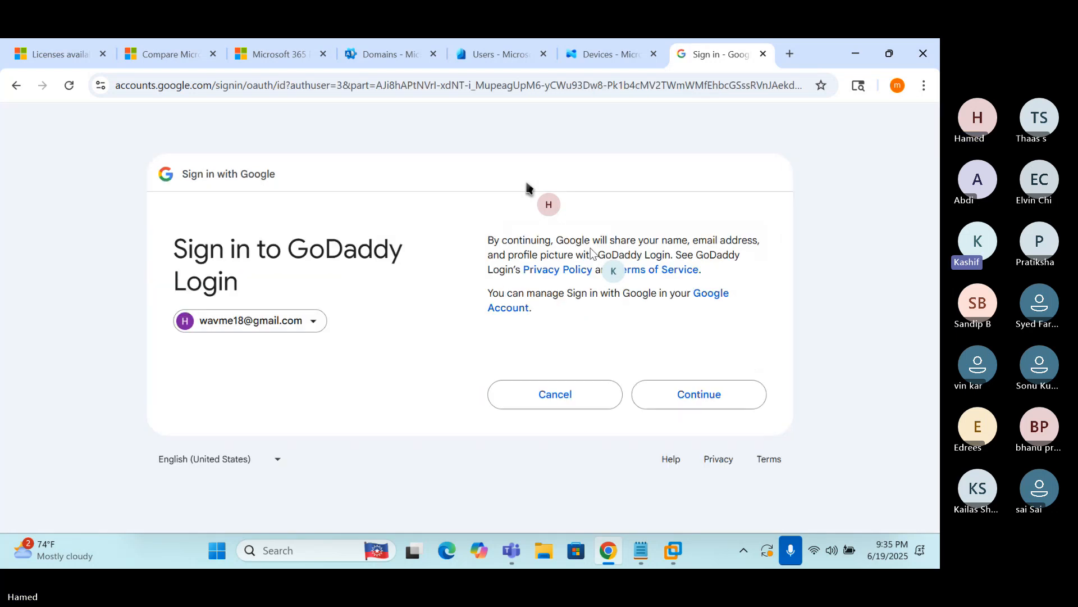
{"action": "left_click", "coordinate": [693, 403]}
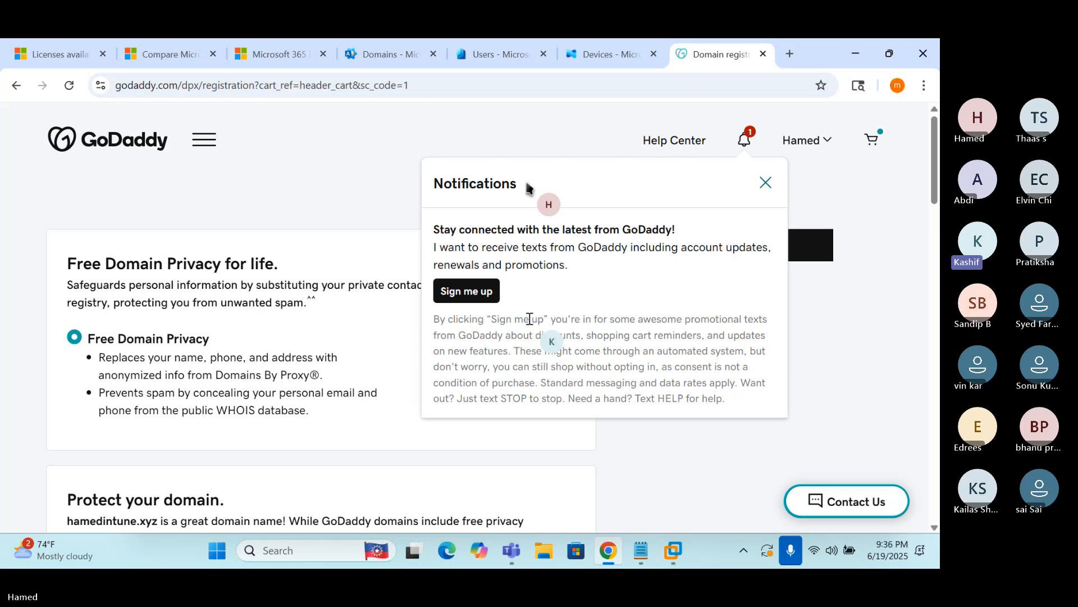
Close the Notifications pop-up and review add-ons, keeping No Domain Protection and No Professional Email
{"action": "left_click", "coordinate": [764, 184]}
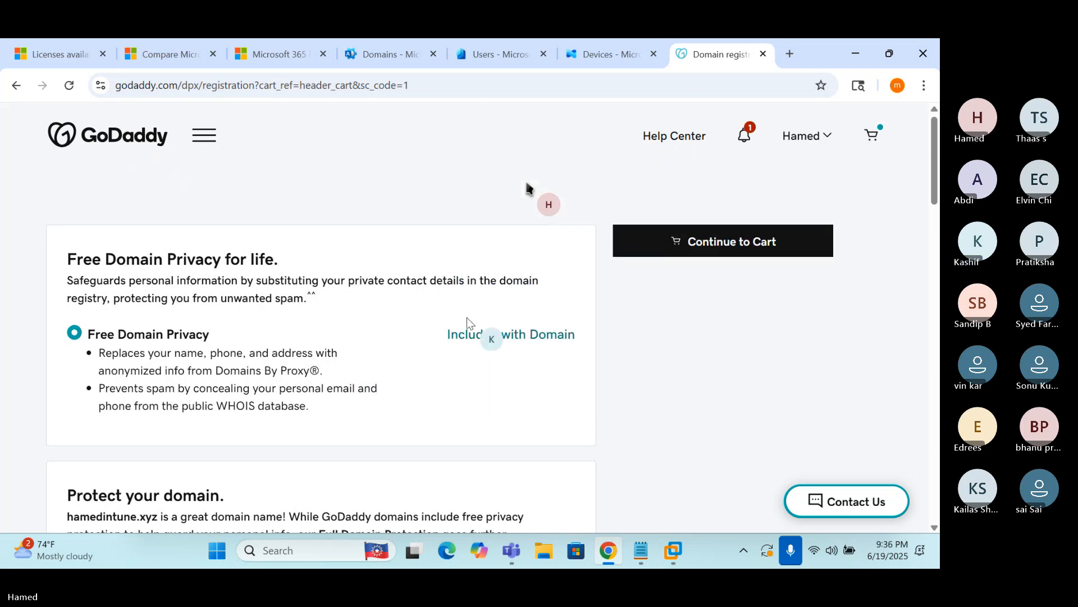
{"action": "scroll", "coordinate": [527, 188], "scroll_direction": "down", "scroll_amount": 2}
{"action": "scroll", "coordinate": [526, 188], "scroll_direction": "down", "scroll_amount": 5}
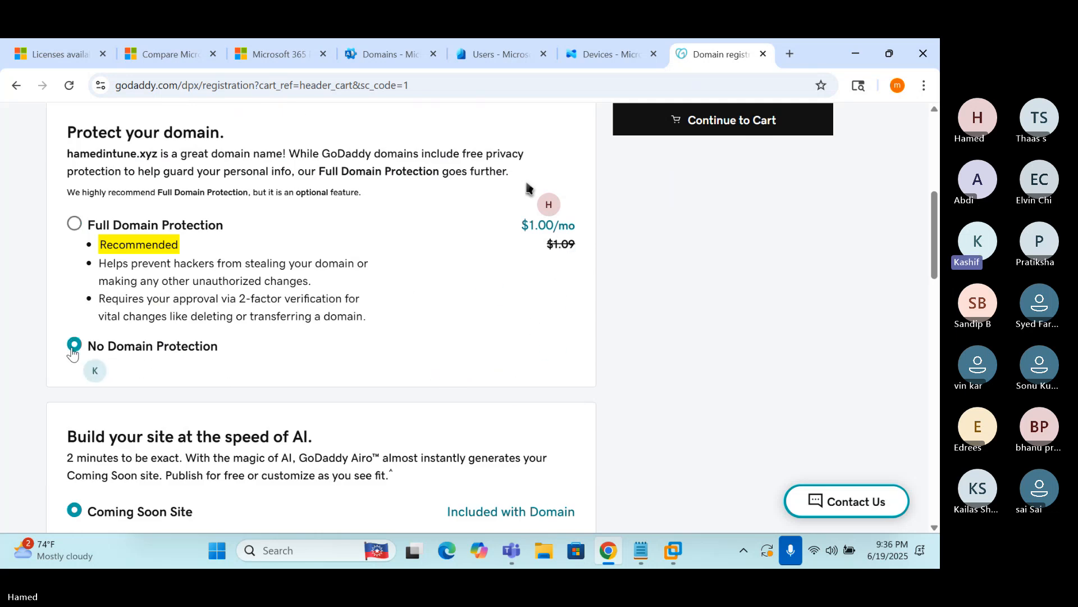
{"action": "scroll", "coordinate": [527, 189], "scroll_direction": "down", "scroll_amount": 5}
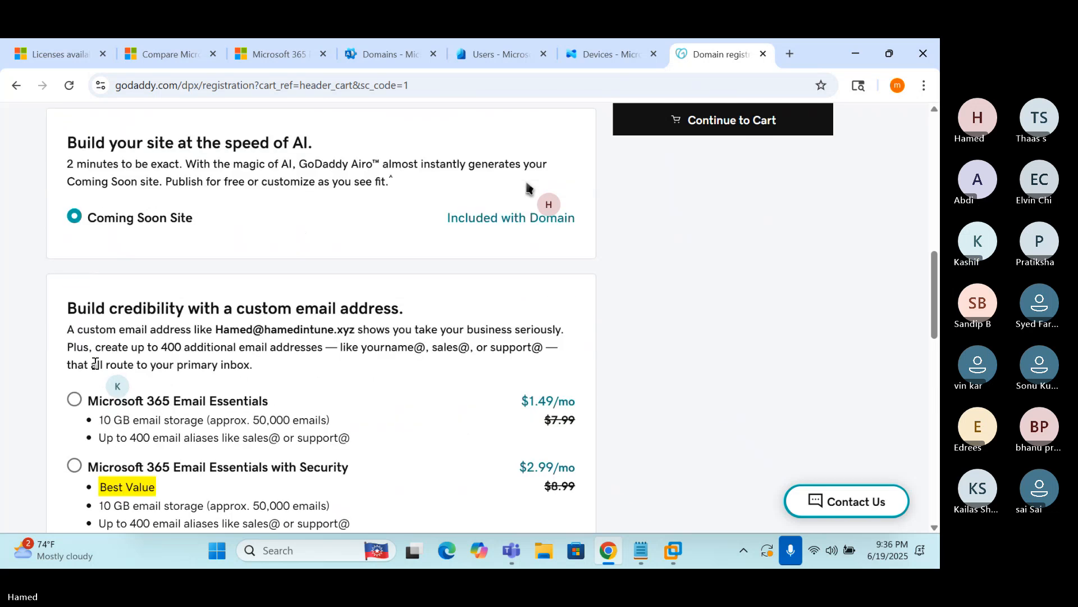
{"action": "scroll", "coordinate": [526, 188], "scroll_direction": "down", "scroll_amount": 1}
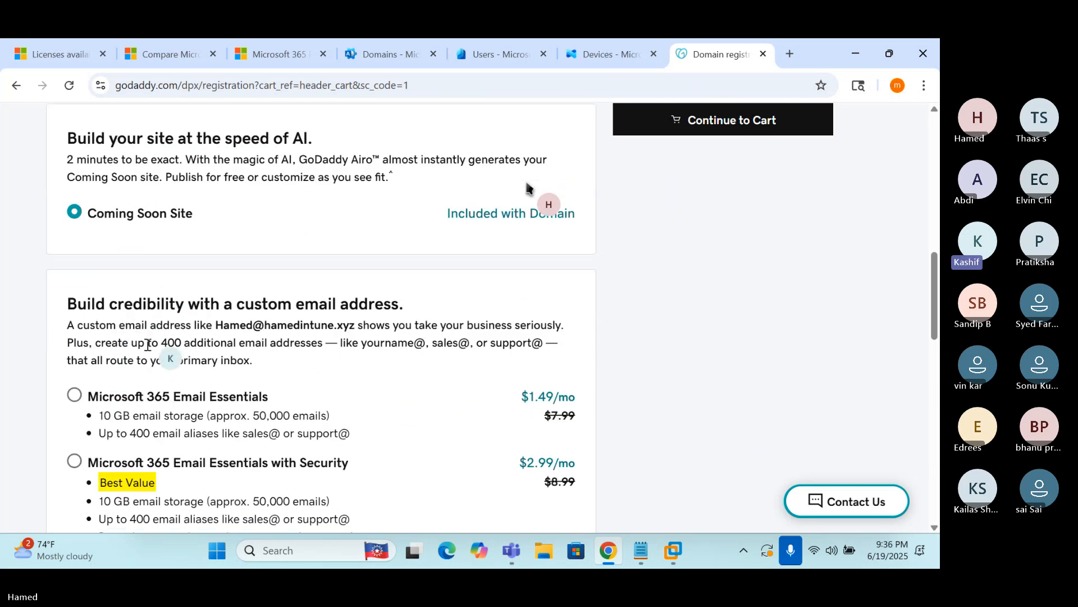
{"action": "scroll", "coordinate": [526, 188], "scroll_direction": "down", "scroll_amount": 5}
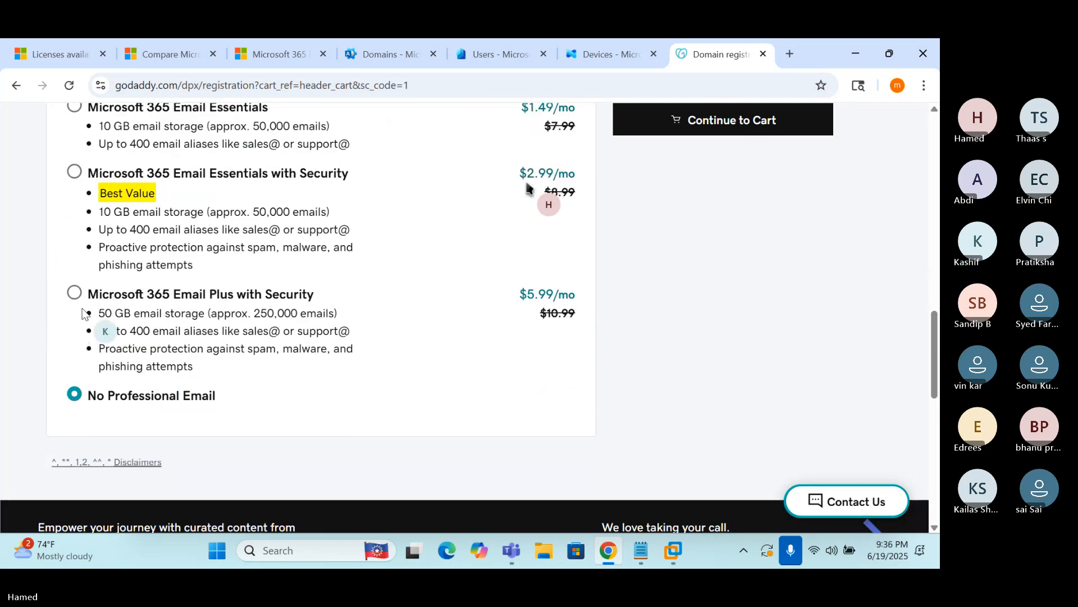
{"action": "scroll", "coordinate": [527, 185], "scroll_direction": "down", "scroll_amount": 6}
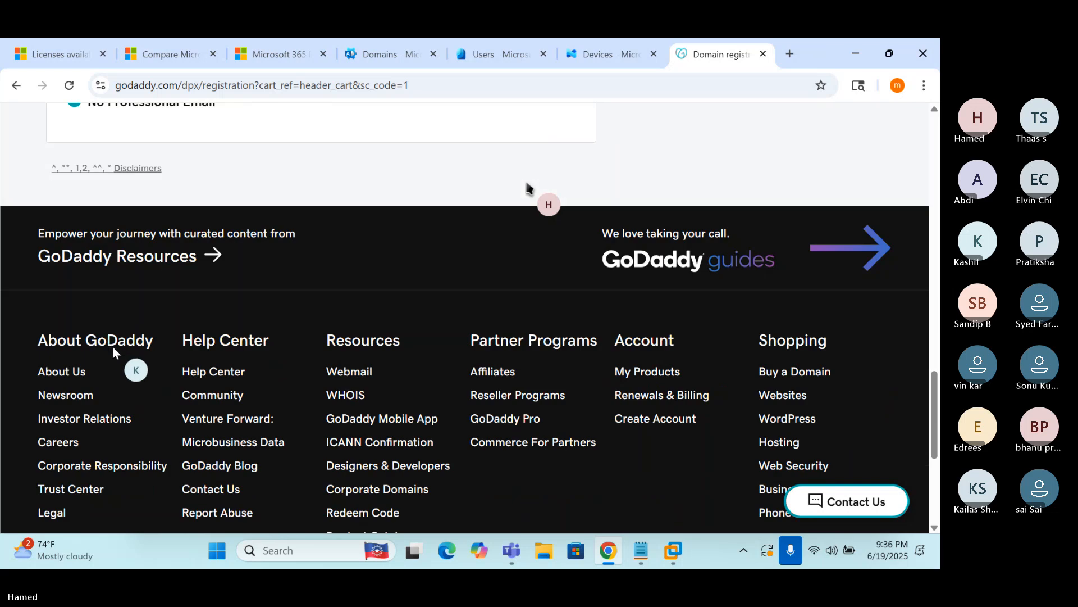
{"action": "scroll", "coordinate": [528, 187], "scroll_direction": "up", "scroll_amount": 6}
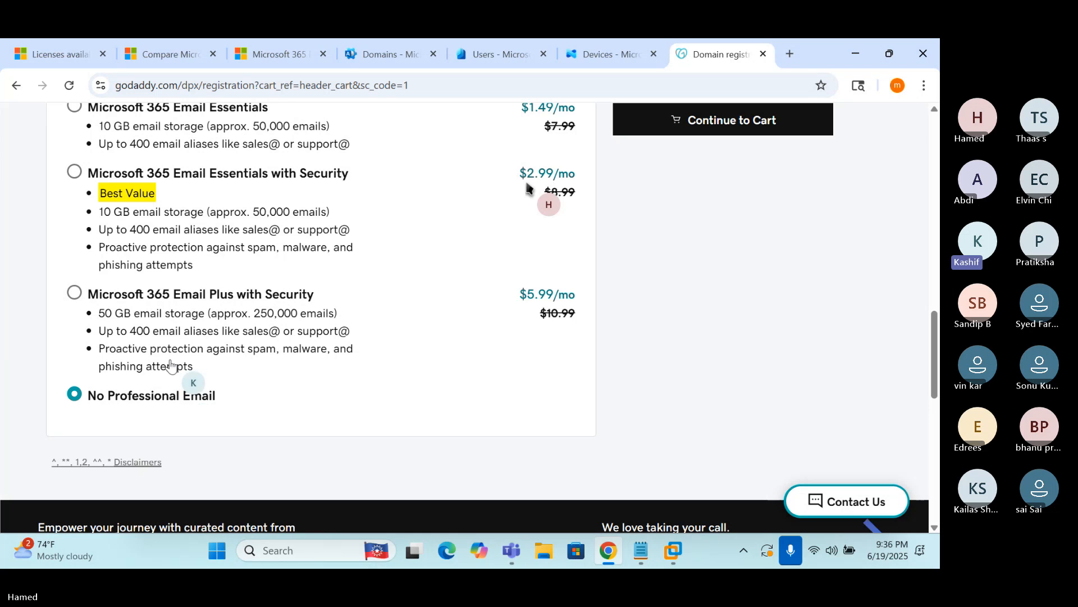
{"action": "scroll", "coordinate": [528, 187], "scroll_direction": "up", "scroll_amount": 2}
{"action": "scroll", "coordinate": [528, 187], "scroll_direction": "up", "scroll_amount": 1}
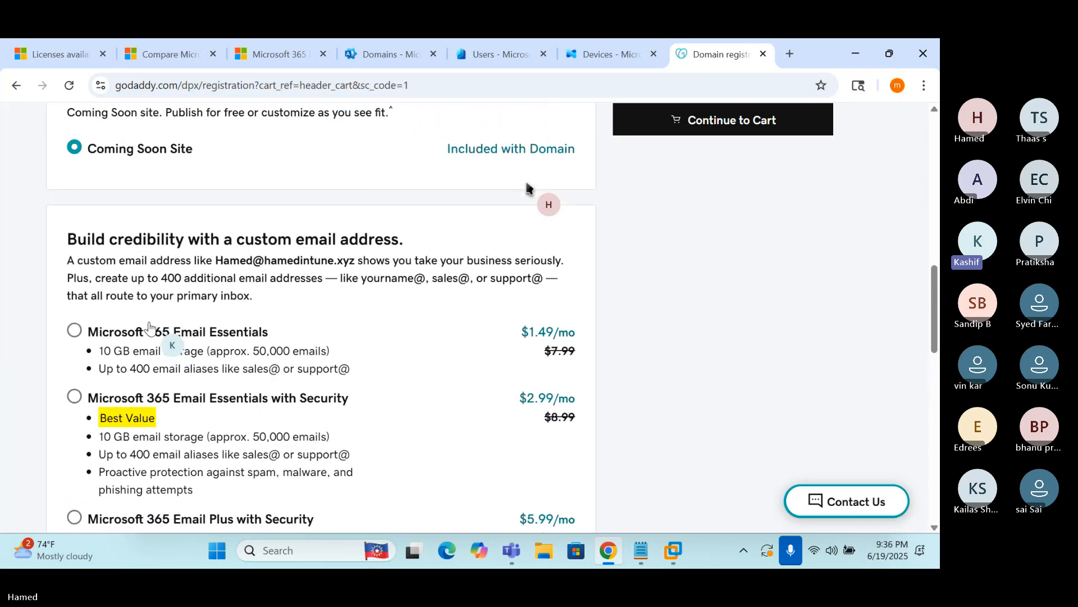
{"action": "scroll", "coordinate": [528, 187], "scroll_direction": "up", "scroll_amount": 1}
{"action": "scroll", "coordinate": [528, 187], "scroll_direction": "up", "scroll_amount": 2}
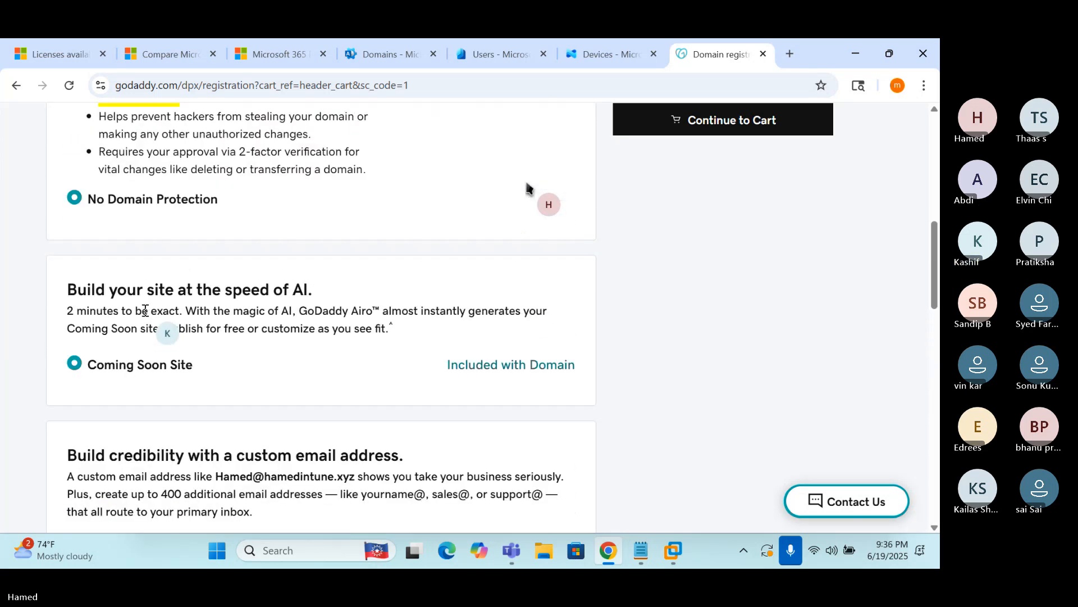
{"action": "scroll", "coordinate": [528, 187], "scroll_direction": "up", "scroll_amount": 6}
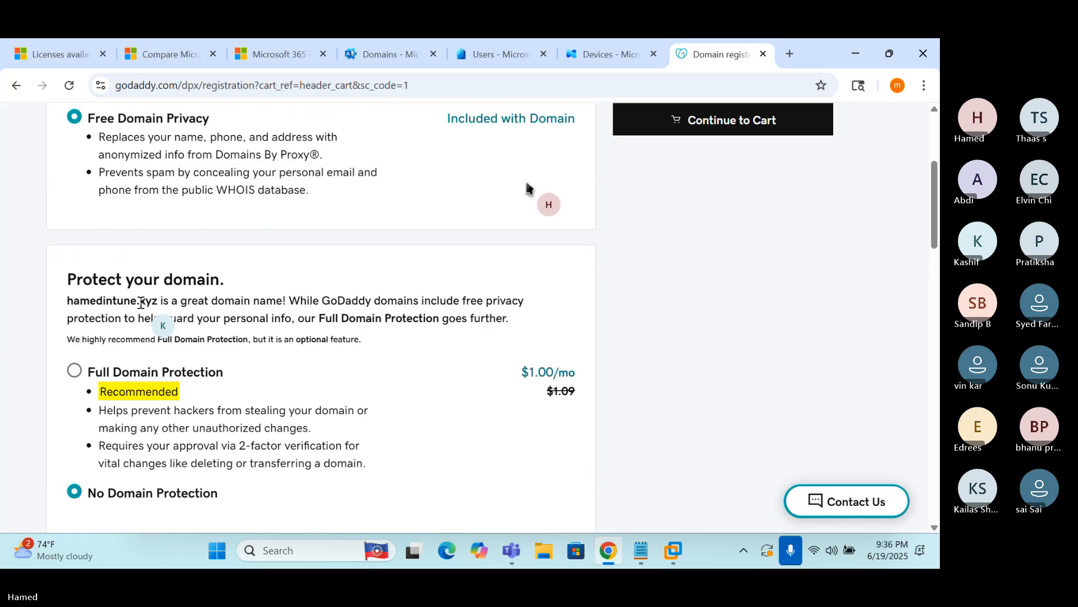
{"action": "scroll", "coordinate": [528, 188], "scroll_direction": "up", "scroll_amount": 2}
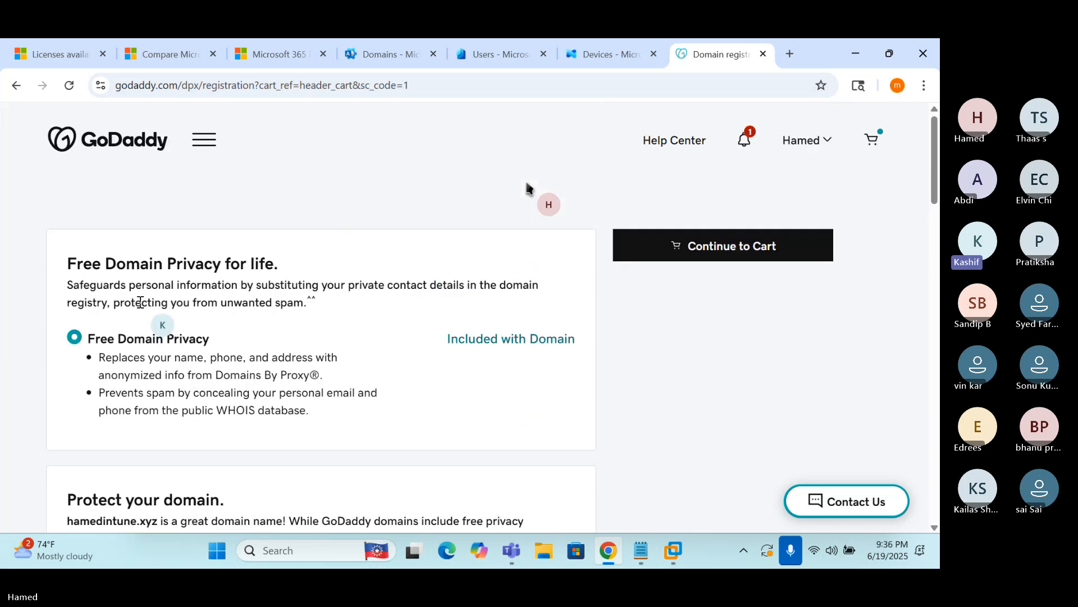
Continue to the cart and scroll to the PayPal and Ready for Checkout buttons
{"action": "left_click", "coordinate": [673, 242]}
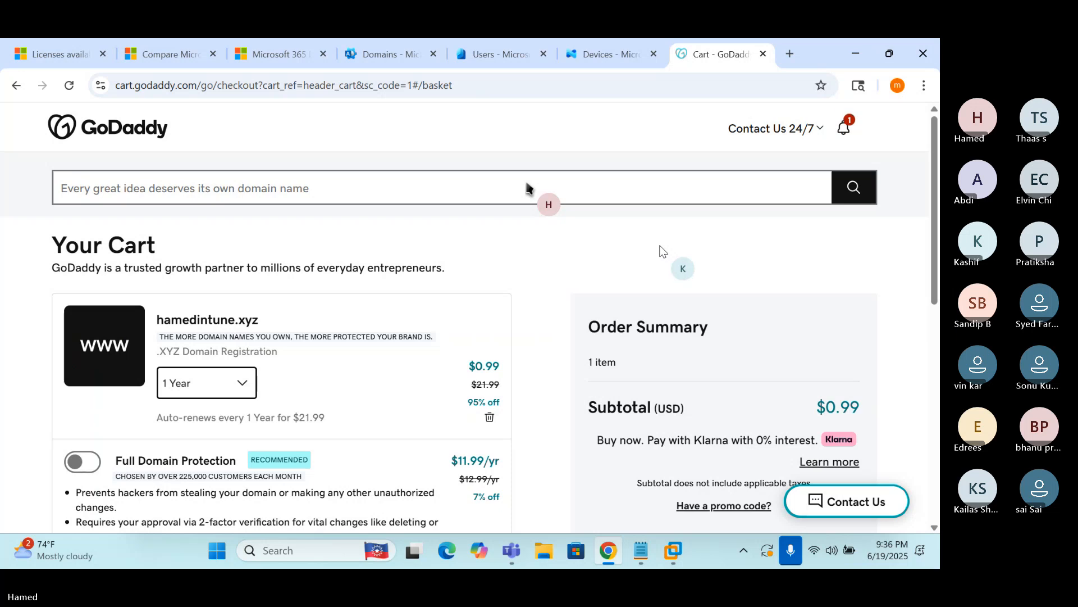
{"action": "scroll", "coordinate": [528, 188], "scroll_direction": "down", "scroll_amount": 1}
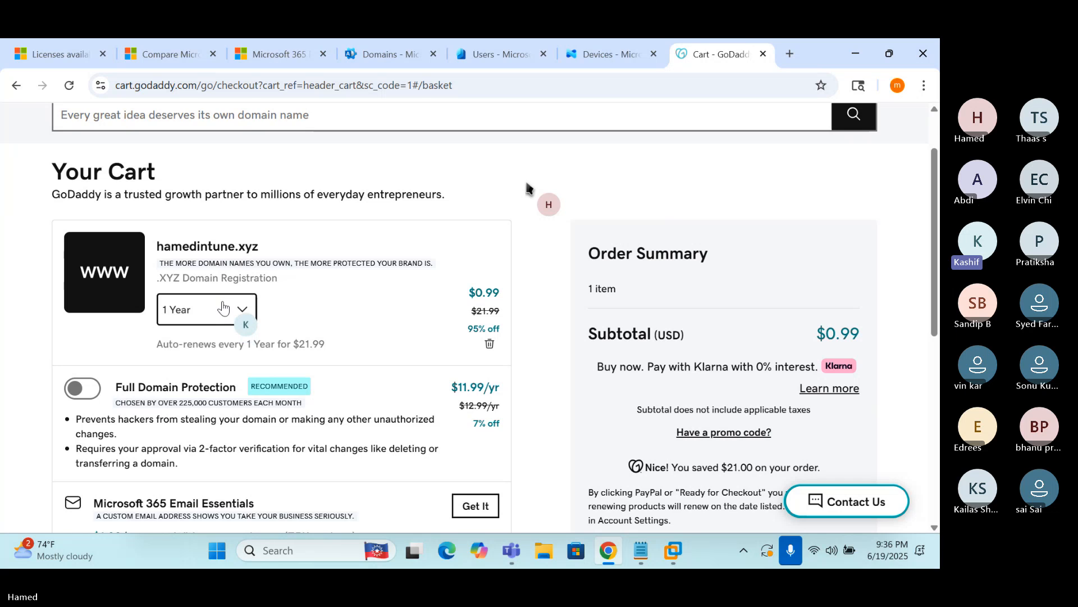
{"action": "scroll", "coordinate": [526, 187], "scroll_direction": "down", "scroll_amount": 3}
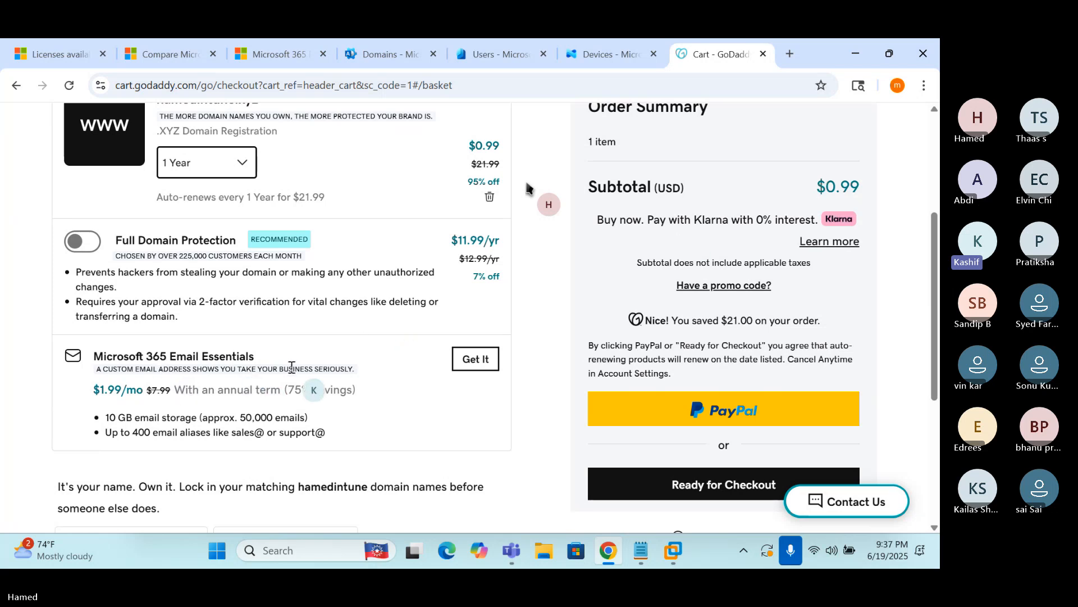
{"action": "scroll", "coordinate": [526, 187], "scroll_direction": "down", "scroll_amount": 4}
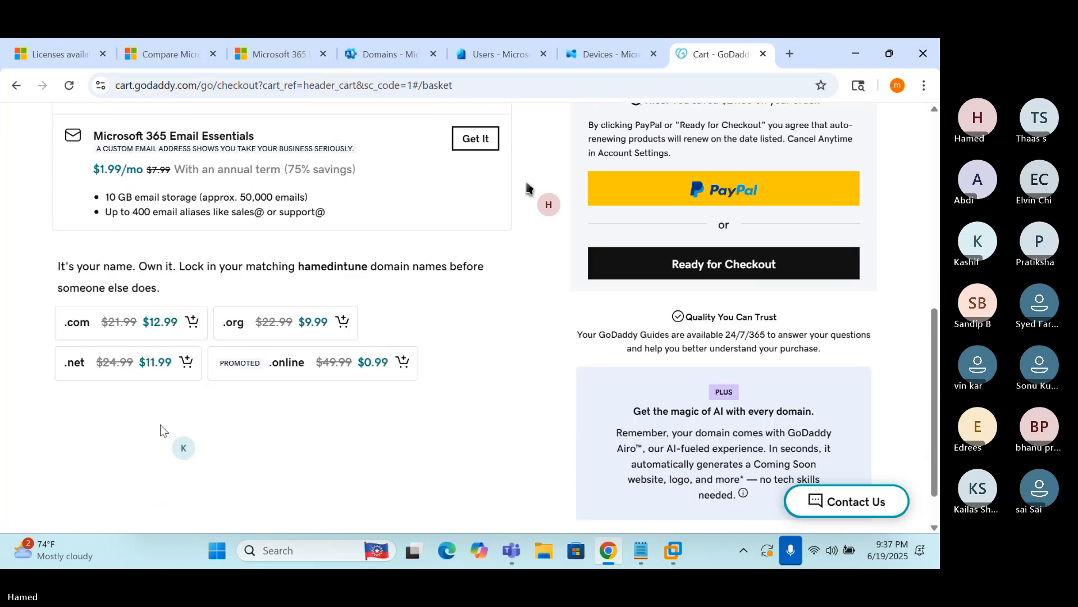
{"action": "scroll", "coordinate": [526, 187], "scroll_direction": "down", "scroll_amount": 1}
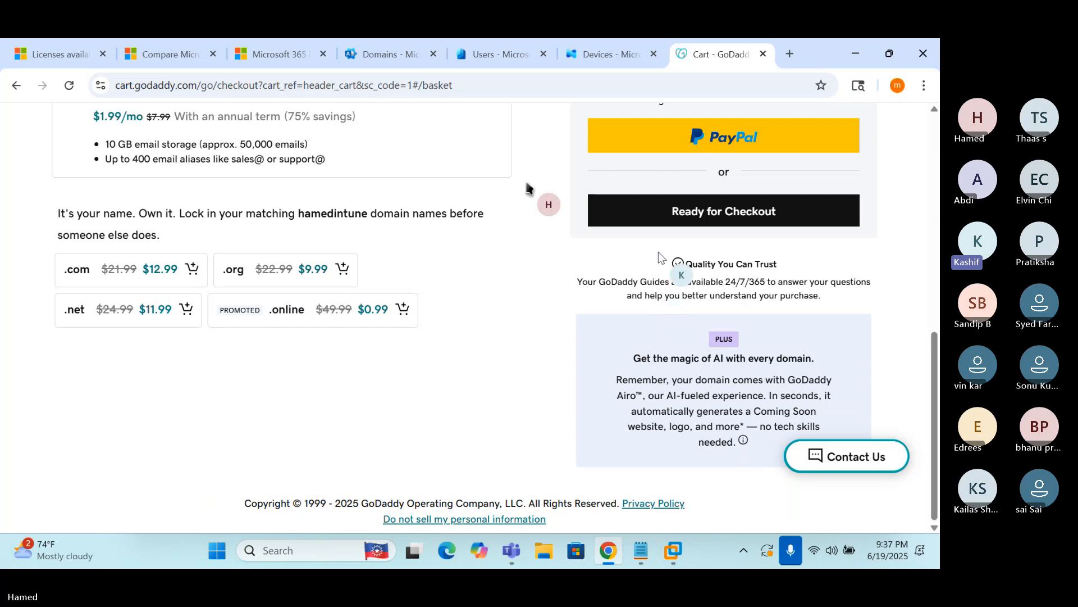
Proceed to checkout and review the prefilled billing information with its $0.99 estimated total
{"action": "left_click", "coordinate": [646, 212]}
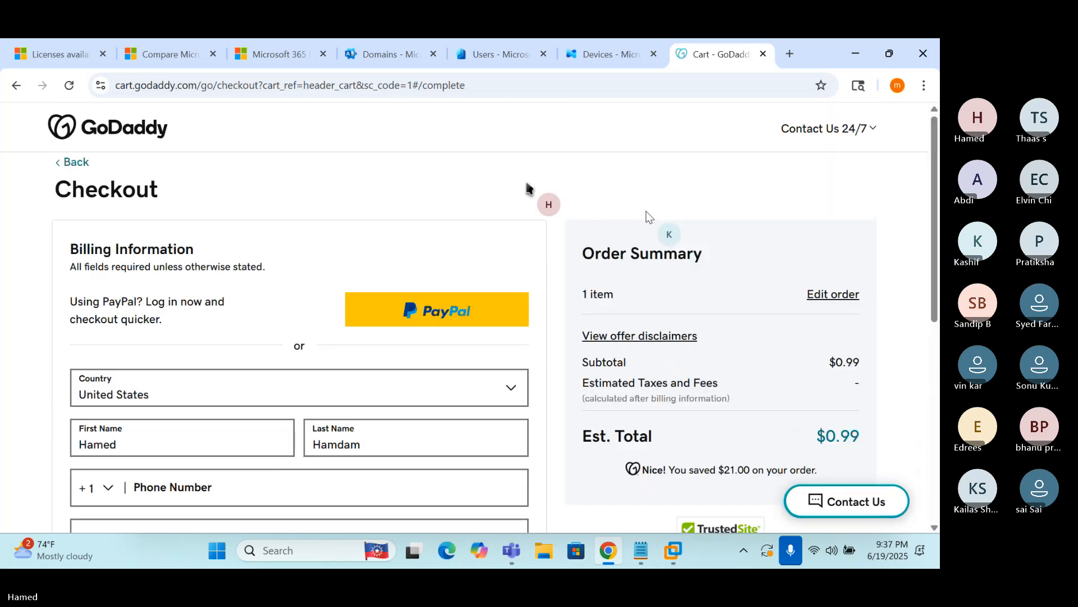
{"action": "scroll", "coordinate": [526, 187], "scroll_direction": "down", "scroll_amount": 3}
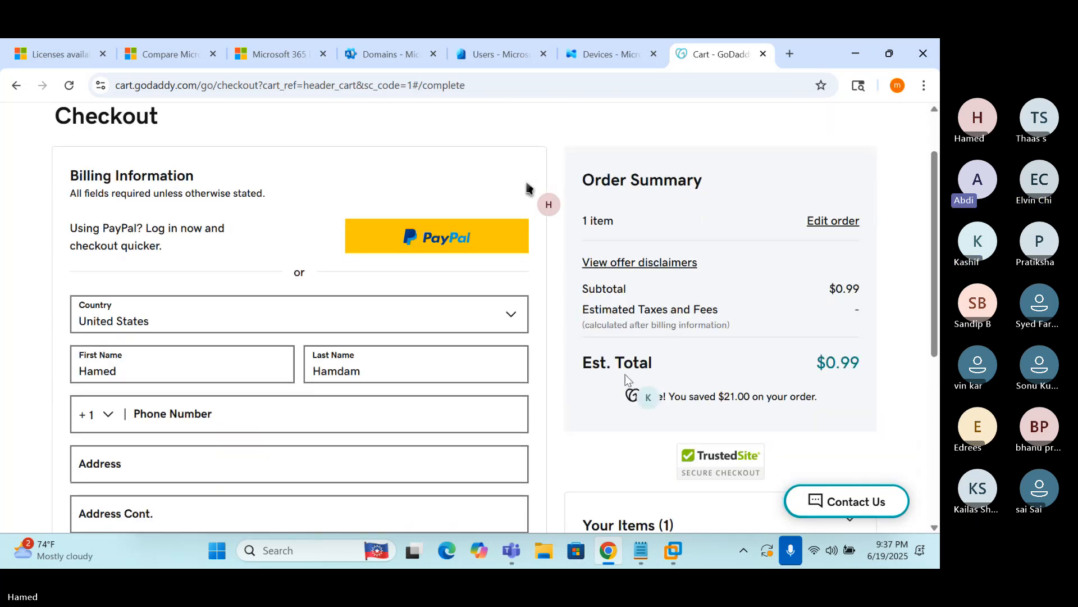
{"action": "scroll", "coordinate": [528, 186], "scroll_direction": "down", "scroll_amount": 1}
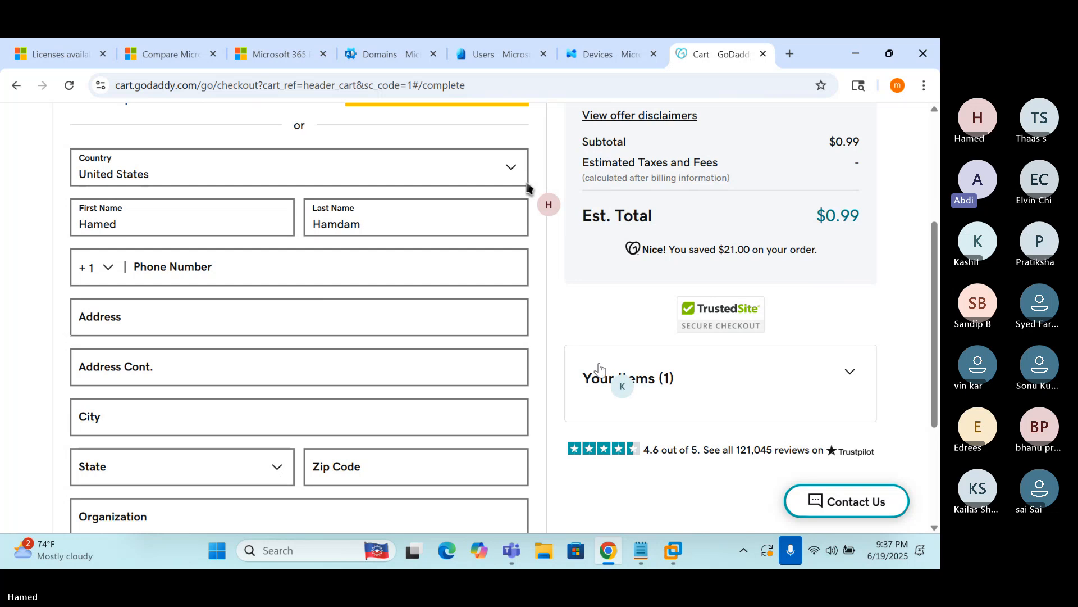
{"action": "scroll", "coordinate": [528, 187], "scroll_direction": "up", "scroll_amount": 3}
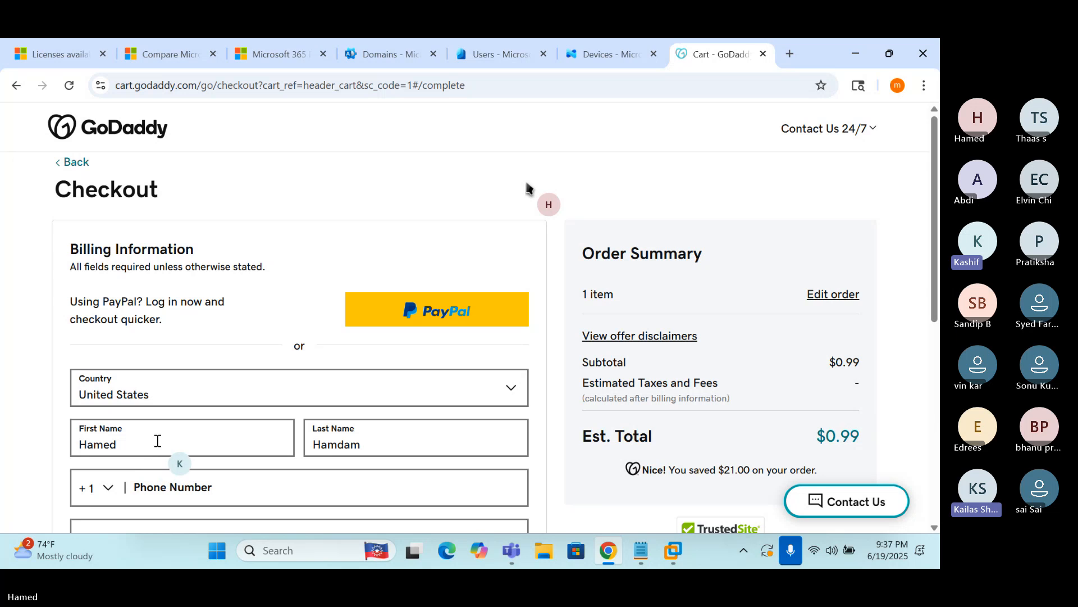
{"action": "scroll", "coordinate": [172, 417], "scroll_direction": "down", "scroll_amount": 3}
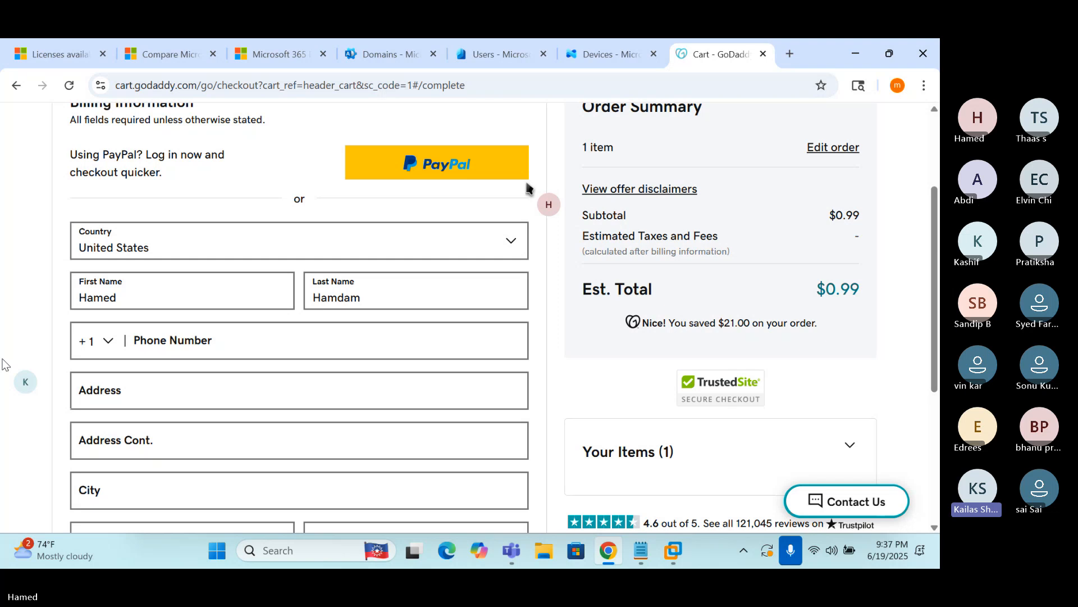
Choose PayPal on the checkout page to bring up the PayPal sign-in window
{"action": "left_click", "coordinate": [380, 165]}
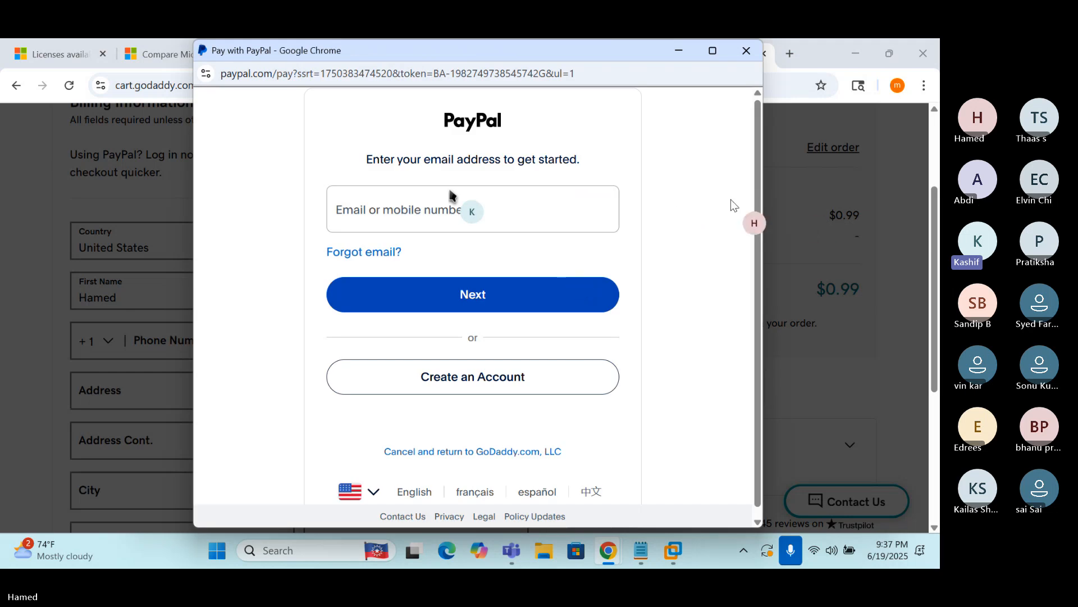
{"action": "left_click", "coordinate": [550, 169]}
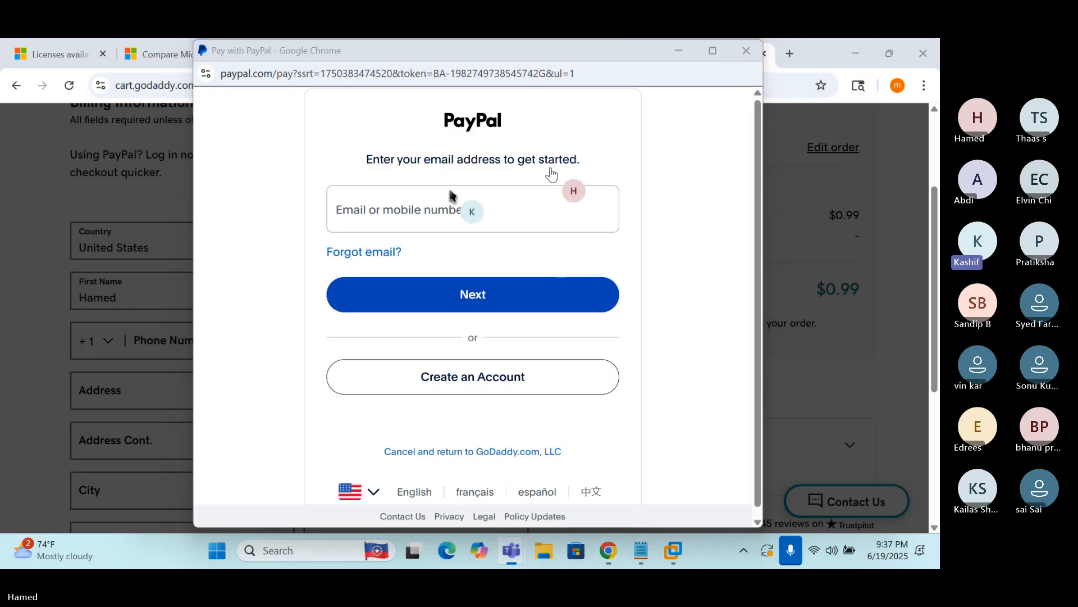
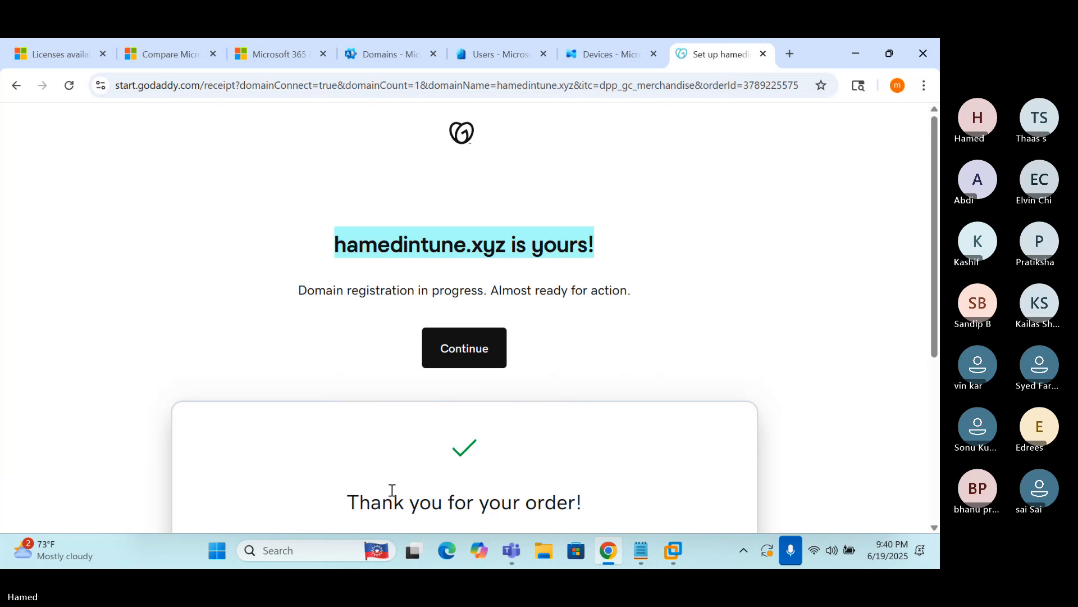
Correct the business name to Hamed InTune, set the business type to Intune Training, and submit
{"action": "left_click", "coordinate": [691, 299]}
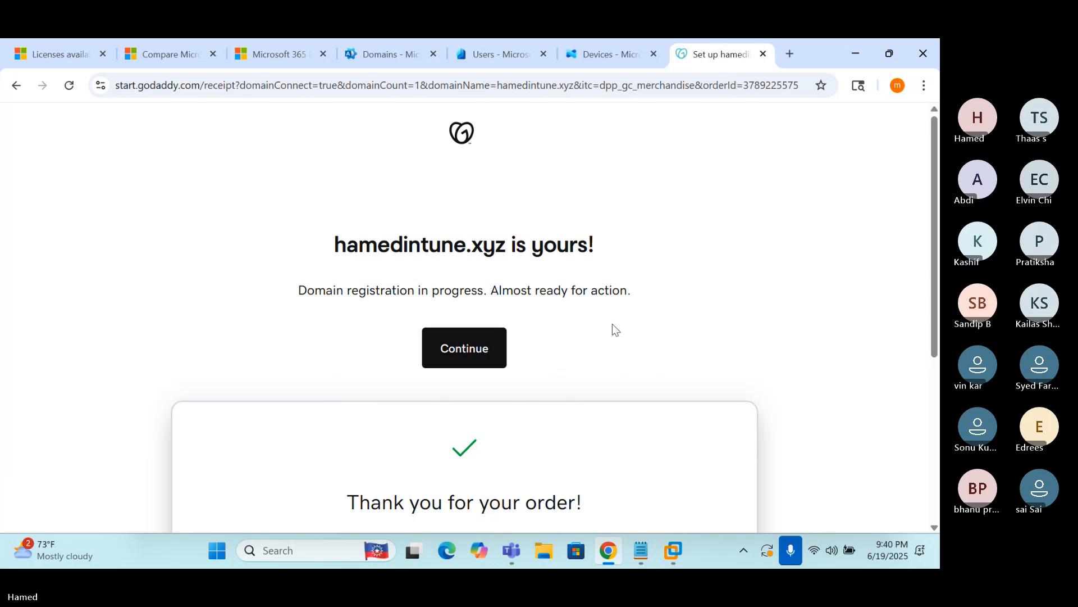
{"action": "left_click", "coordinate": [474, 351]}
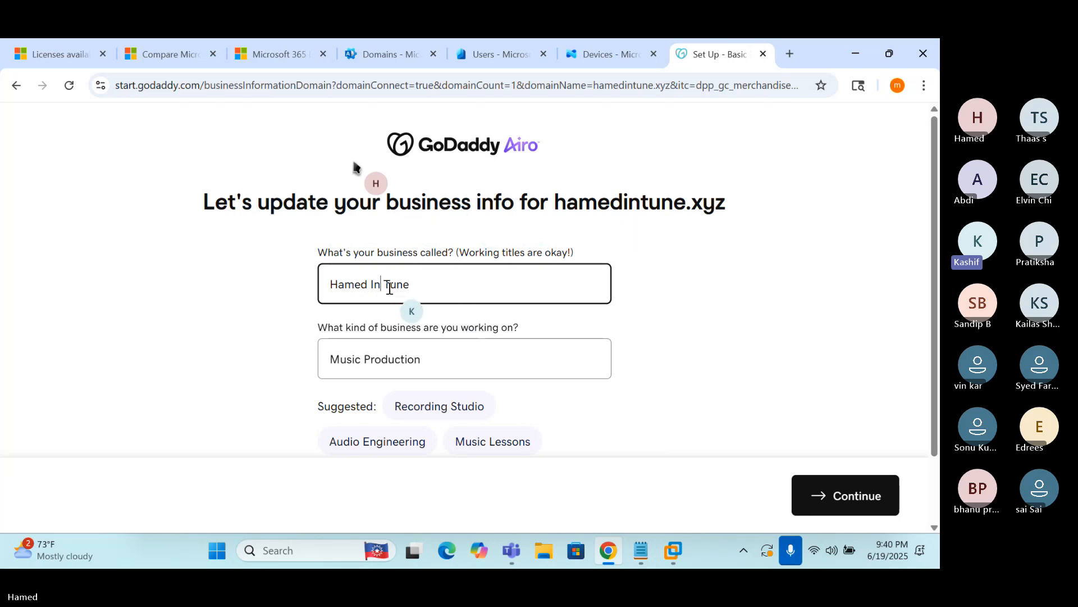
{"action": "key", "text": "Delete"}
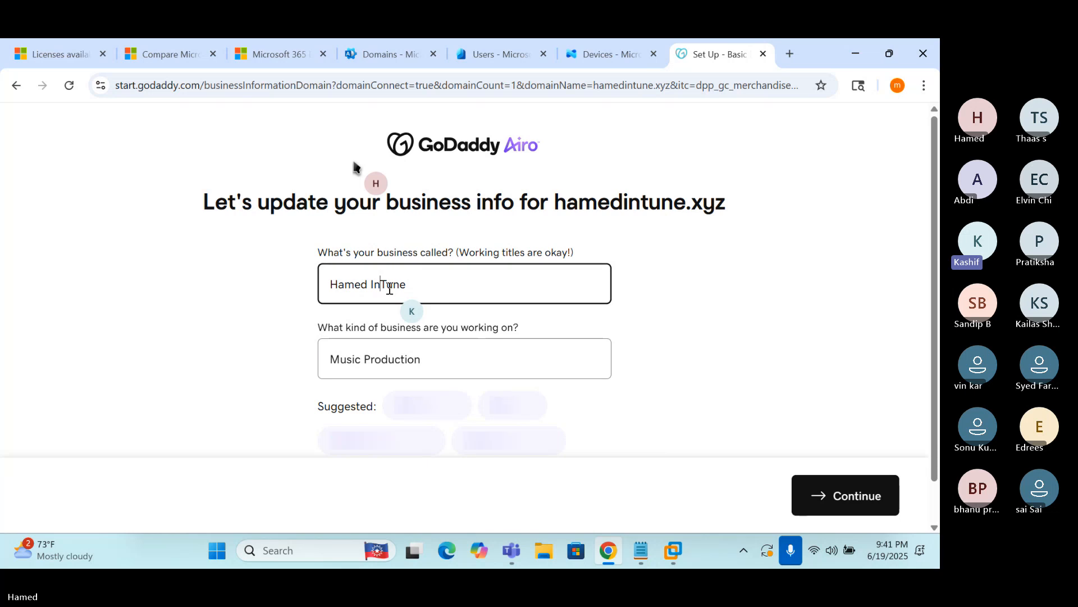
{"action": "left_click", "coordinate": [398, 349]}
{"action": "triple_click", "coordinate": [398, 349]}
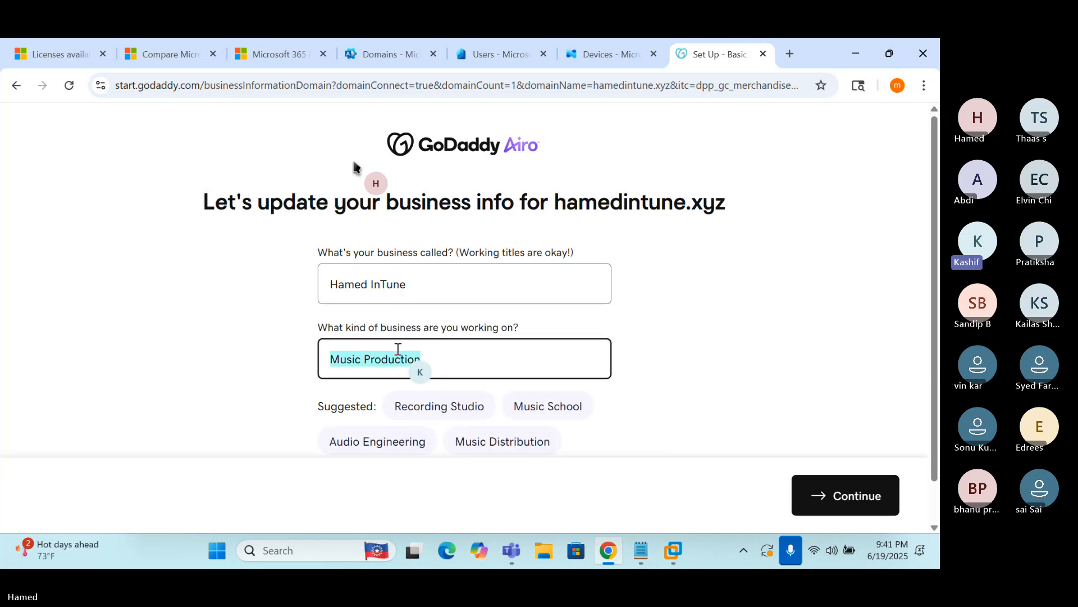
{"action": "type", "text": "Intune T"}
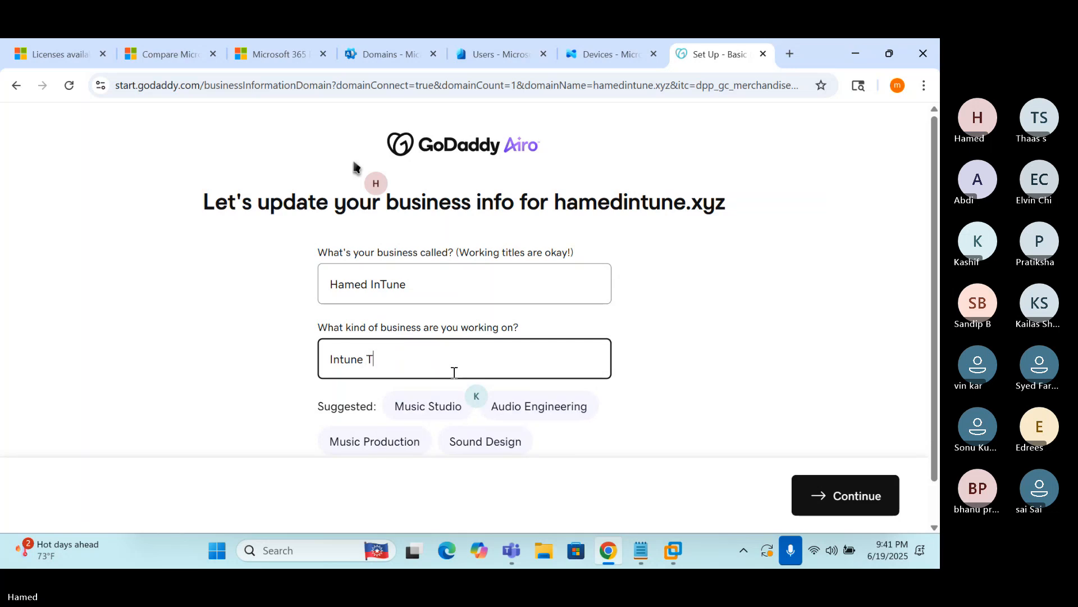
{"action": "type", "text": "raining"}
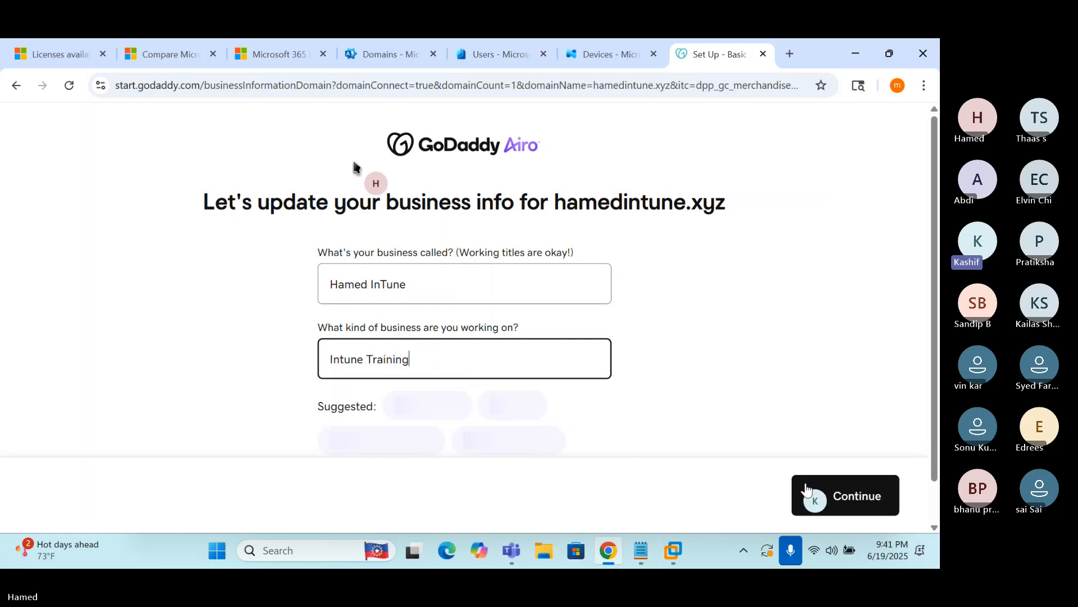
{"action": "left_click", "coordinate": [835, 495]}
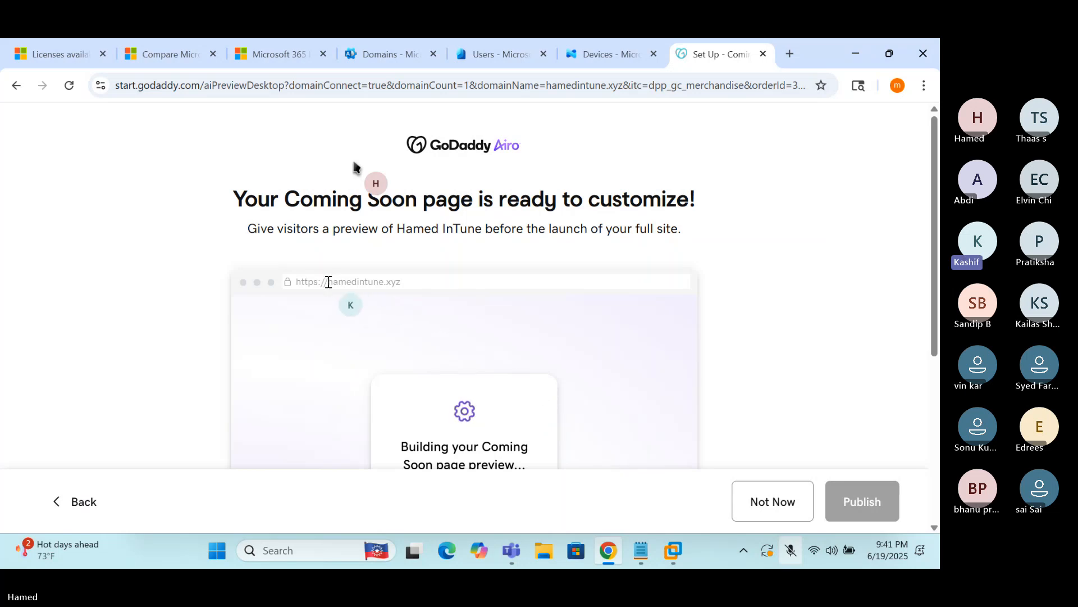
Publish the Coming Soon page to hamedintune.xyz and continue to the Hamed InTune dashboard
{"action": "scroll", "coordinate": [319, 309], "scroll_direction": "down", "scroll_amount": 1}
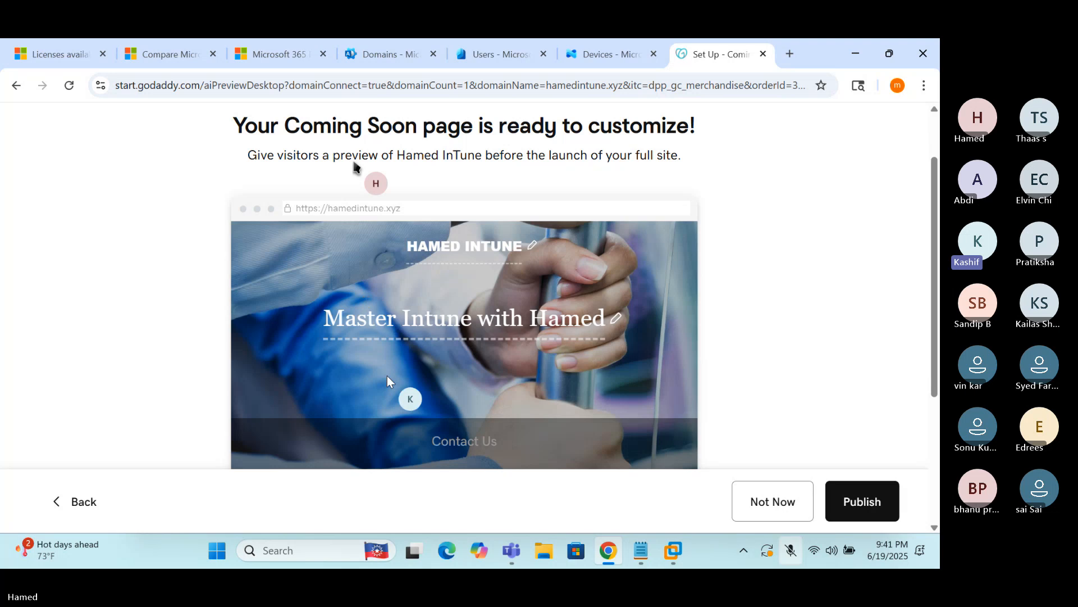
{"action": "left_click", "coordinate": [854, 503]}
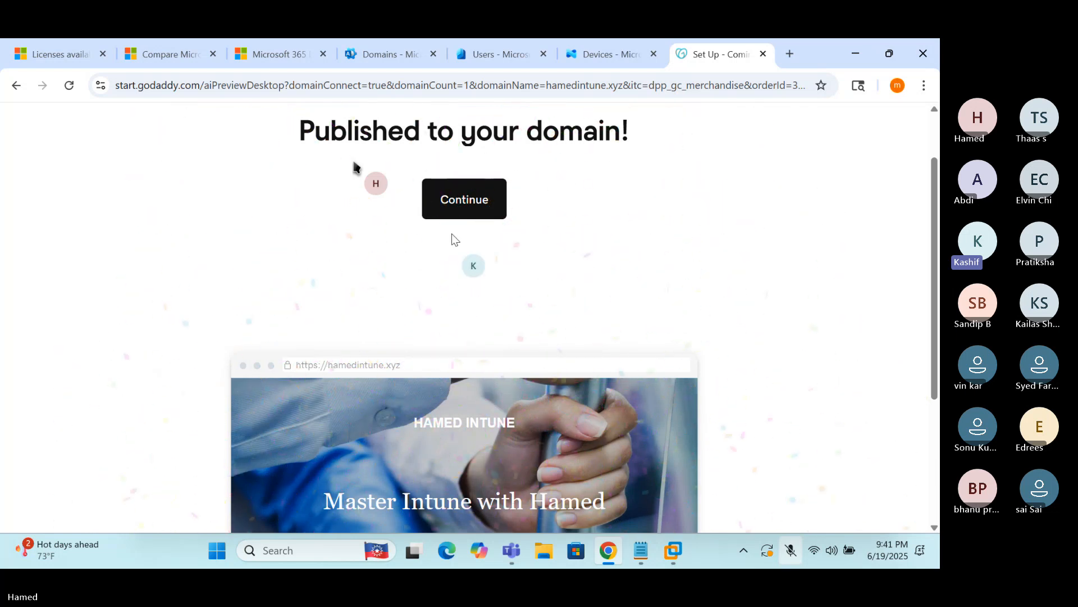
{"action": "left_click", "coordinate": [465, 201]}
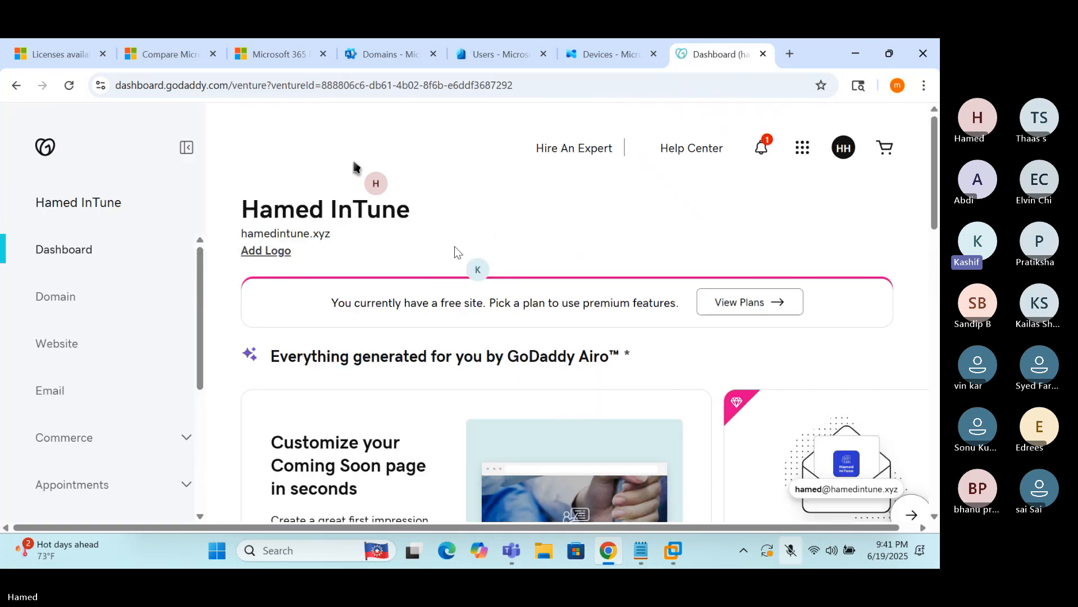
In Notepad, insert topic lines 'Purchase a domain' and '5. Cancel auto renw' above the last line
{"action": "scroll", "coordinate": [455, 251], "scroll_direction": "down", "scroll_amount": 1}
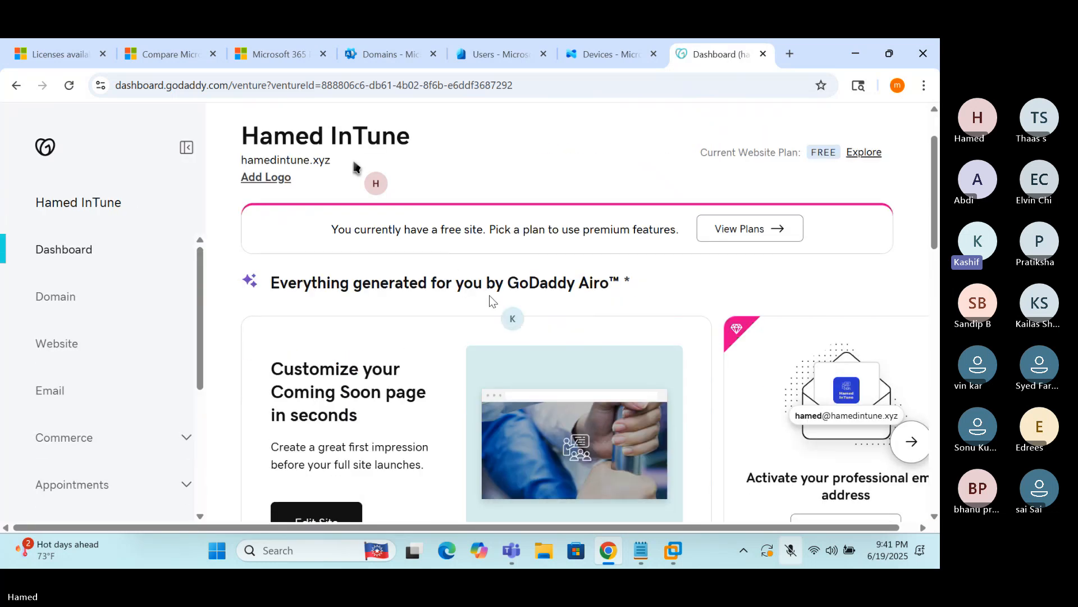
{"action": "left_click", "coordinate": [641, 550]}
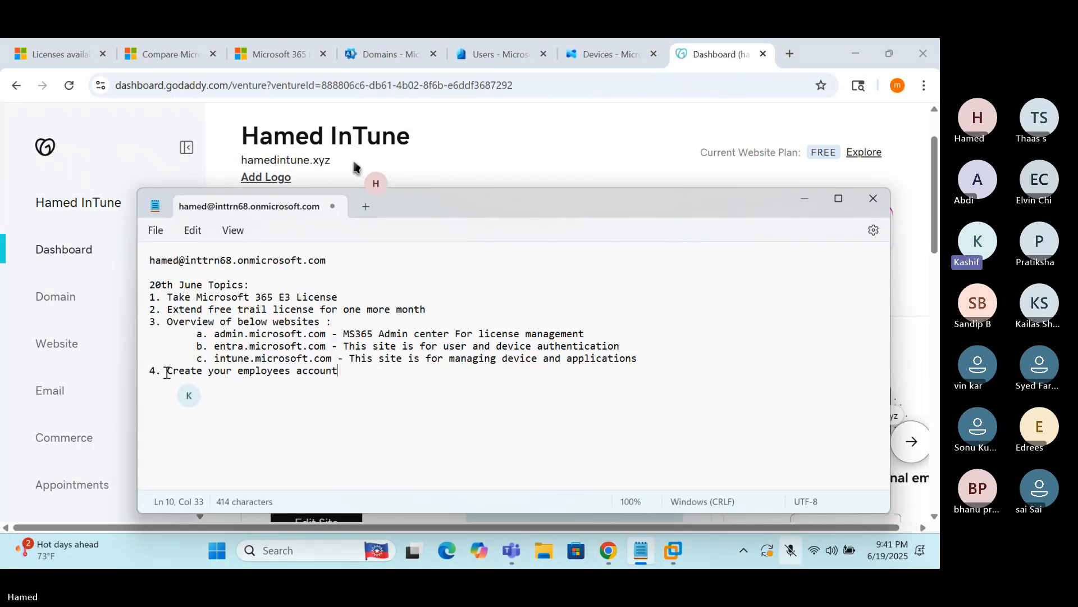
{"action": "left_click", "coordinate": [168, 372]}
{"action": "key", "text": "Return"}
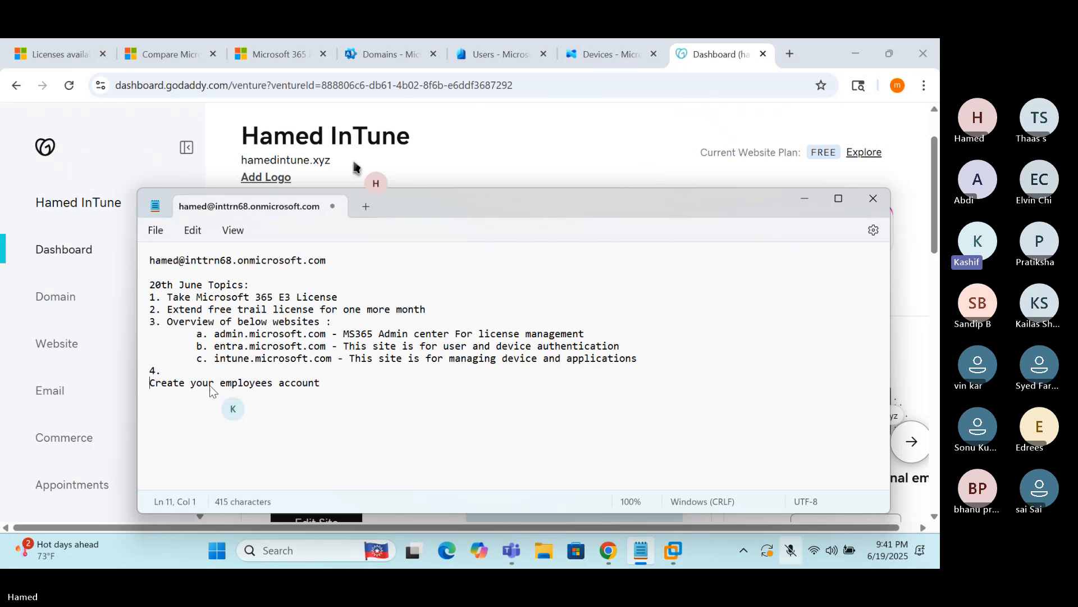
{"action": "left_click", "coordinate": [190, 373]}
{"action": "type", "text": "Purch"}
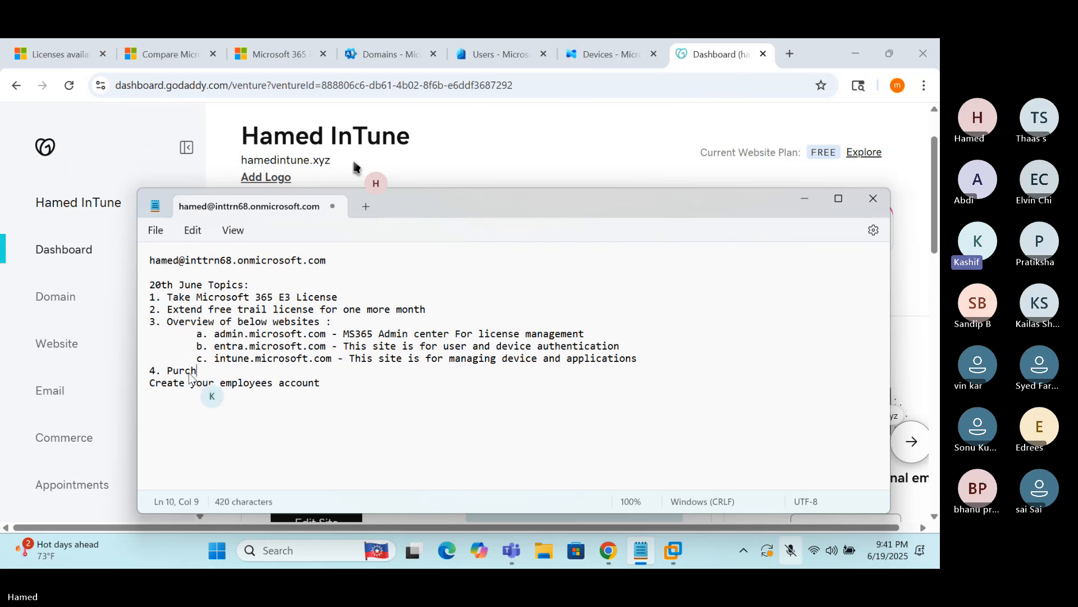
{"action": "type", "text": "ase a domain"}
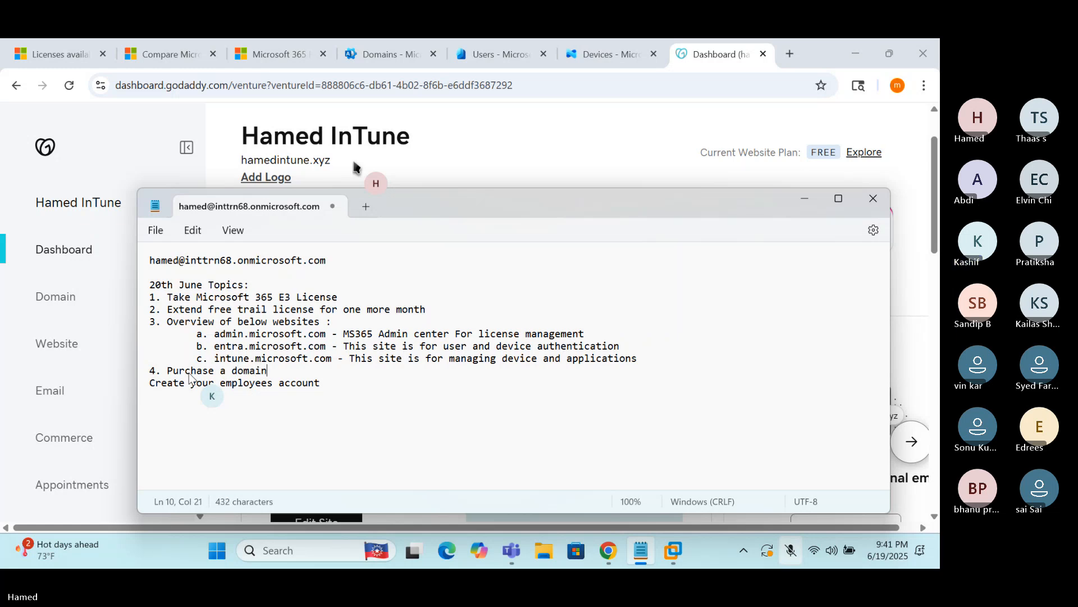
{"action": "key", "text": "Return"}
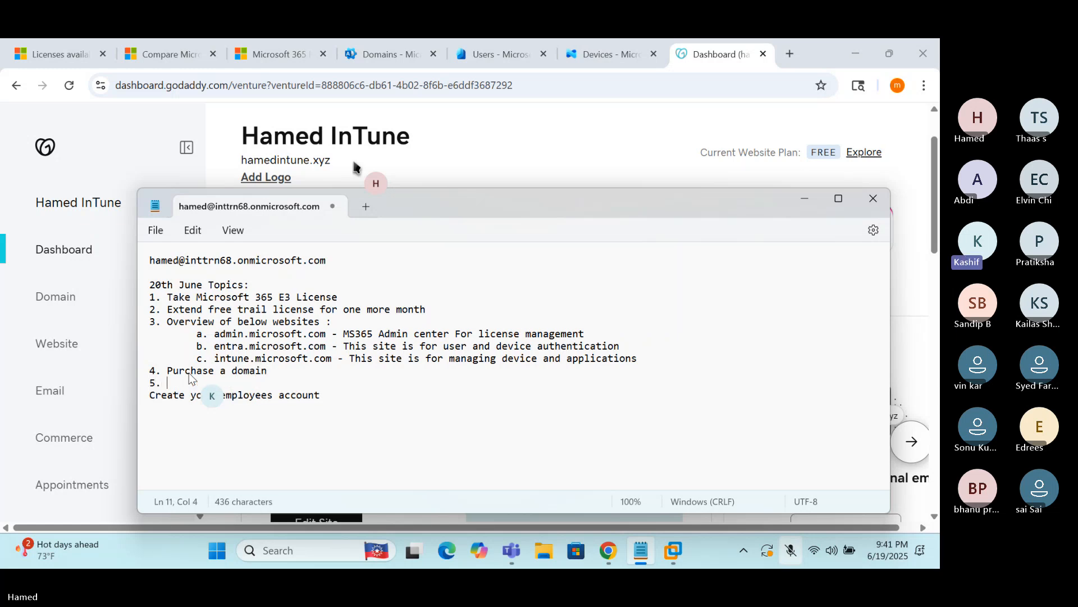
{"action": "type", "text": "5. Cancel auto renw"}
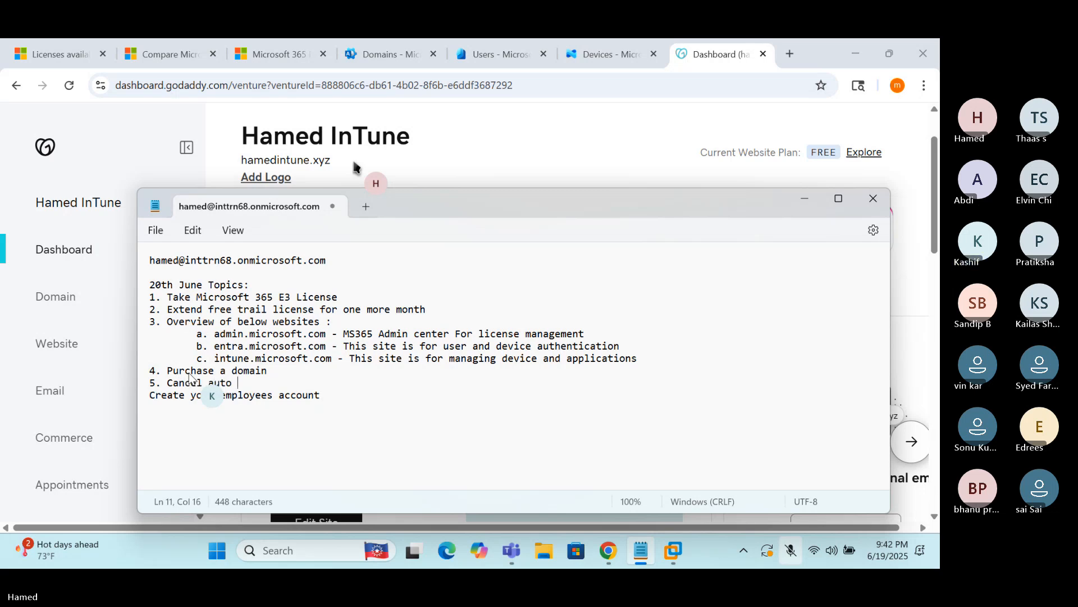
Extend item 4 to 'Purchase a domain from godaddy', correct 'renw' to 'renew', and return to Chrome
{"action": "left_click", "coordinate": [283, 371]}
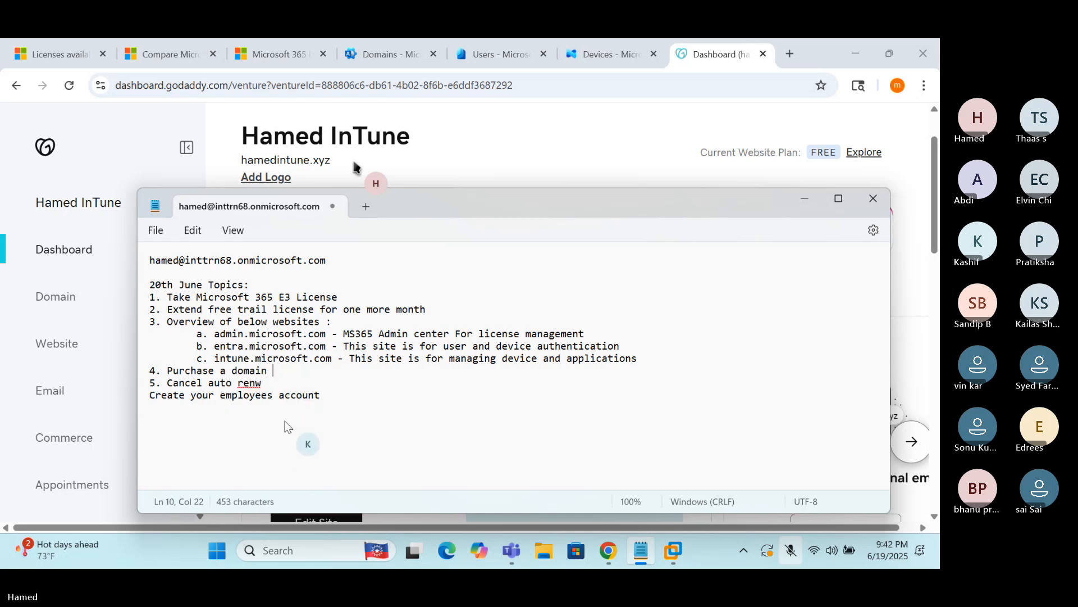
{"action": "type", "text": "from godaddy"}
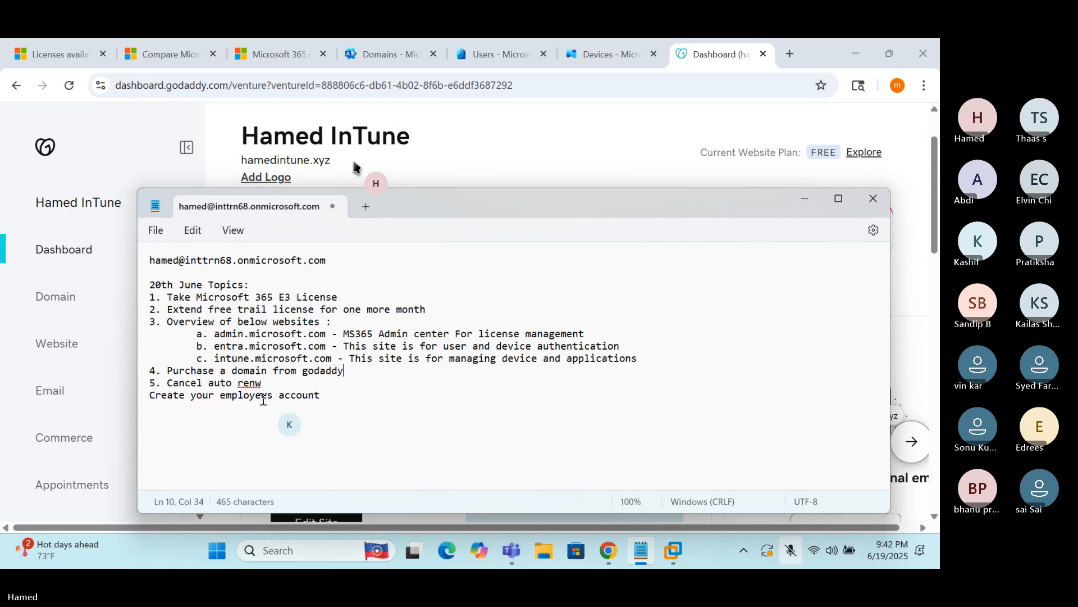
{"action": "left_click", "coordinate": [253, 382]}
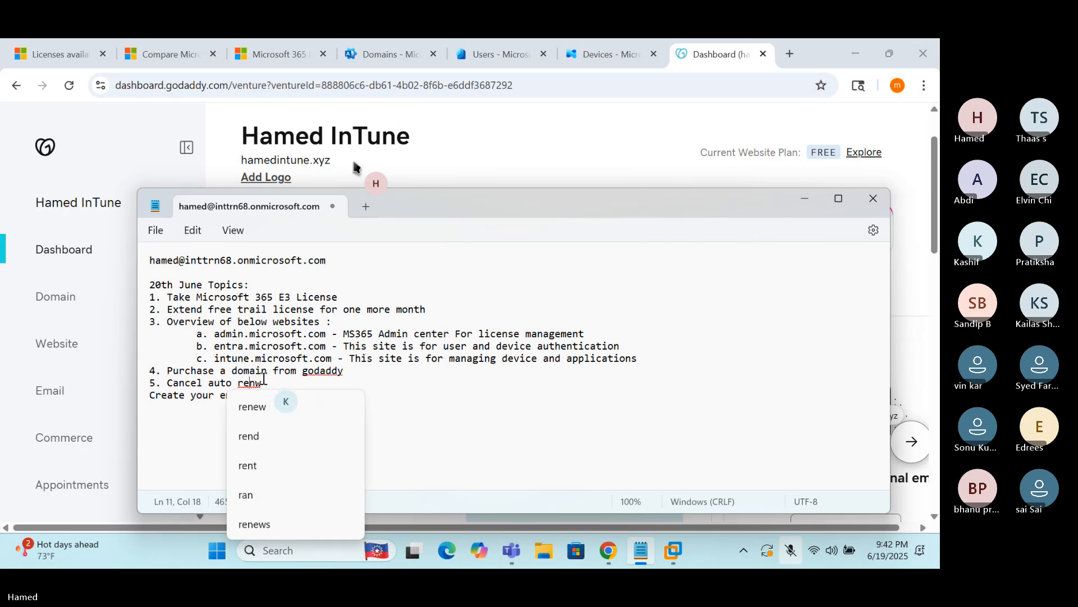
{"action": "left_click", "coordinate": [263, 405]}
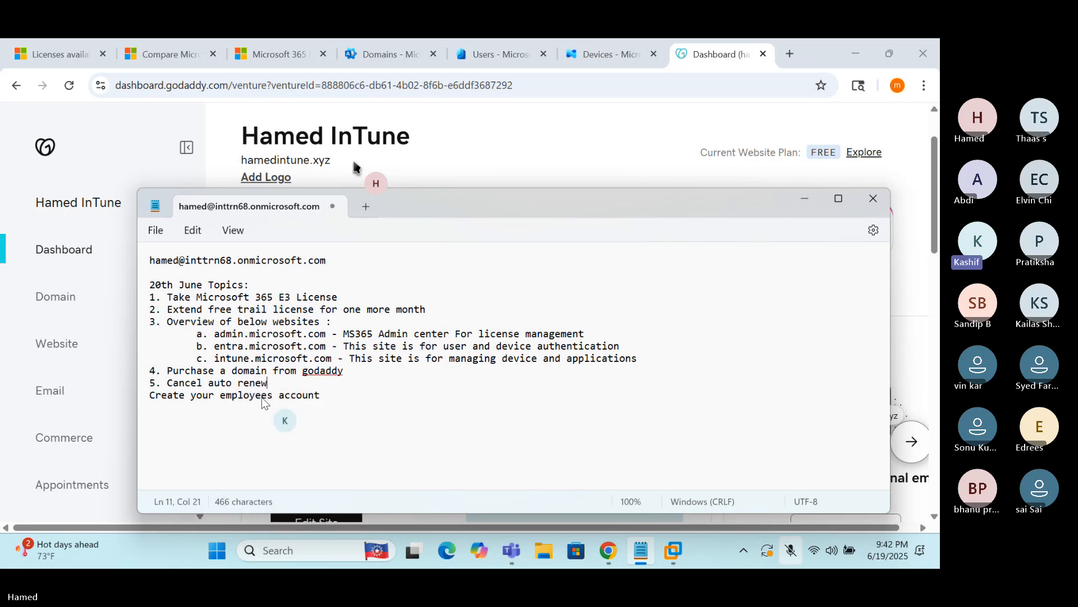
{"action": "left_click", "coordinate": [479, 162]}
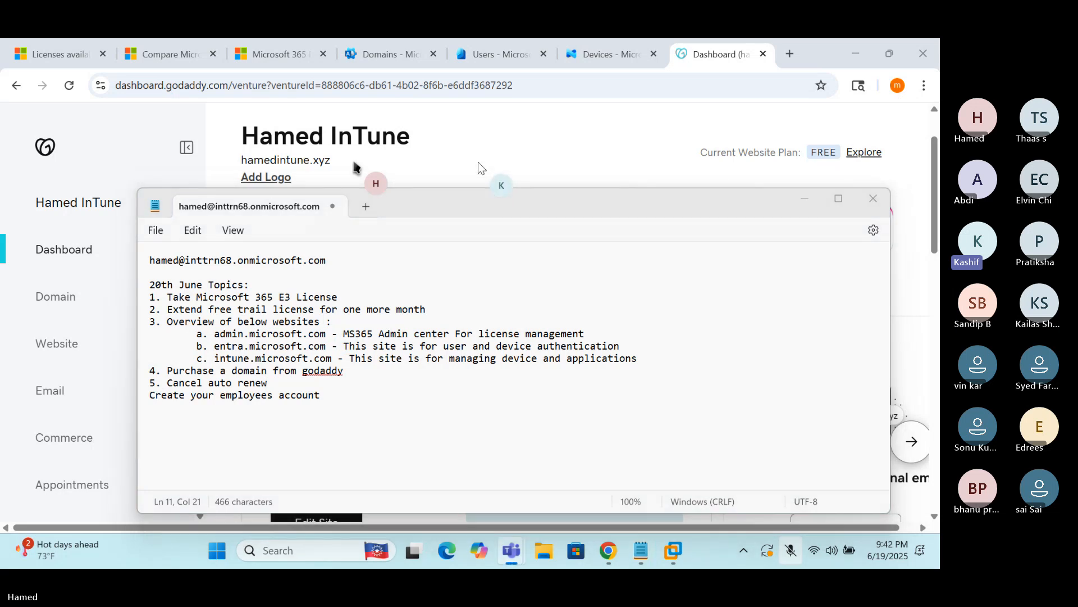
{"action": "left_click", "coordinate": [474, 159]}
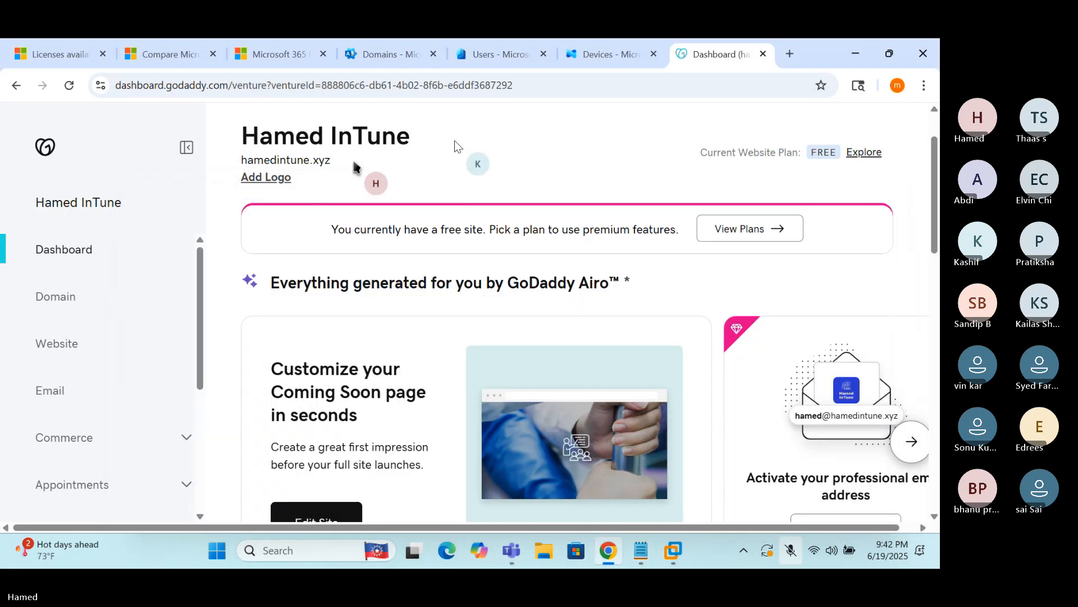
Turn off auto-renew for hamedintune.xyz from its domain settings page
{"action": "left_click", "coordinate": [54, 303]}
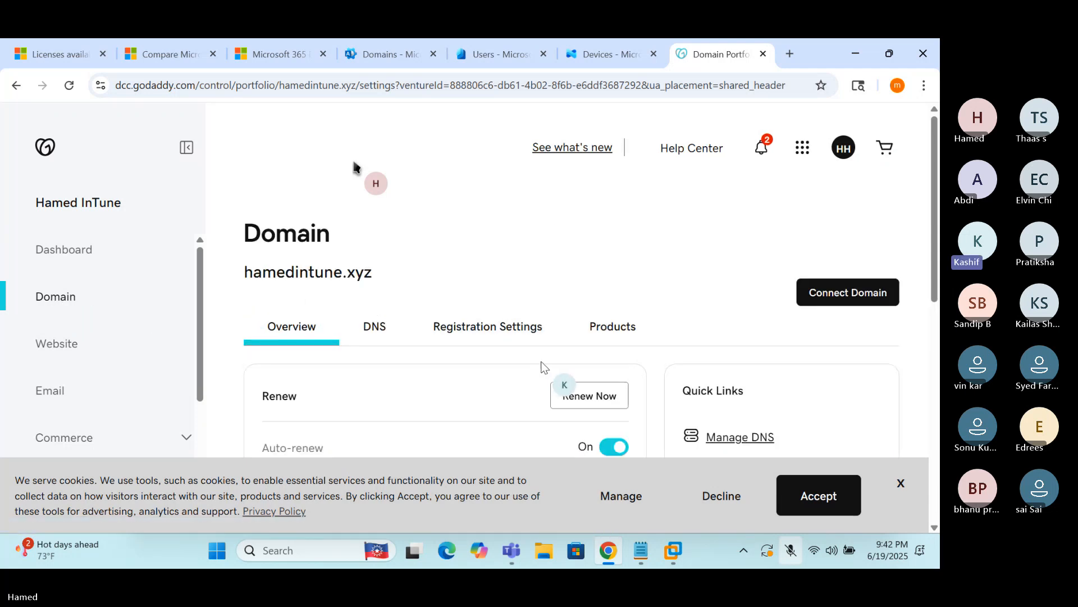
{"action": "scroll", "coordinate": [541, 363], "scroll_direction": "down", "scroll_amount": 1}
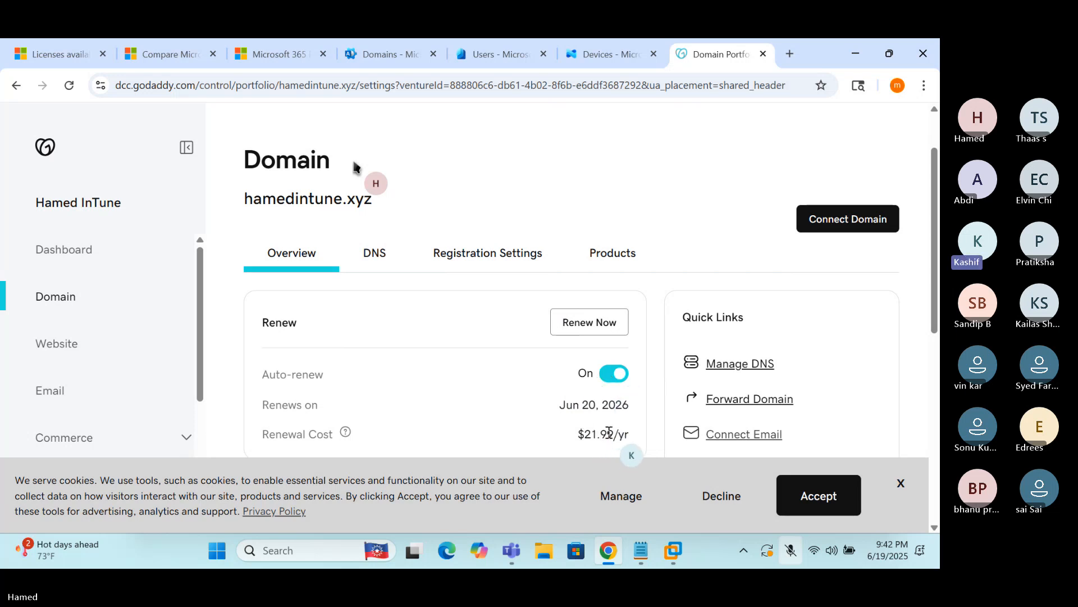
{"action": "left_click", "coordinate": [614, 374]}
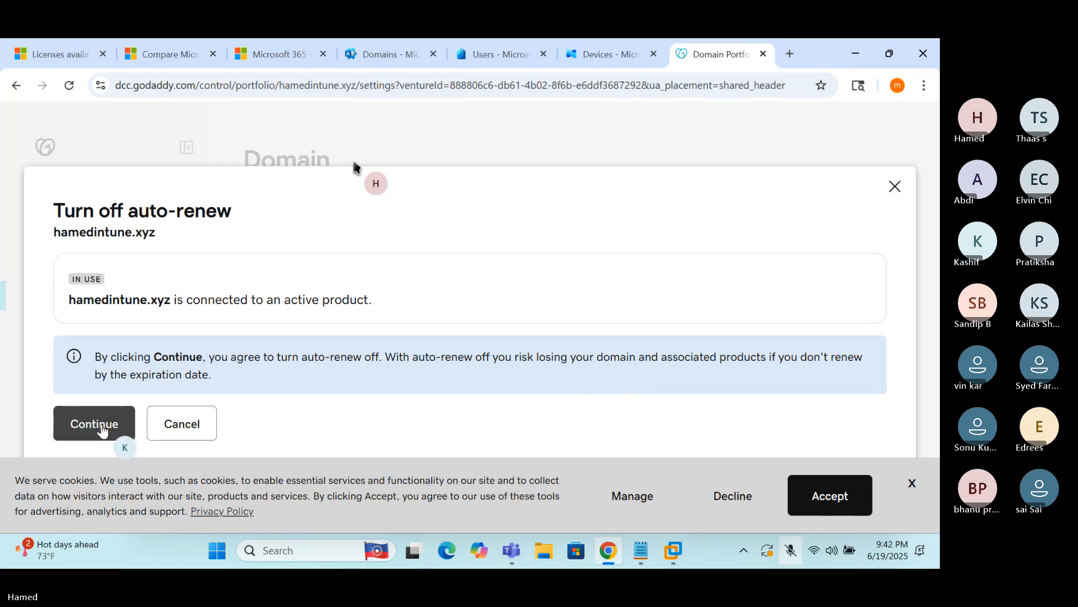
{"action": "left_click", "coordinate": [101, 430]}
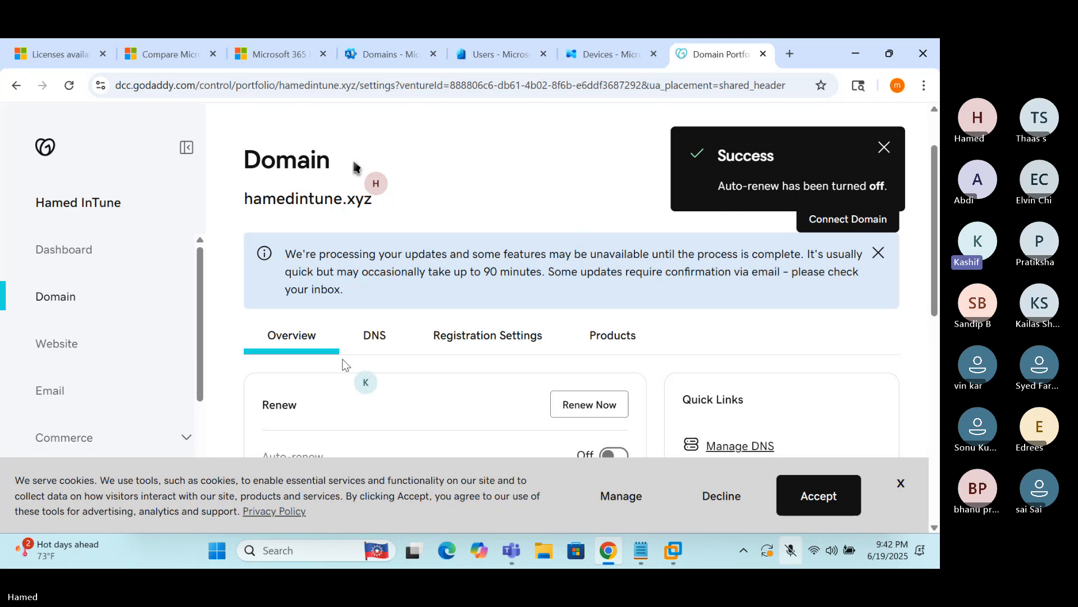
Dismiss the cookie notice and select the domain name hamedintune.xyz
{"action": "scroll", "coordinate": [382, 364], "scroll_direction": "down", "scroll_amount": 3}
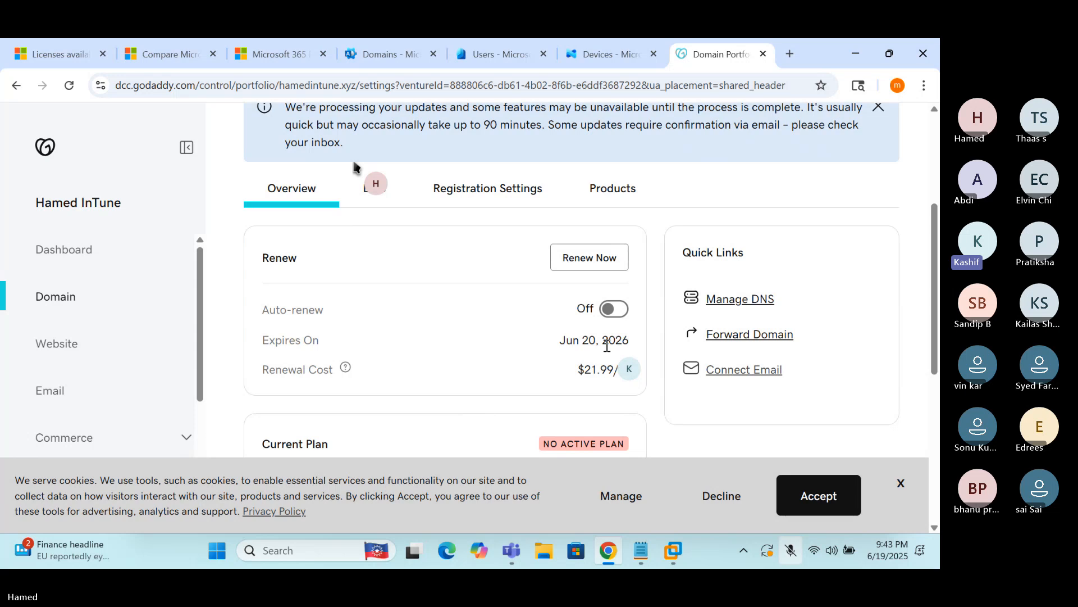
{"action": "left_click", "coordinate": [901, 484]}
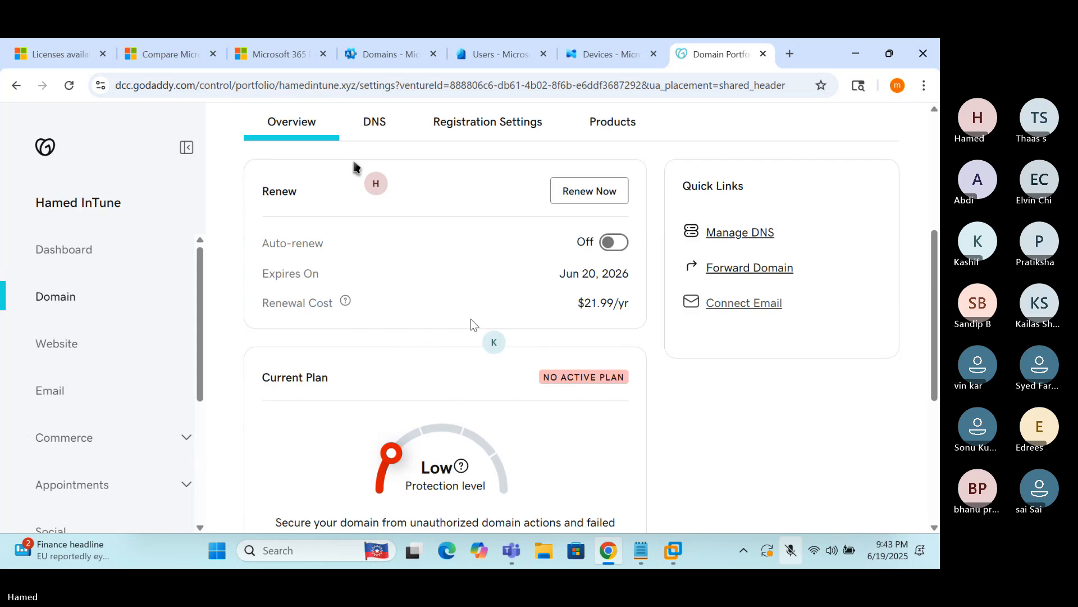
{"action": "scroll", "coordinate": [471, 320], "scroll_direction": "down", "scroll_amount": 1}
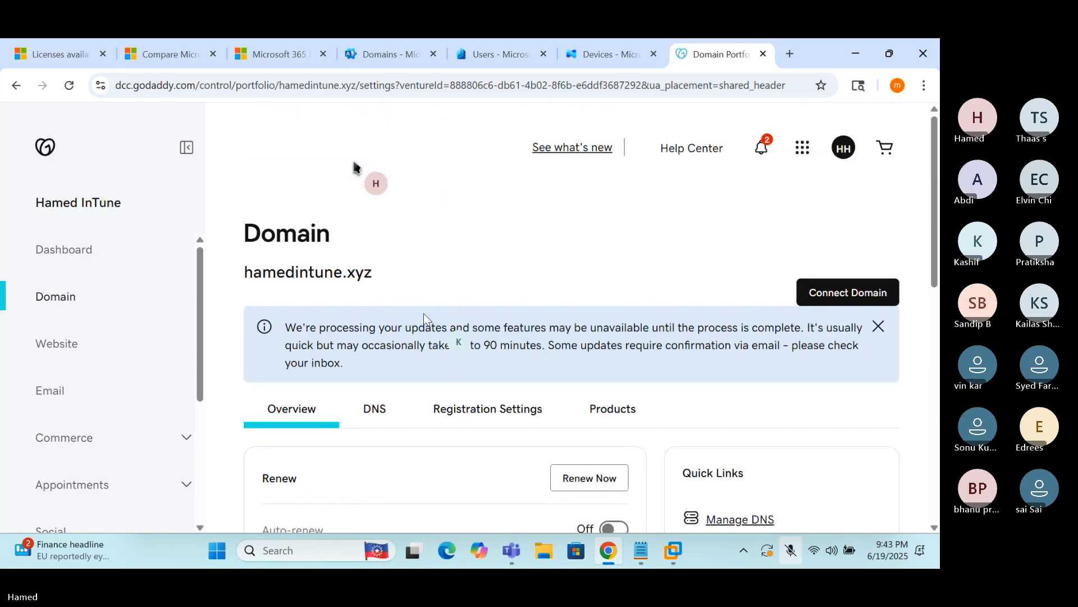
{"action": "left_click_drag", "start_coordinate": [246, 272], "coordinate": [378, 276]}
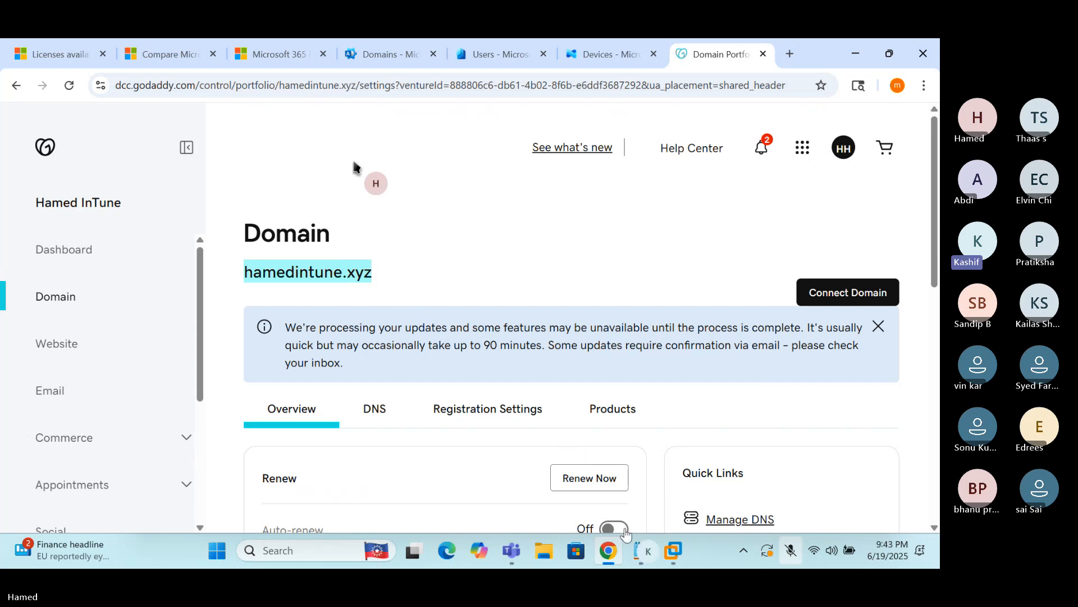
Delete the 'Create your employees account' line and add hamedintune.xyz below the first line
{"action": "left_click", "coordinate": [642, 551]}
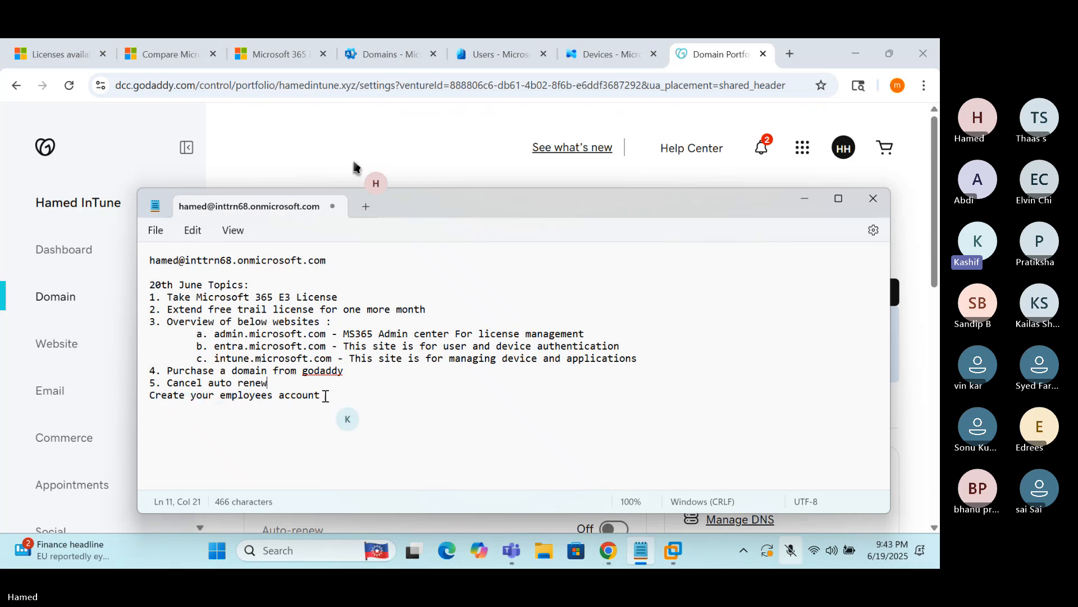
{"action": "left_click_drag", "start_coordinate": [344, 416], "coordinate": [152, 400]}
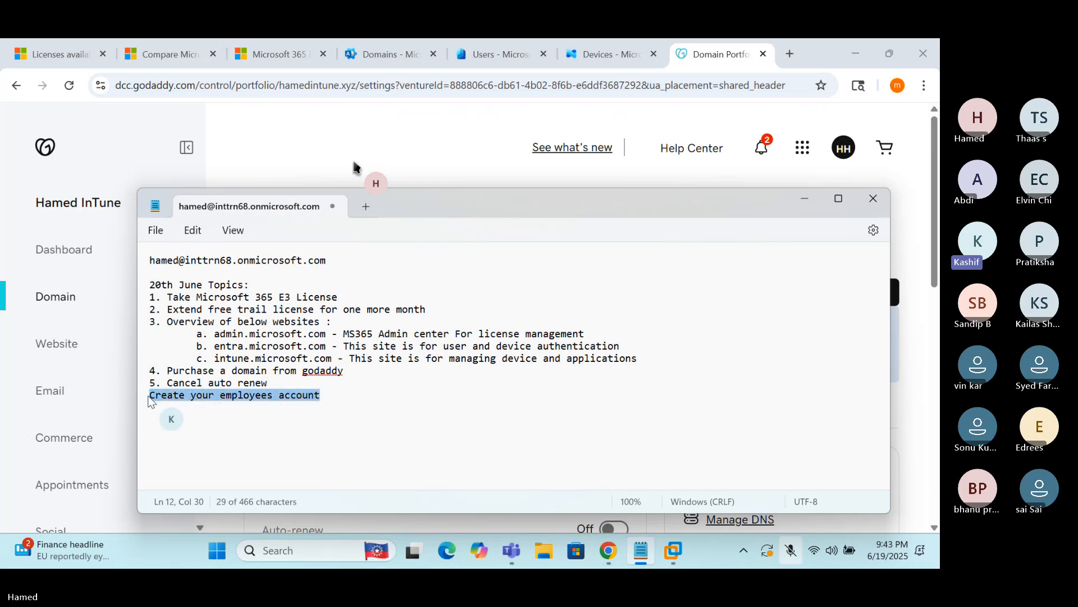
{"action": "key", "text": "BackSpace"}
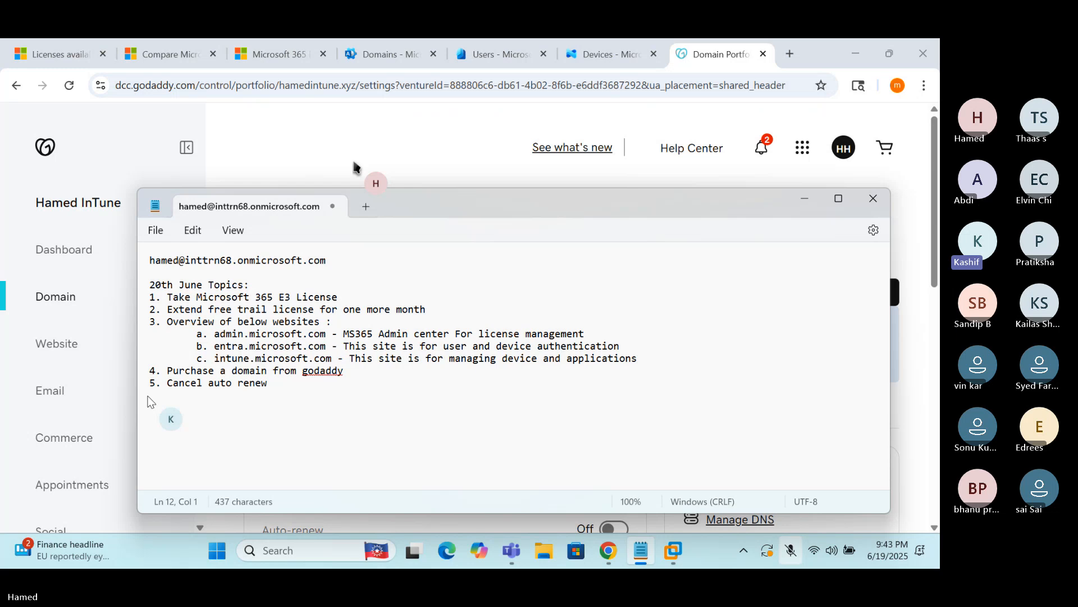
{"action": "left_click", "coordinate": [284, 384]}
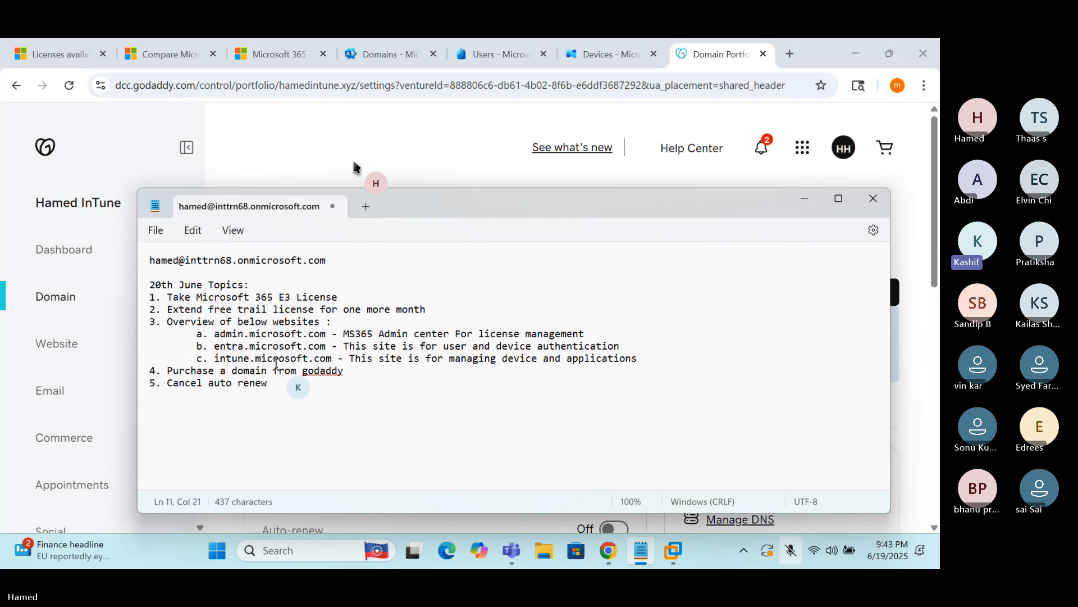
{"action": "left_click", "coordinate": [347, 260]}
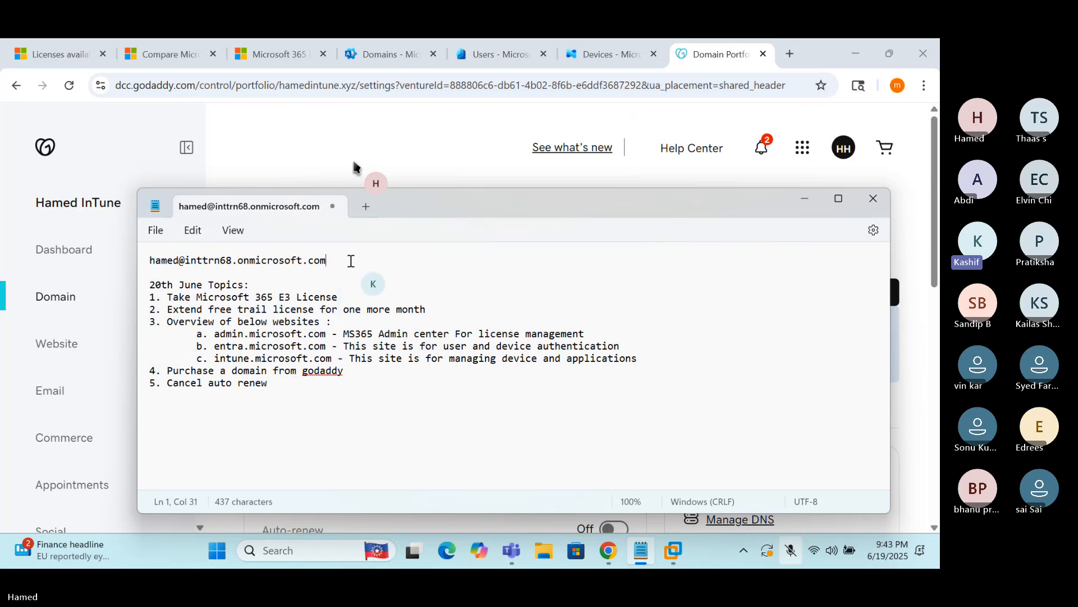
{"action": "key", "text": "Return"}
{"action": "type", "text": "ha"}
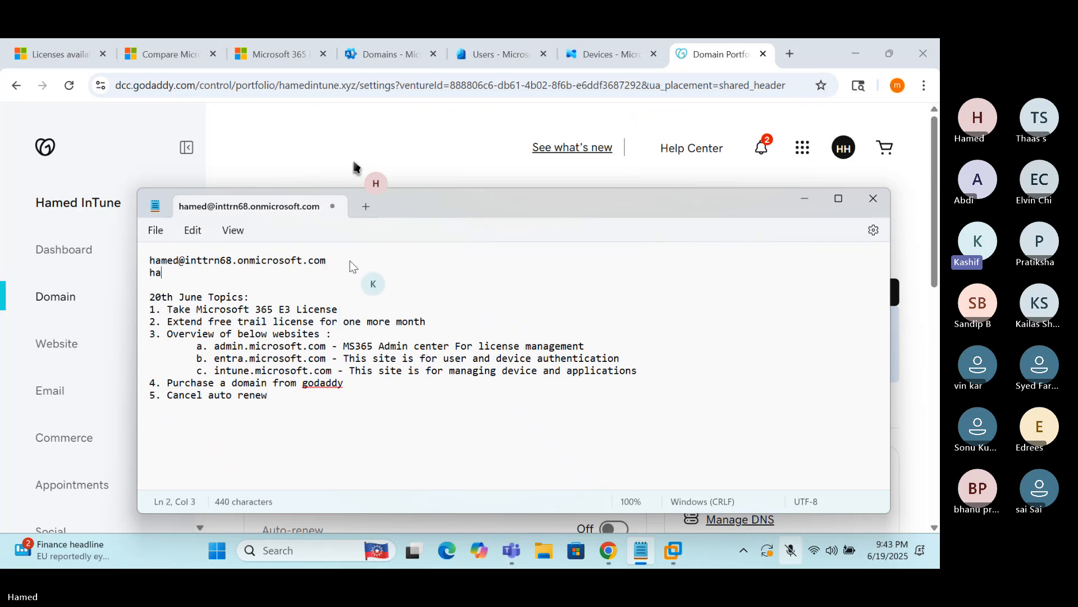
{"action": "type", "text": "medintune.x"}
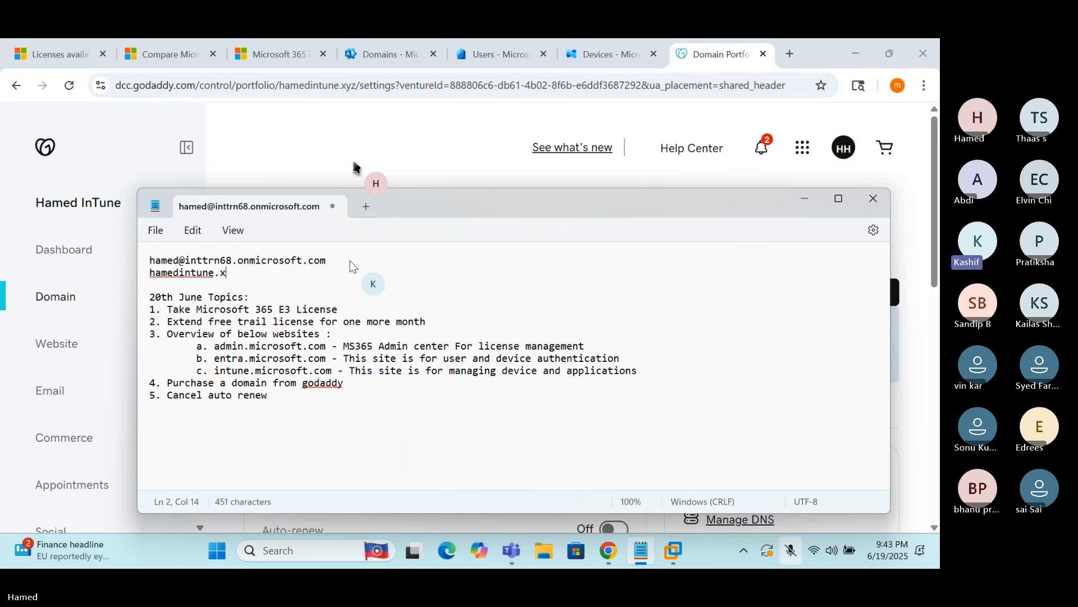
{"action": "type", "text": "yz"}
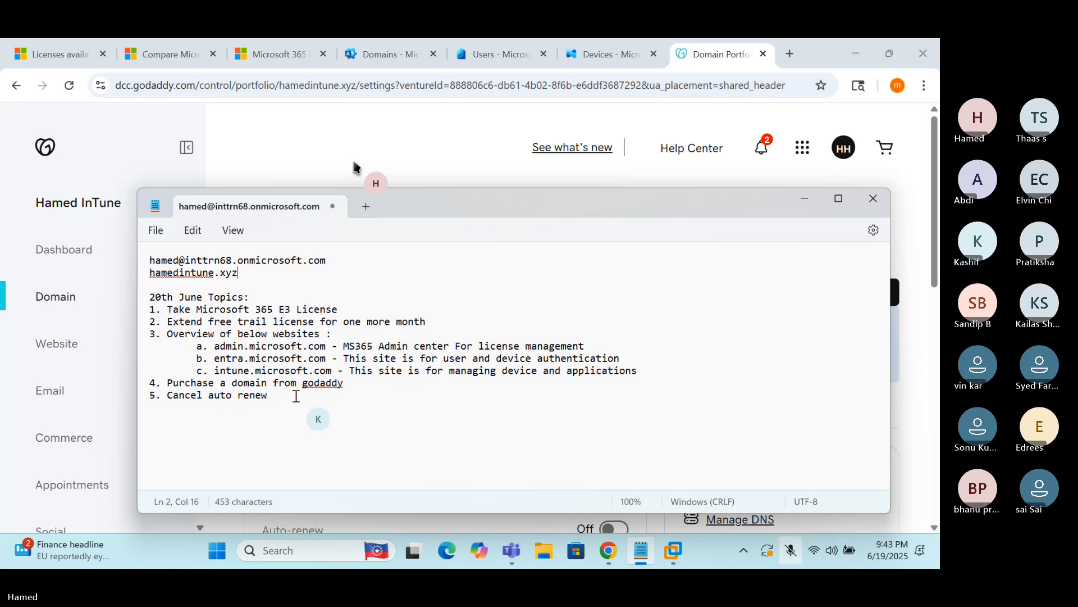
Copy the whole 20th June Topics list
{"action": "left_click_drag", "start_coordinate": [288, 397], "coordinate": [141, 303]}
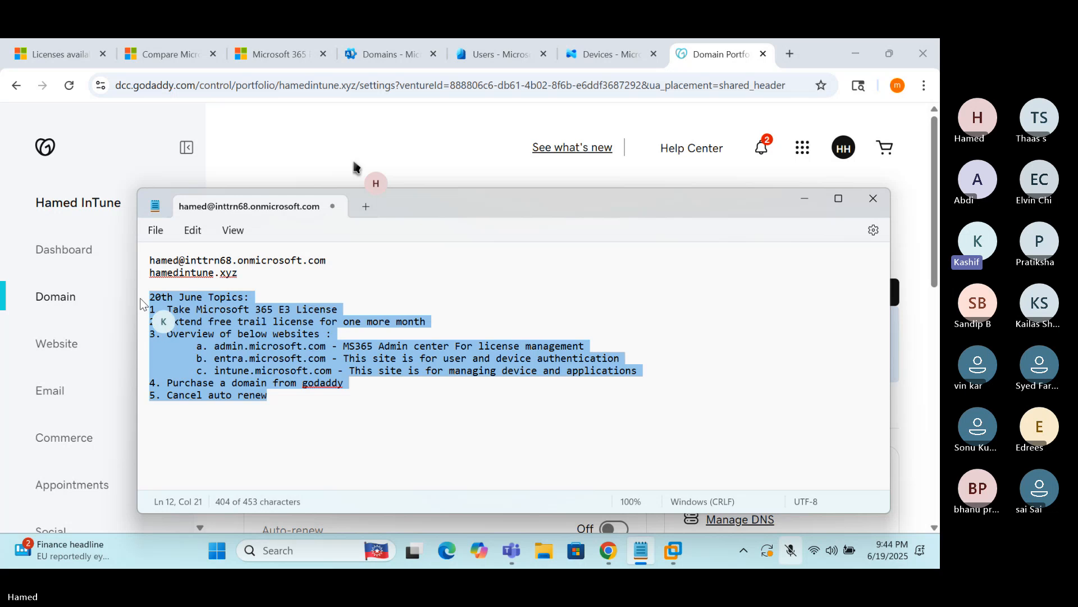
{"action": "right_click", "coordinate": [195, 303]}
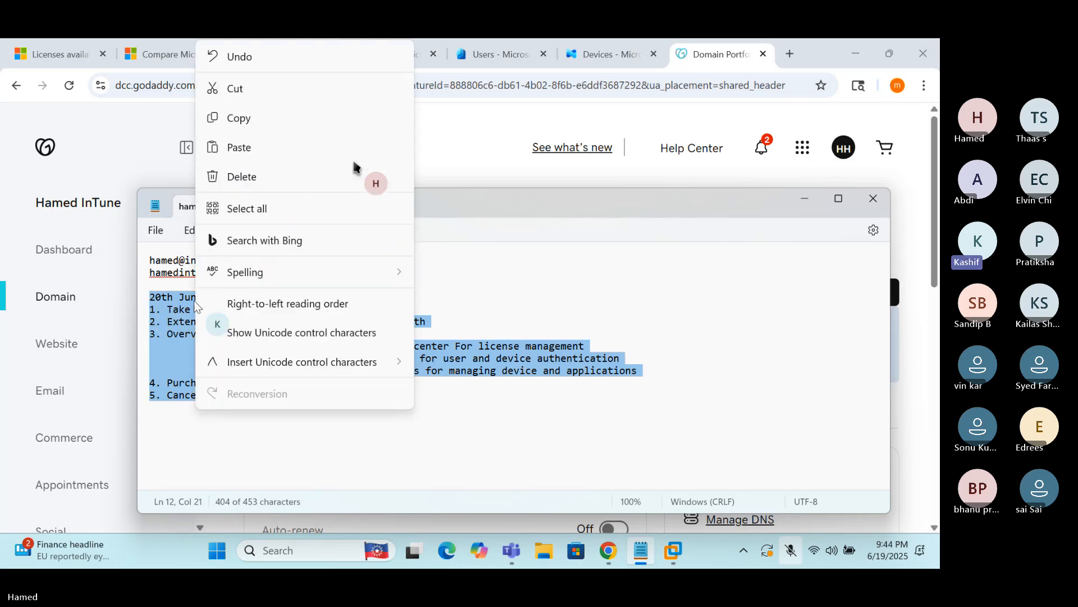
{"action": "left_click", "coordinate": [244, 121]}
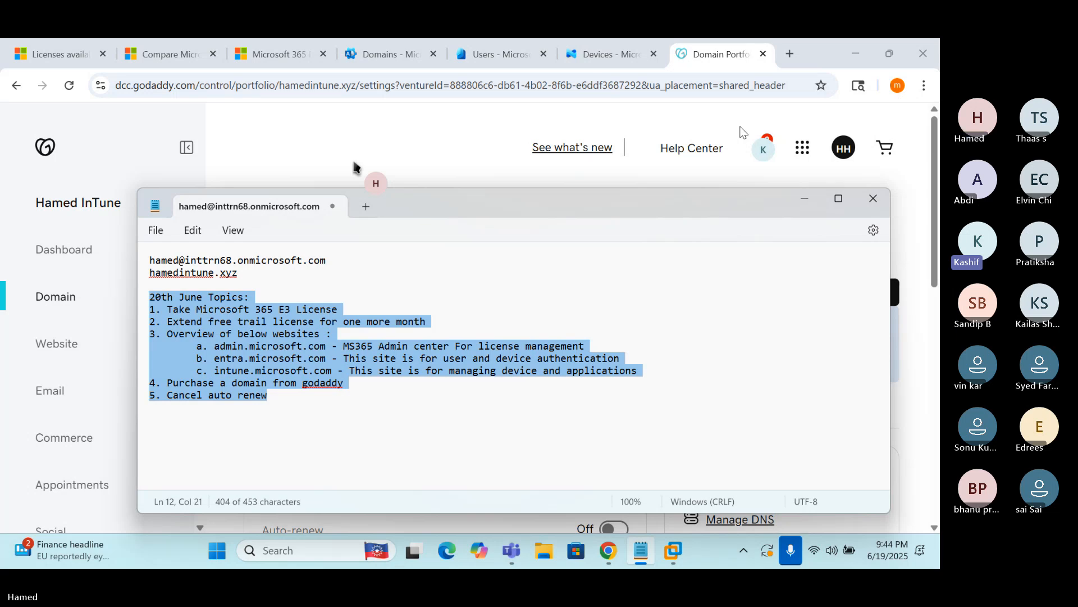
Add 'India Time : Monday 6 AM' and 'US Time : Sunday 8.30 PM EST' below the topics list
{"action": "left_click", "coordinate": [355, 433]}
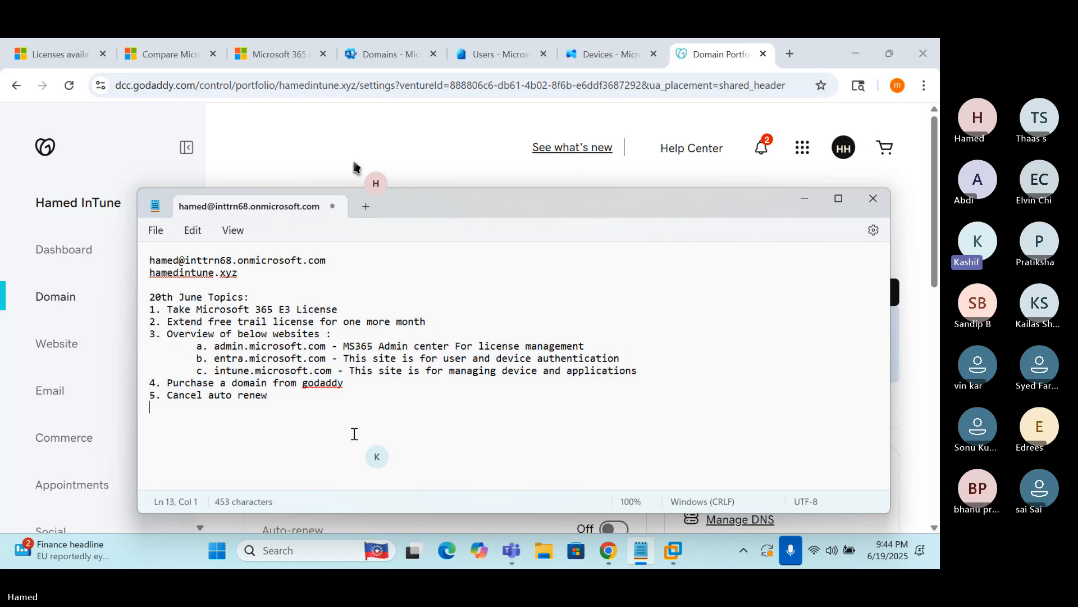
{"action": "key", "text": "Return"}
{"action": "key", "text": "Return"}
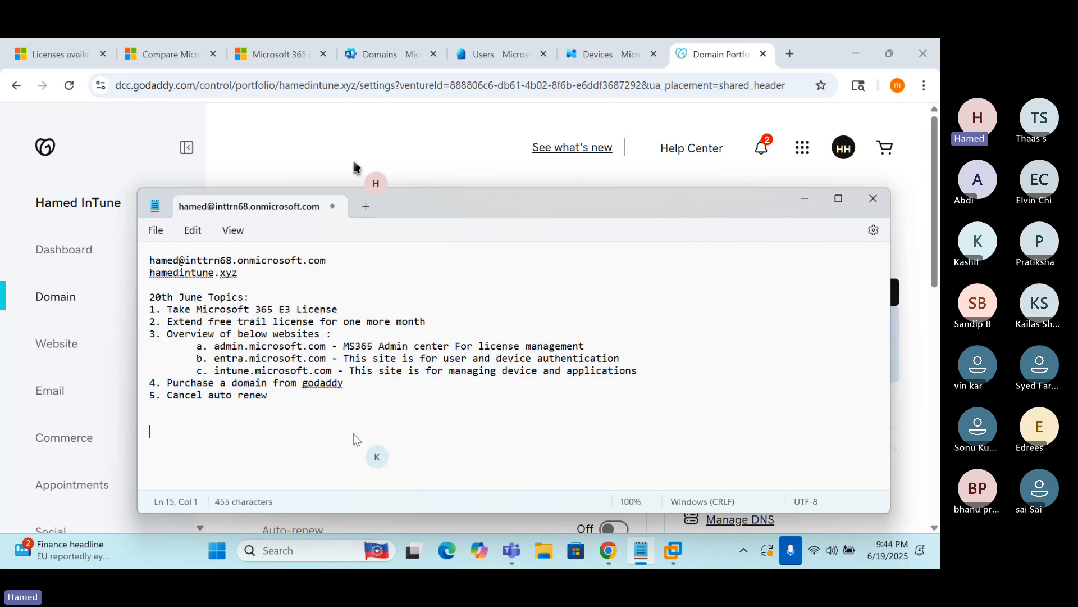
{"action": "type", "text": "In"}
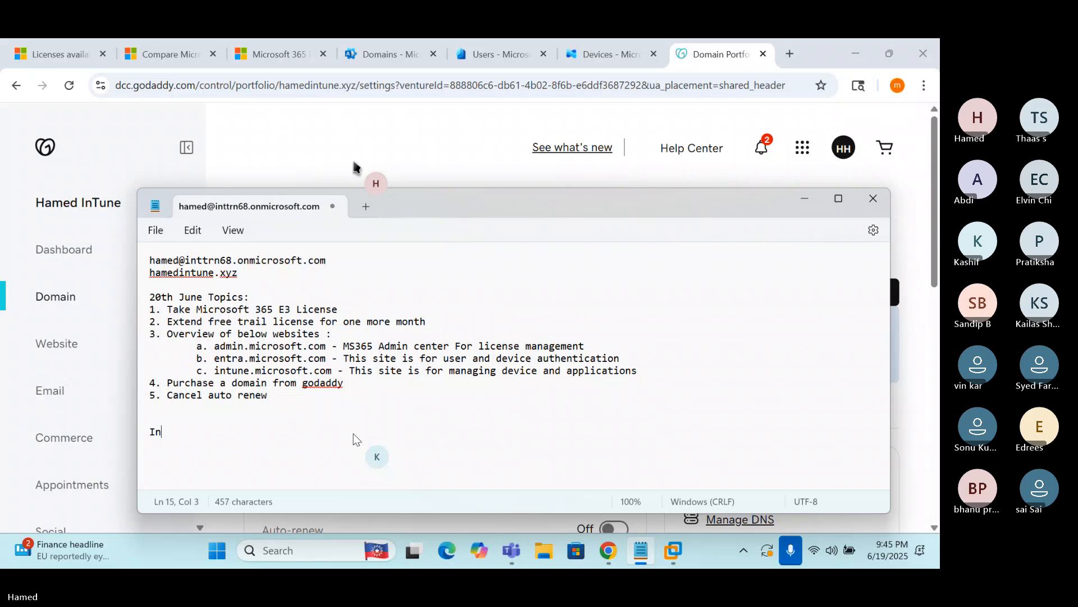
{"action": "type", "text": "dia Time :"}
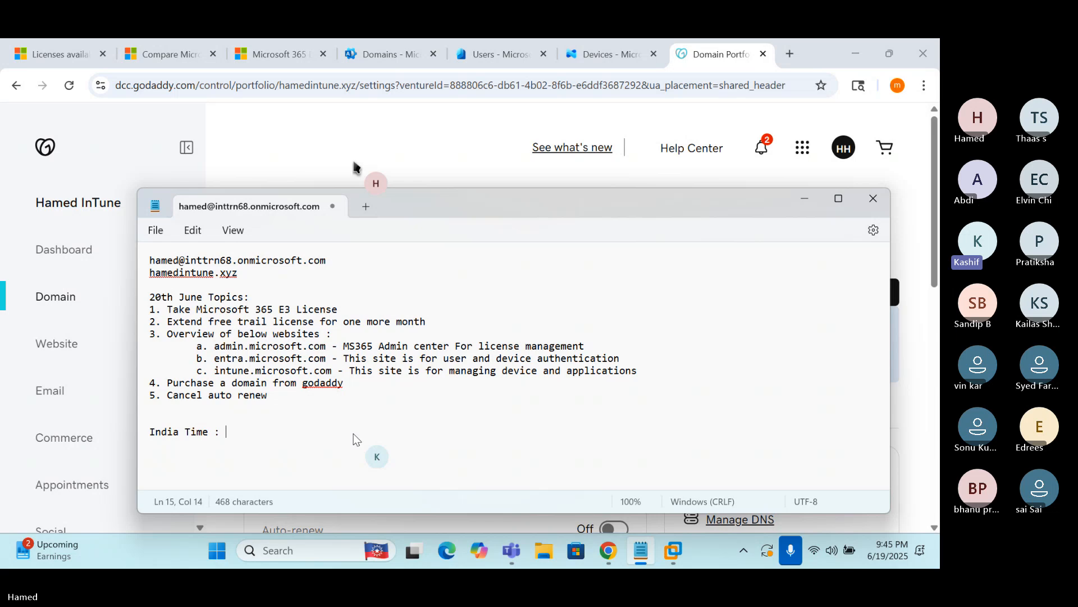
{"action": "type", "text": " Monday 6 "}
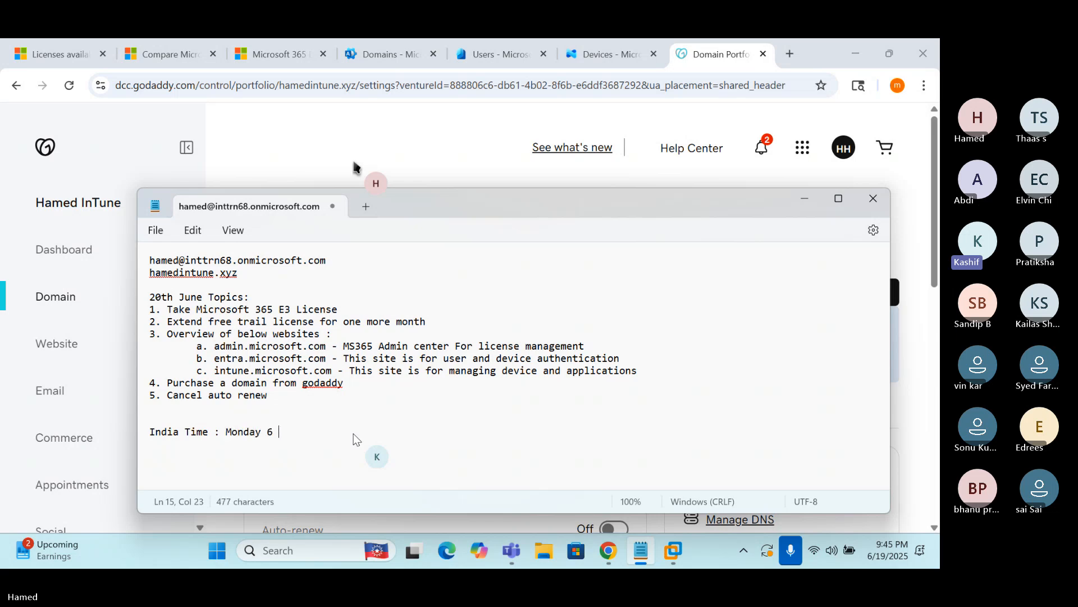
{"action": "type", "text": "AM"}
{"action": "key", "text": "Return"}
{"action": "type", "text": "US Time "}
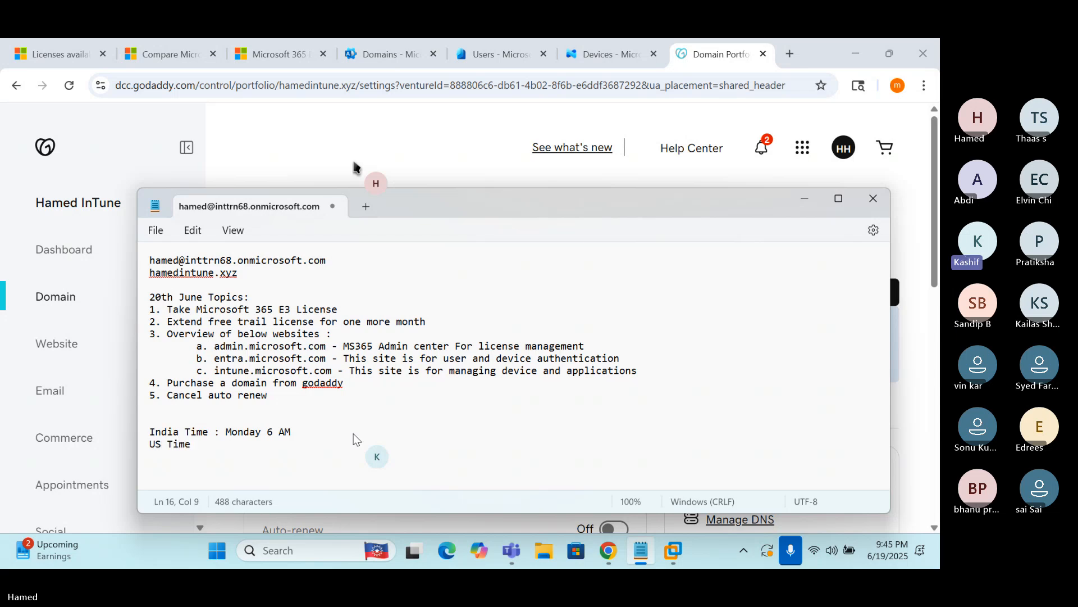
{"action": "type", "text": ": Sunday 8.30 PM EST"}
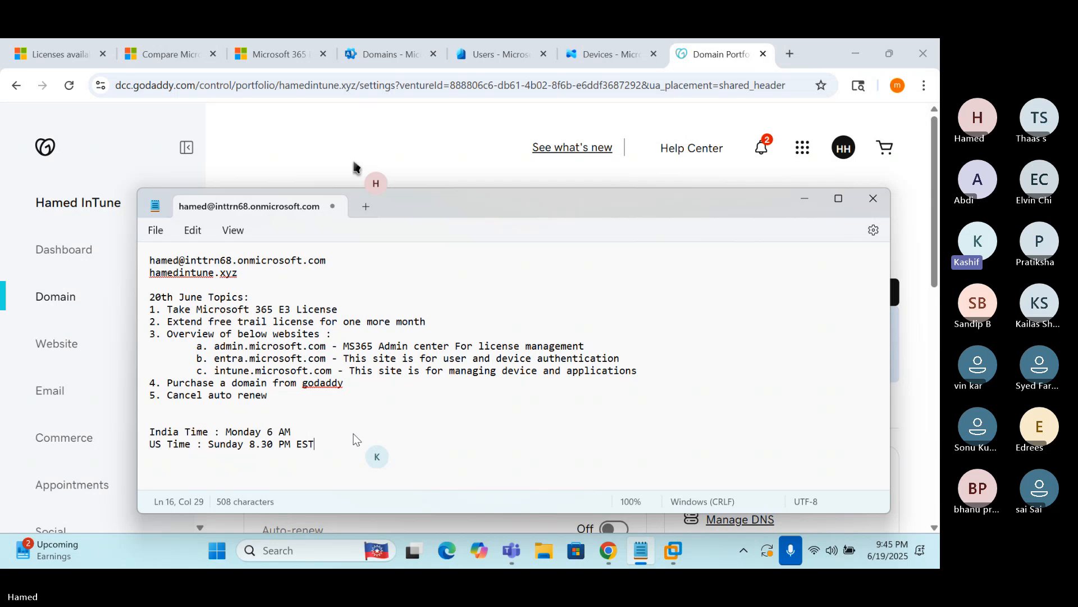